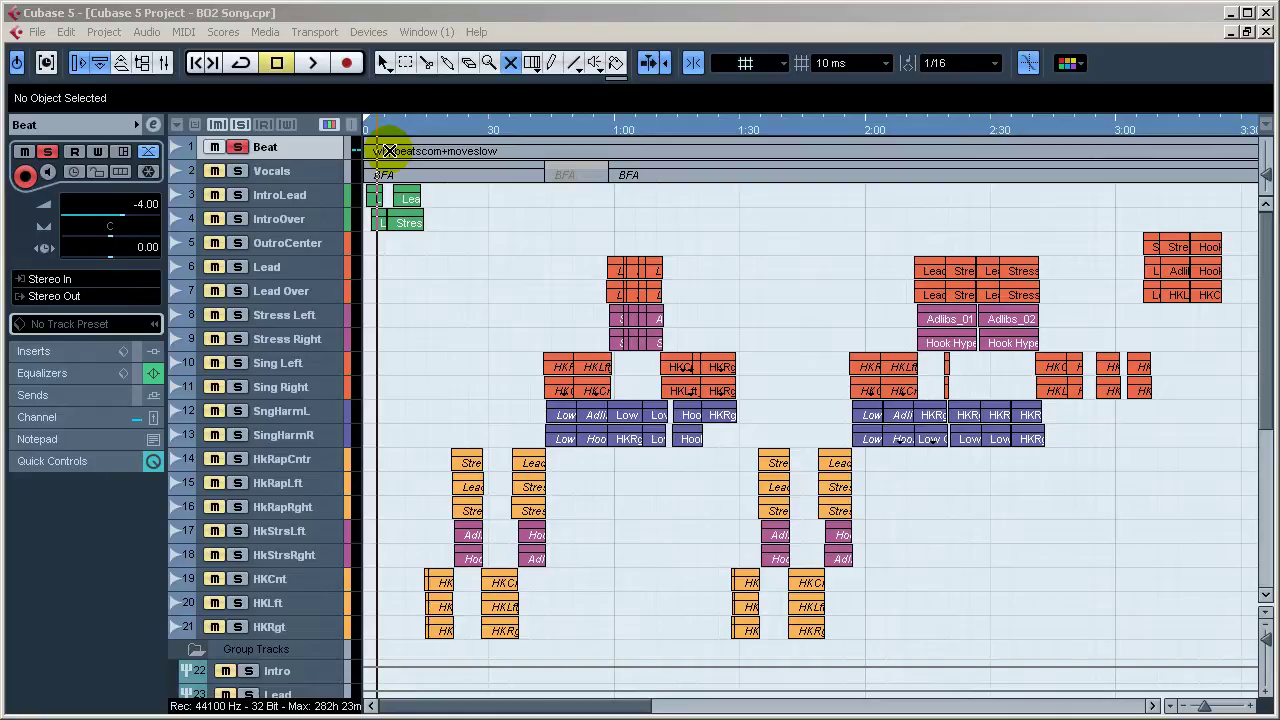
# Step: Enlarge the tracks to show their waveforms and play the soloed Beat track from about 10 to 20 seconds
pyautogui.click(1265, 630)
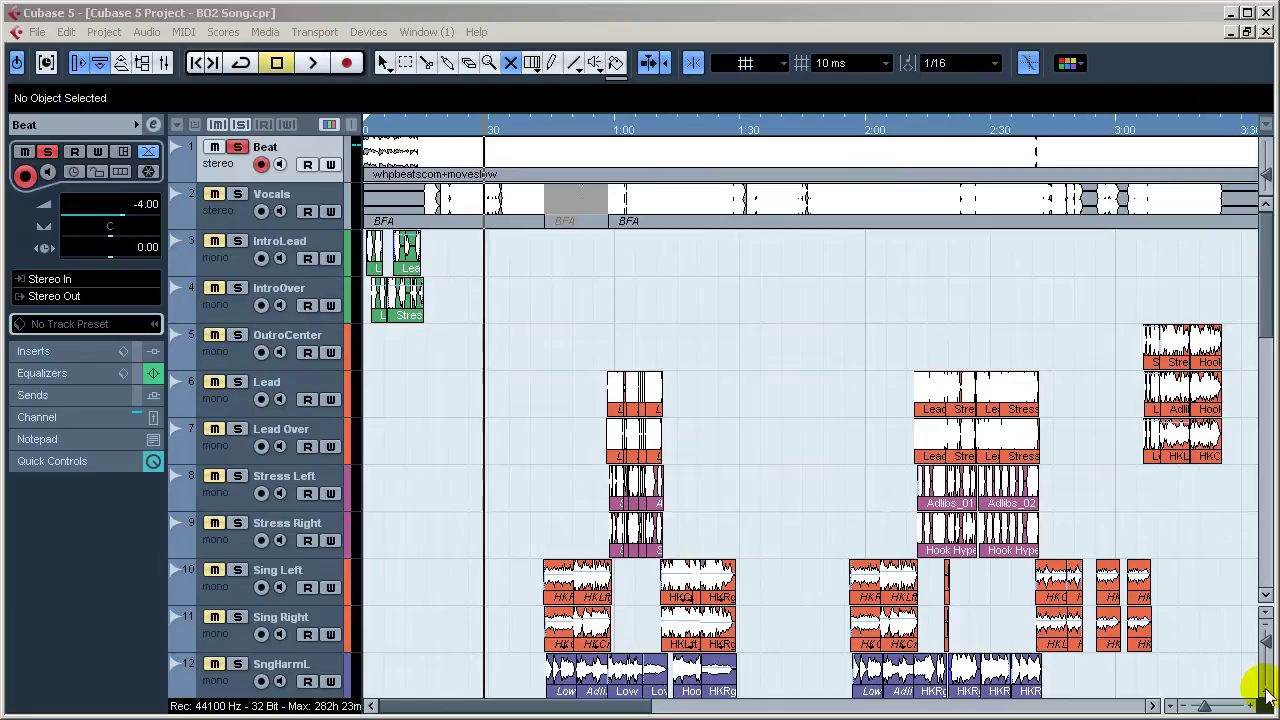
pyautogui.click(1268, 697)
pyautogui.click(1268, 697)
pyautogui.click(1268, 697)
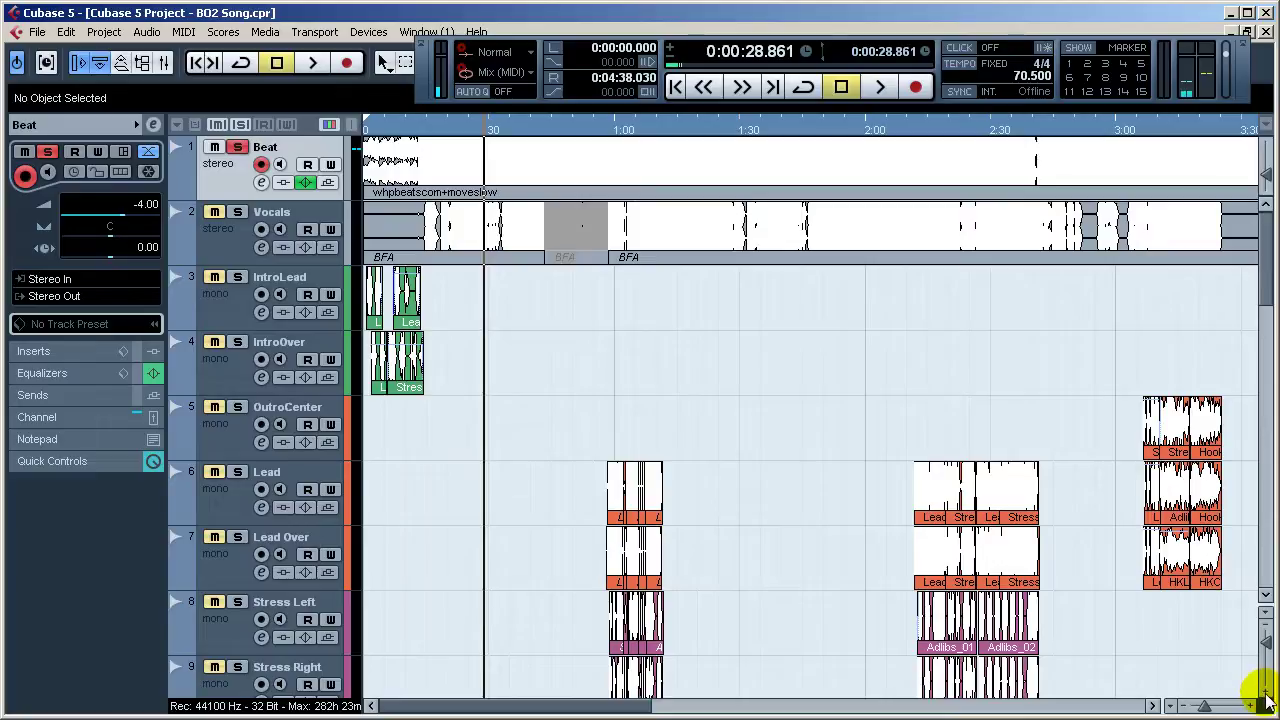
pyautogui.click(1264, 696)
pyautogui.click(1264, 696)
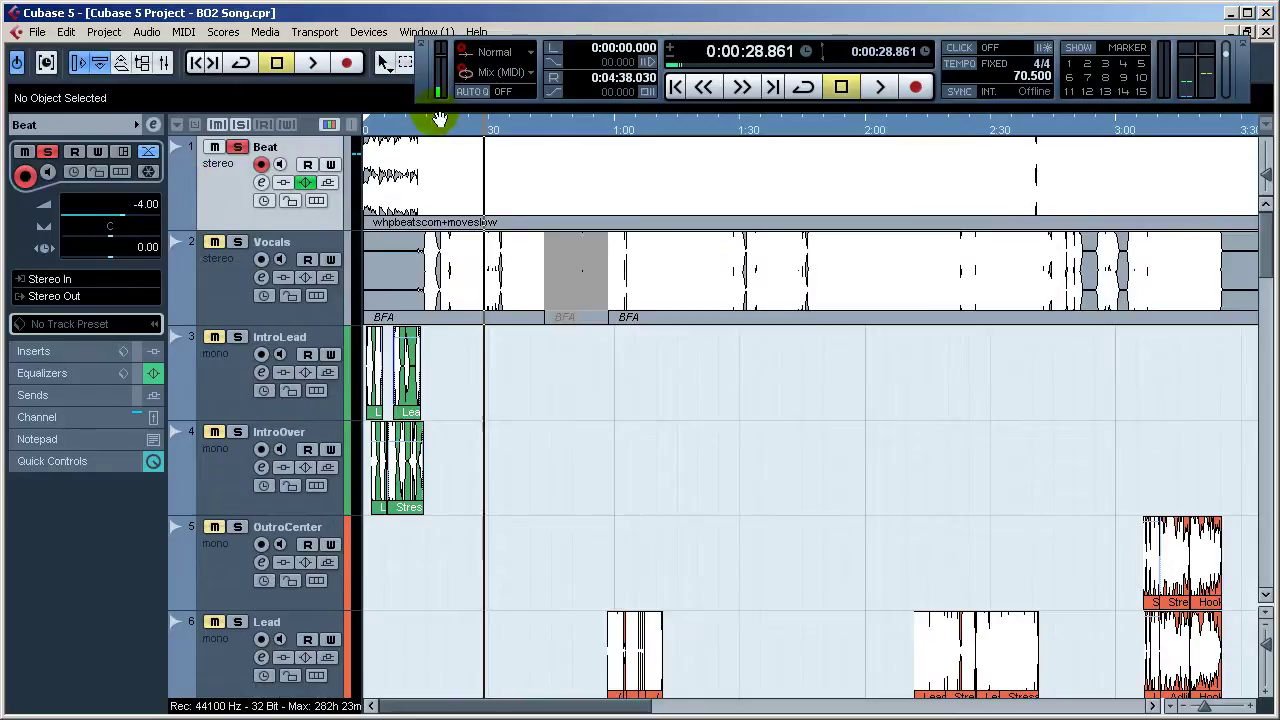
pyautogui.click(408, 125)
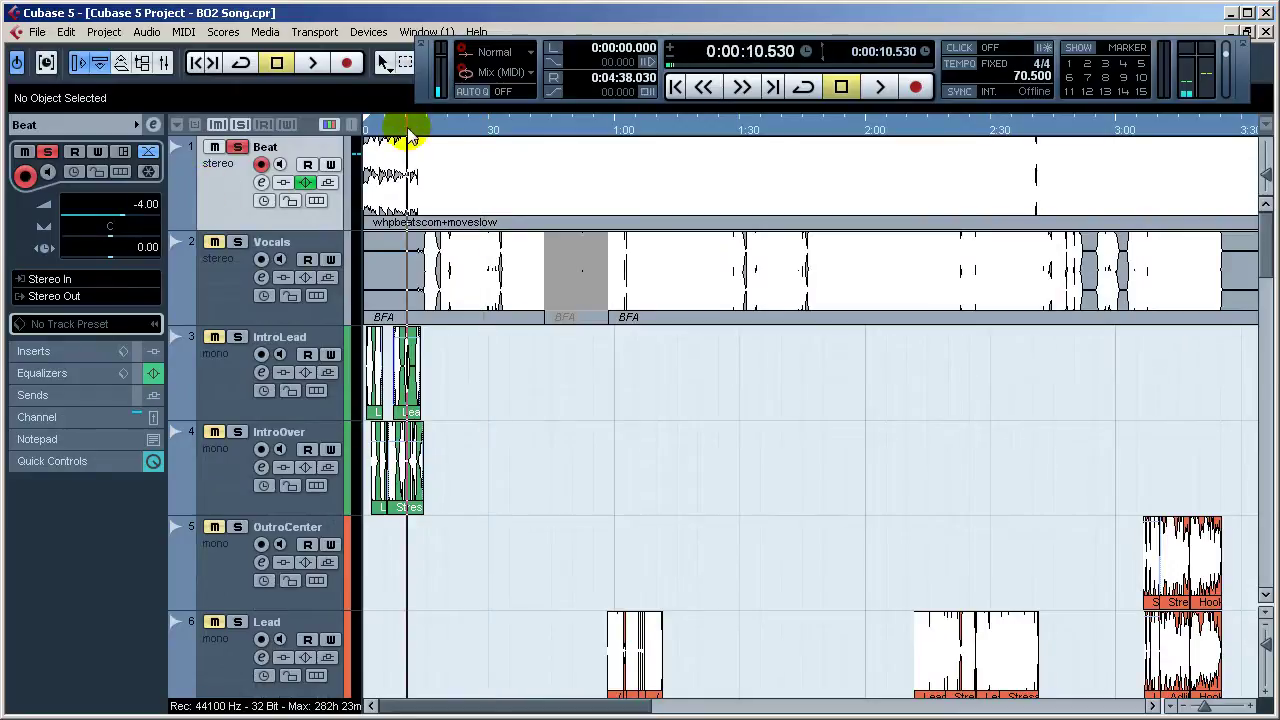
pyautogui.press('space')
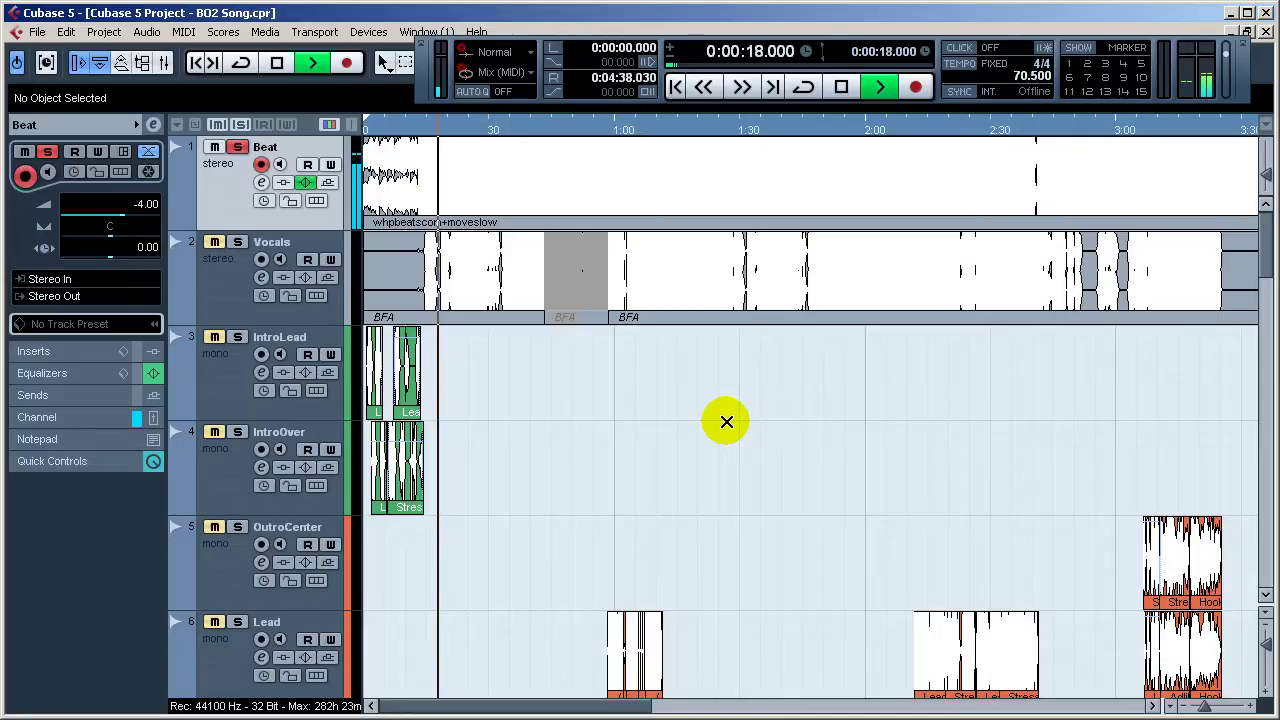
pyautogui.click(841, 88)
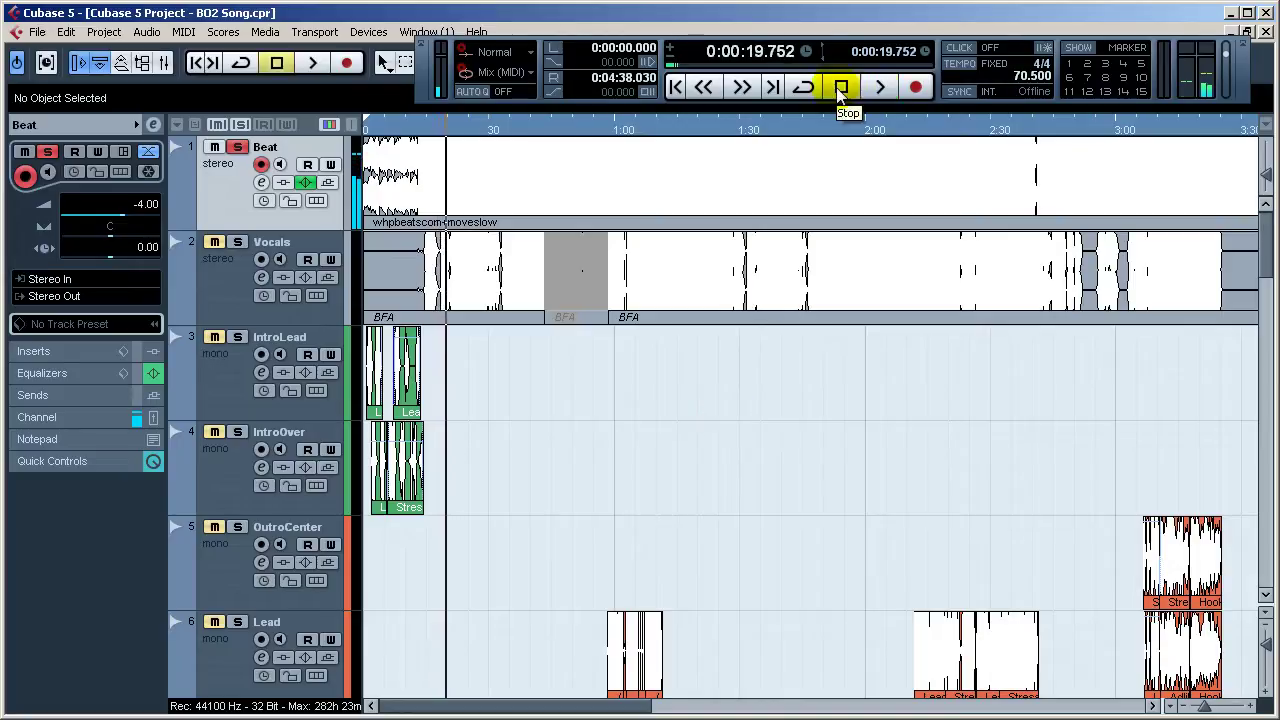
# Step: Solo the Vocals track alongside the Beat and play both from about 13 to 40 seconds
pyautogui.click(1266, 648)
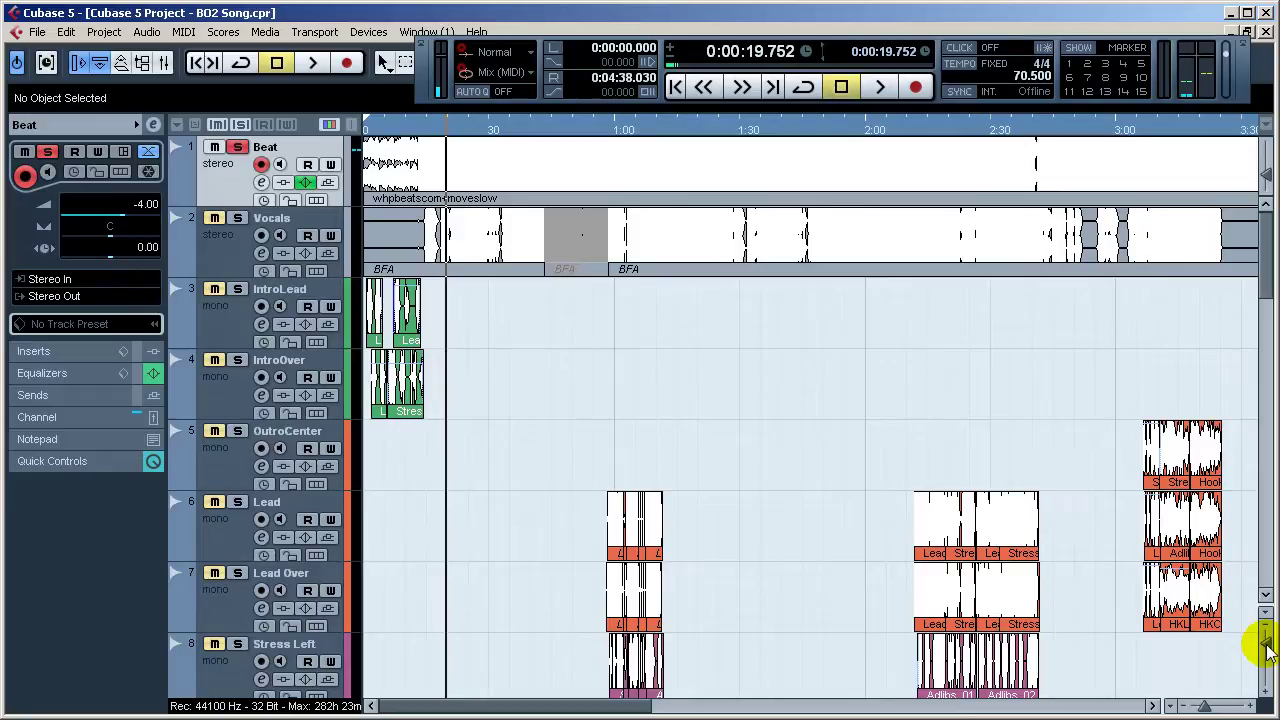
pyautogui.press('F2')
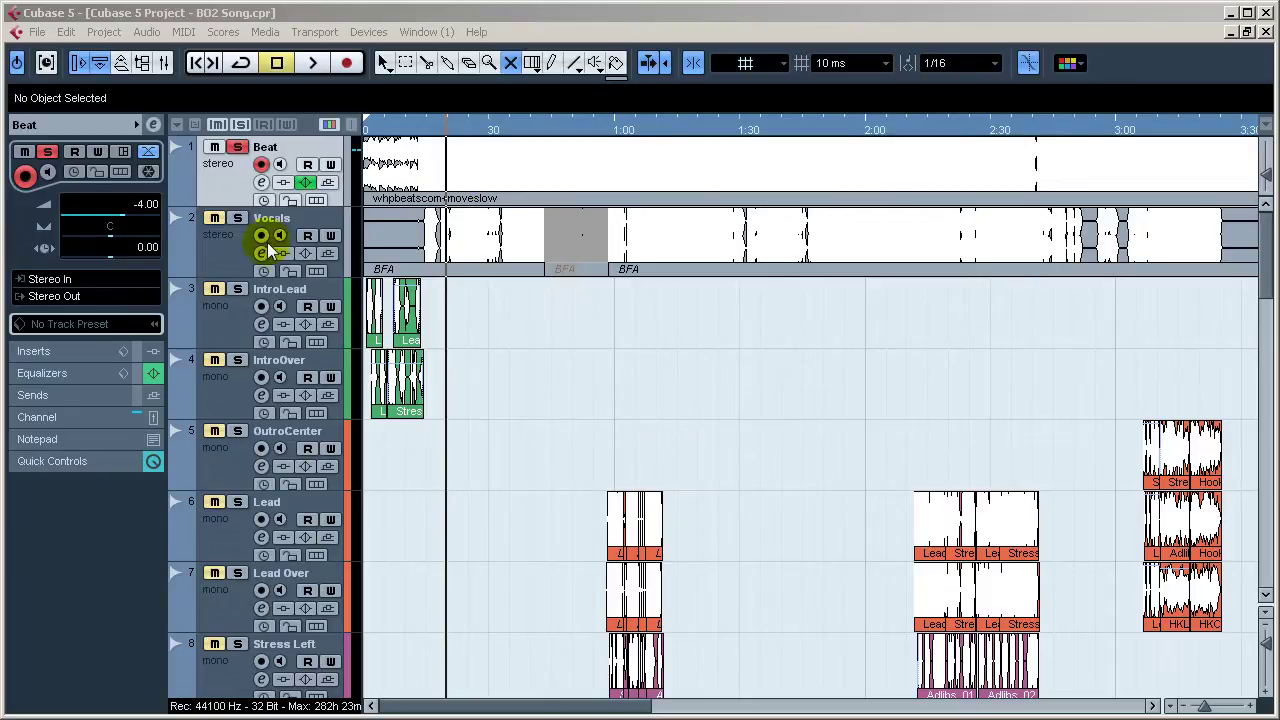
pyautogui.click(239, 221)
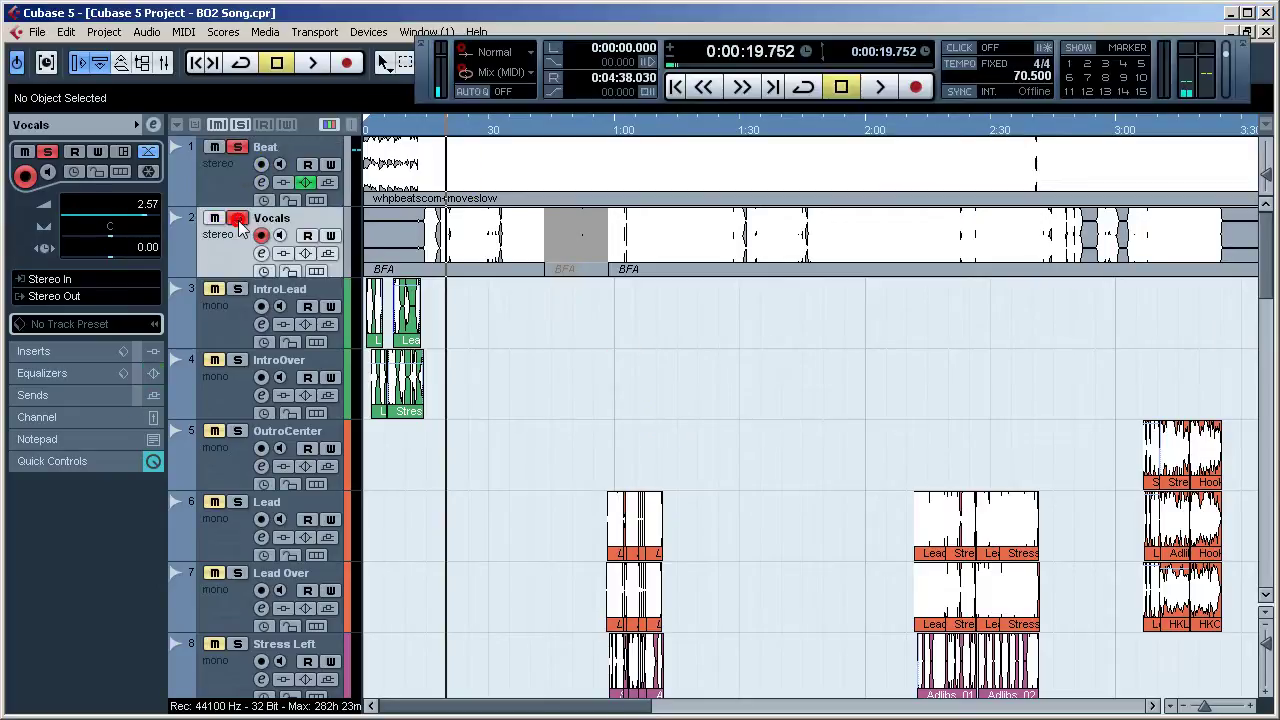
pyautogui.click(232, 255)
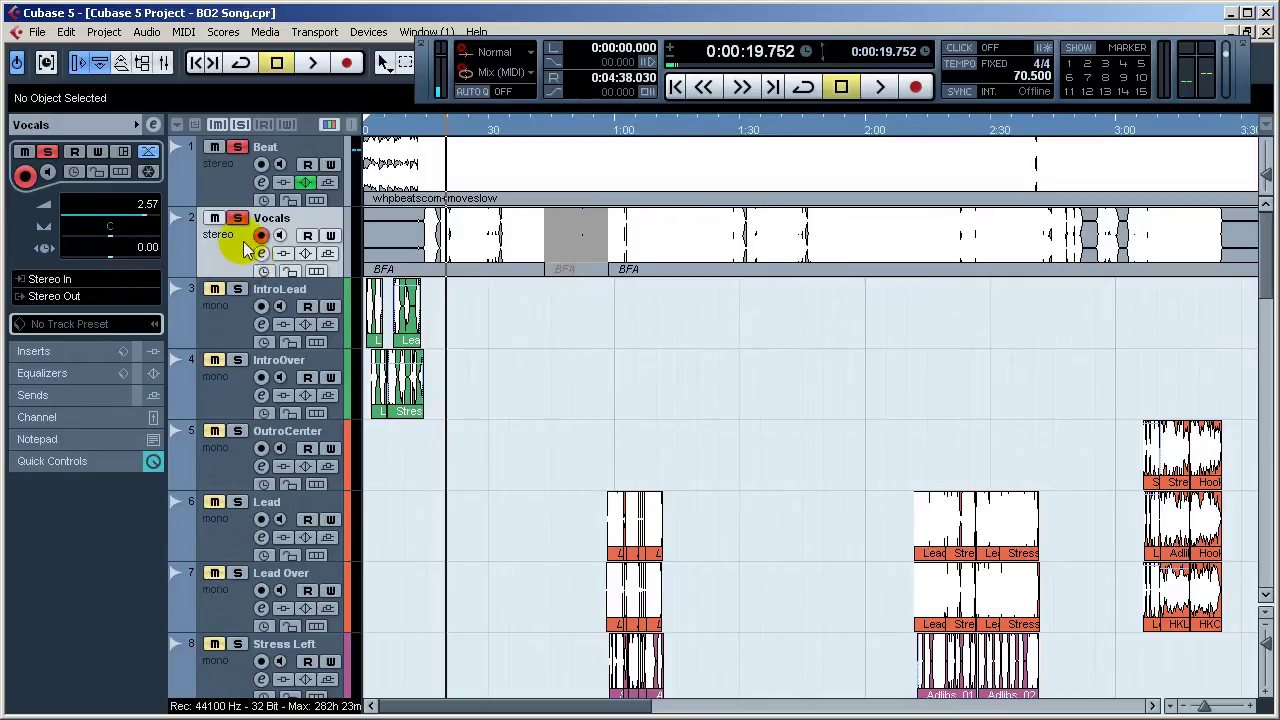
pyautogui.click(420, 130)
pyautogui.press('F2')
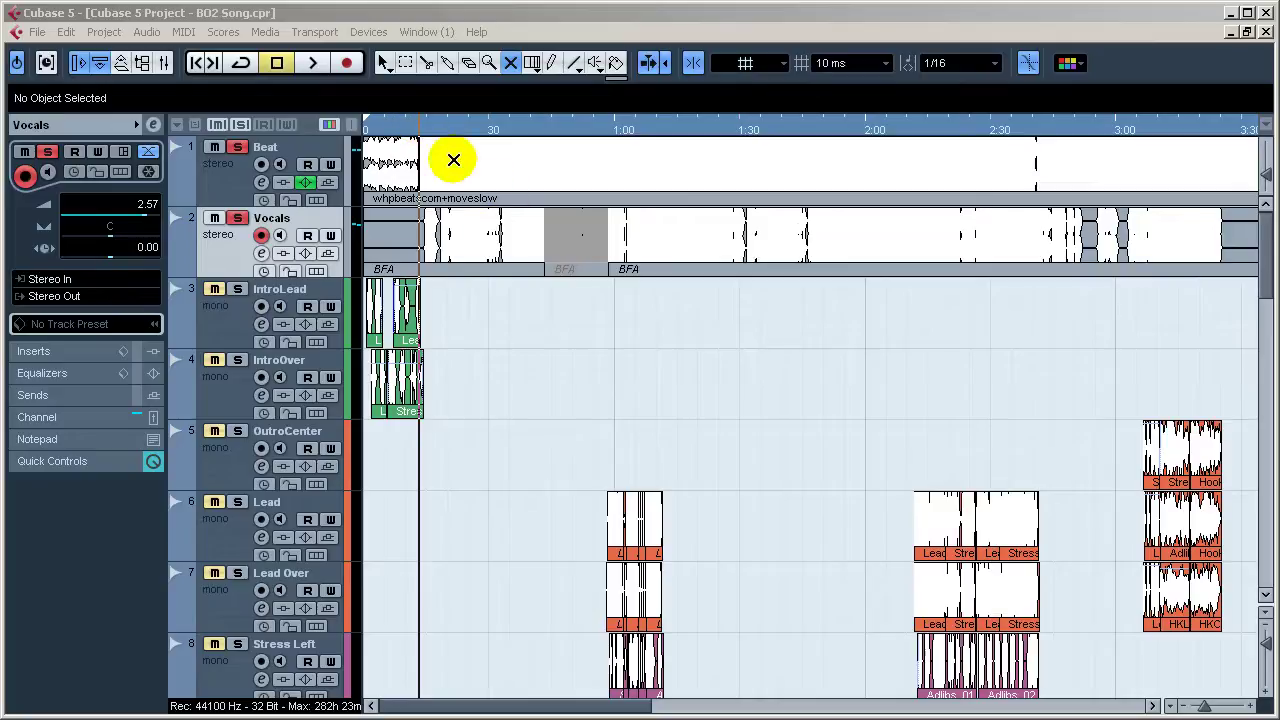
pyautogui.click(425, 128)
pyautogui.press('F2')
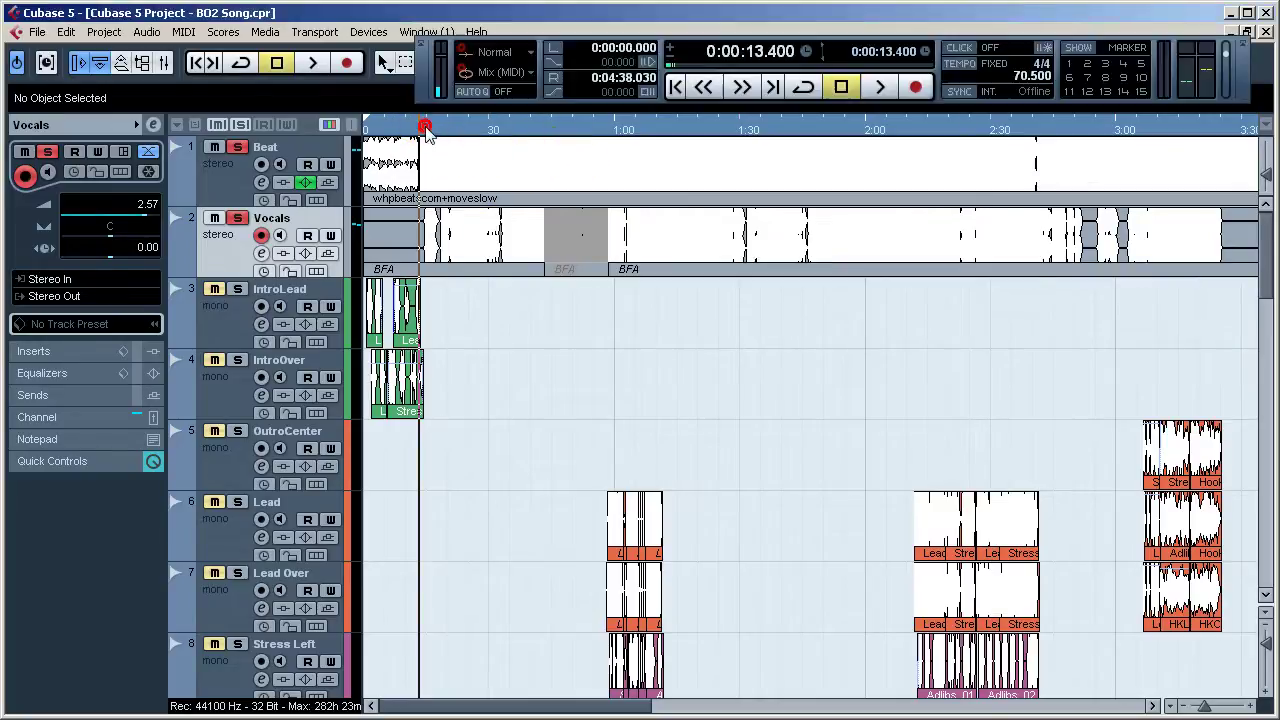
pyautogui.press('space')
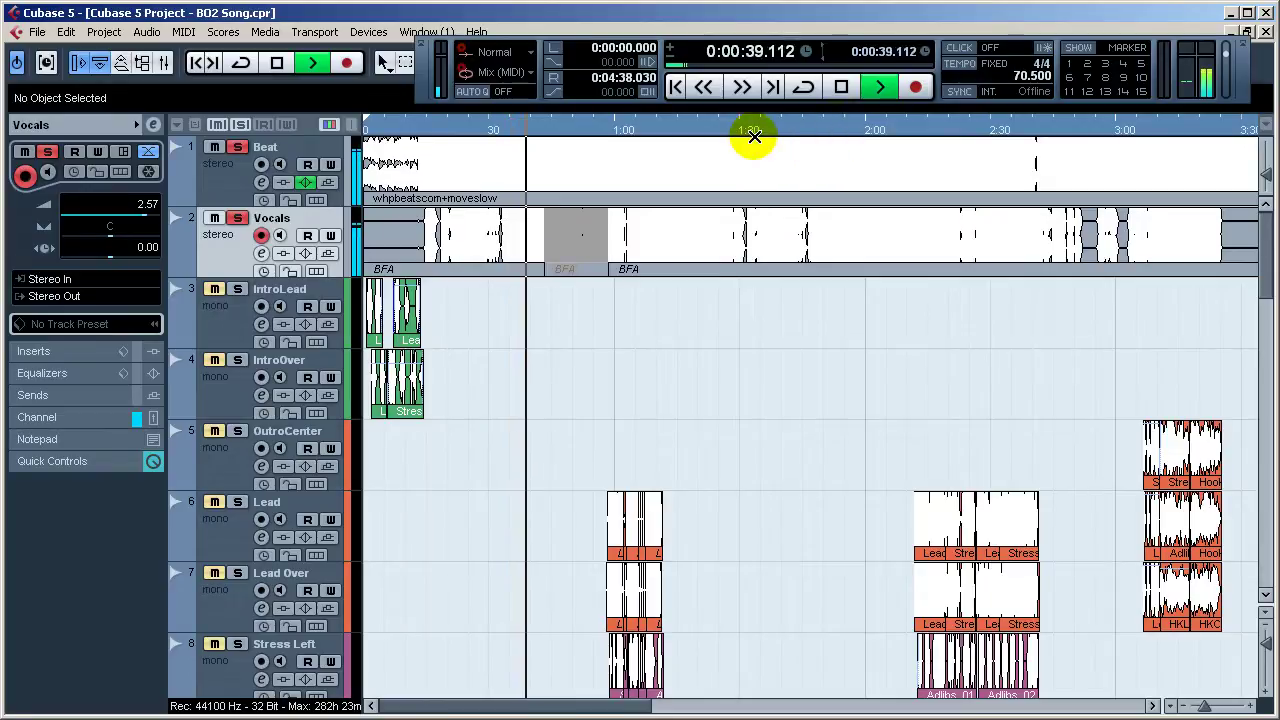
pyautogui.press('space')
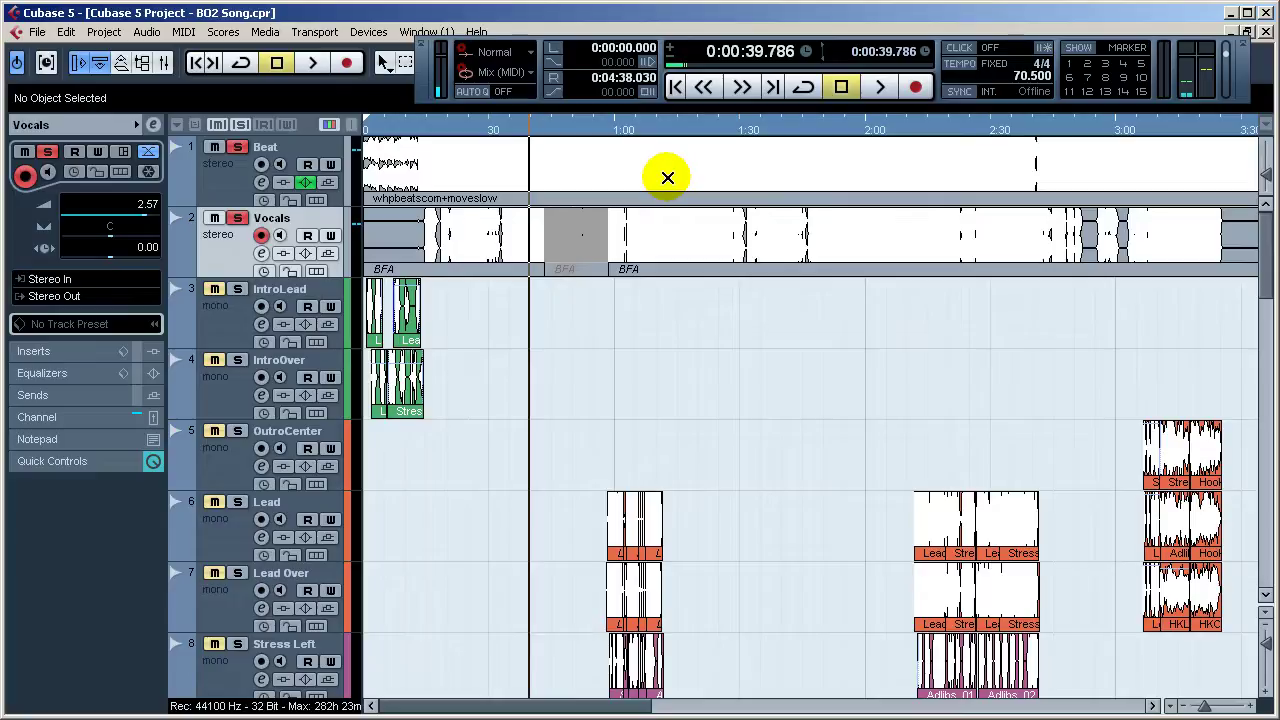
# Step: Mute the Vocals track and reduce the waveform magnification so the audio shapes fit inside their tracks
pyautogui.press('F2')
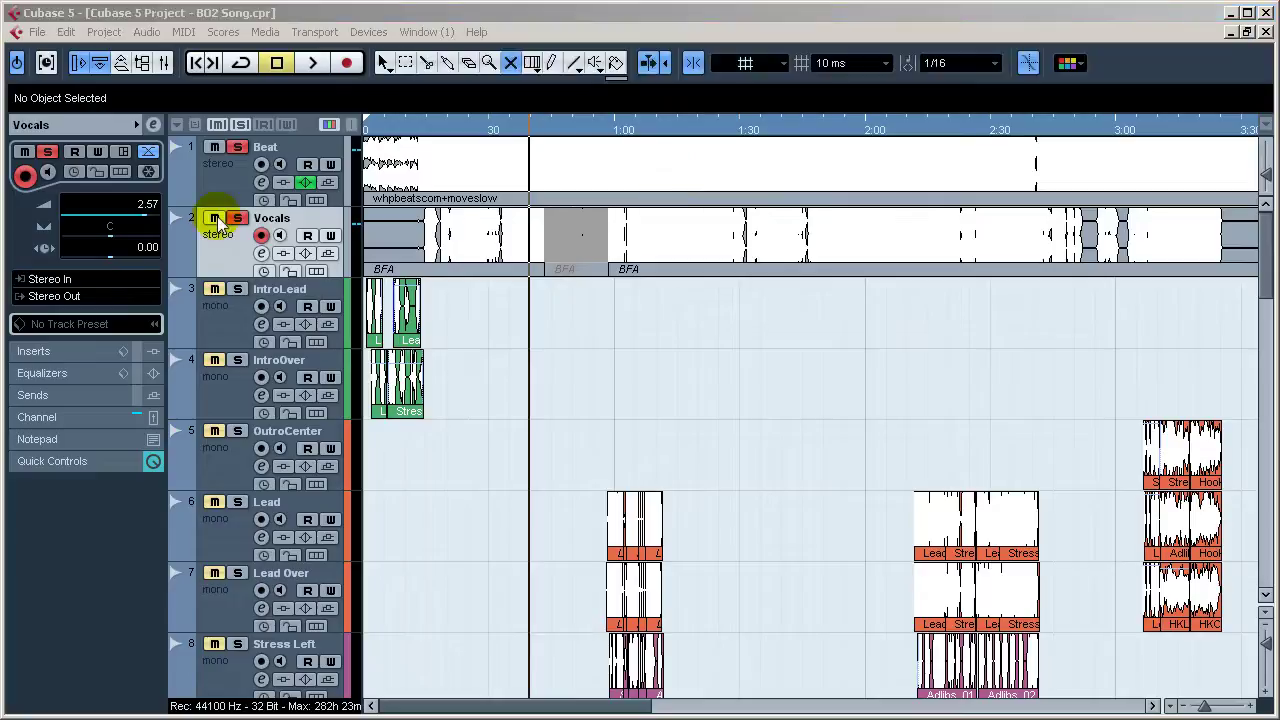
pyautogui.press('F2')
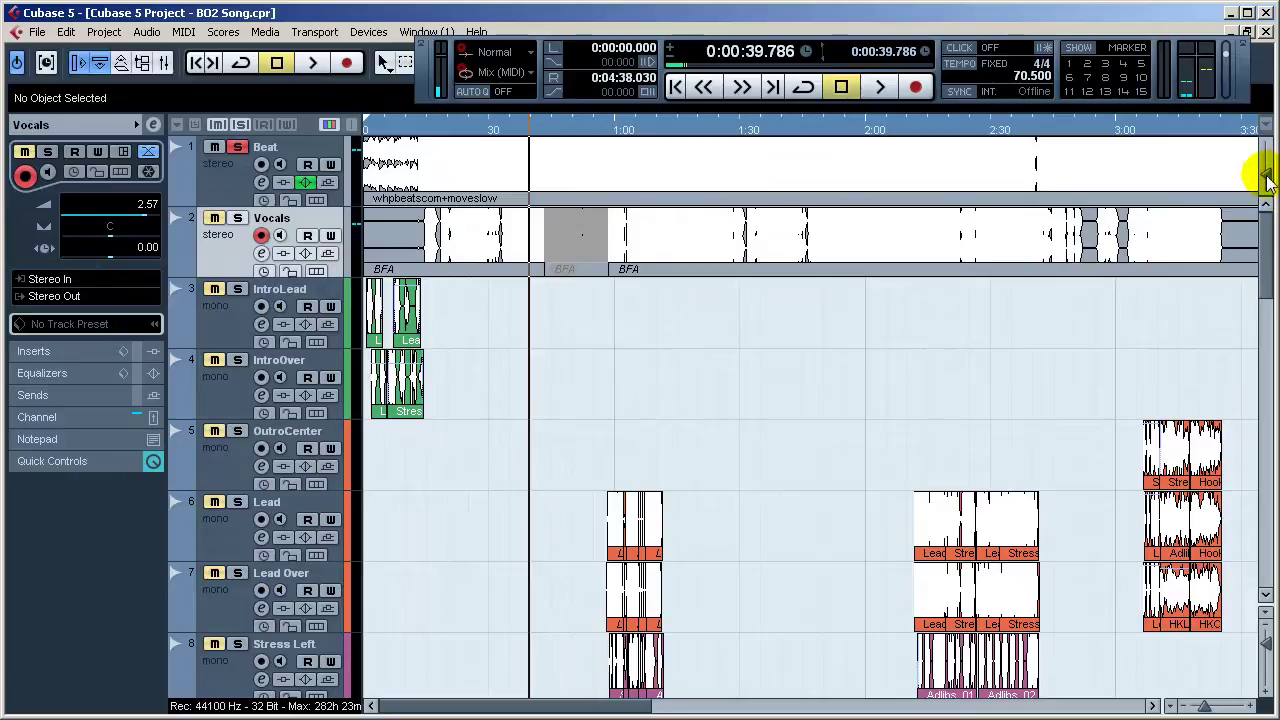
pyautogui.moveTo(1266, 175)
pyautogui.mouseDown()
pyautogui.moveTo(1264, 203)
pyautogui.moveTo(1251, 171)
pyautogui.moveTo(1262, 195)
pyautogui.mouseUp()
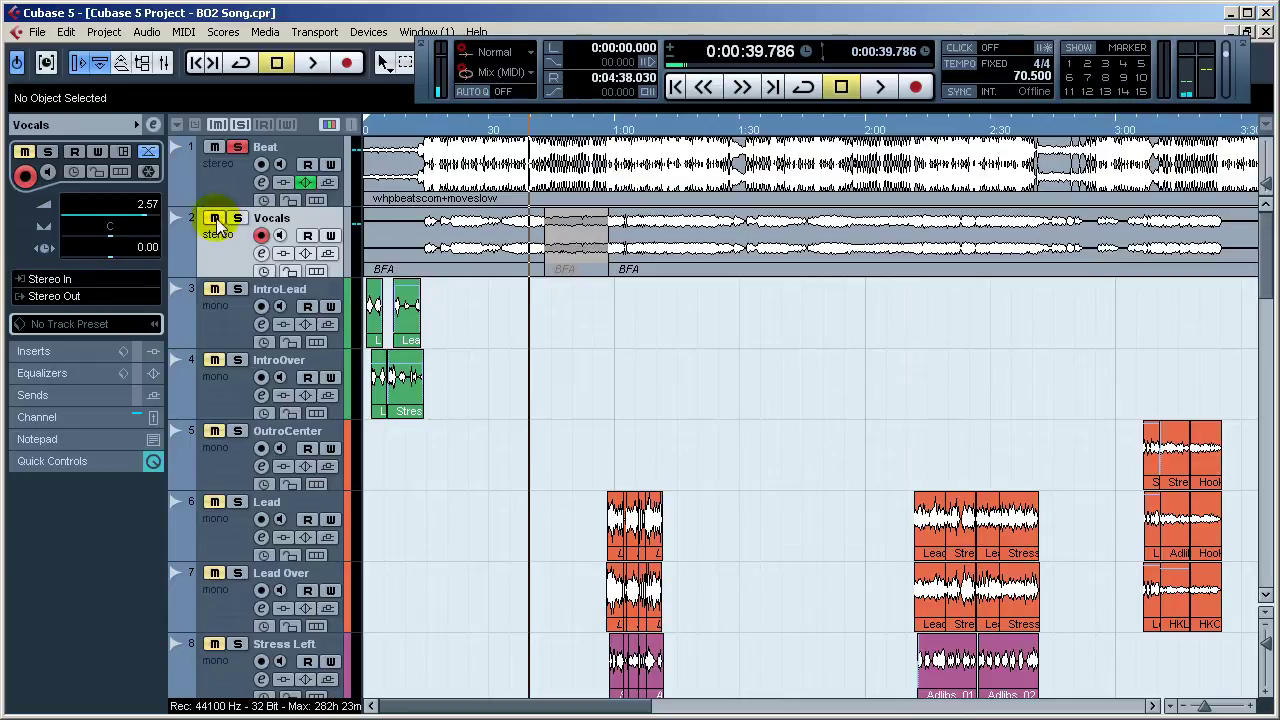
# Step: Select the Beat track, move the transport controls down over the track area and open the project tempo value for editing
pyautogui.click(211, 183)
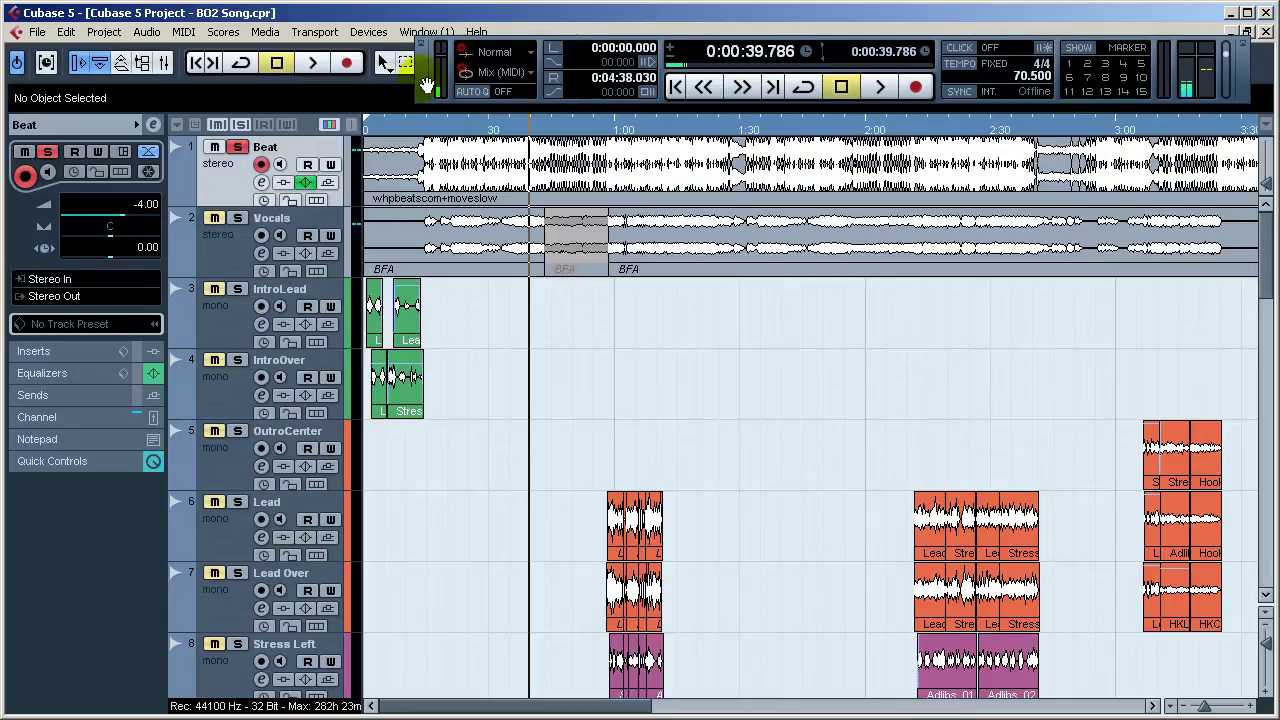
pyautogui.moveTo(423, 68); pyautogui.dragTo(349, 213)
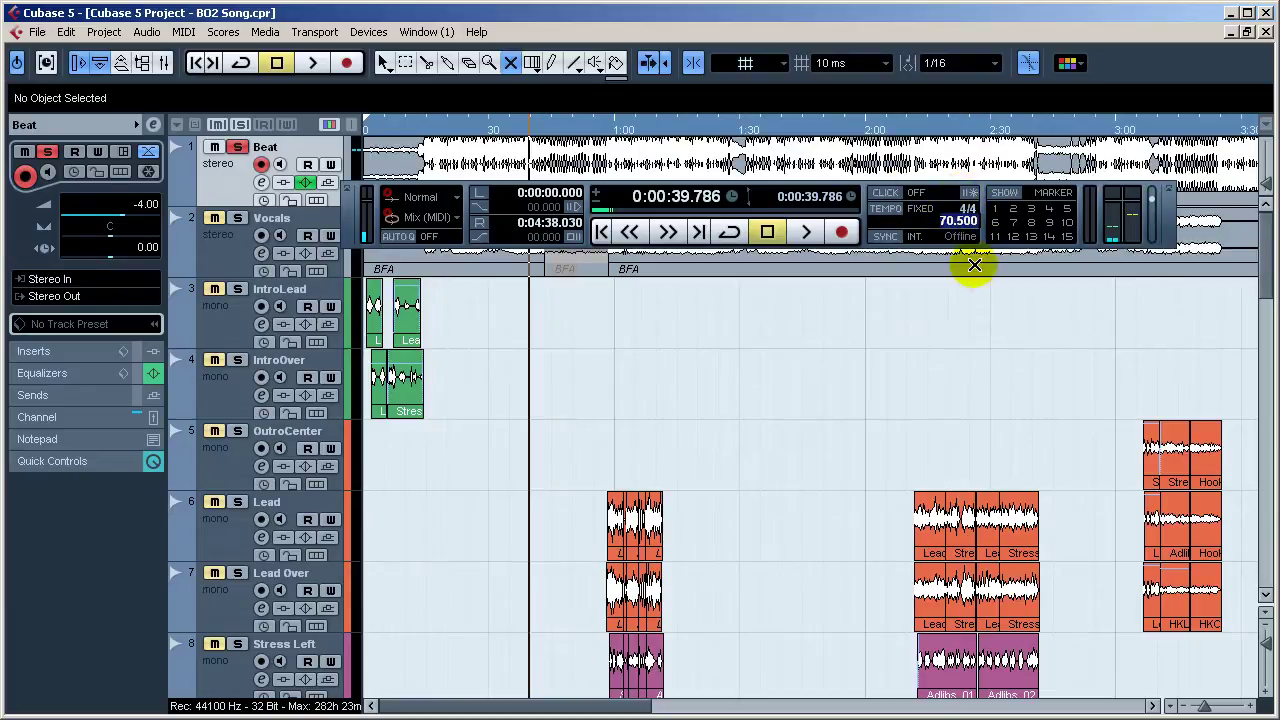
pyautogui.doubleClick(960, 220)
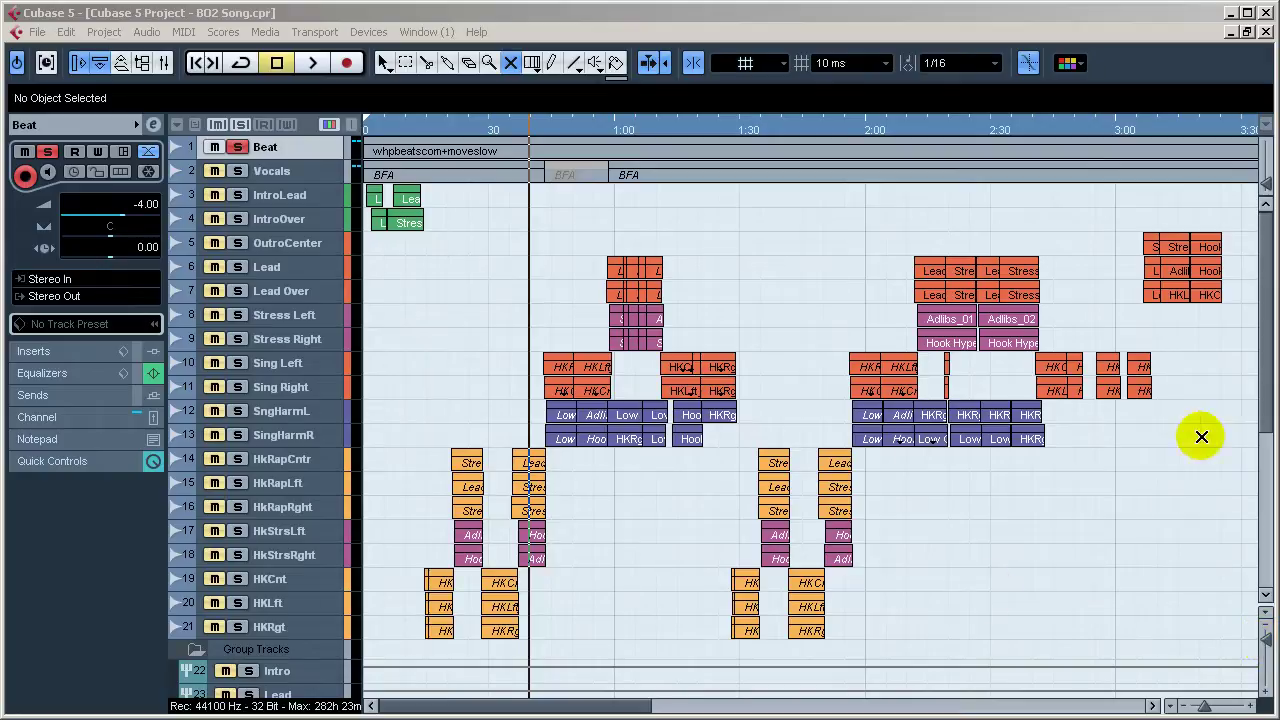
# Step: Clear all track solos and play the intro section until about 15 seconds, with the tracks enlarged and the timeline zoomed in
pyautogui.moveTo(1265, 410)
pyautogui.mouseDown()
pyautogui.moveTo(1258, 486)
pyautogui.moveTo(1270, 396)
pyautogui.mouseUp()
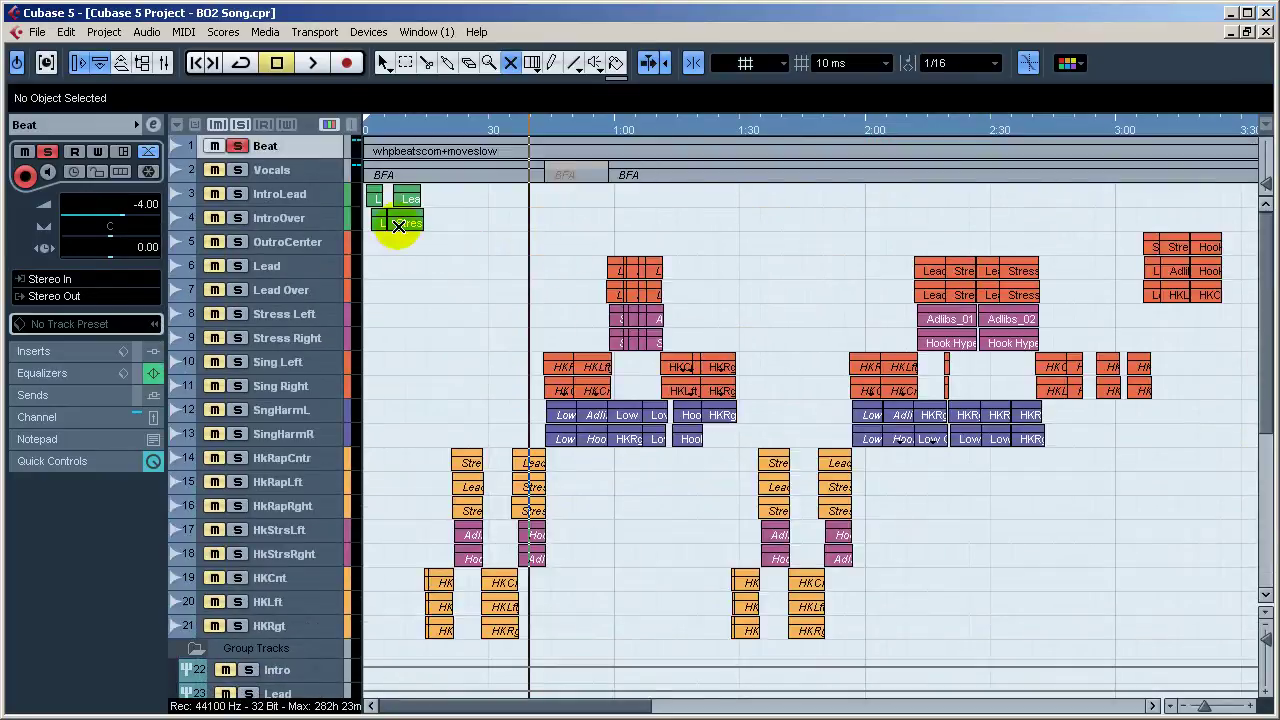
pyautogui.moveTo(1265, 640); pyautogui.dragTo(1258, 657)
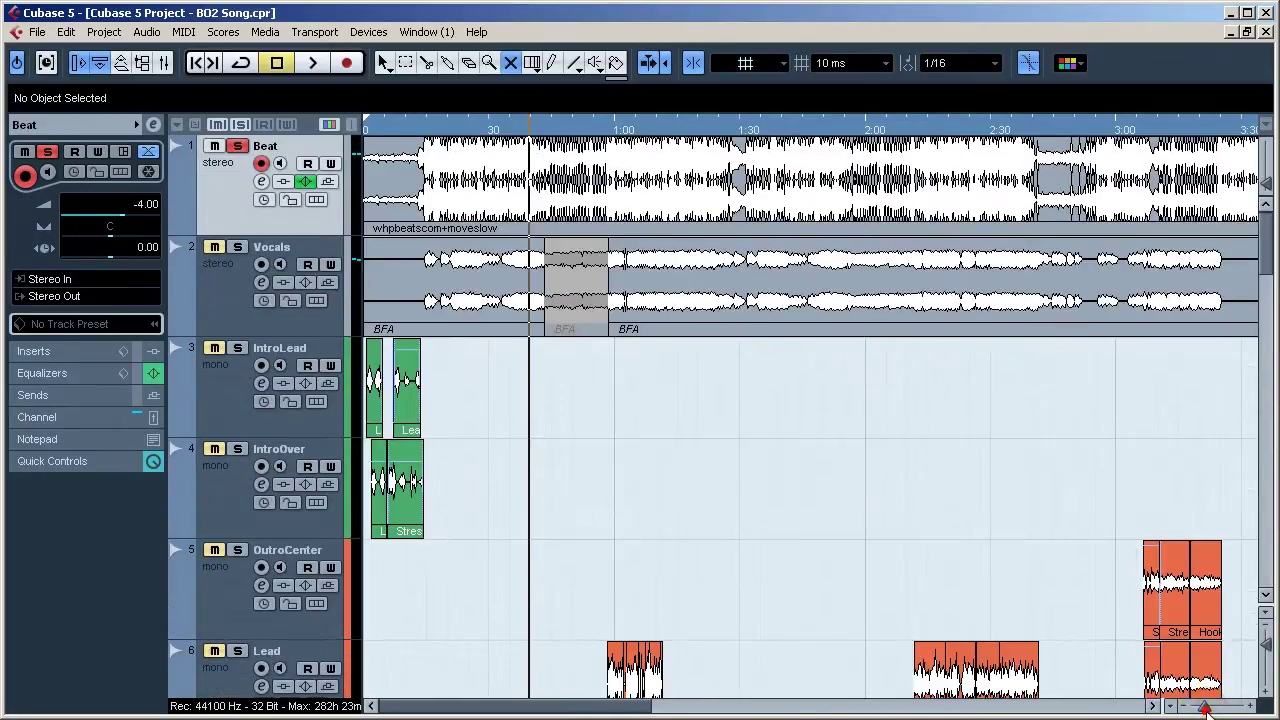
pyautogui.moveTo(1204, 706); pyautogui.dragTo(1212, 707)
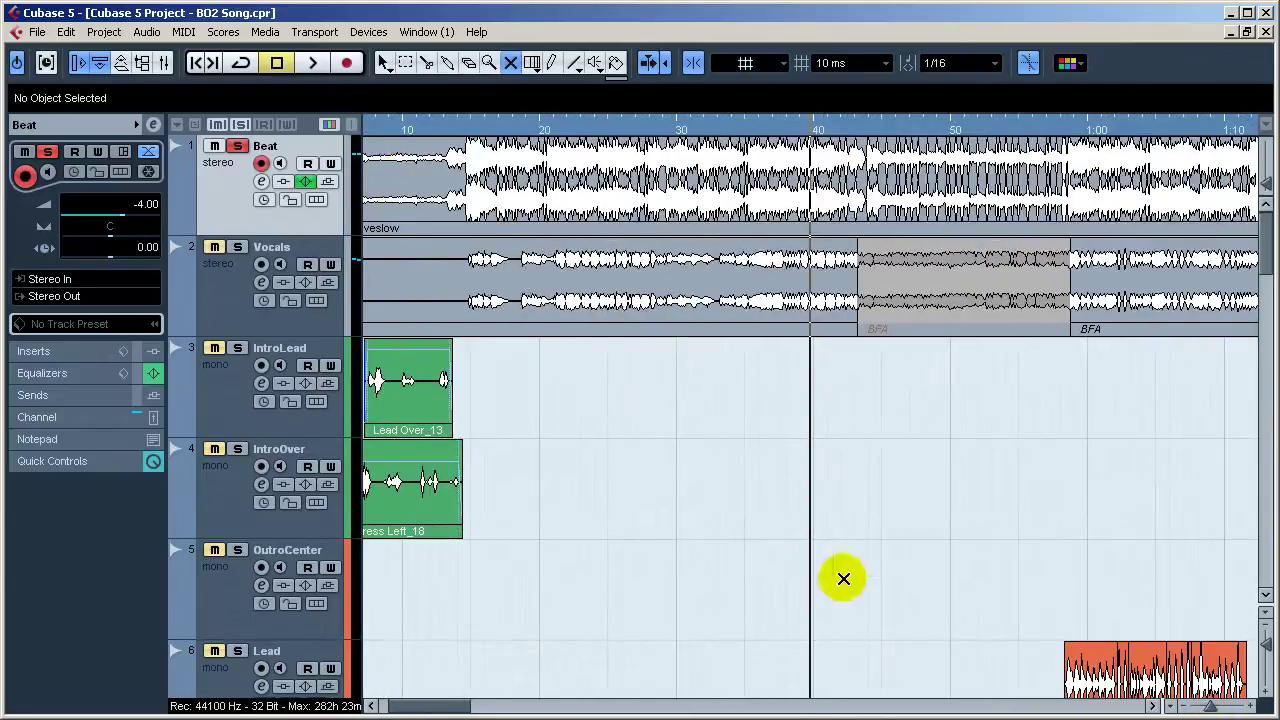
pyautogui.moveTo(452, 707); pyautogui.dragTo(389, 708)
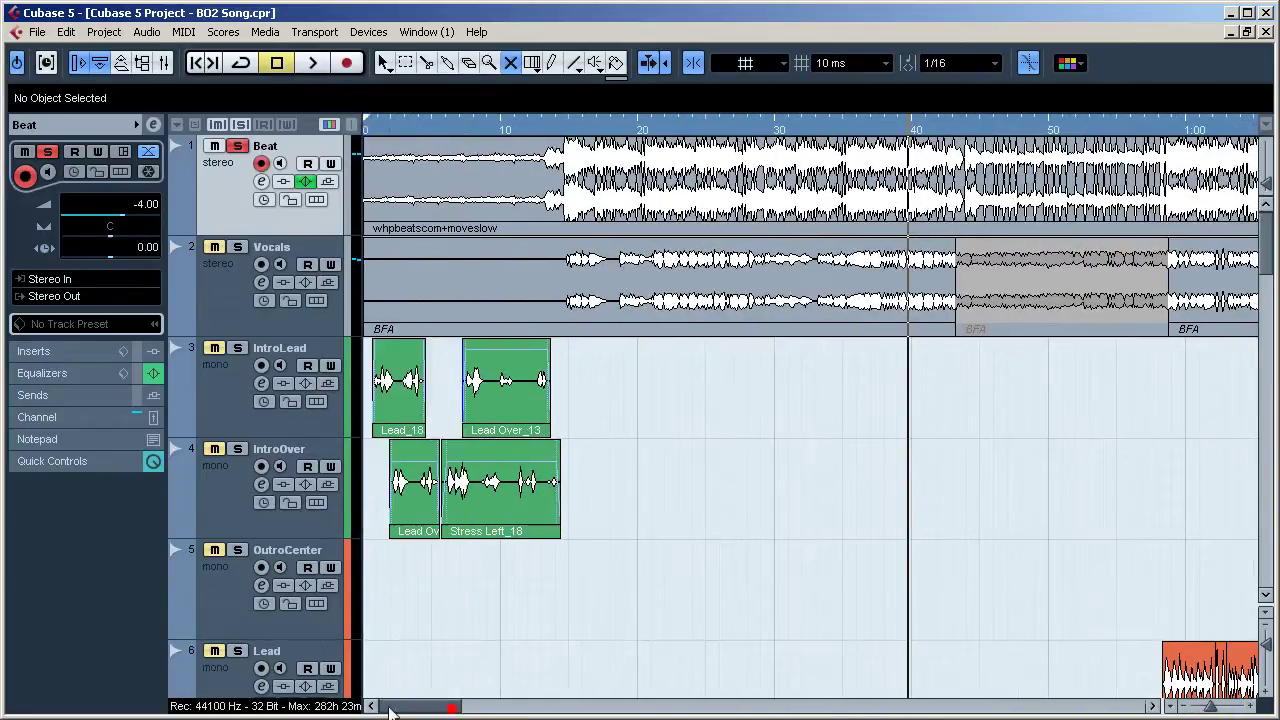
pyautogui.click(366, 127)
pyautogui.press('space')
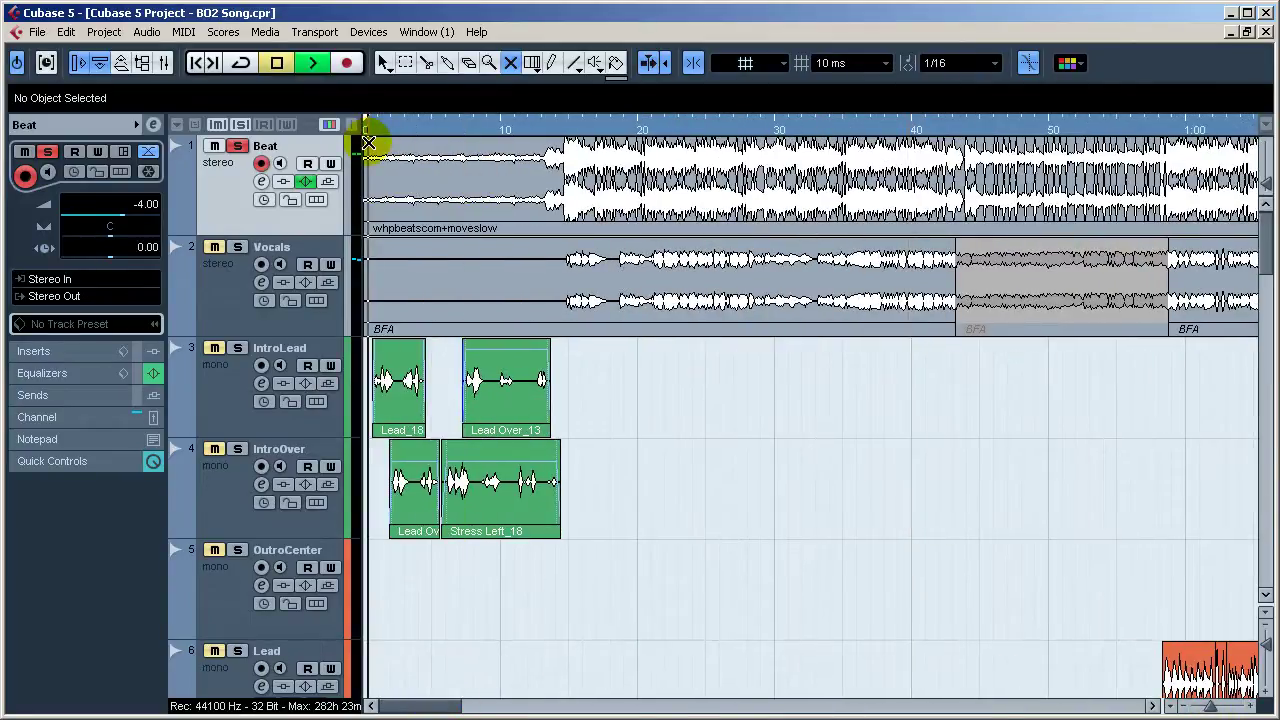
pyautogui.press('space')
pyautogui.click(240, 125)
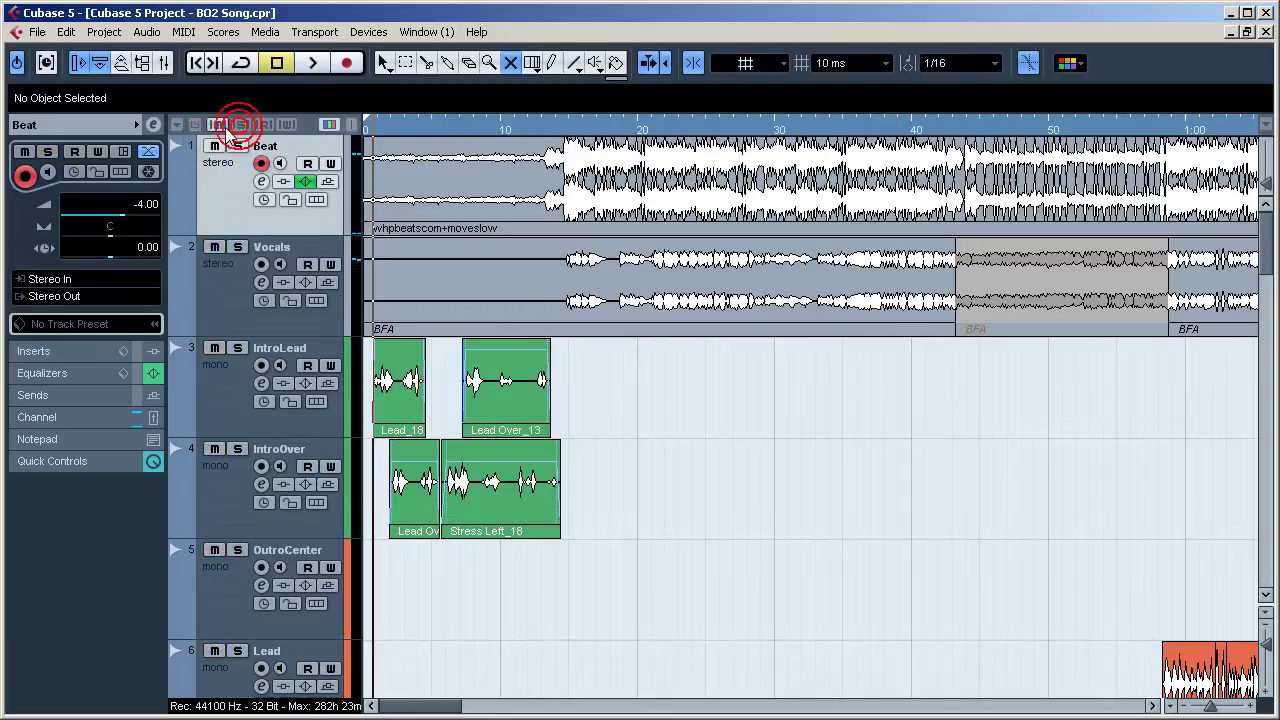
pyautogui.press('space')
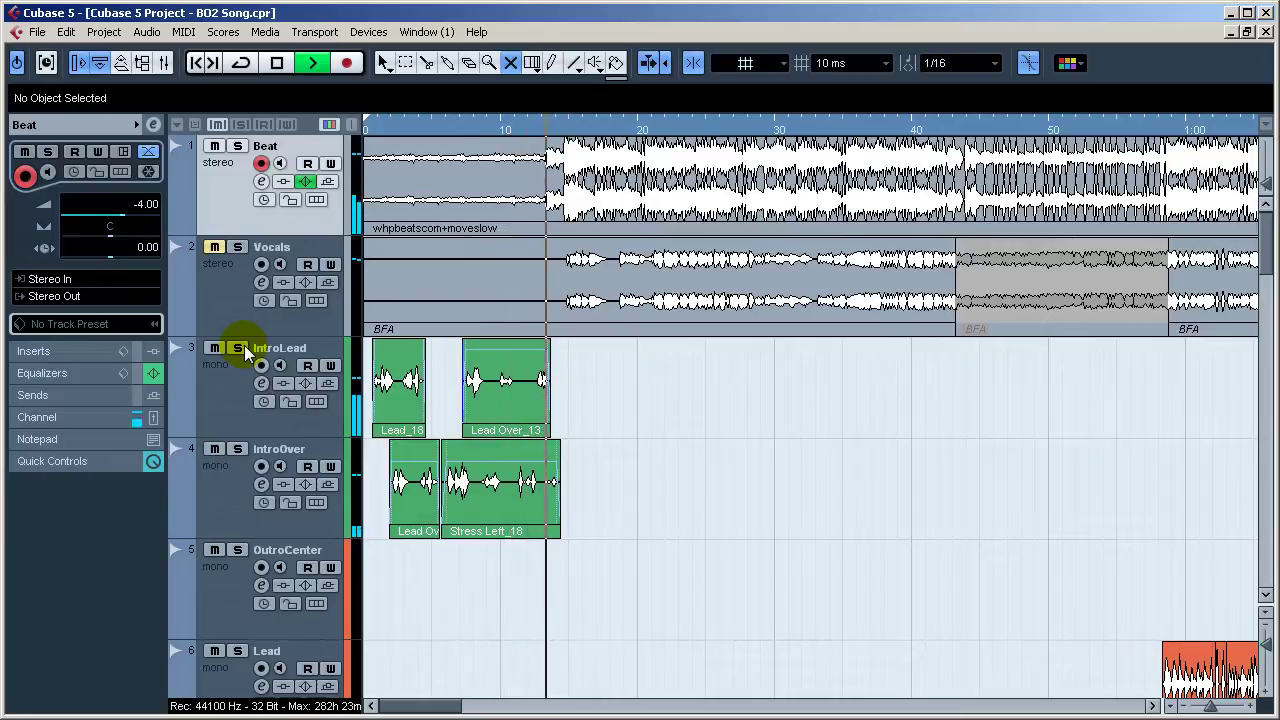
pyautogui.press('space')
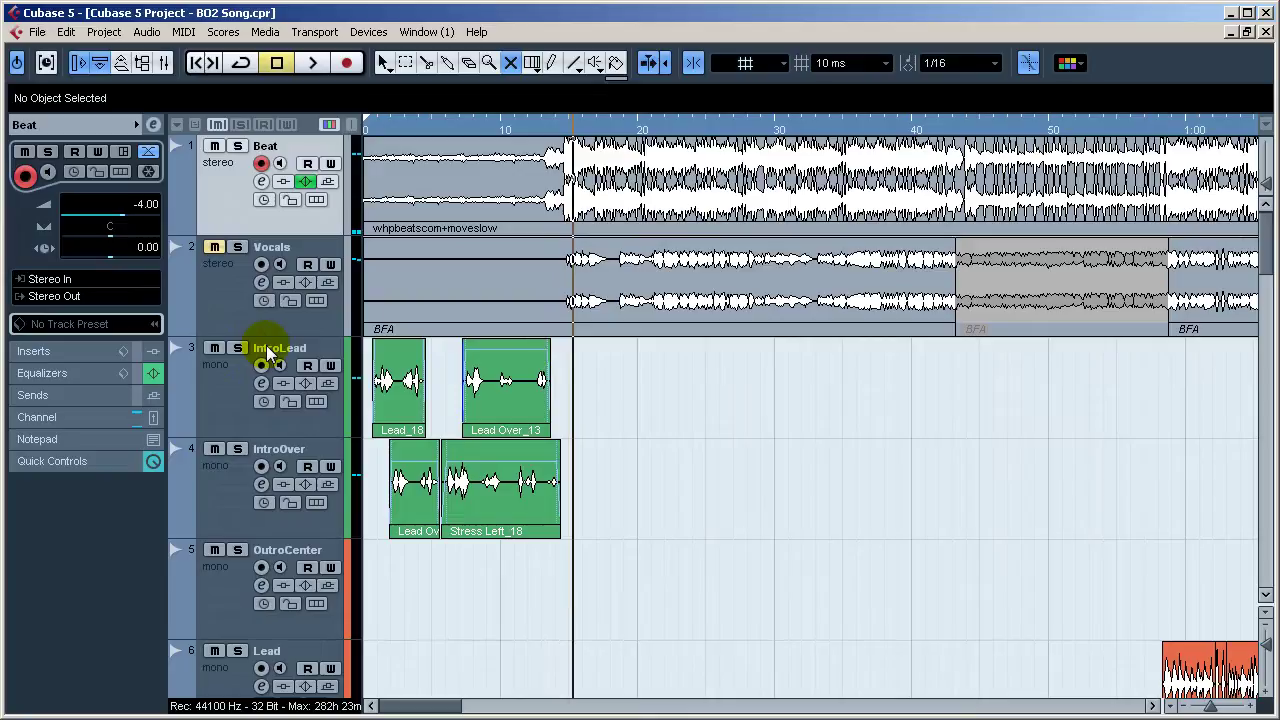
# Step: Compare the output routing of the IntroLead and IntroOver tracks, ending with IntroLead selected
pyautogui.click(231, 400)
pyautogui.click(234, 475)
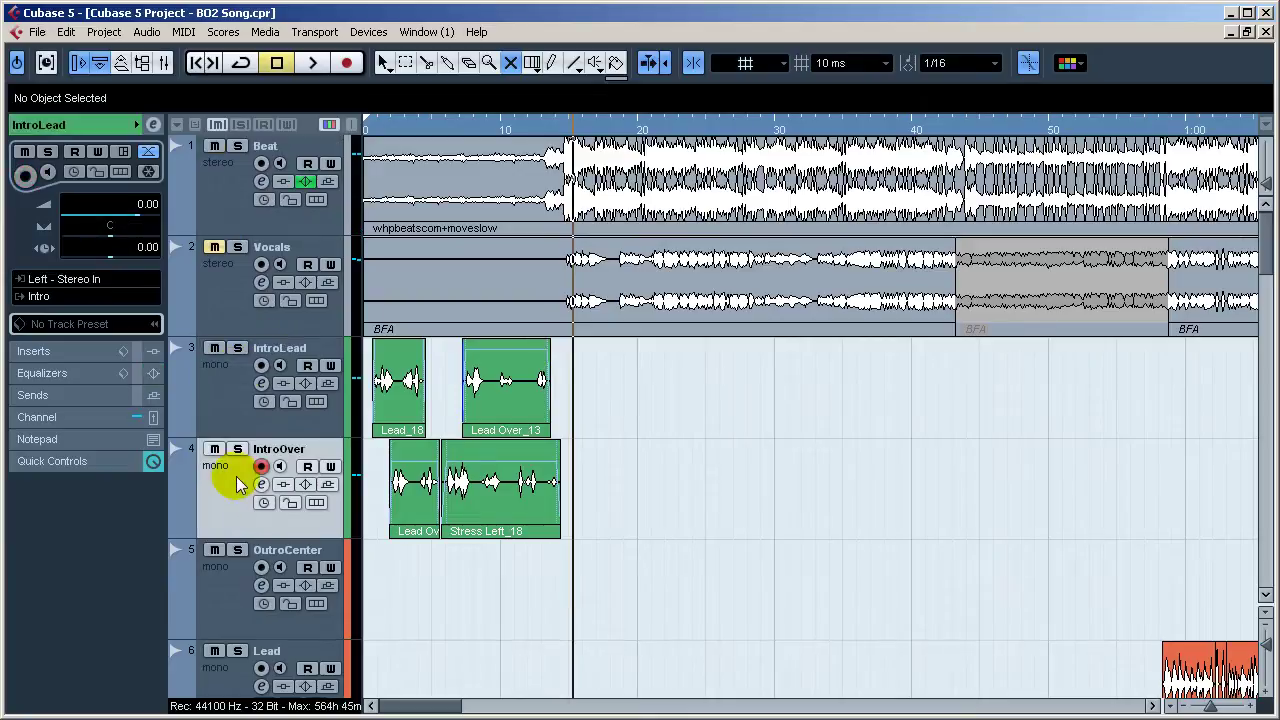
pyautogui.click(231, 410)
pyautogui.click(222, 480)
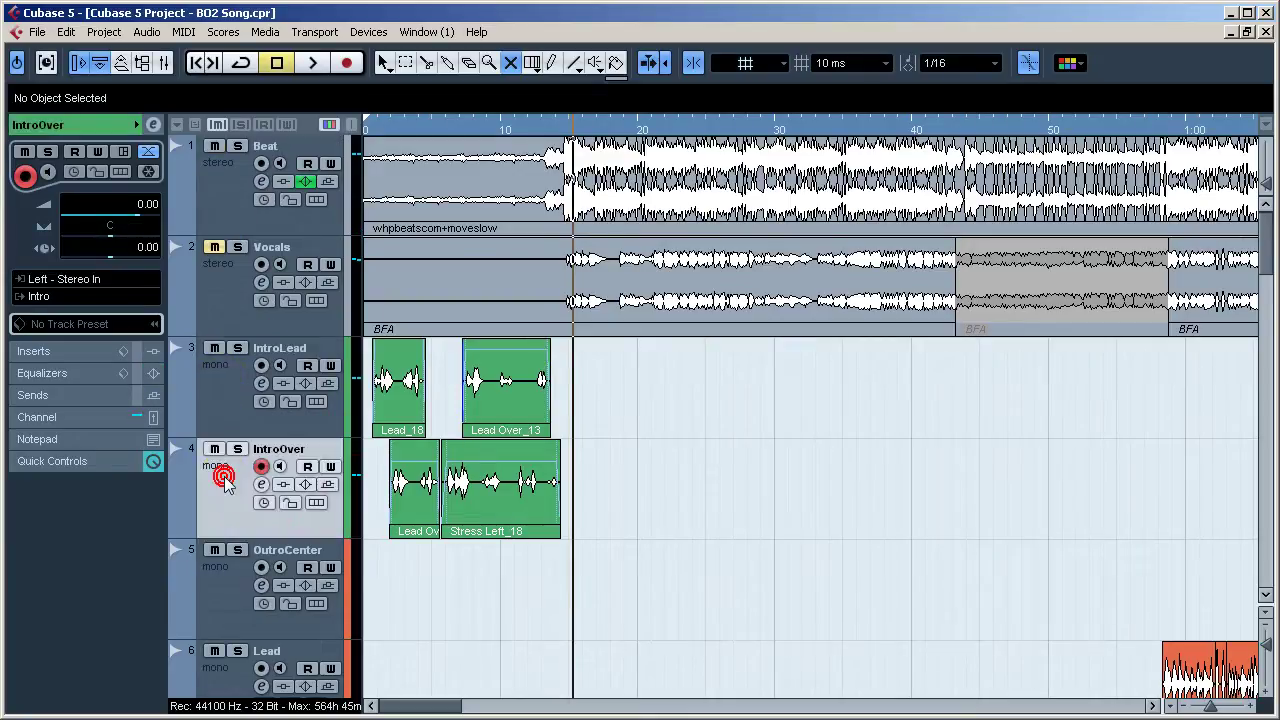
pyautogui.click(222, 418)
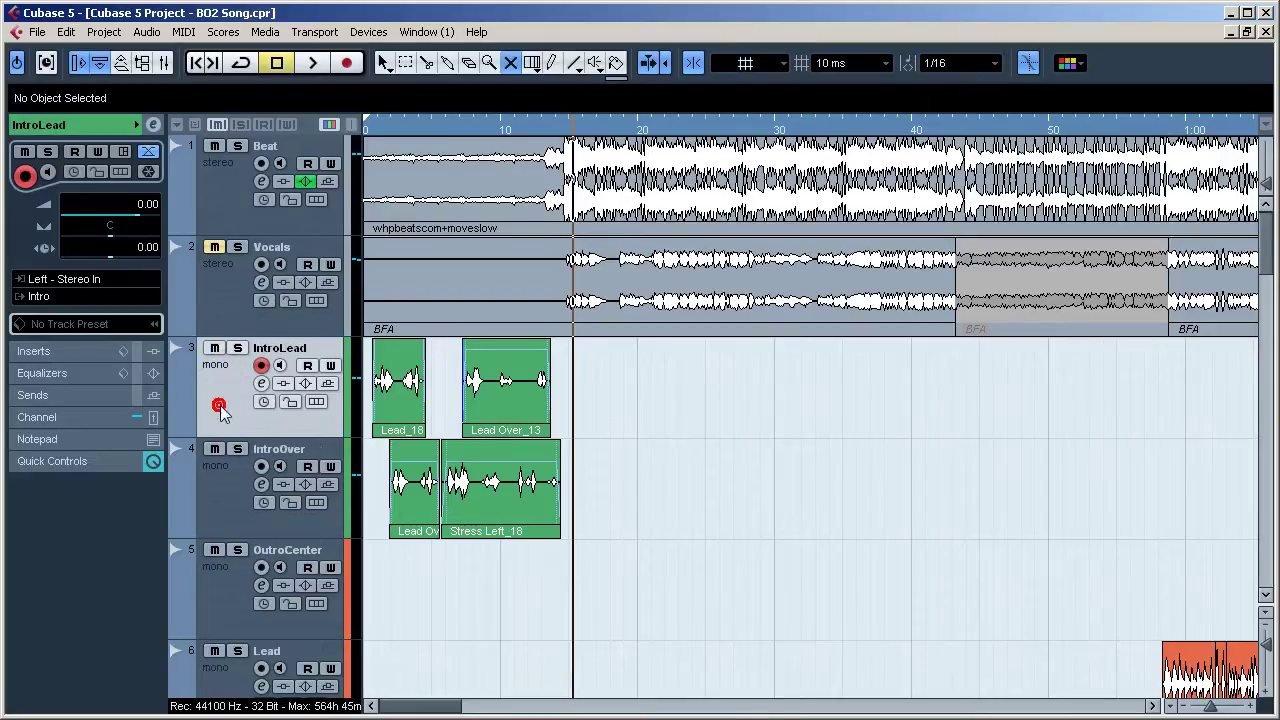
# Step: Examine the group channels available as output for the IntroLead track and the matching group tracks in the track list
pyautogui.click(50, 303)
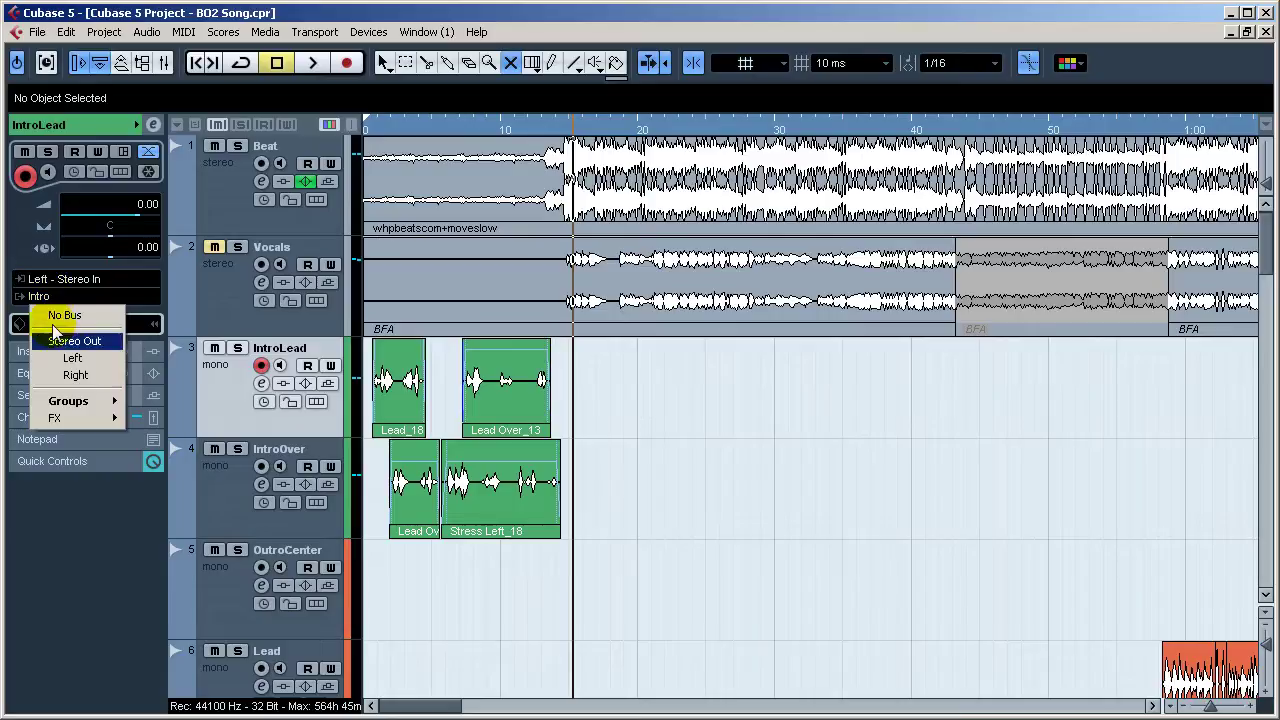
pyautogui.moveTo(84, 408)
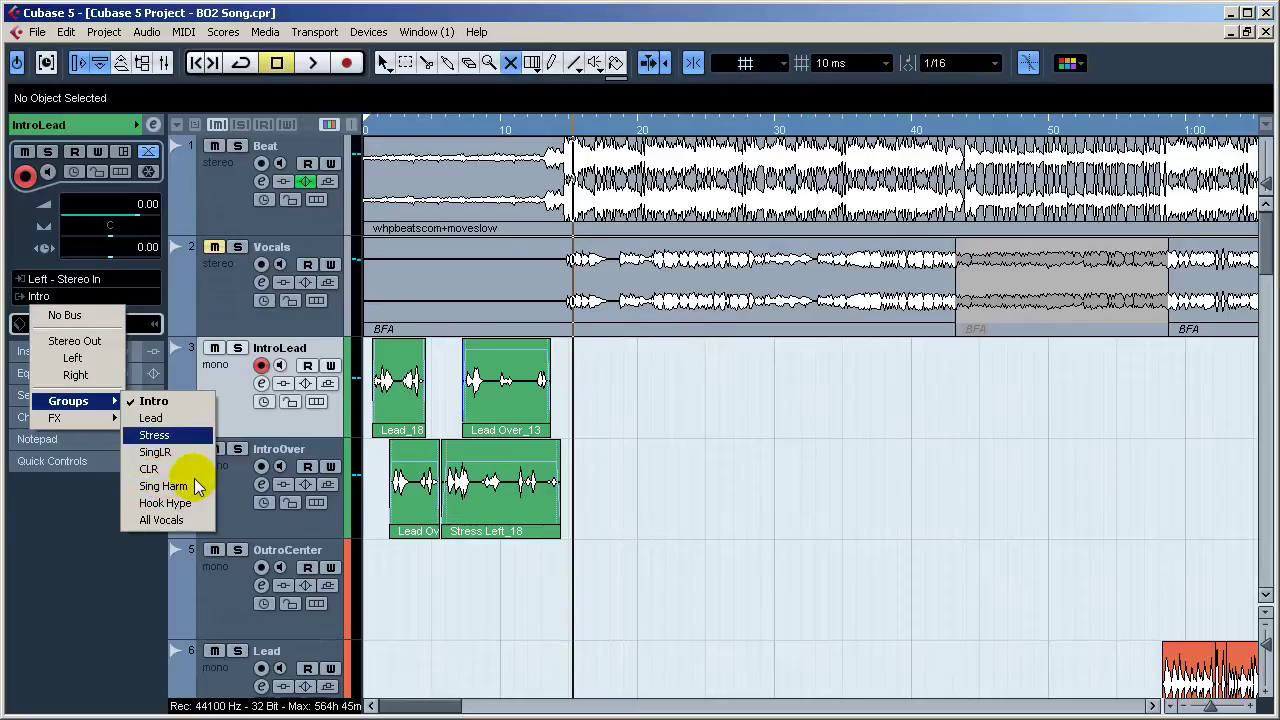
pyautogui.click(247, 423)
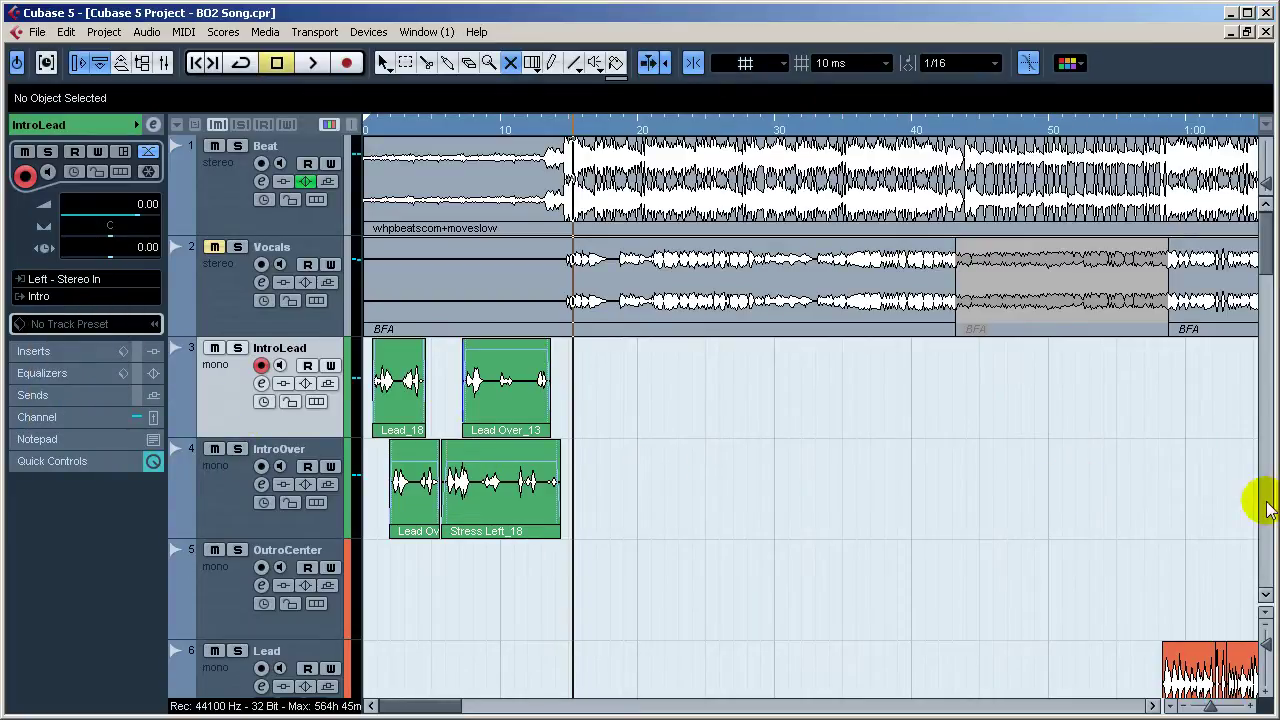
pyautogui.moveTo(1266, 240); pyautogui.dragTo(1266, 475)
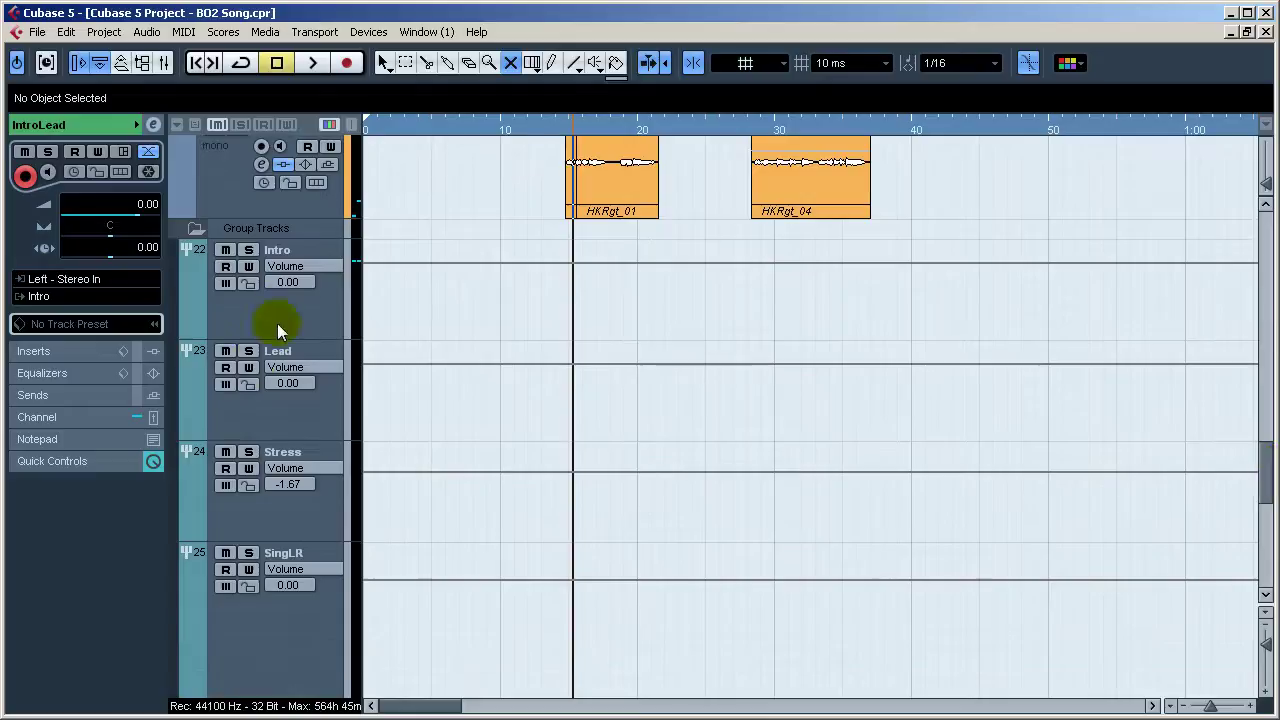
# Step: Compare the inserts of the Intro group with those of the IntroLead and IntroOver tracks, ending with IntroLead selected
pyautogui.click(310, 312)
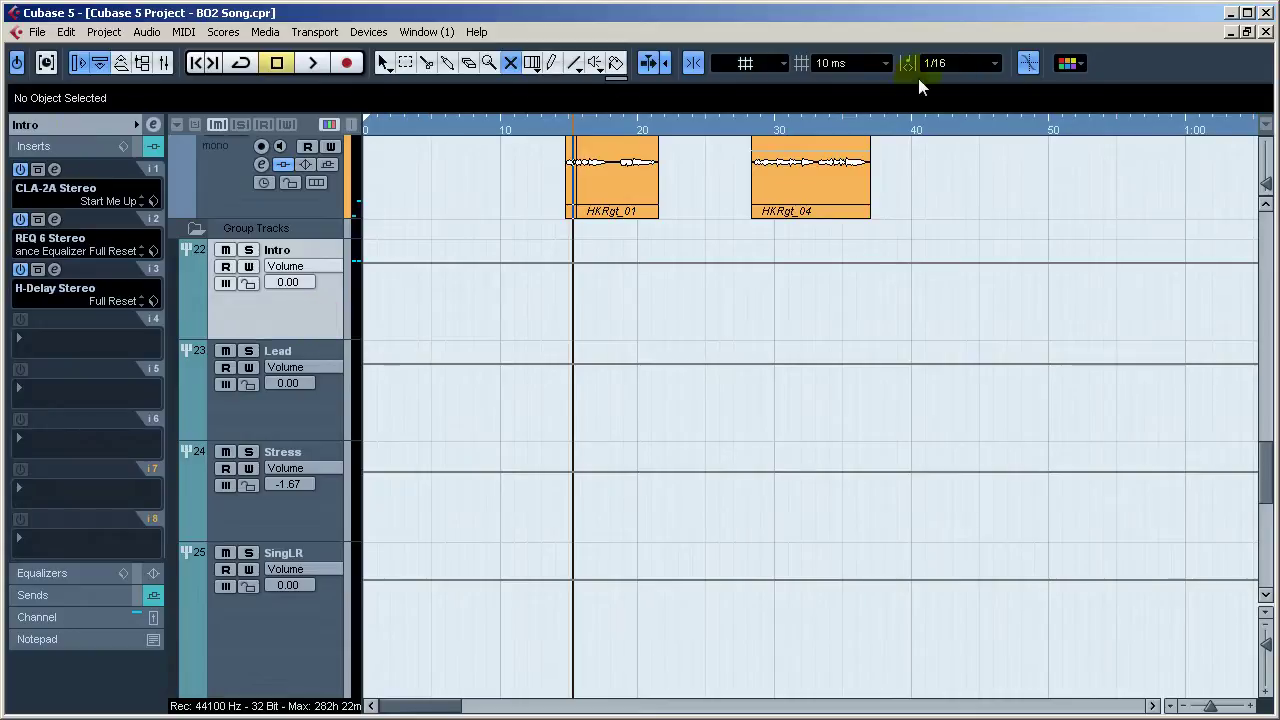
pyautogui.moveTo(1260, 489); pyautogui.dragTo(1265, 258)
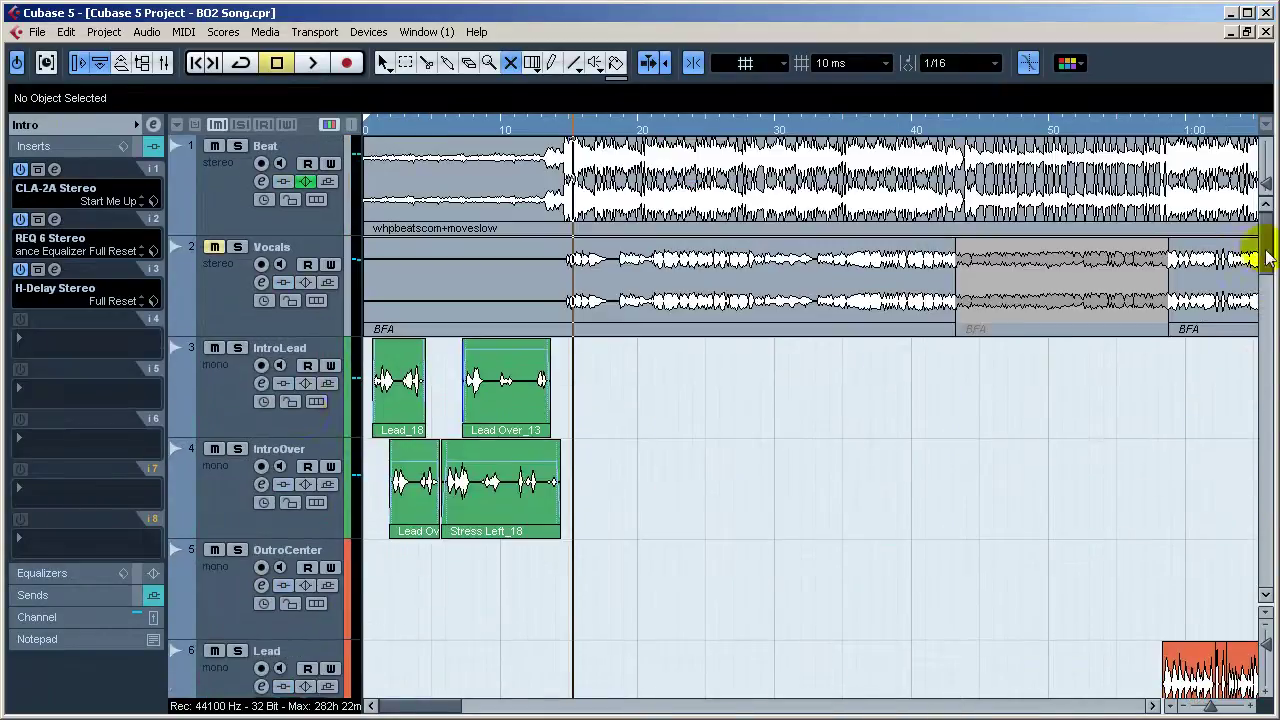
pyautogui.click(232, 403)
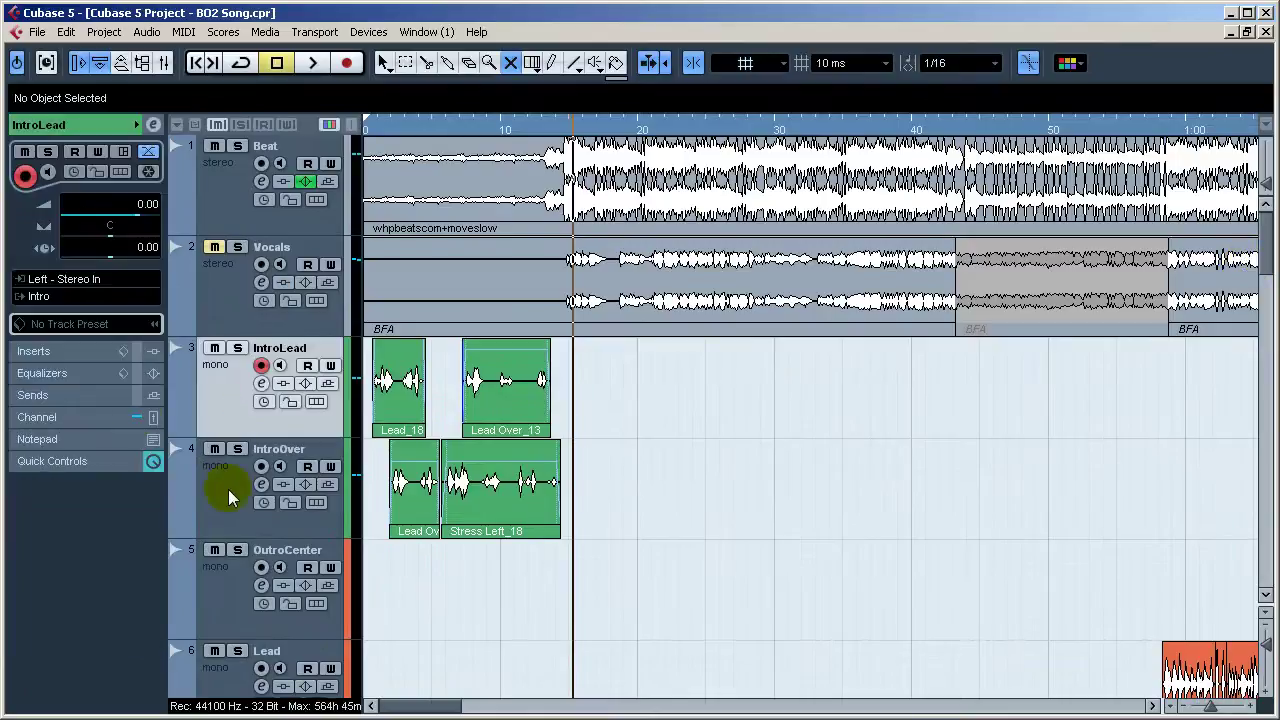
pyautogui.click(33, 351)
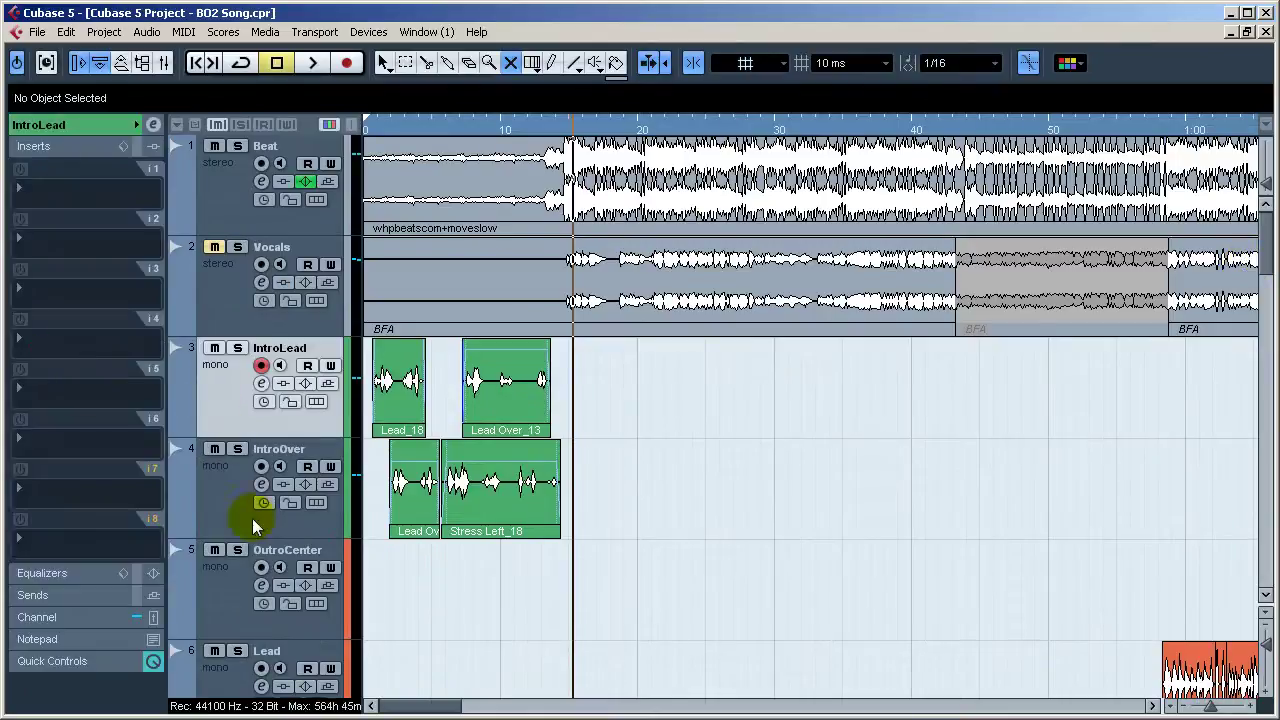
pyautogui.click(252, 518)
pyautogui.click(195, 390)
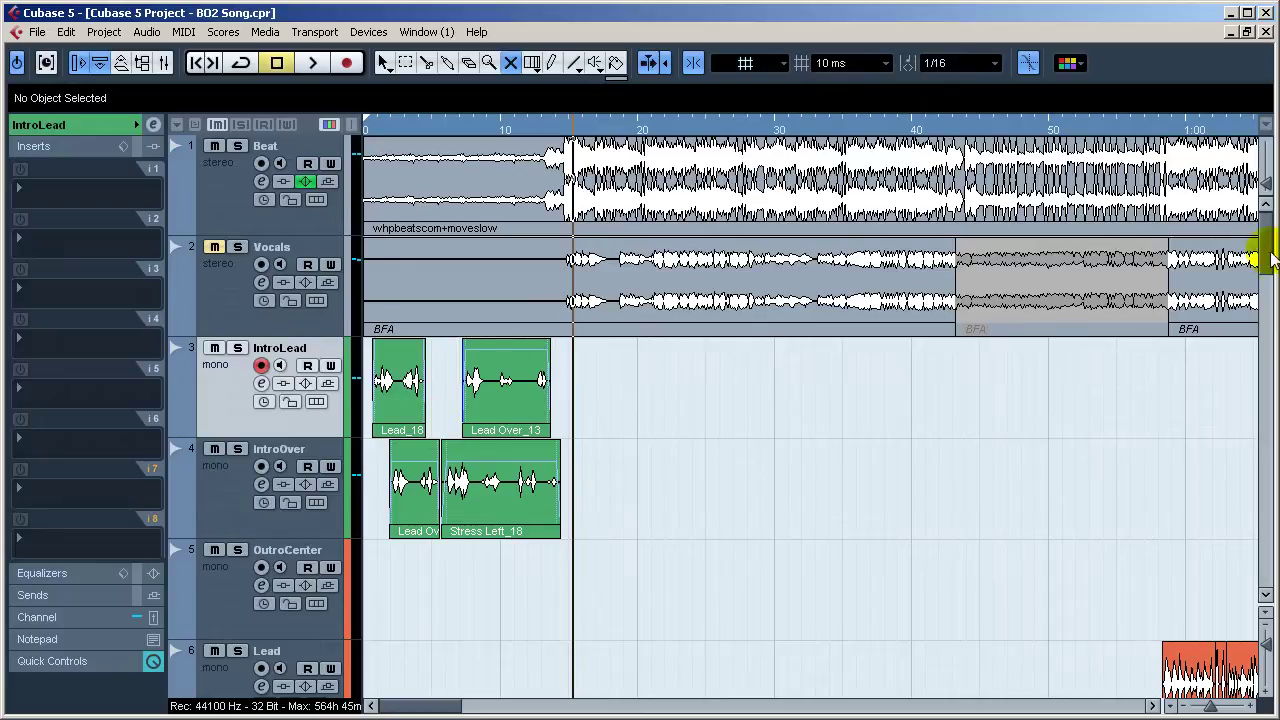
# Step: Select the Intro group track, check its output routing and return to its list of inserts
pyautogui.moveTo(1266, 246); pyautogui.dragTo(1266, 464)
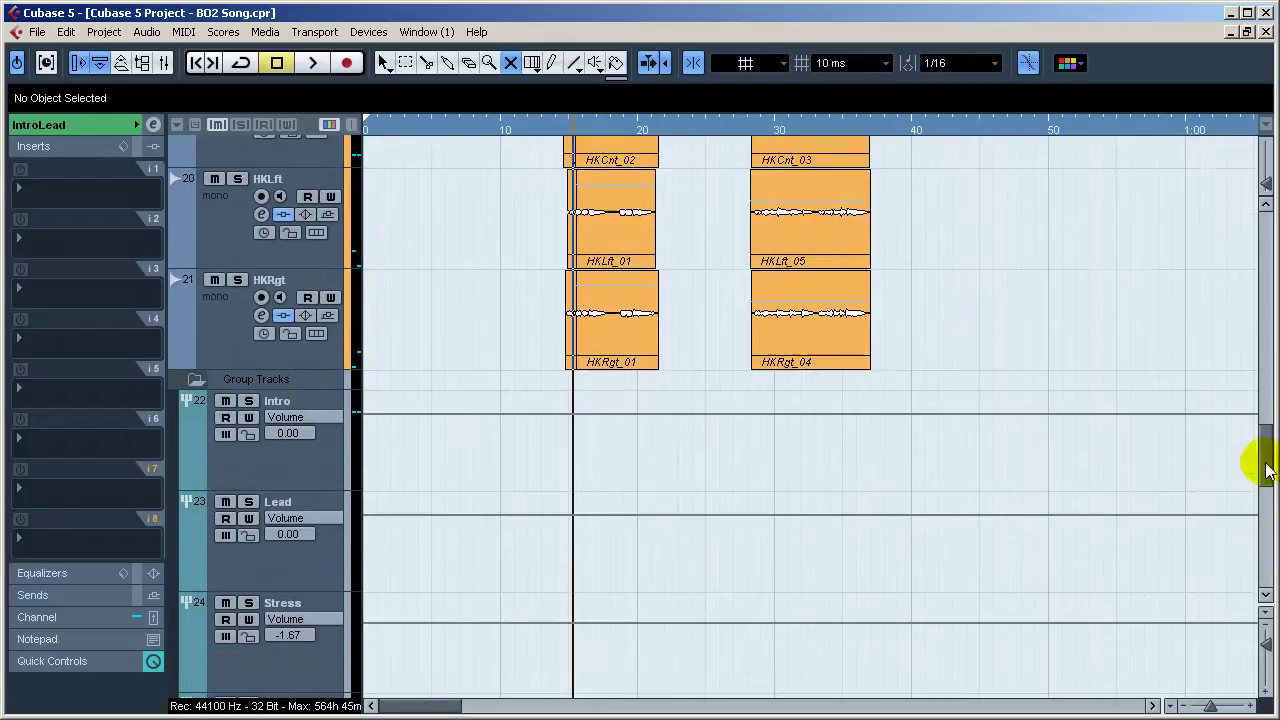
pyautogui.click(302, 467)
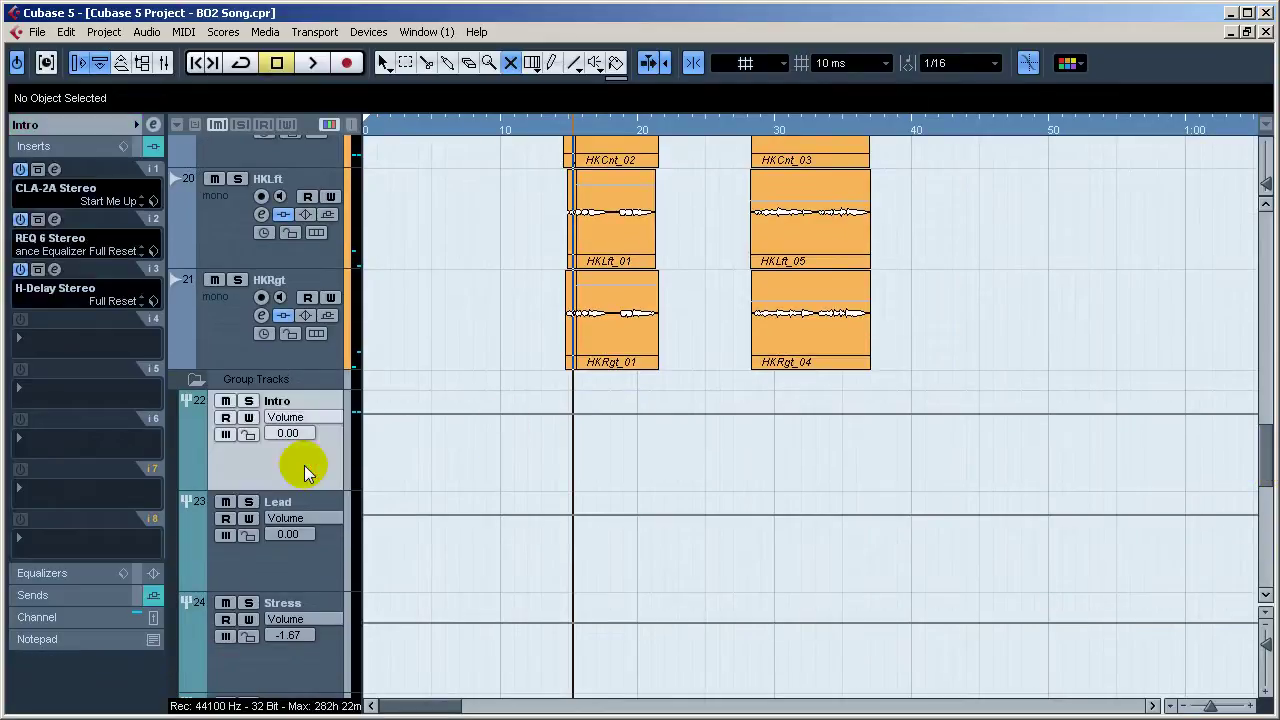
pyautogui.click(62, 147)
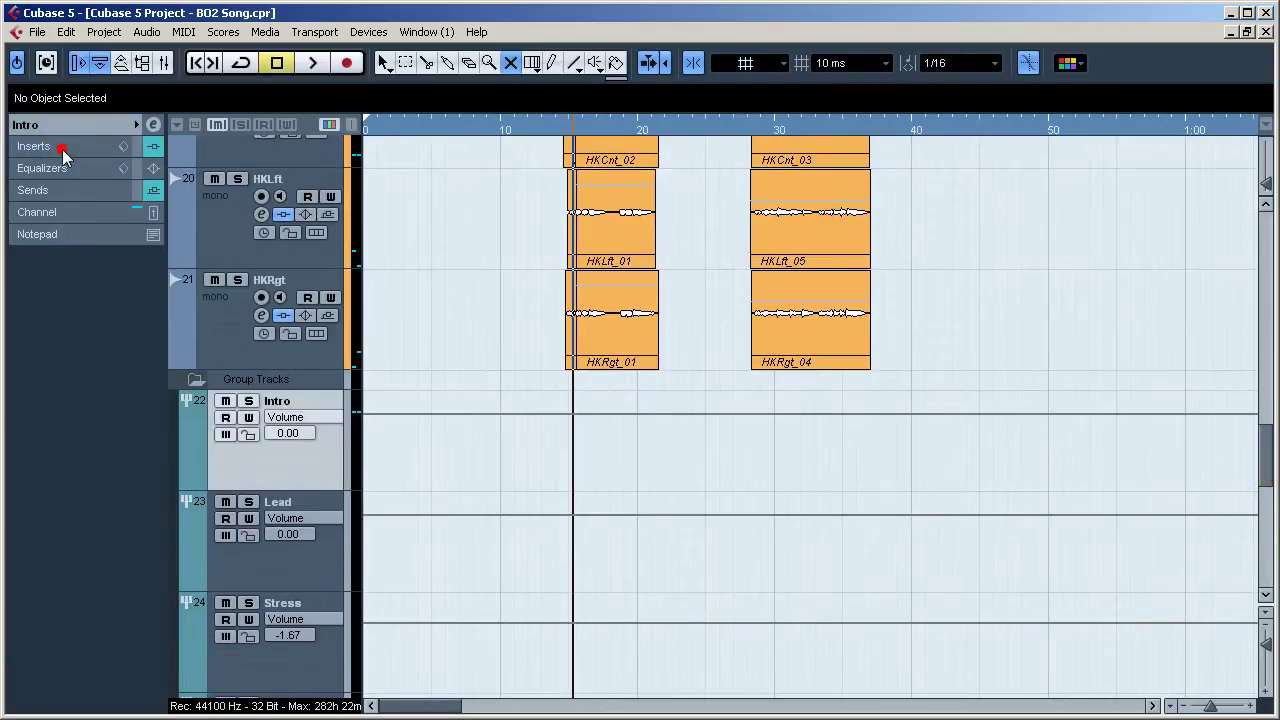
pyautogui.click(53, 128)
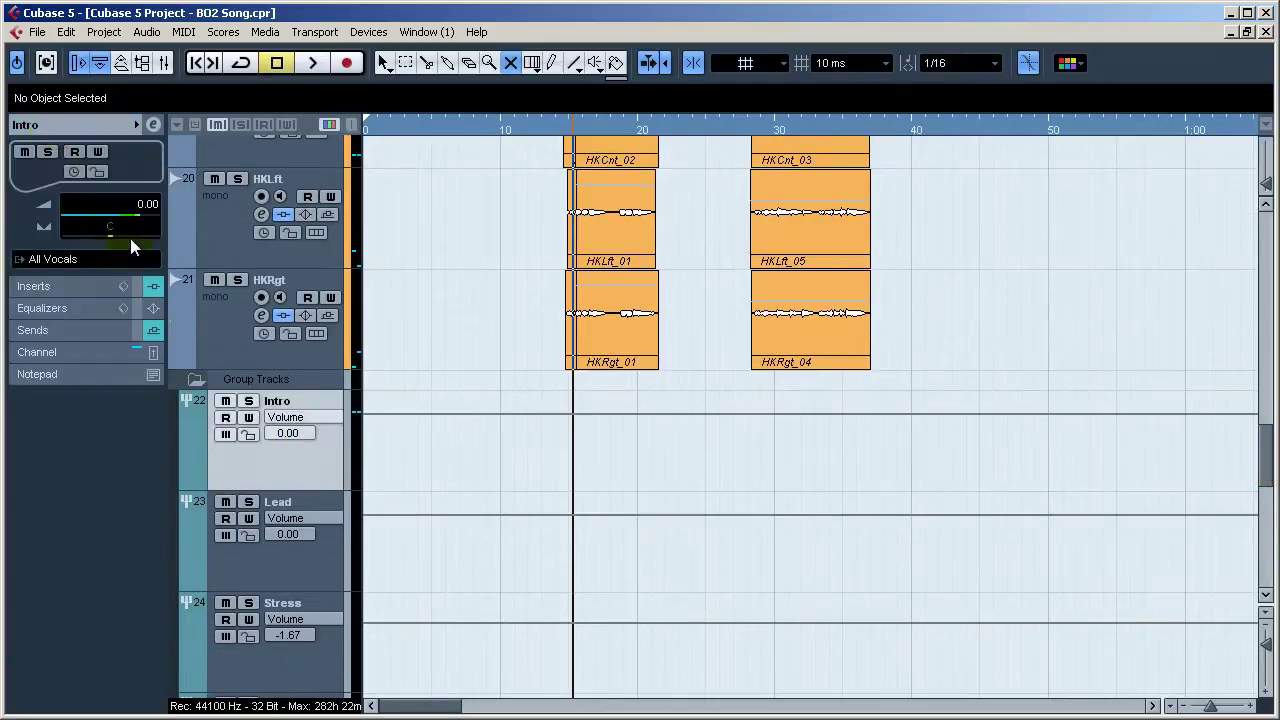
pyautogui.click(73, 284)
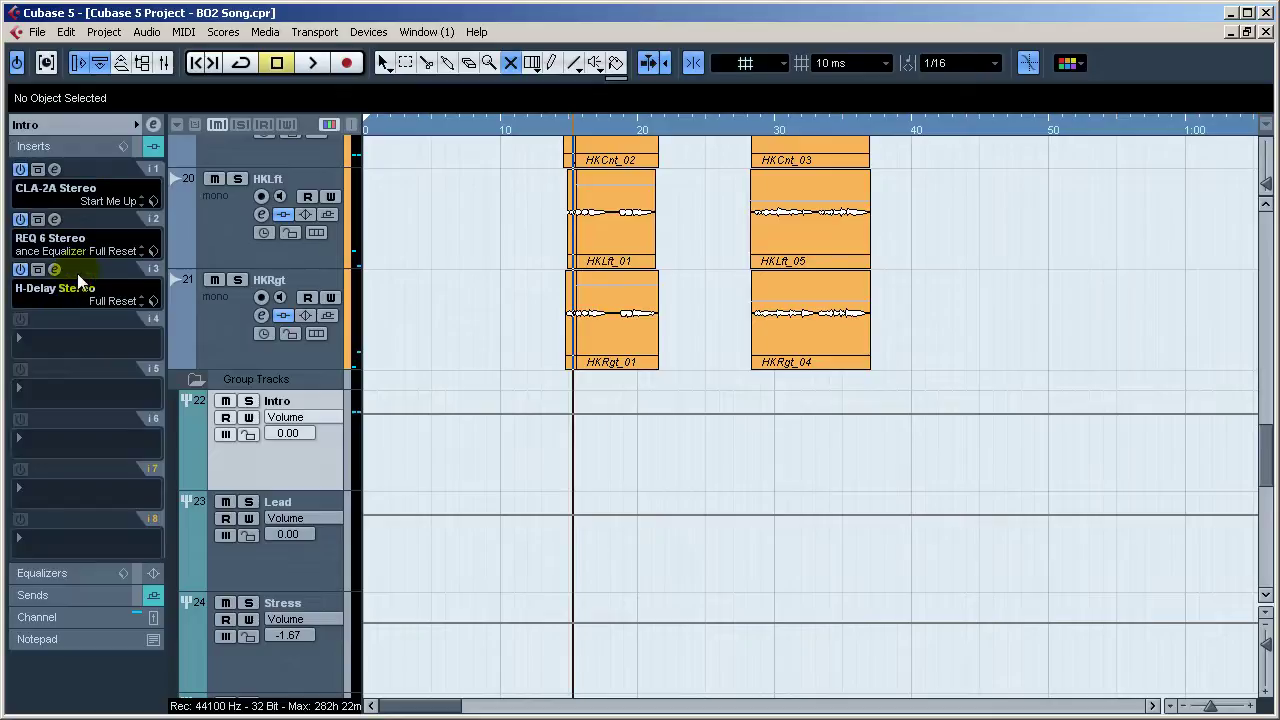
# Step: Show the CLA-2A compressor editor of the Intro group and play short intro passages, ending with the playhead near 1 second
pyautogui.click(55, 170)
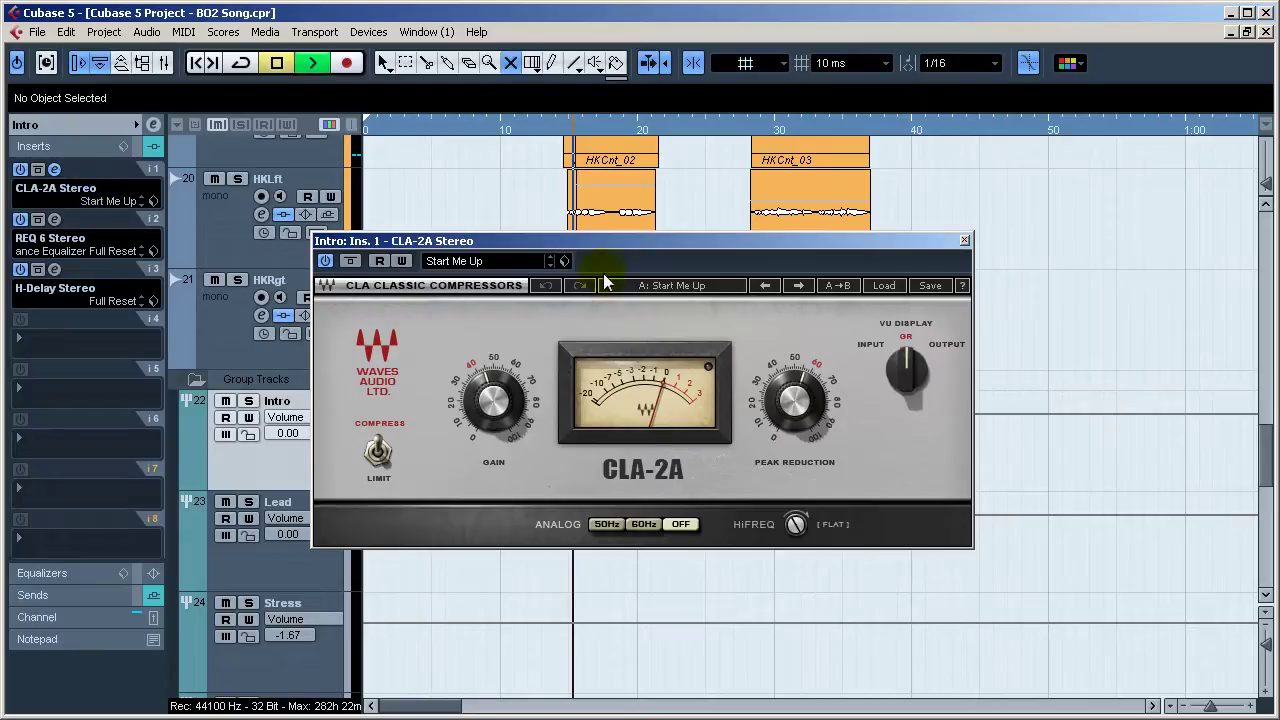
pyautogui.click(417, 126)
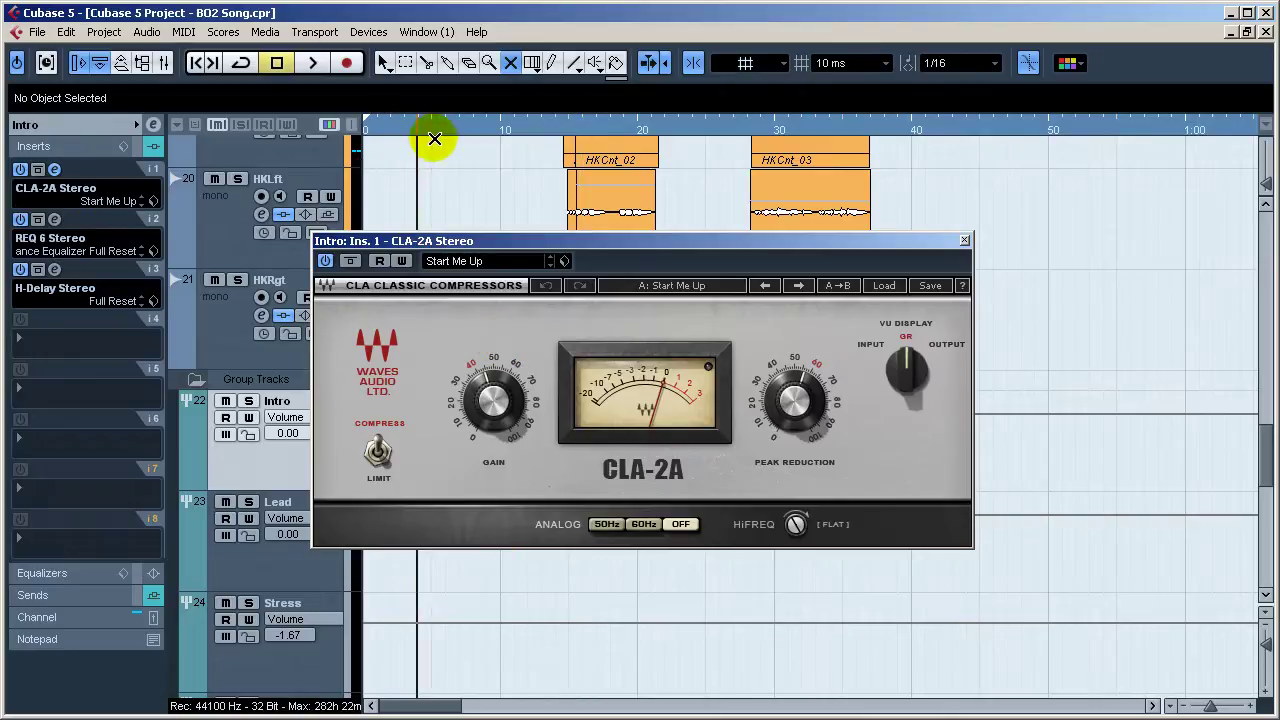
pyautogui.click(412, 126)
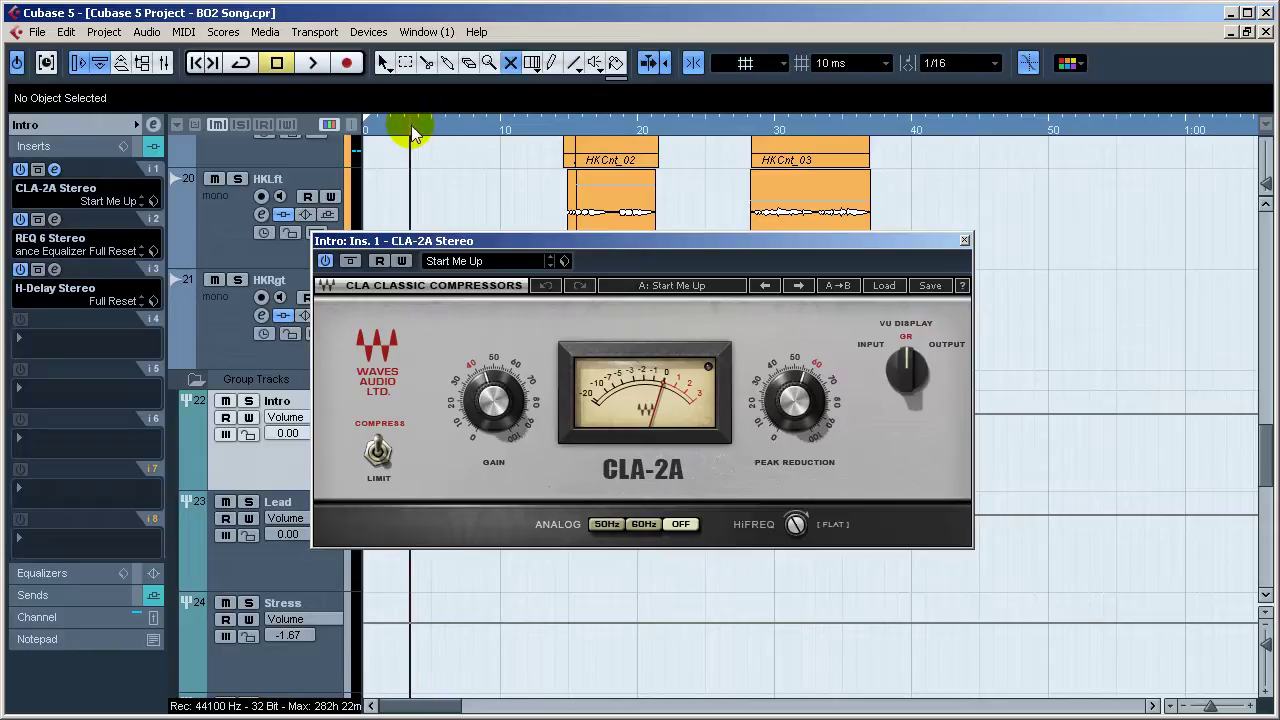
pyautogui.click(424, 126)
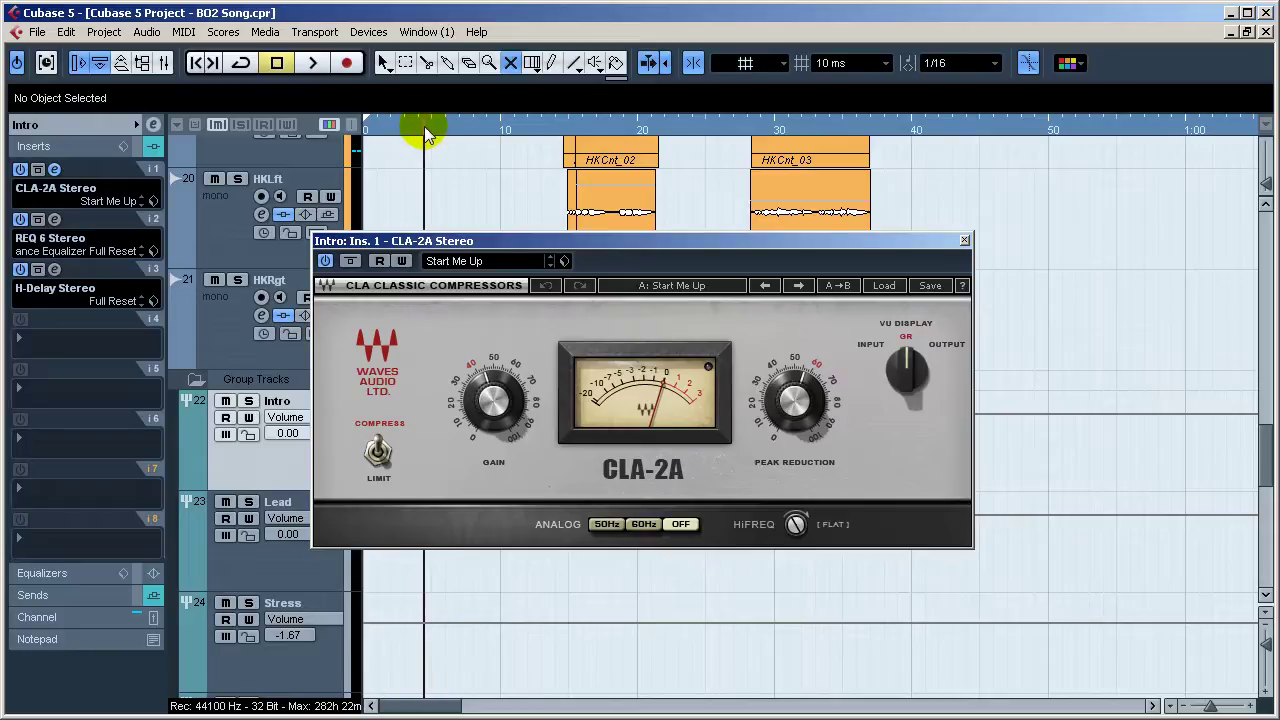
pyautogui.press('space')
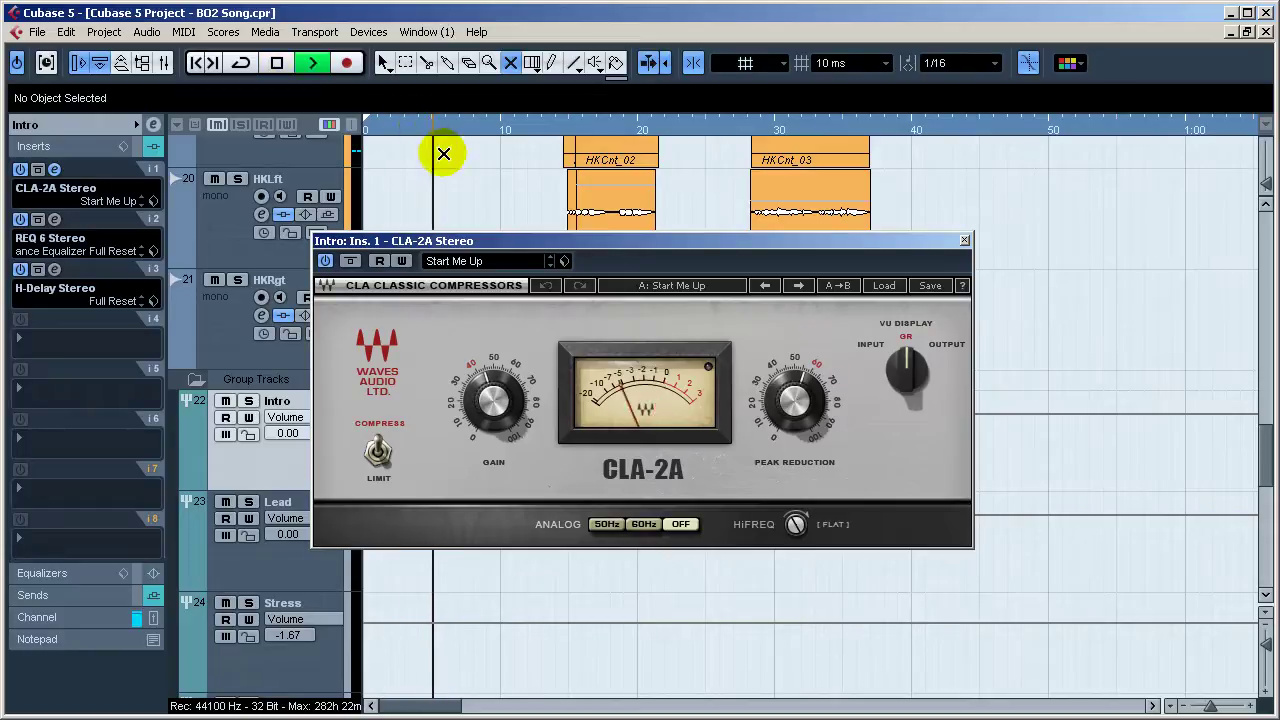
pyautogui.press('space')
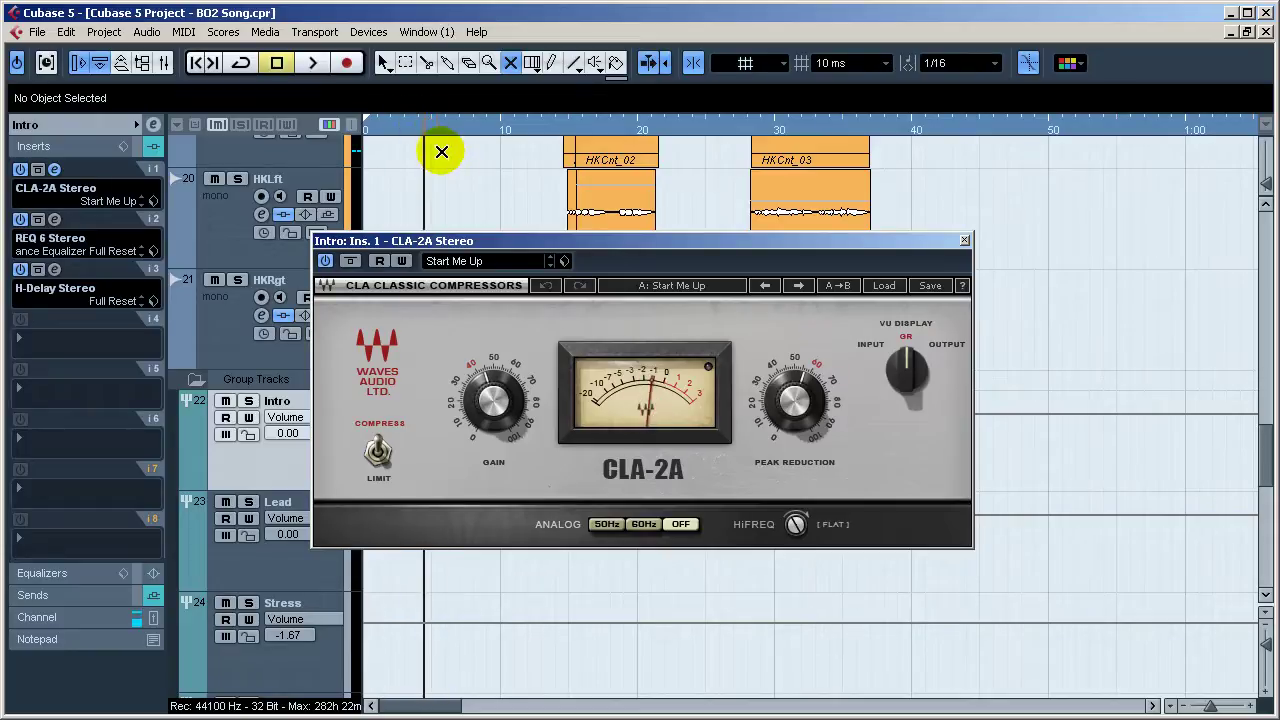
pyautogui.click(394, 124)
pyautogui.press('space')
pyautogui.press('space')
pyautogui.click(379, 125)
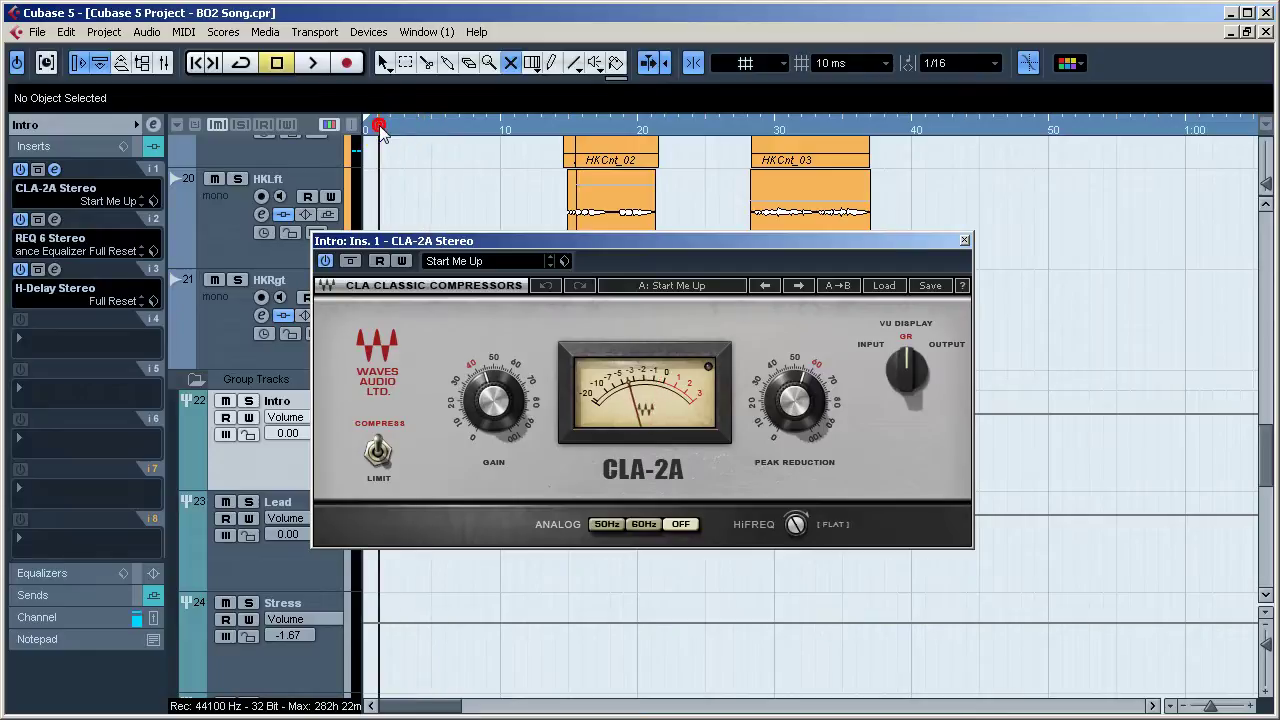
pyautogui.press('space')
pyautogui.press('space')
pyautogui.moveTo(1265, 467); pyautogui.dragTo(1246, 281)
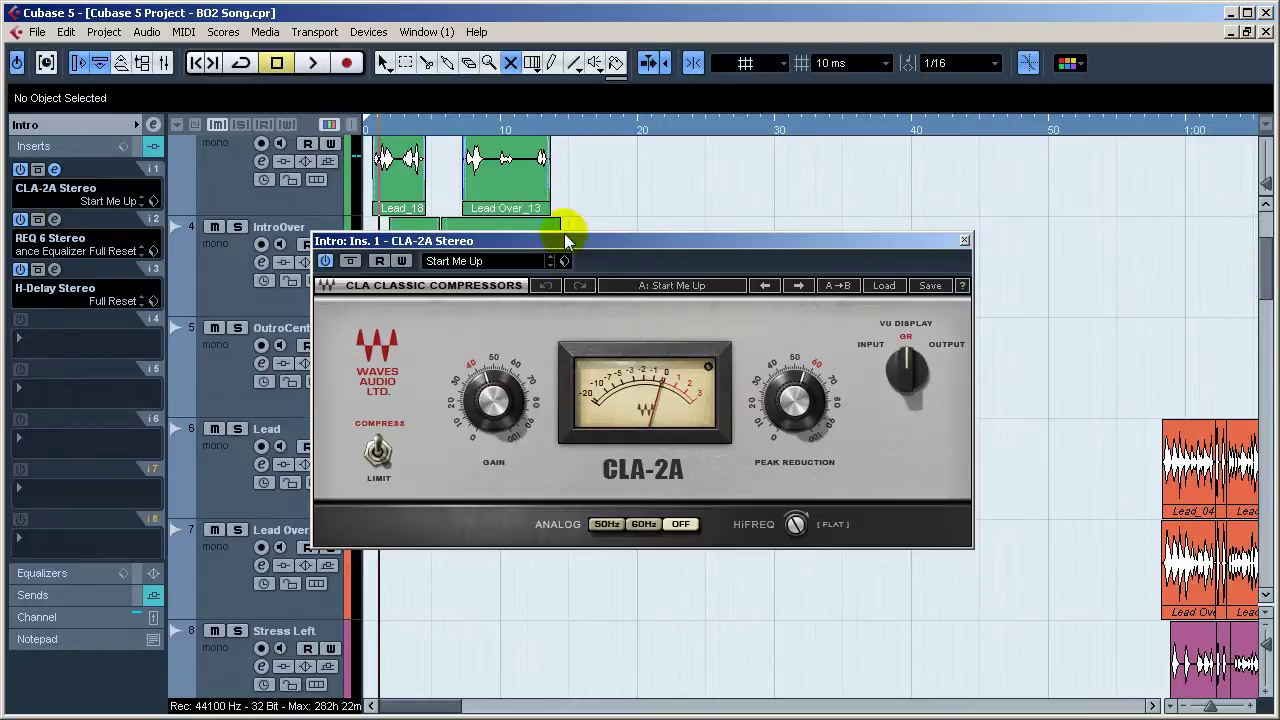
# Step: View the Intro group's REQ 6 and H-Delay editors, close both, and play the intro with the CLA-2A editor showing
pyautogui.click(53, 220)
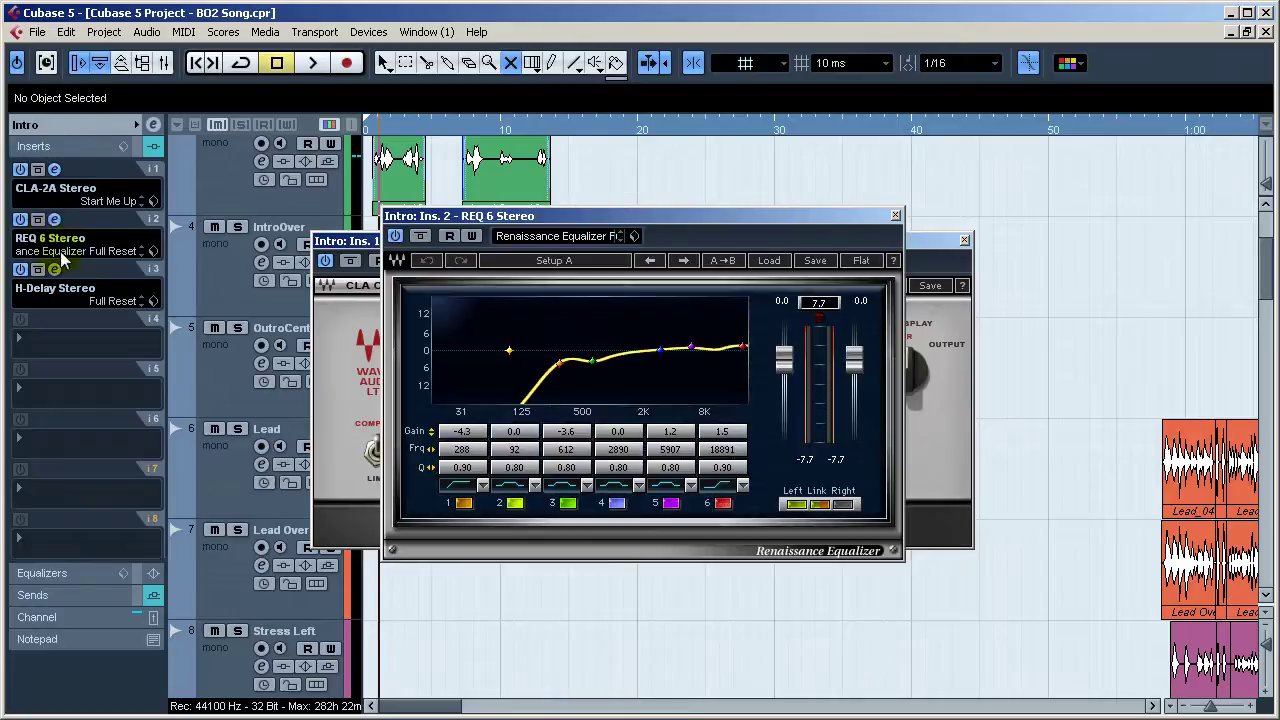
pyautogui.click(55, 270)
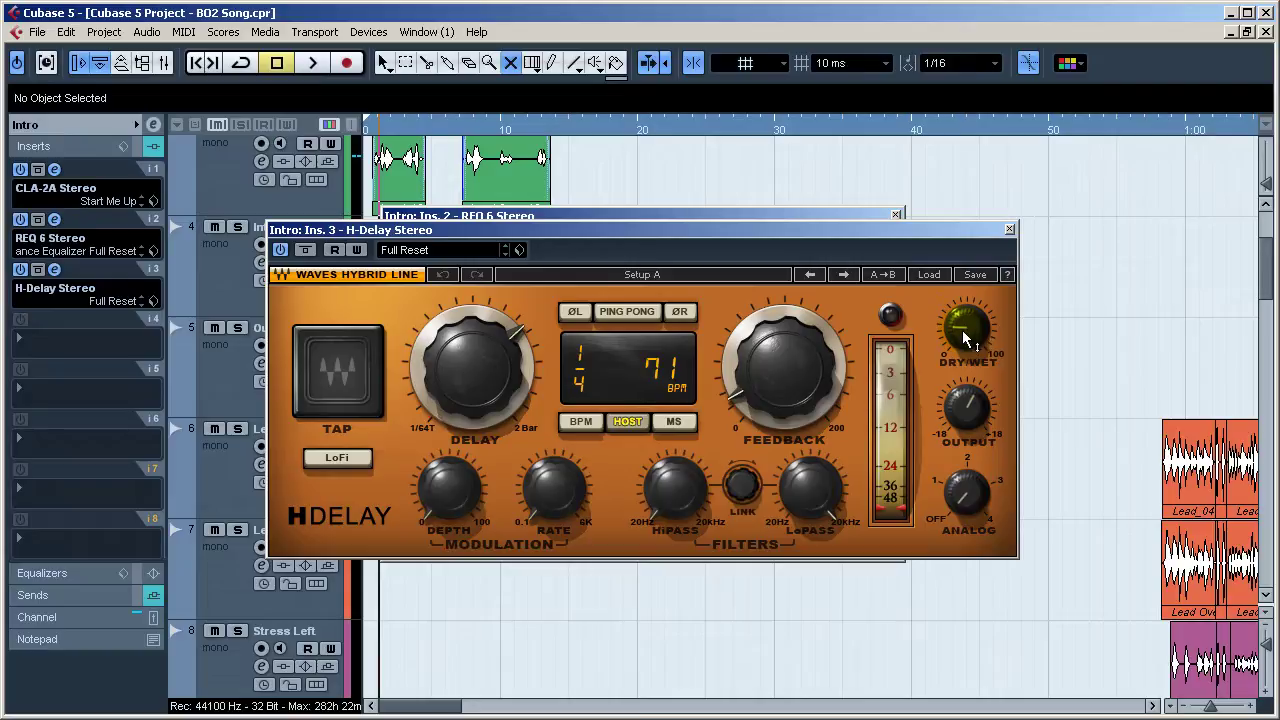
pyautogui.click(1008, 231)
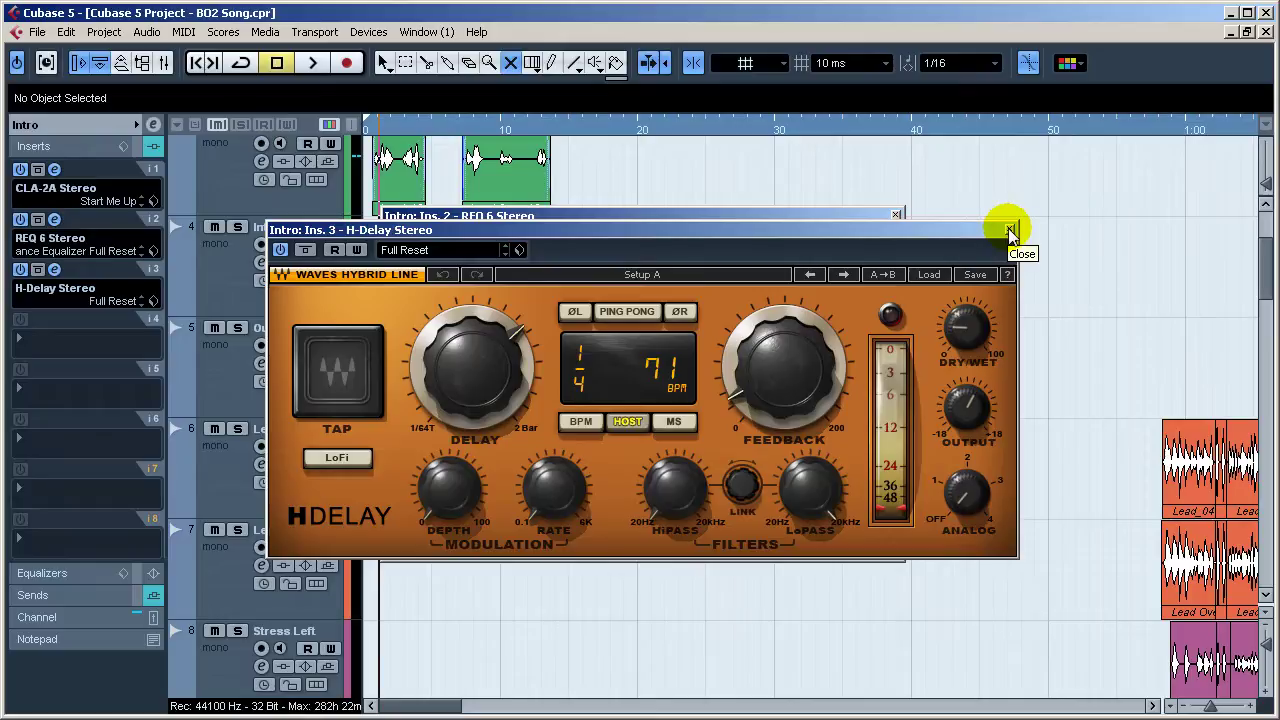
pyautogui.click(1010, 231)
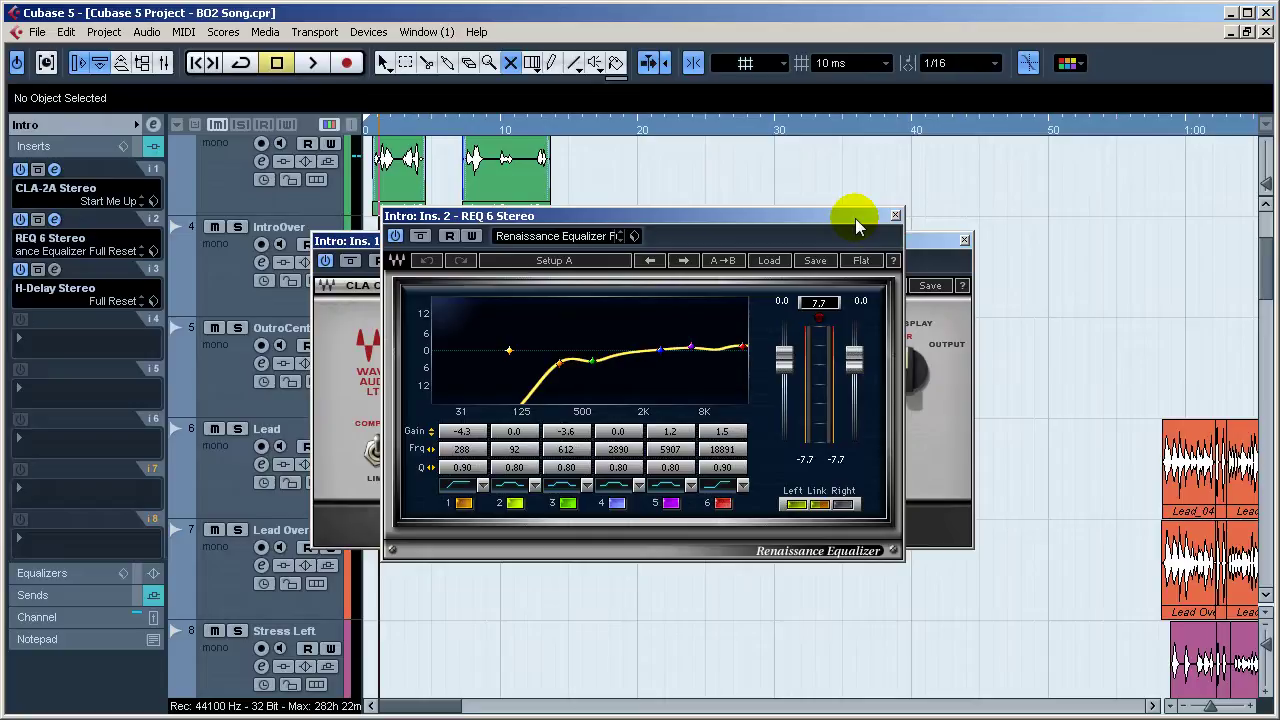
pyautogui.click(895, 215)
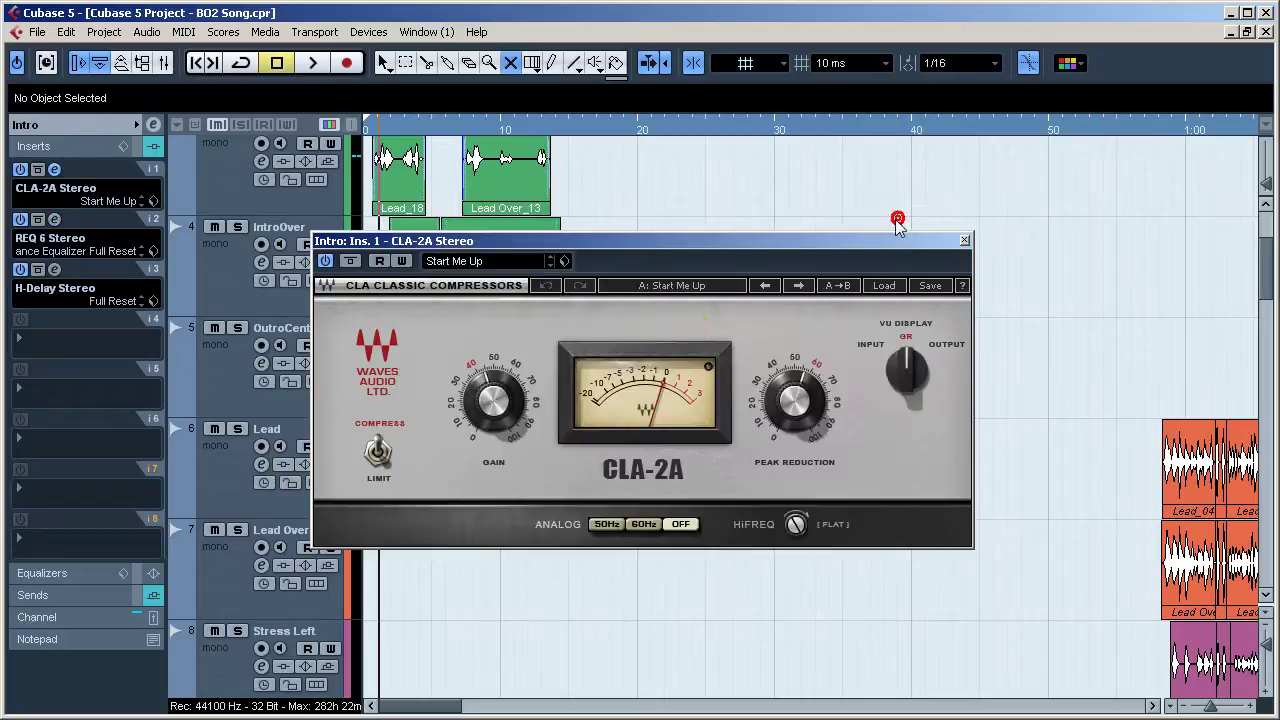
pyautogui.press('space')
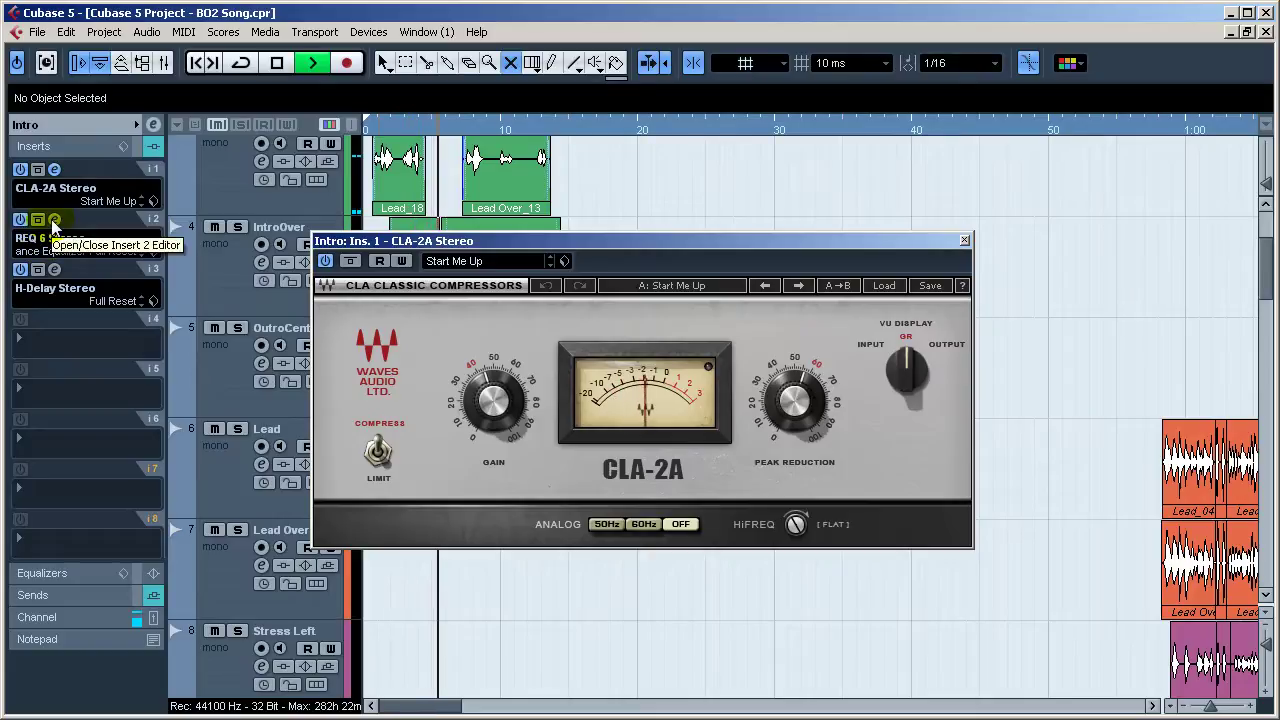
pyautogui.press('space')
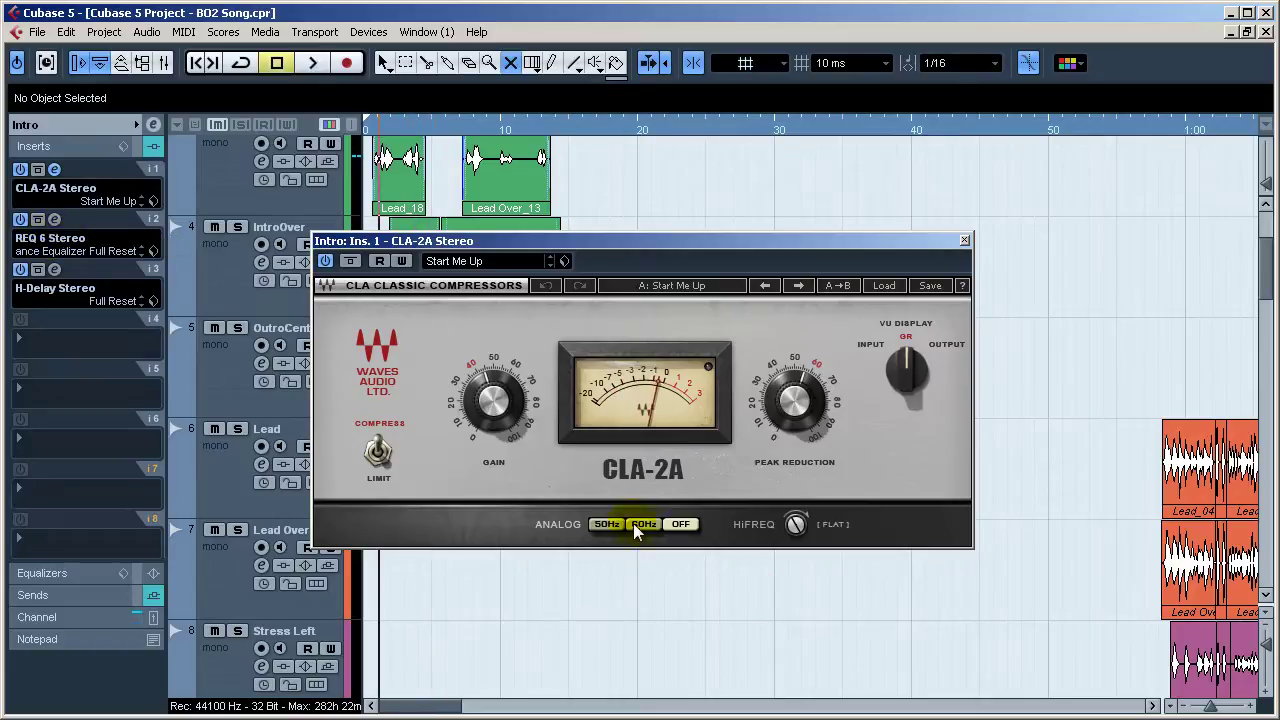
# Step: Reopen the REQ 6 and H-Delay editors, move the H-Delay window slightly lower and play the intro
pyautogui.click(54, 219)
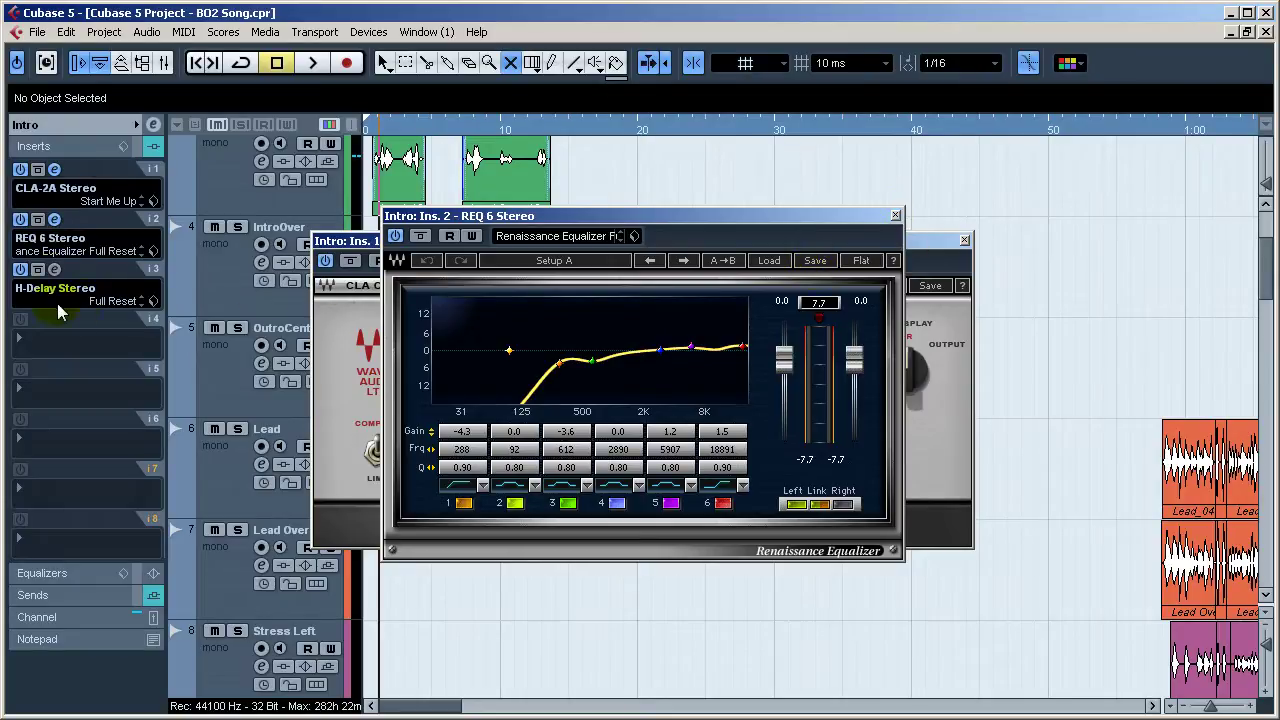
pyautogui.click(54, 270)
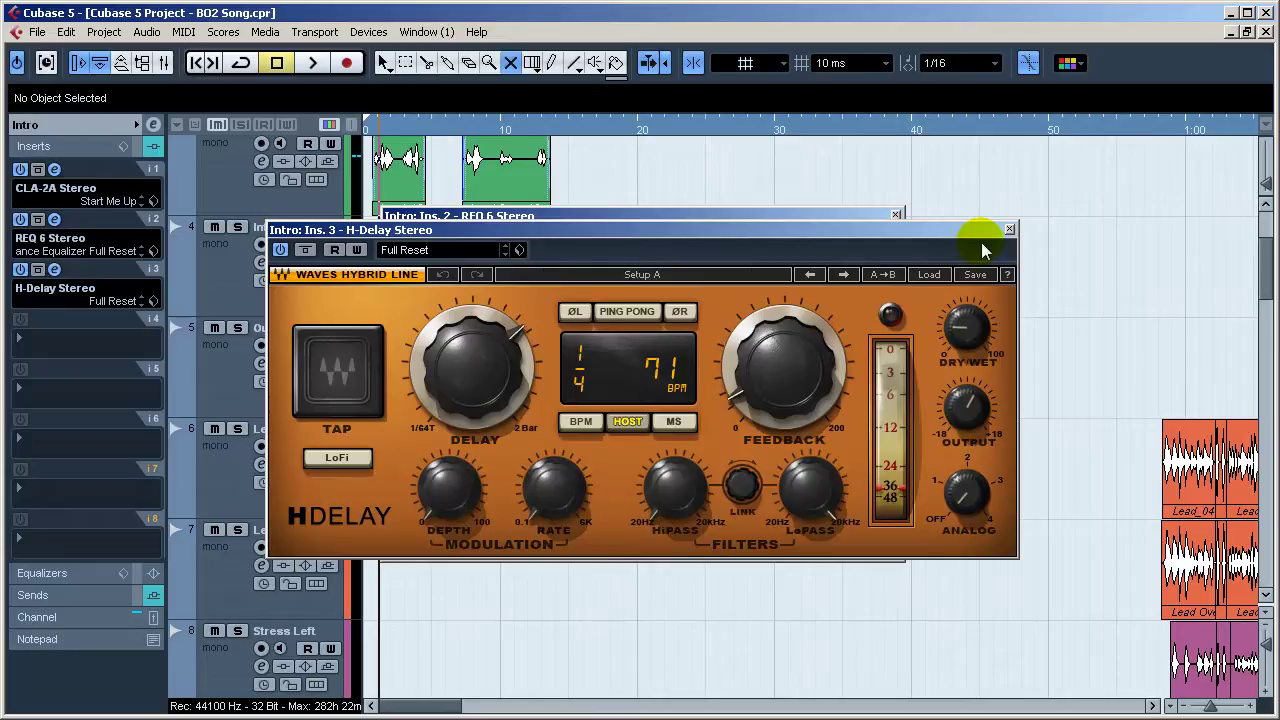
pyautogui.moveTo(971, 230); pyautogui.dragTo(968, 276)
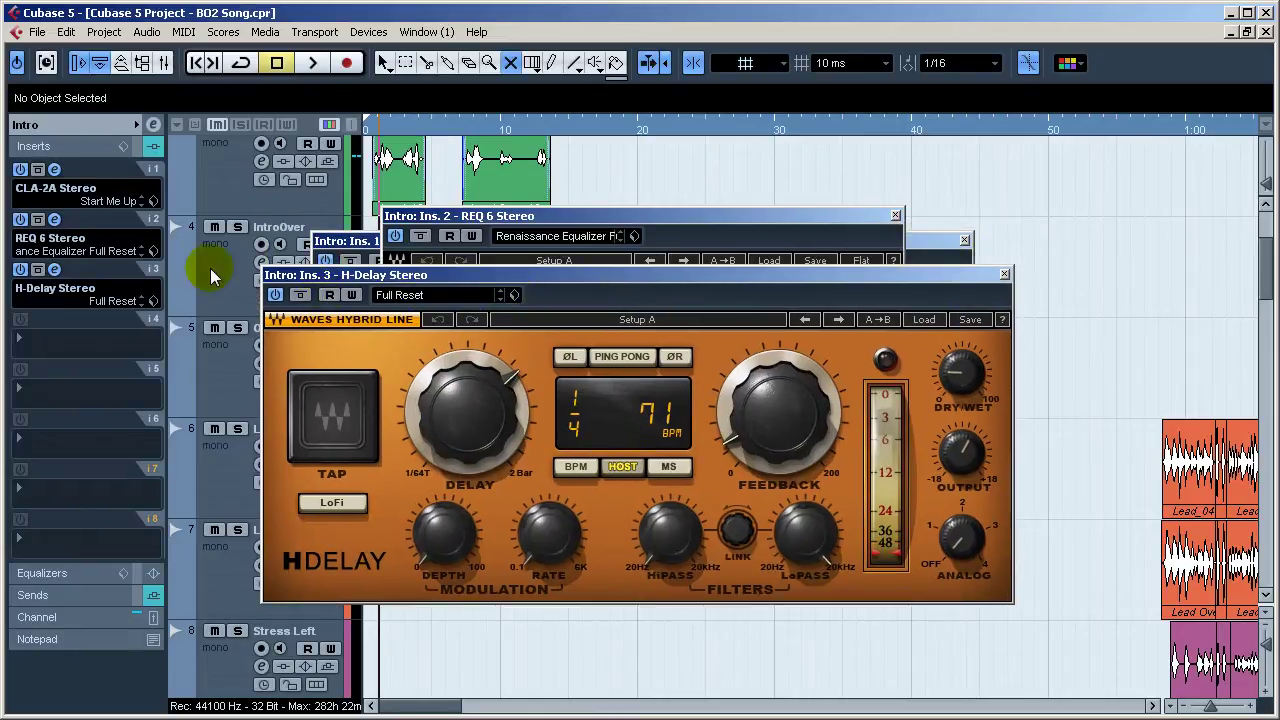
pyautogui.press('space')
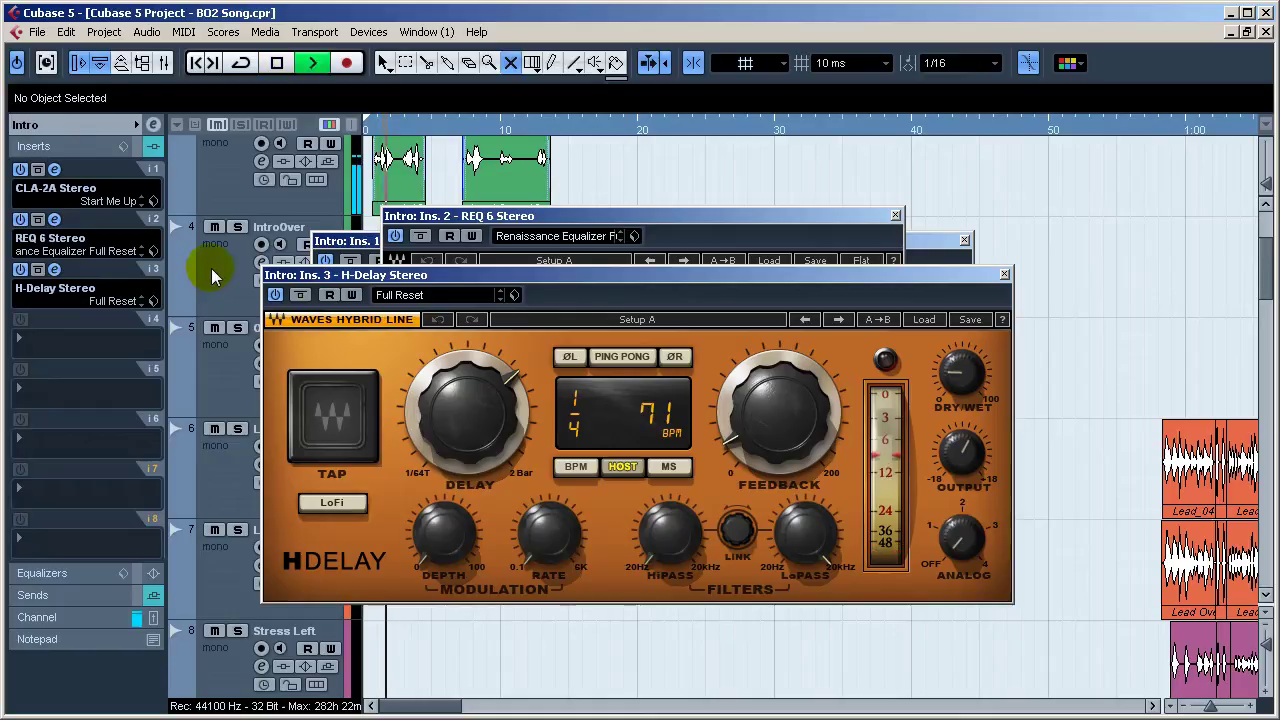
pyautogui.press('space')
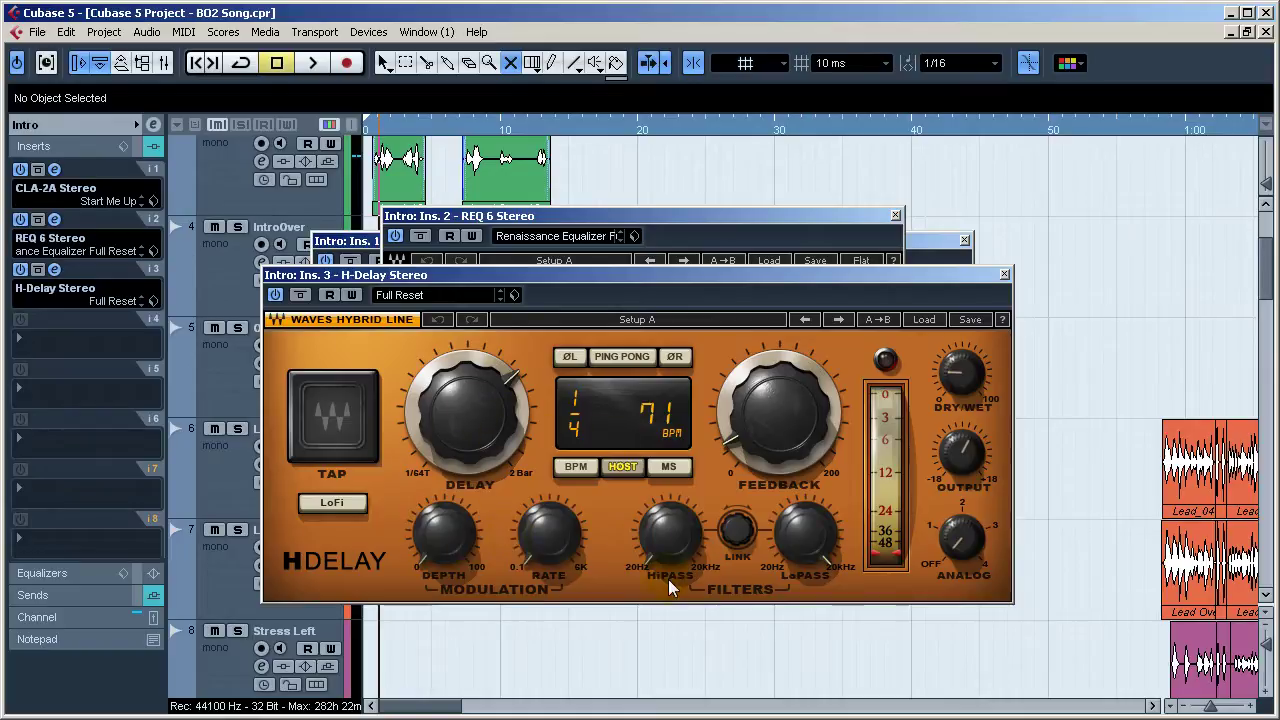
# Step: Raise the H-Delay feedback to 155, bring it back to 25, play the intro and lower the feedback slightly further
pyautogui.moveTo(768, 440)
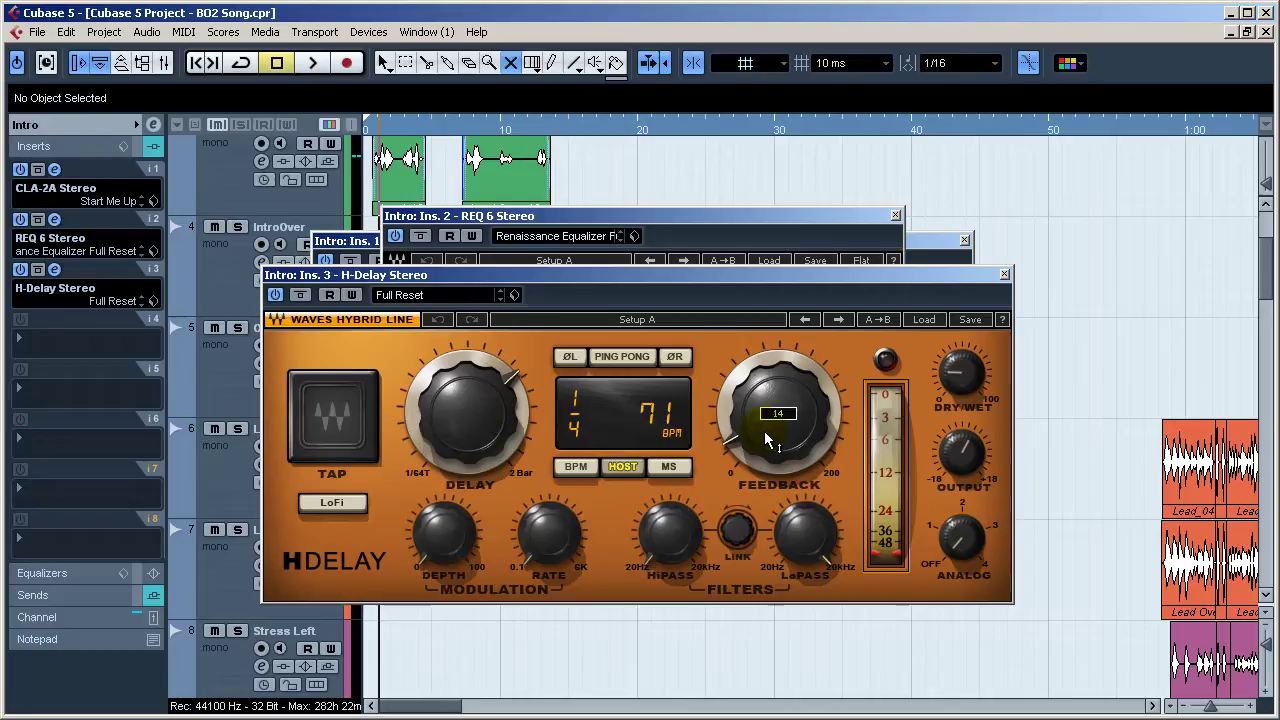
pyautogui.scroll(10, 768, 440)
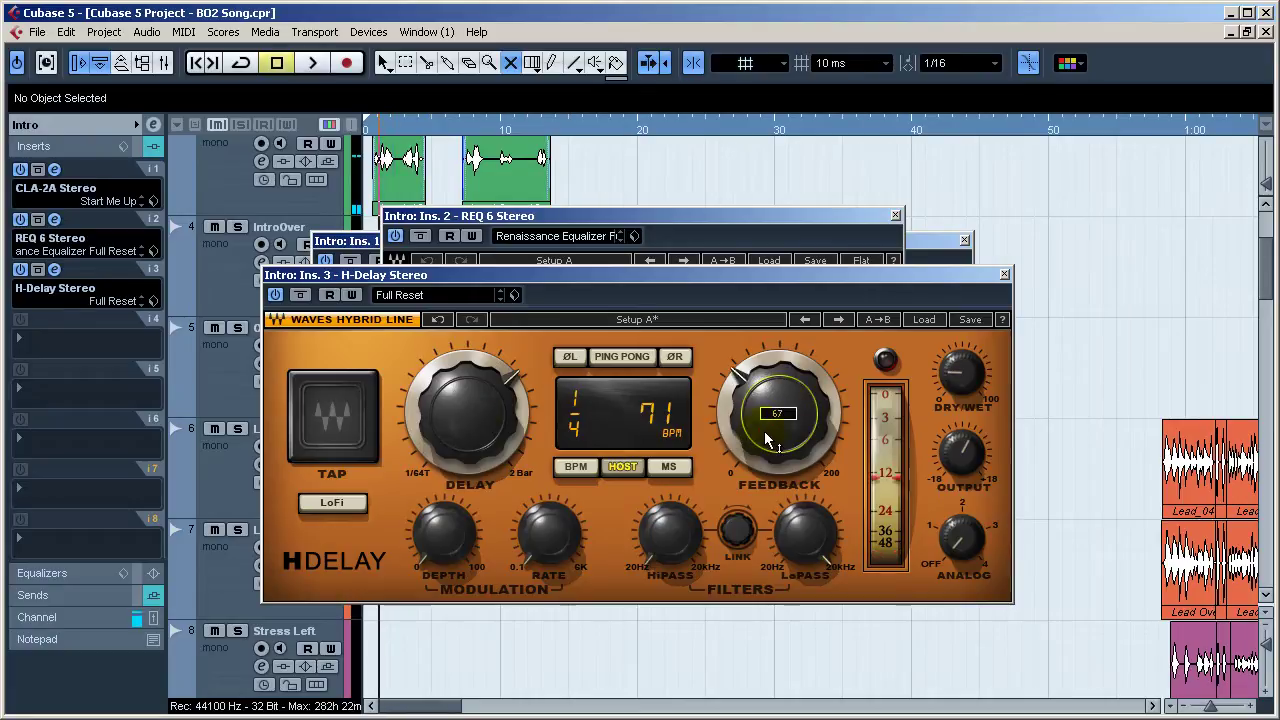
pyautogui.scroll(15, 768, 440)
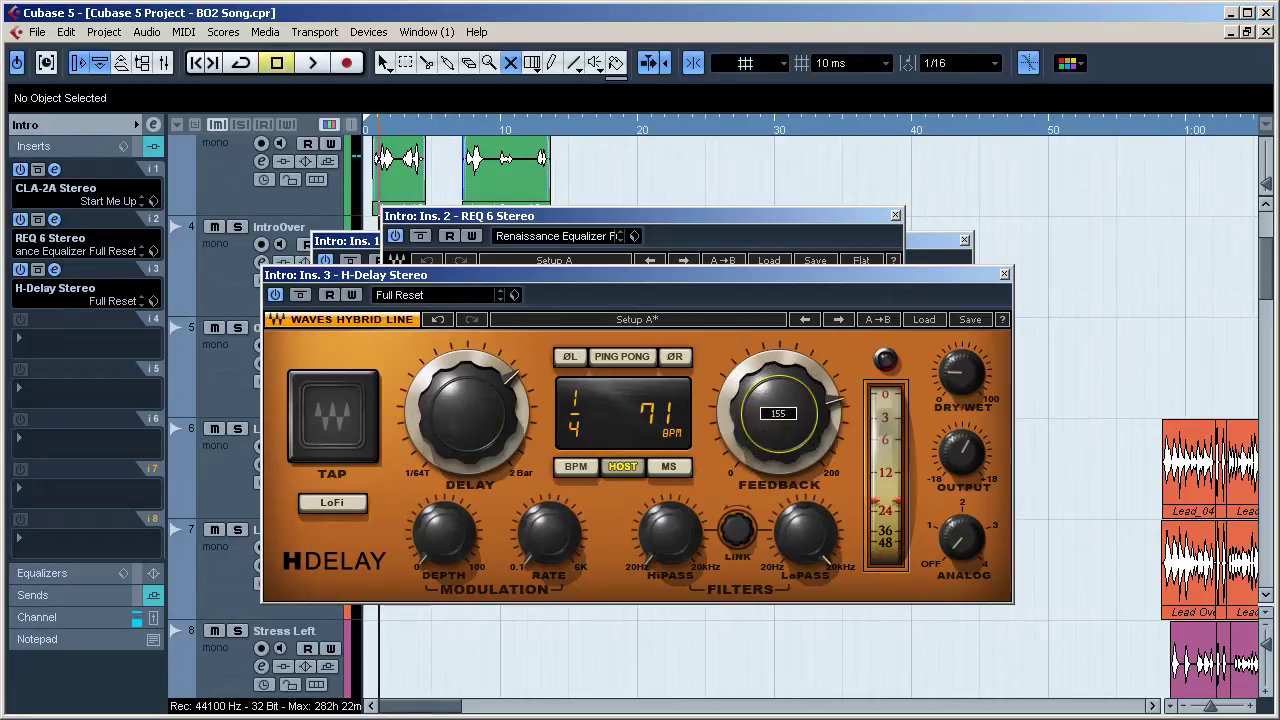
pyautogui.moveTo(765, 434); pyautogui.dragTo(765, 564)
pyautogui.press('space')
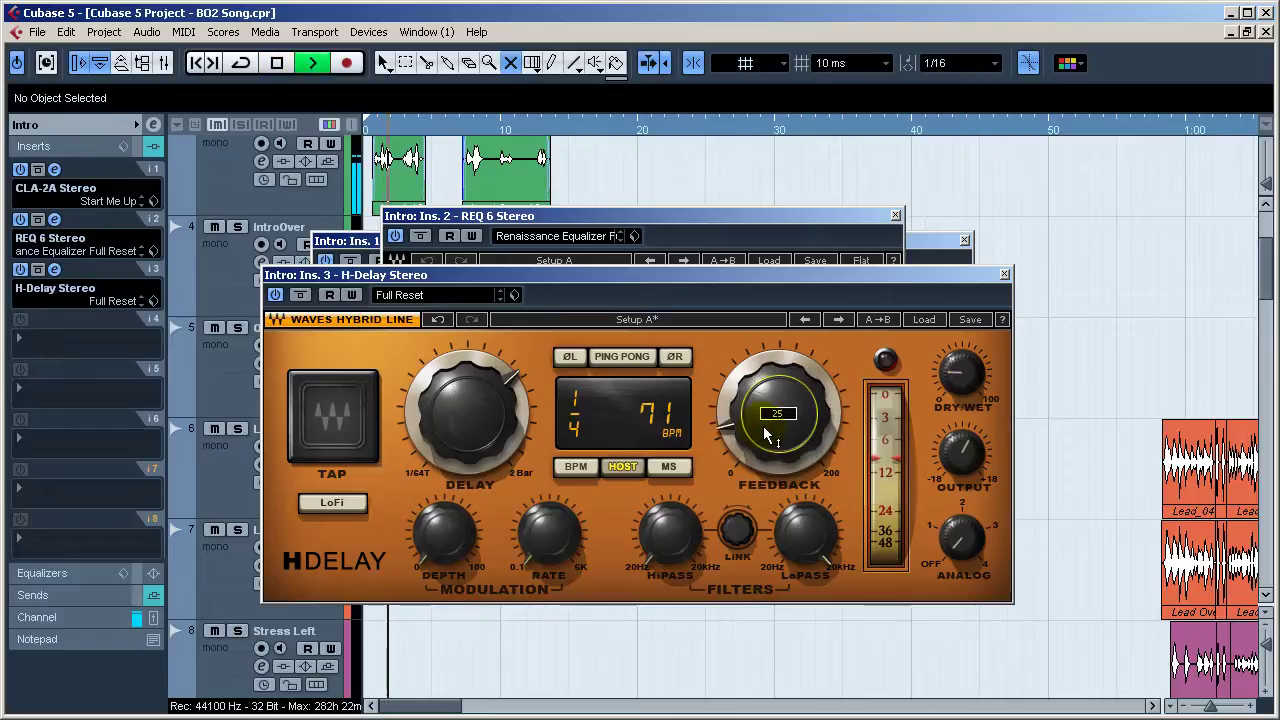
pyautogui.press('space')
pyautogui.moveTo(768, 436); pyautogui.dragTo(768, 450)
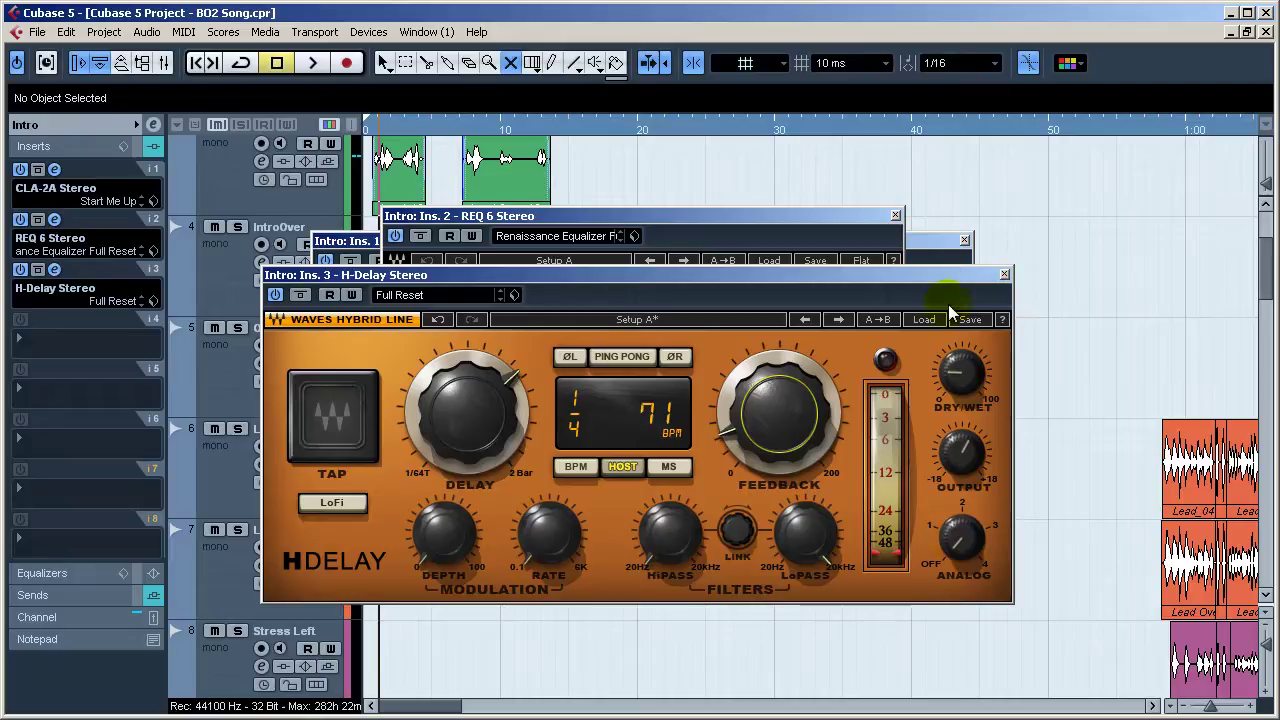
# Step: Close the H-Delay, REQ 6 and CLA-2A editors and show the Intro group's sends
pyautogui.click(1005, 273)
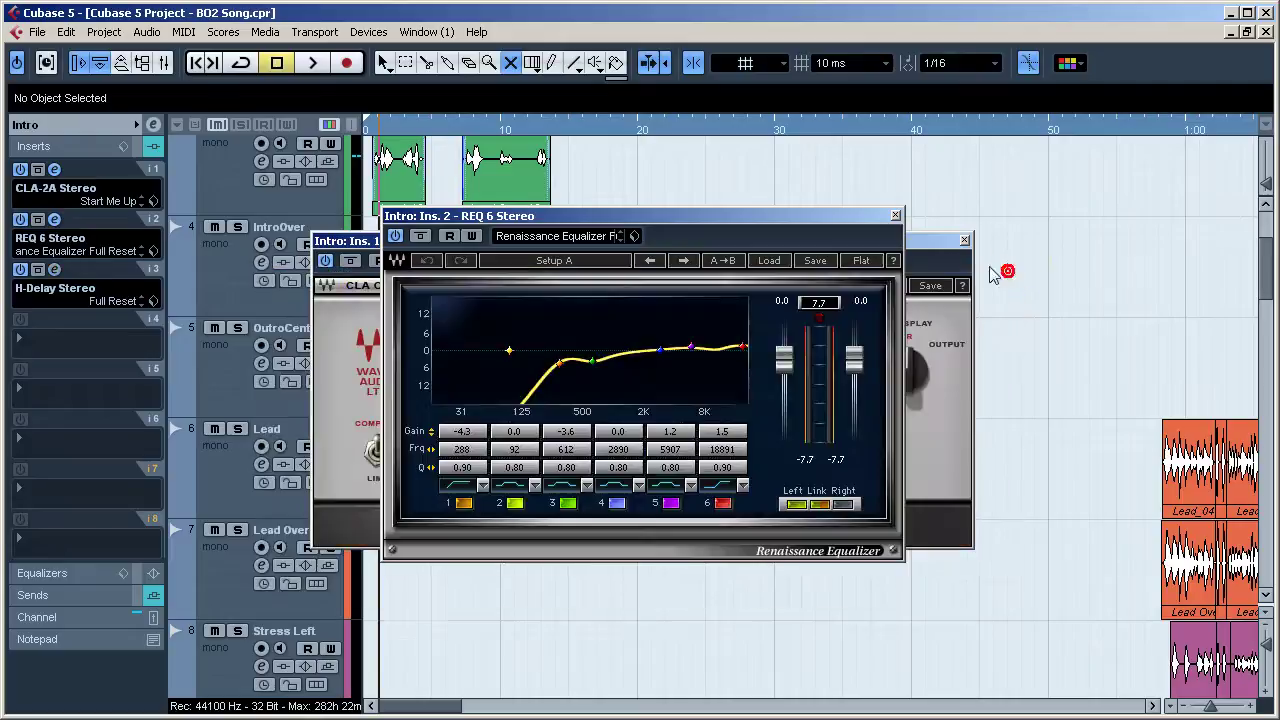
pyautogui.click(895, 216)
pyautogui.click(964, 241)
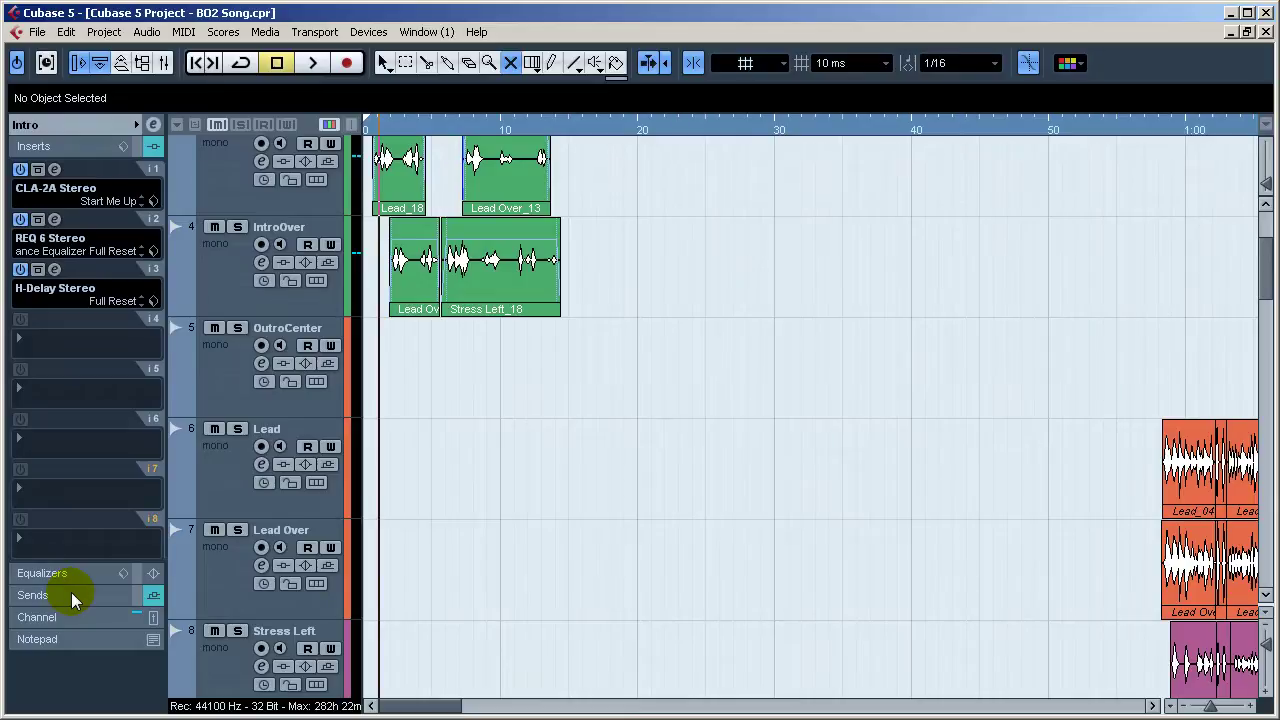
pyautogui.click(71, 595)
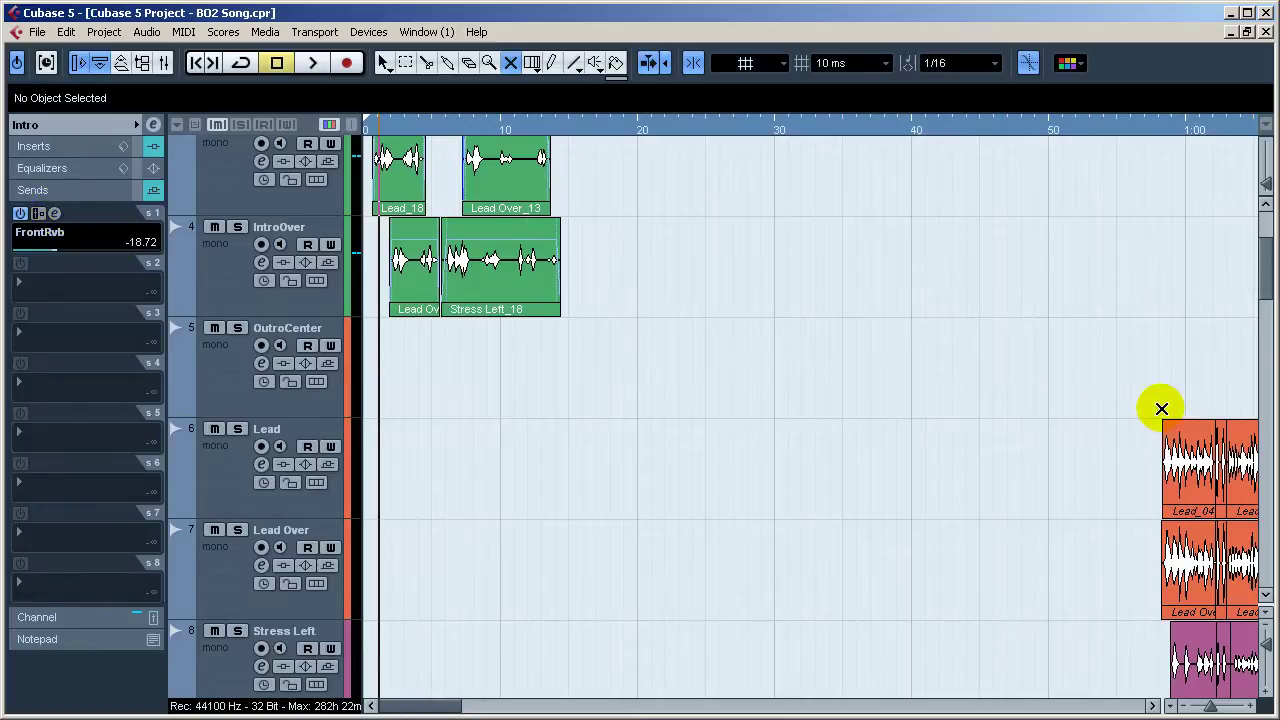
# Step: Select the FrontRvb FX channel, show its inserts, view the LexVintagePlate editor and close it
pyautogui.moveTo(1262, 276); pyautogui.dragTo(1249, 623)
pyautogui.click(316, 545)
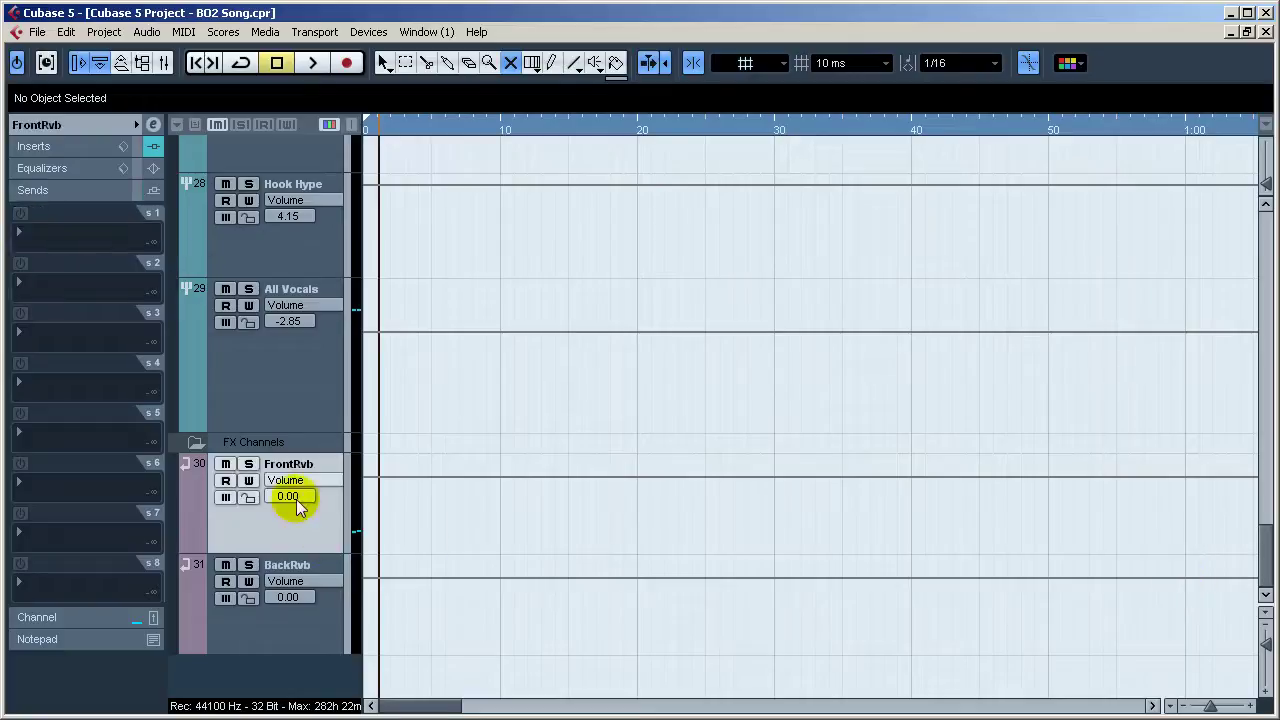
pyautogui.click(40, 146)
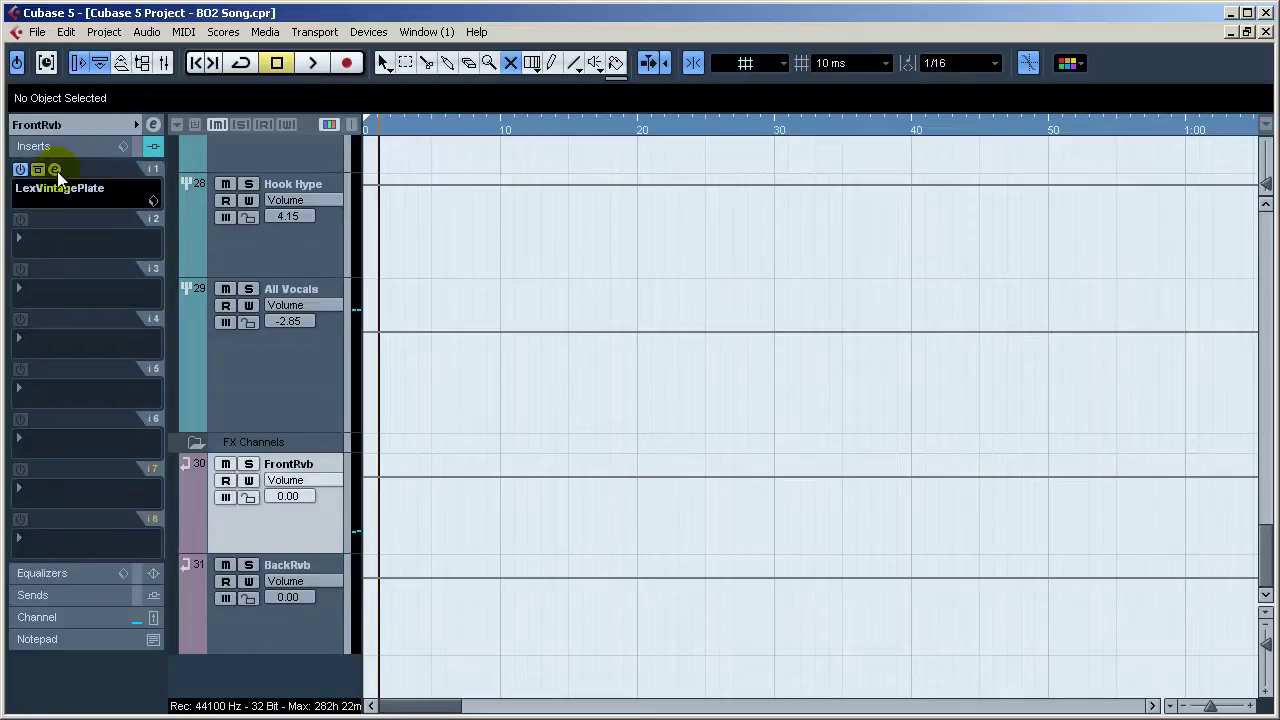
pyautogui.click(54, 169)
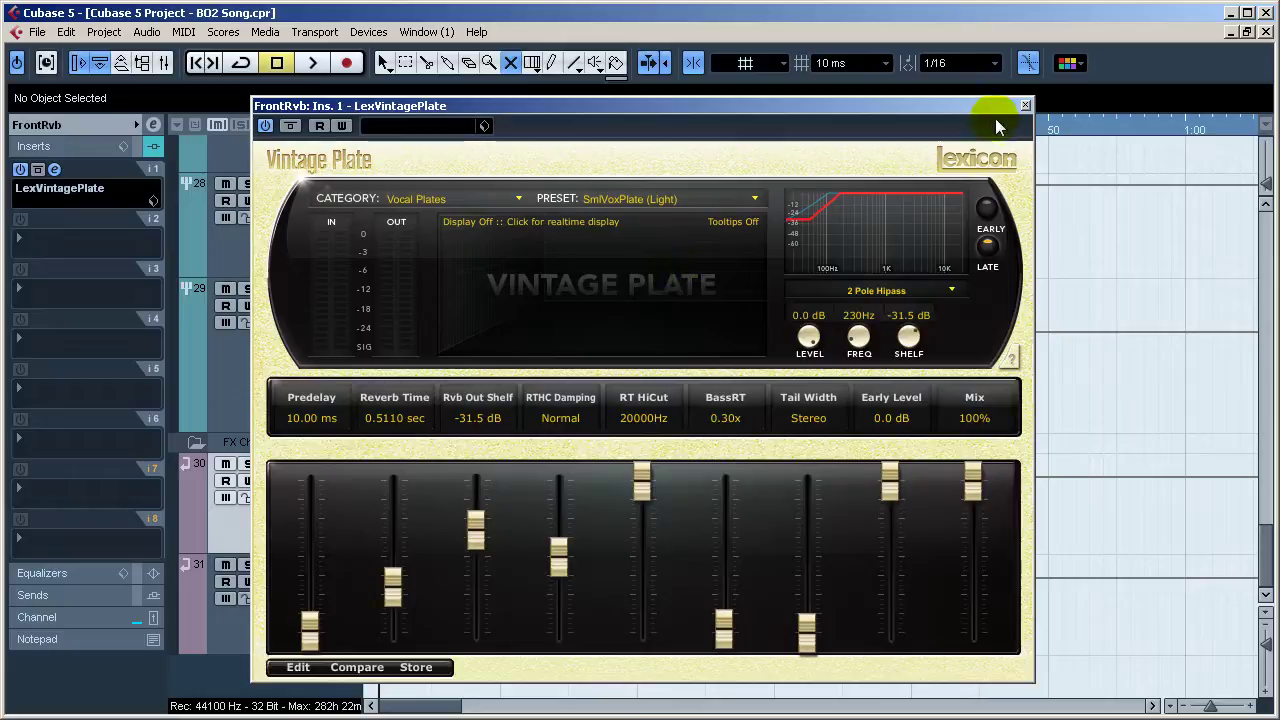
pyautogui.click(1025, 106)
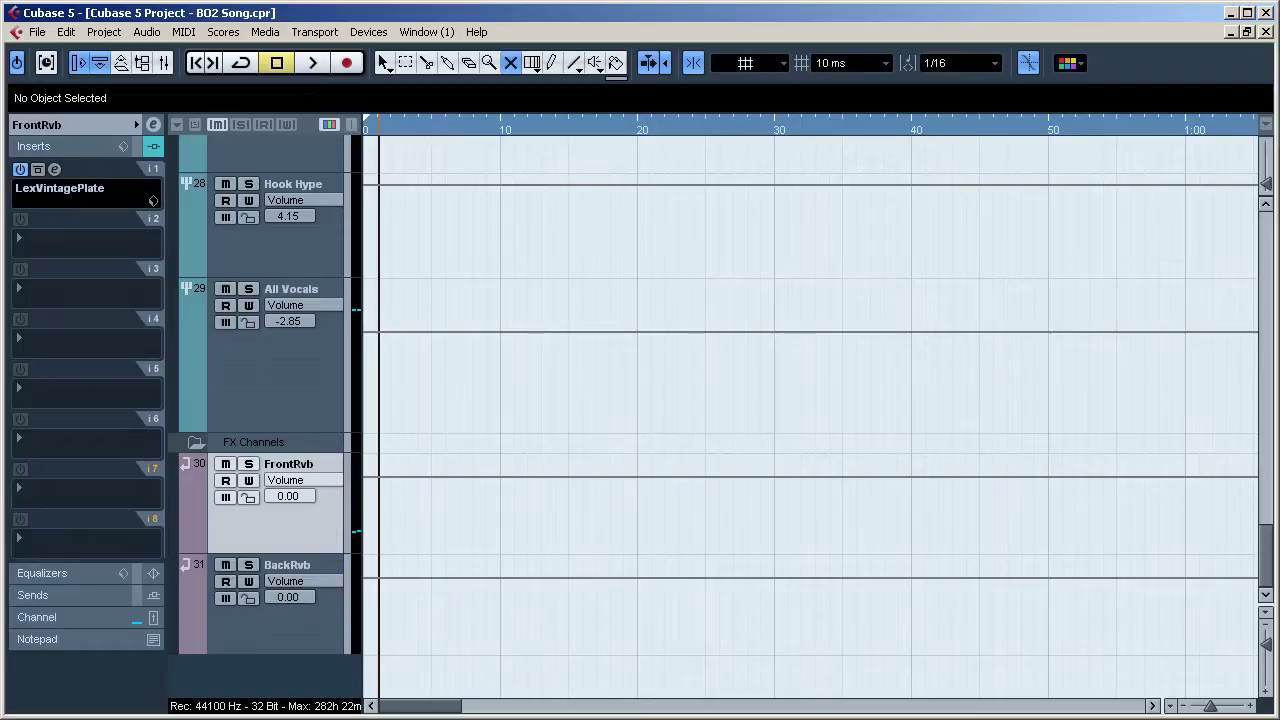
# Step: Select the Intro group track again and open the reverb editor from its FrontRvb send
pyautogui.moveTo(1257, 563); pyautogui.dragTo(1250, 192)
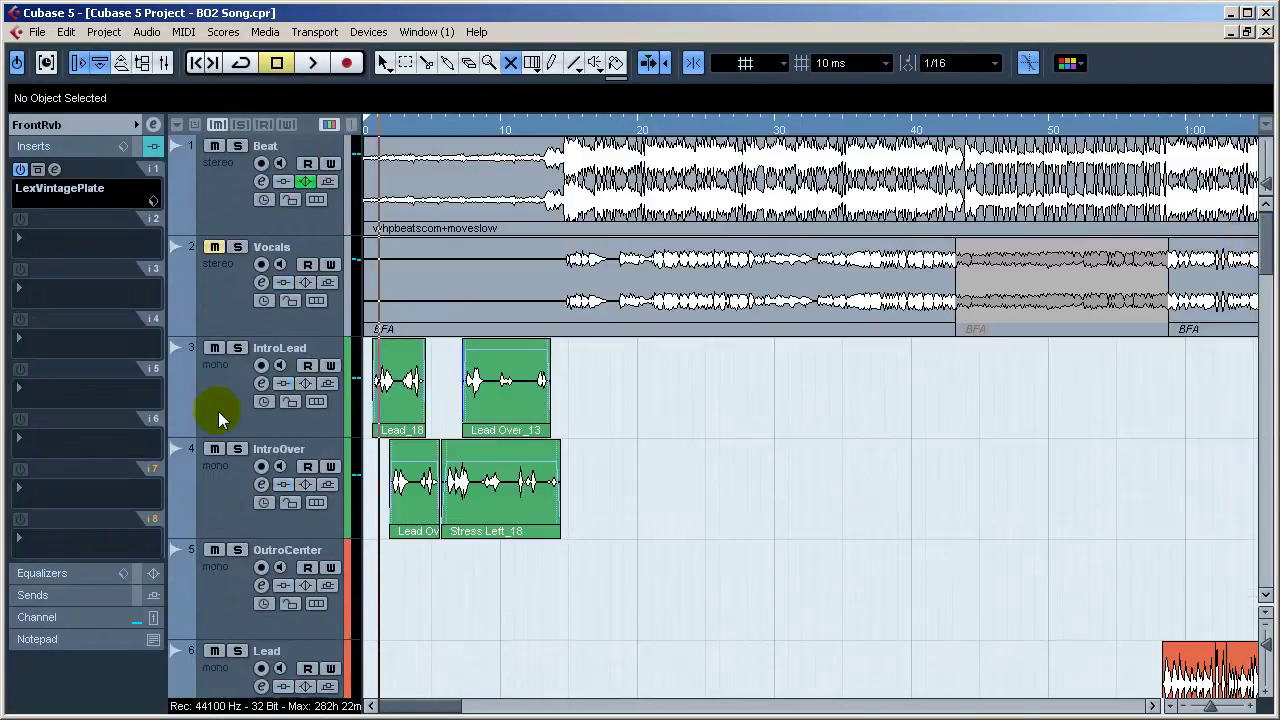
pyautogui.moveTo(1258, 251); pyautogui.dragTo(1223, 471)
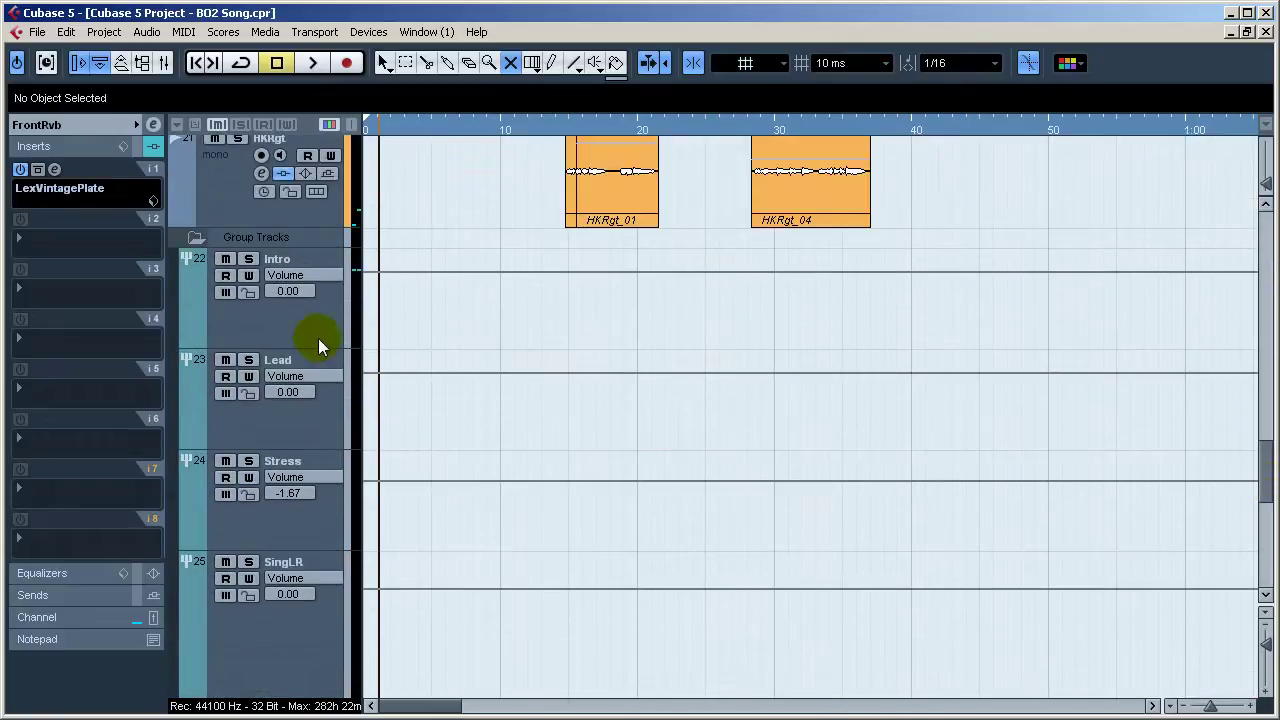
pyautogui.click(310, 340)
pyautogui.click(48, 595)
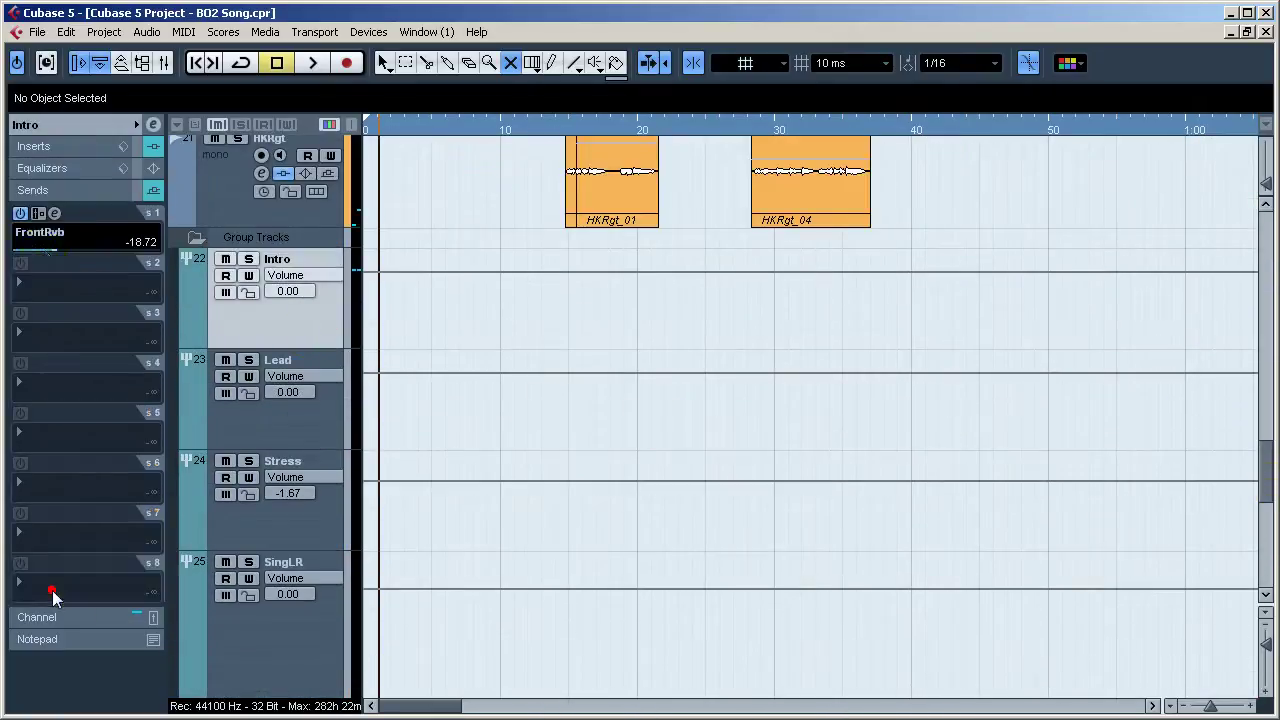
pyautogui.click(55, 213)
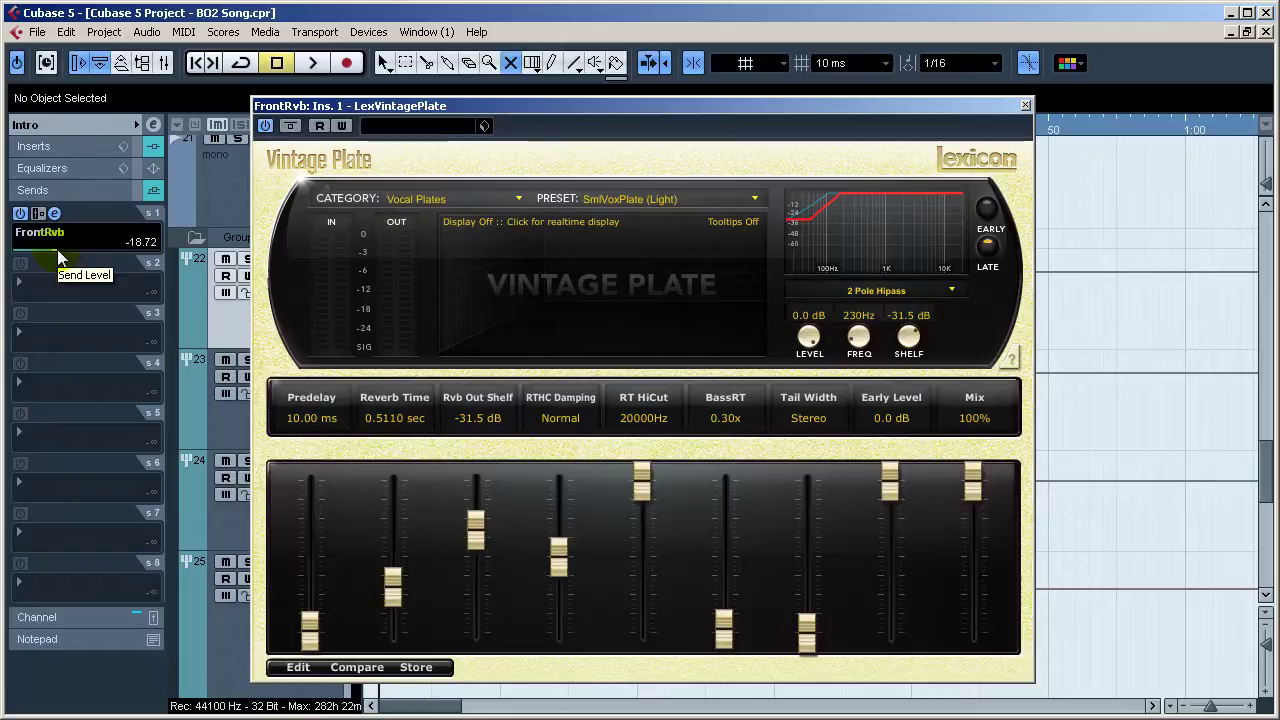
# Step: During playback, raise the Intro group's FrontRvb send to 0.00, lower it to -20.11, stop and close the reverb editor
pyautogui.press('space')
pyautogui.moveTo(58, 258); pyautogui.dragTo(128, 258)
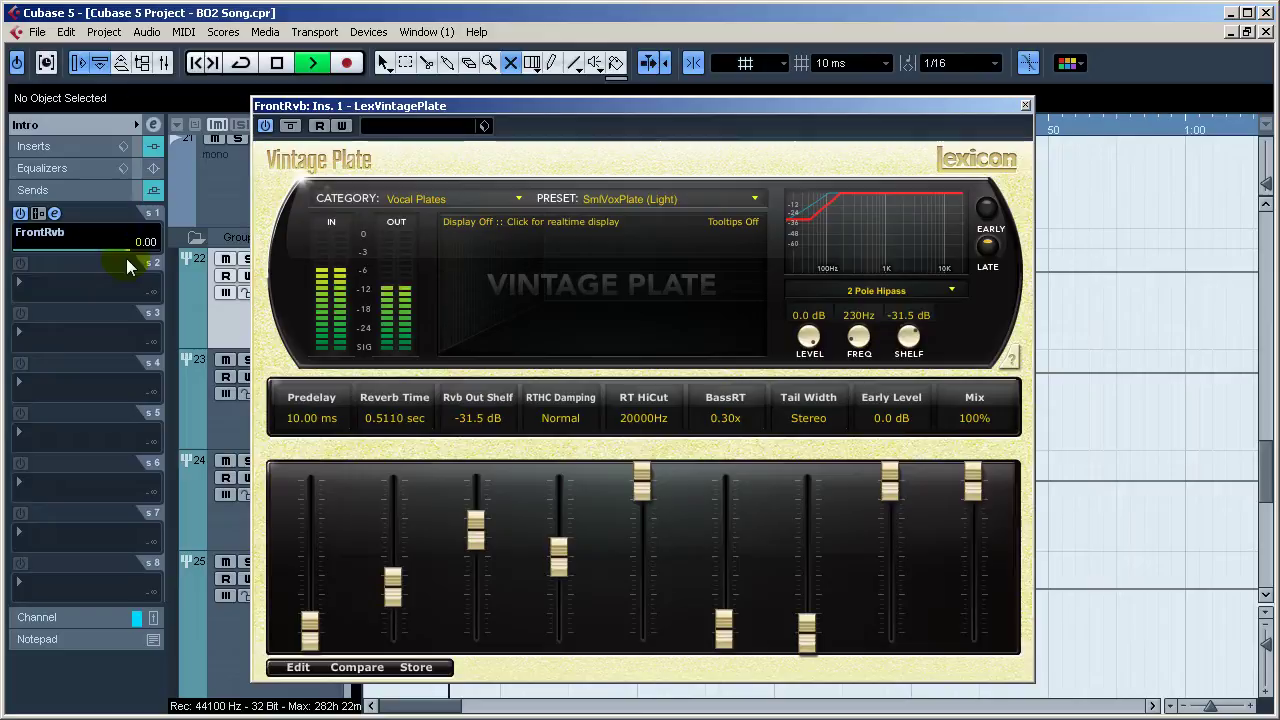
pyautogui.moveTo(126, 258); pyautogui.dragTo(50, 252)
pyautogui.press('space')
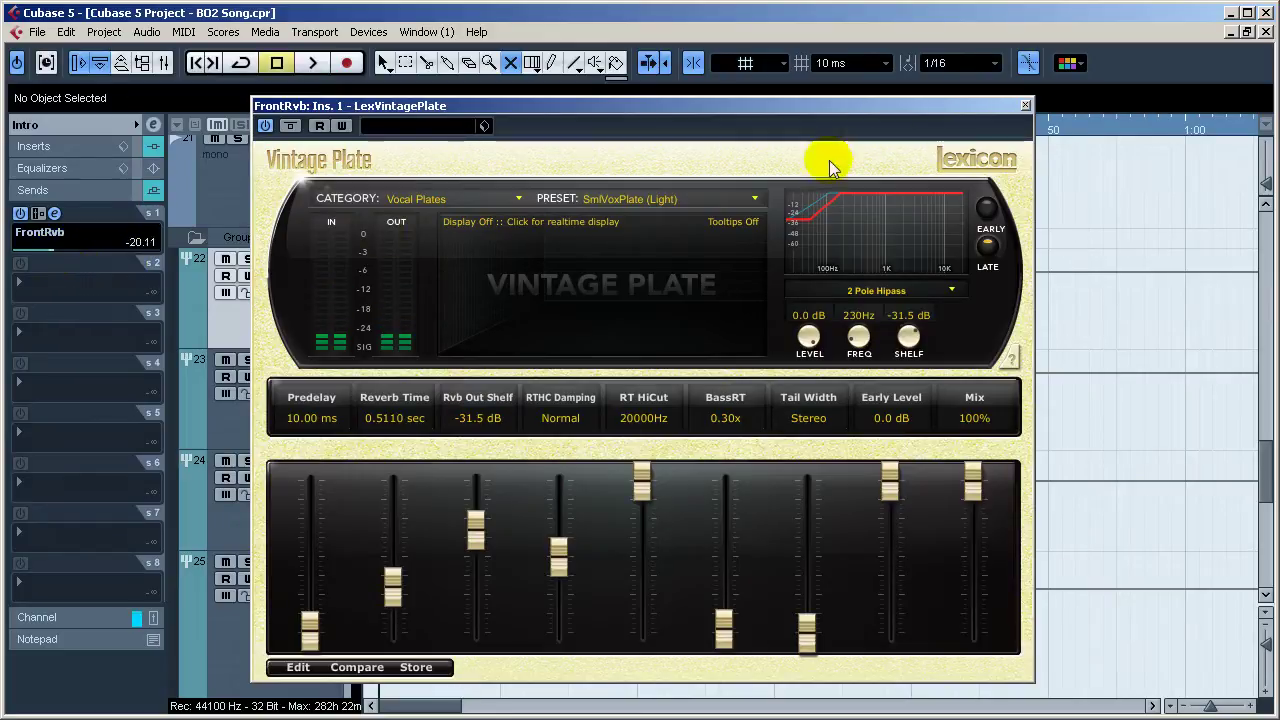
pyautogui.click(1024, 106)
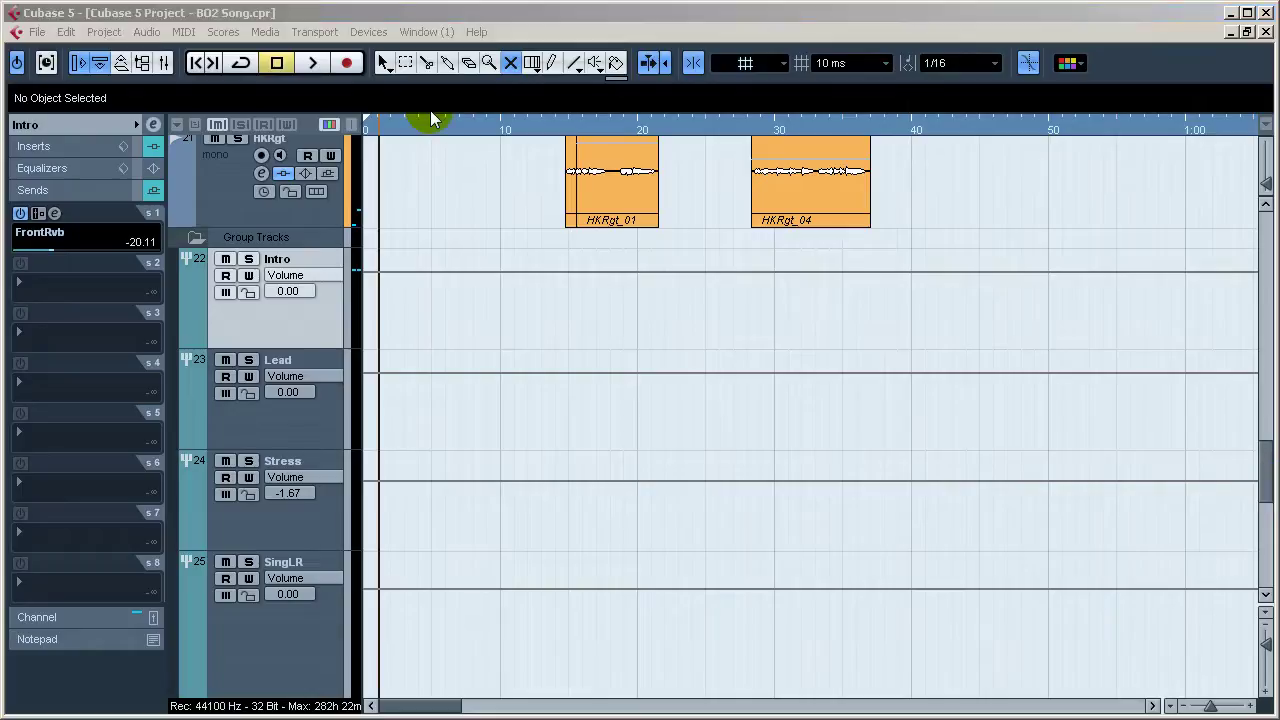
# Step: Switch to the Object Selection tool, view the All Vocals group's inserts and collapse them
pyautogui.click(386, 63)
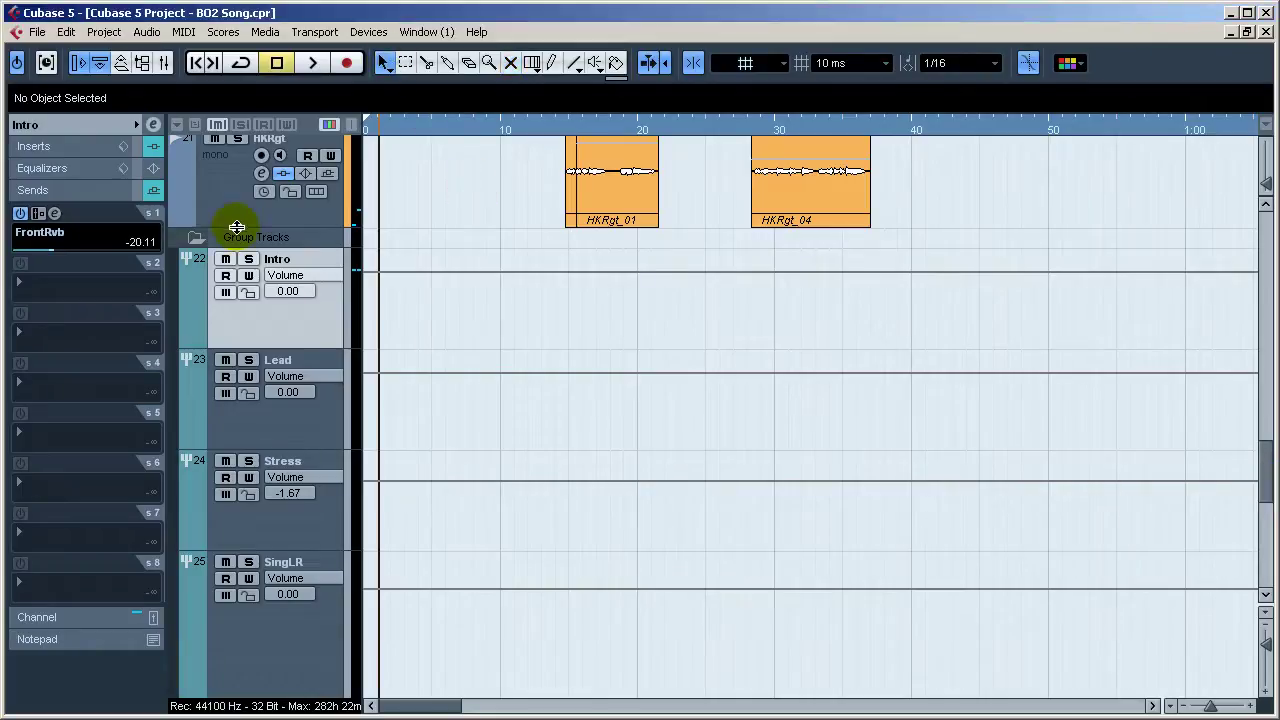
pyautogui.click(69, 191)
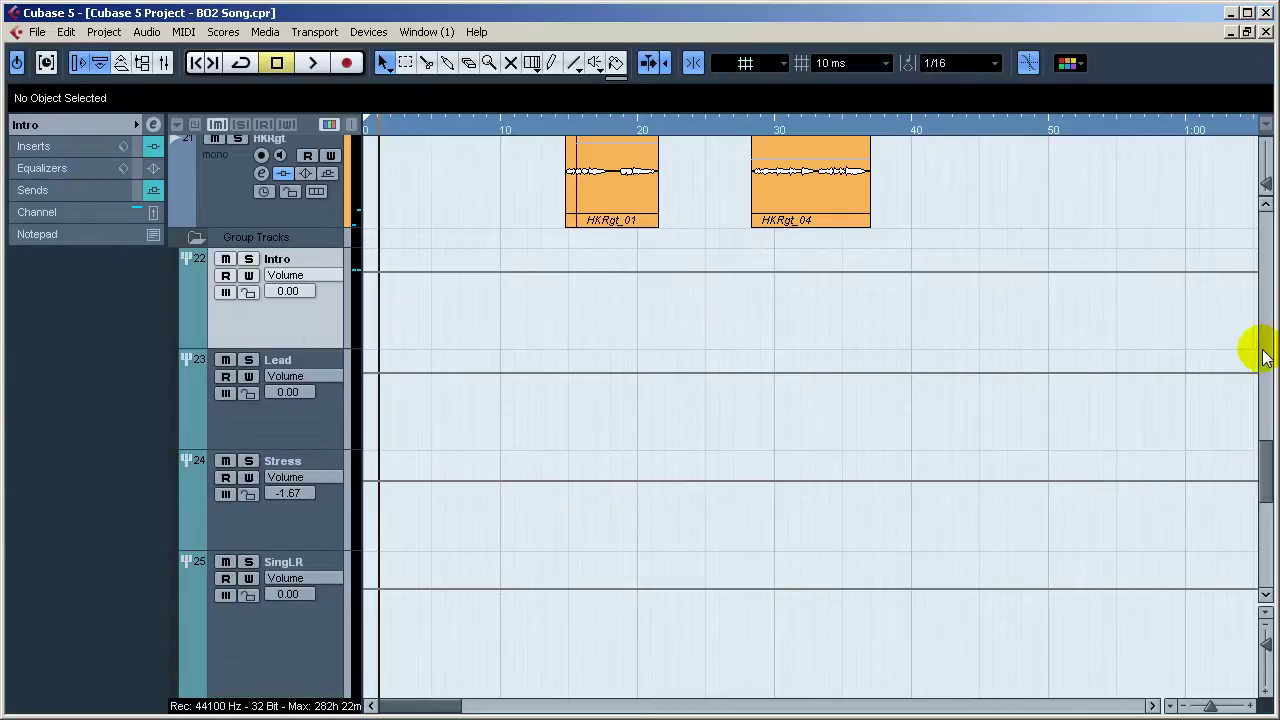
pyautogui.moveTo(1266, 471); pyautogui.dragTo(1266, 530)
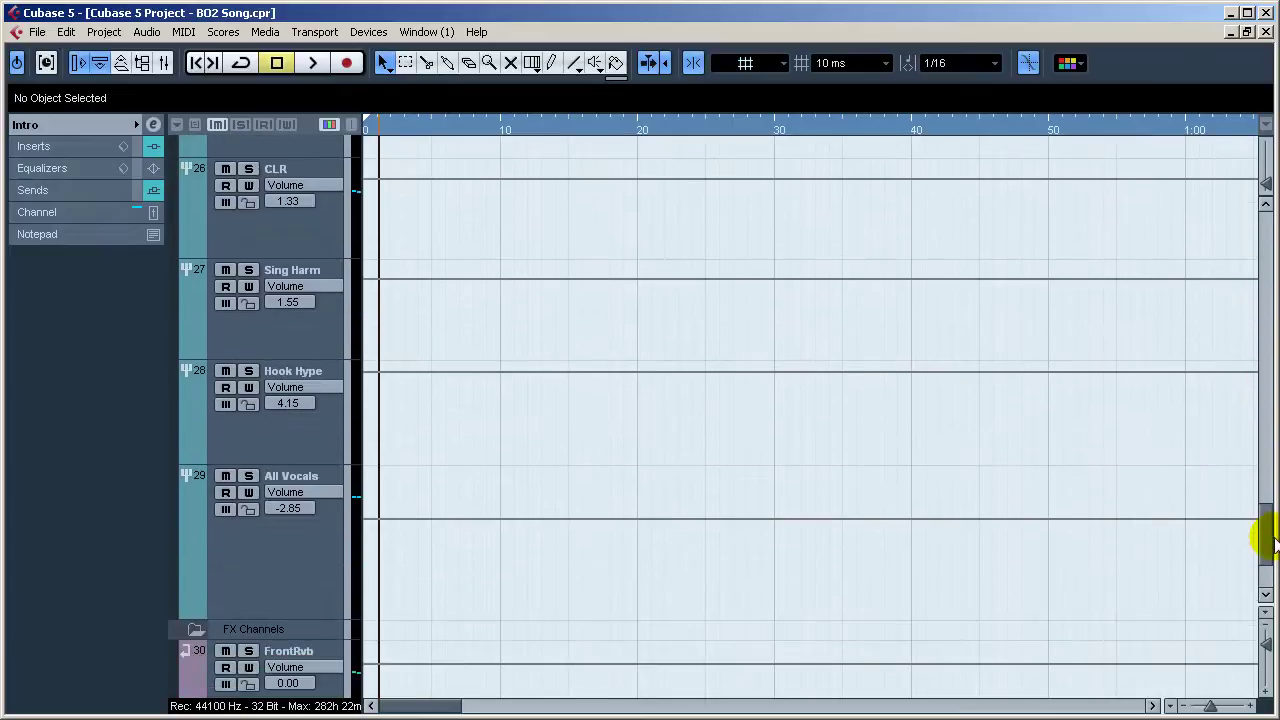
pyautogui.click(309, 568)
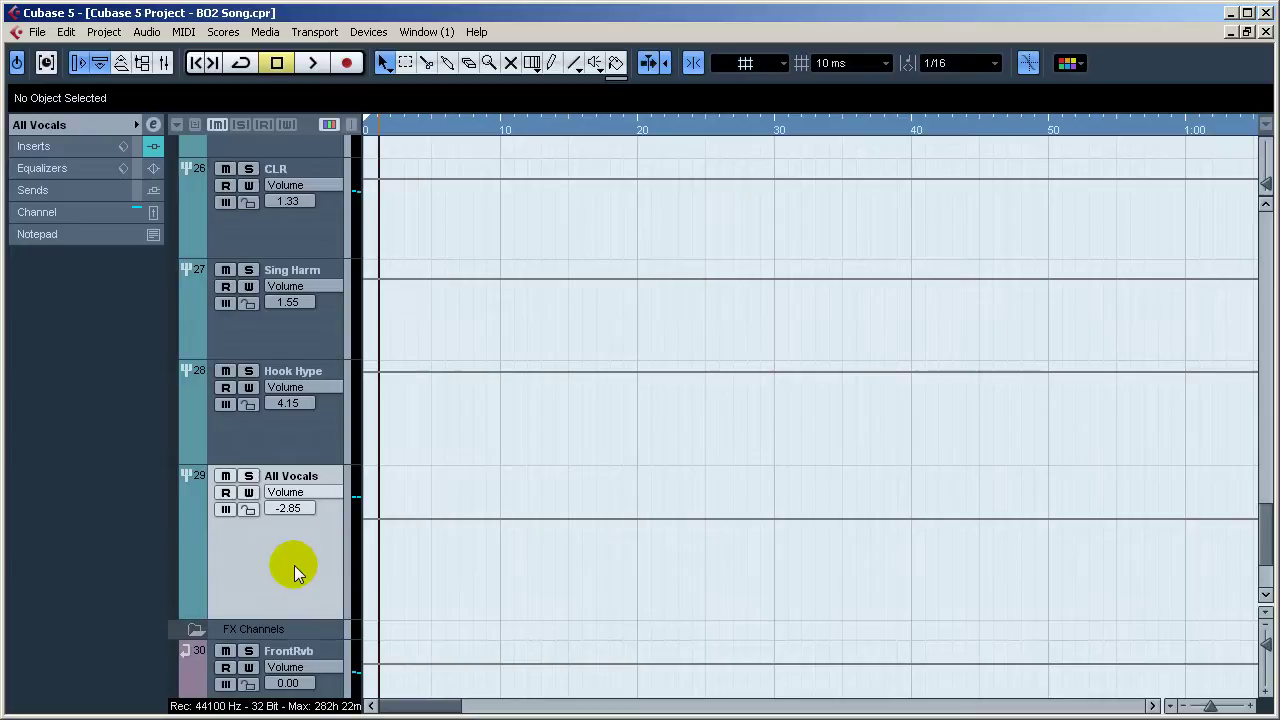
pyautogui.click(40, 147)
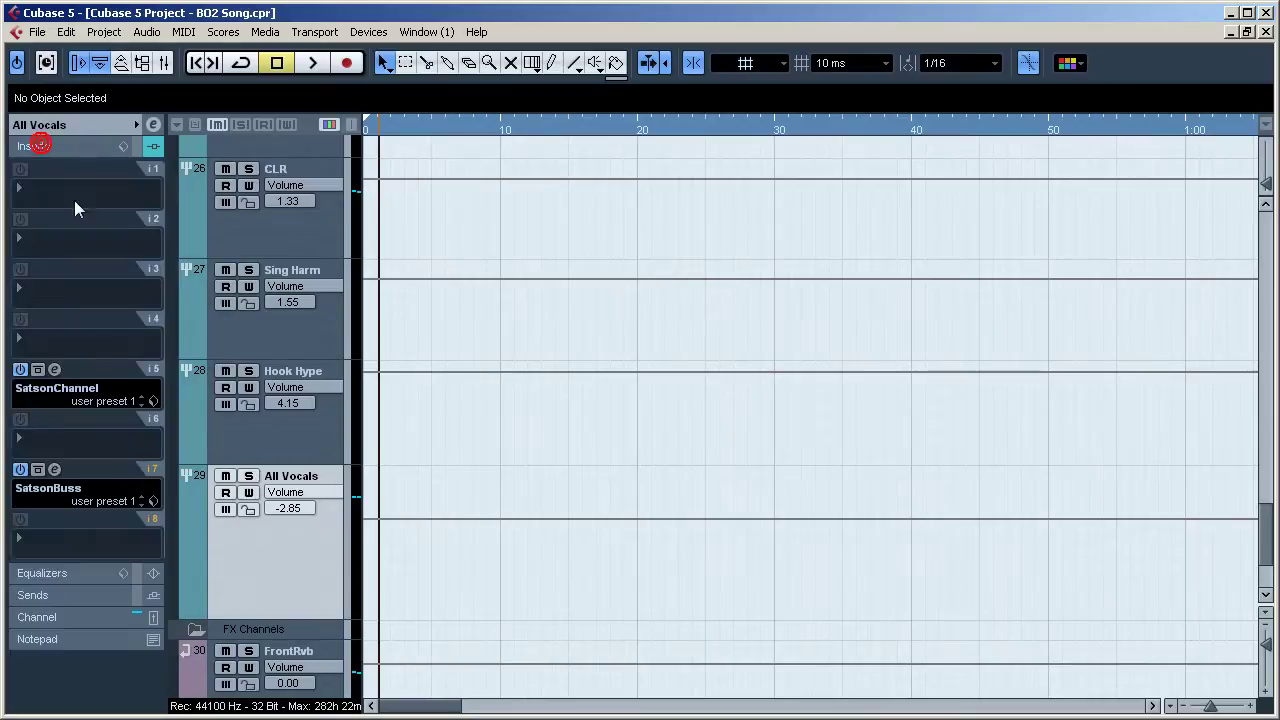
pyautogui.click(79, 147)
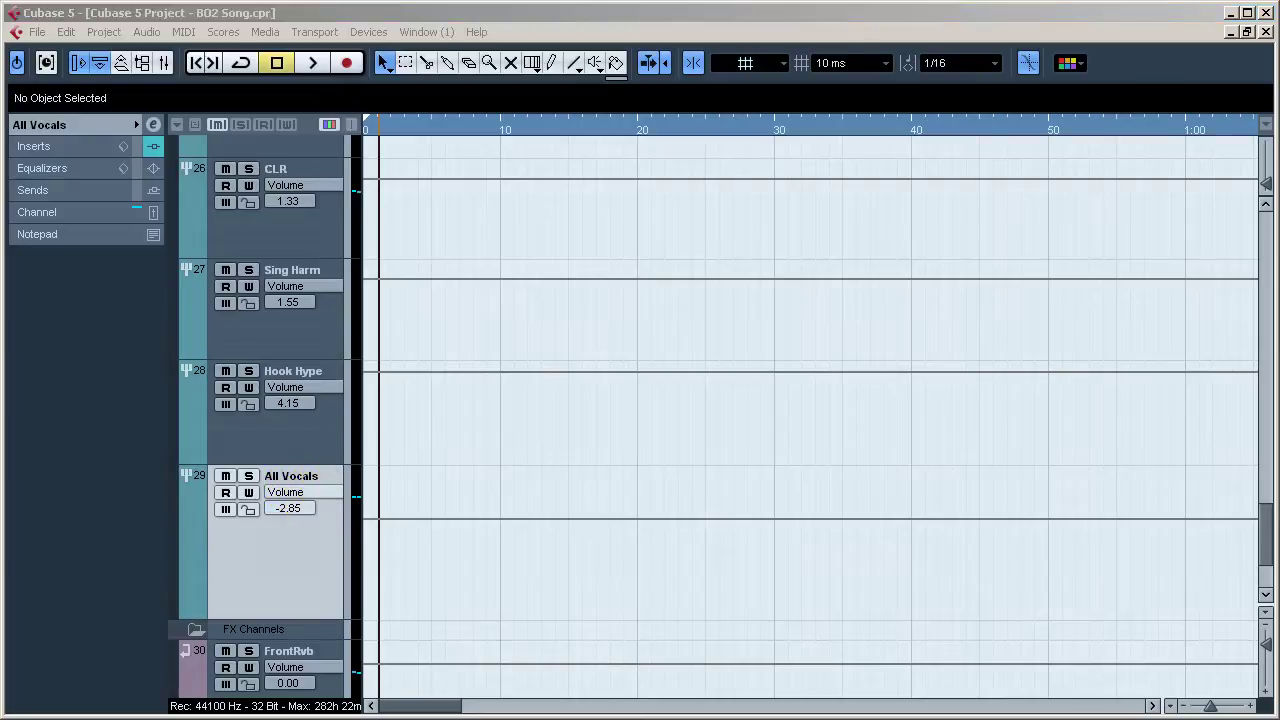
# Step: Examine the arrangement of the vocal tracks from the intro down to the hook tracks in a zoomed-out view
pyautogui.moveTo(1262, 528); pyautogui.dragTo(1245, 274)
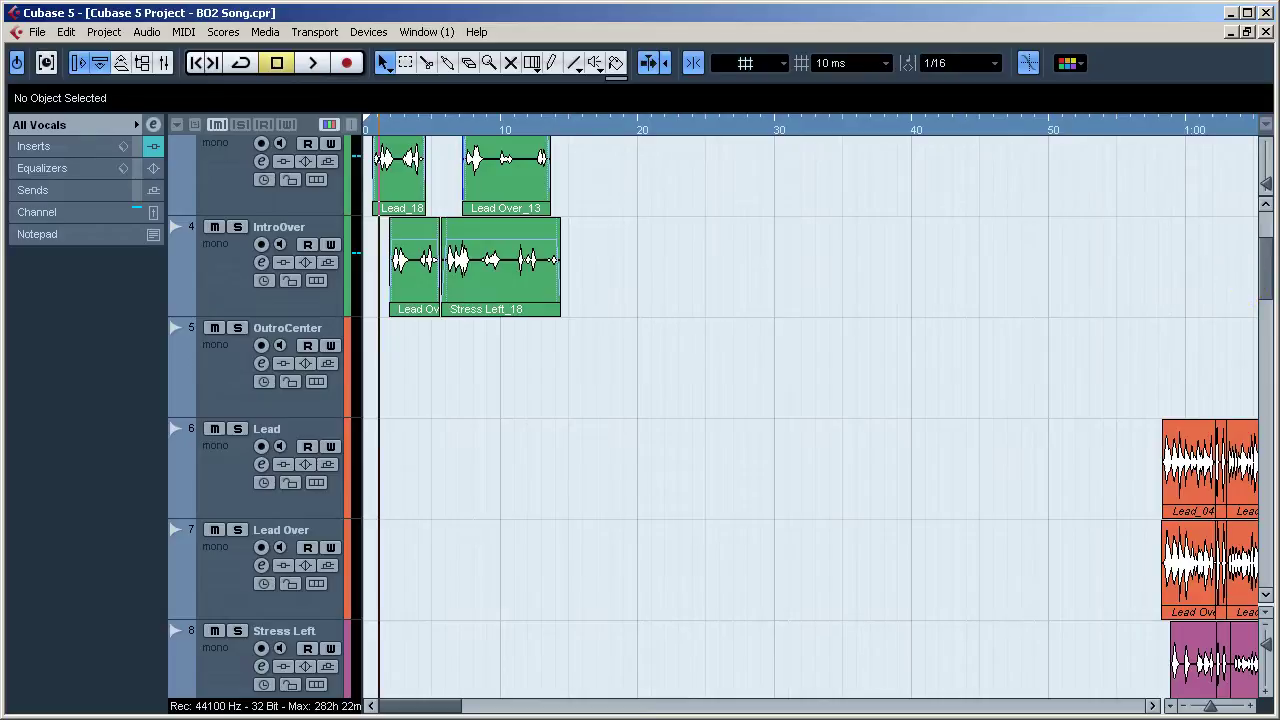
pyautogui.click(1183, 706)
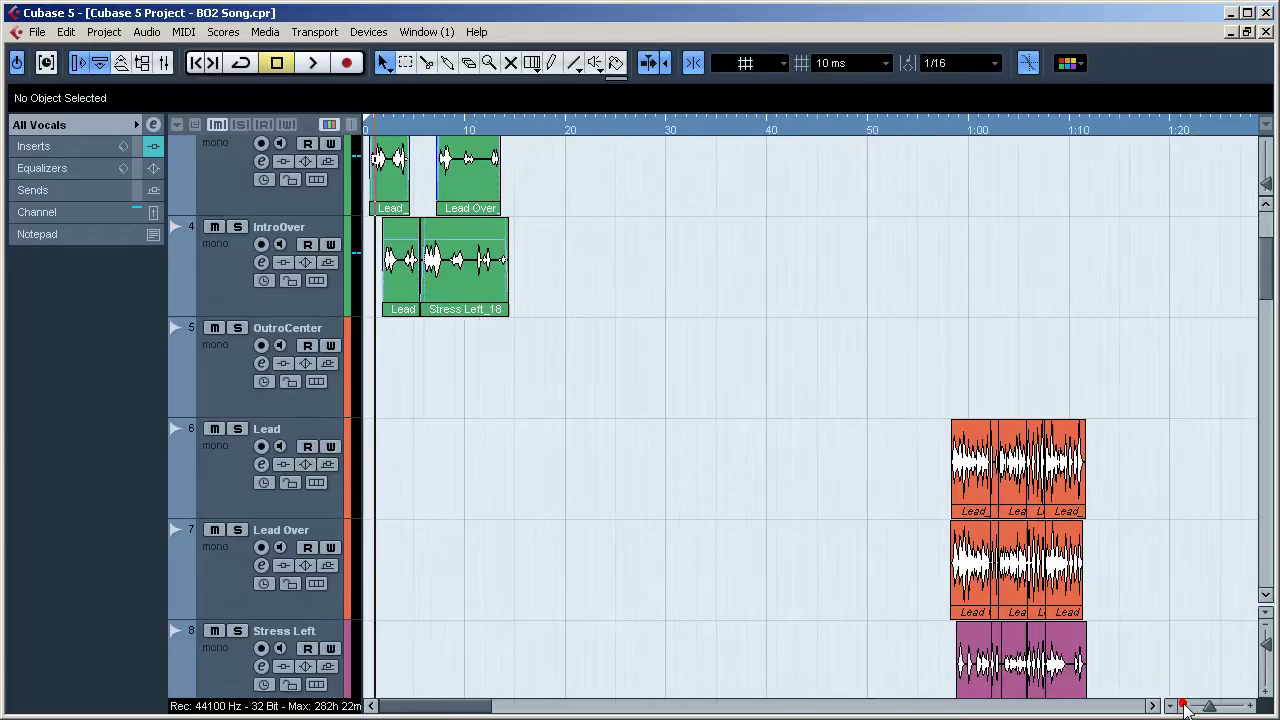
pyautogui.click(1266, 628)
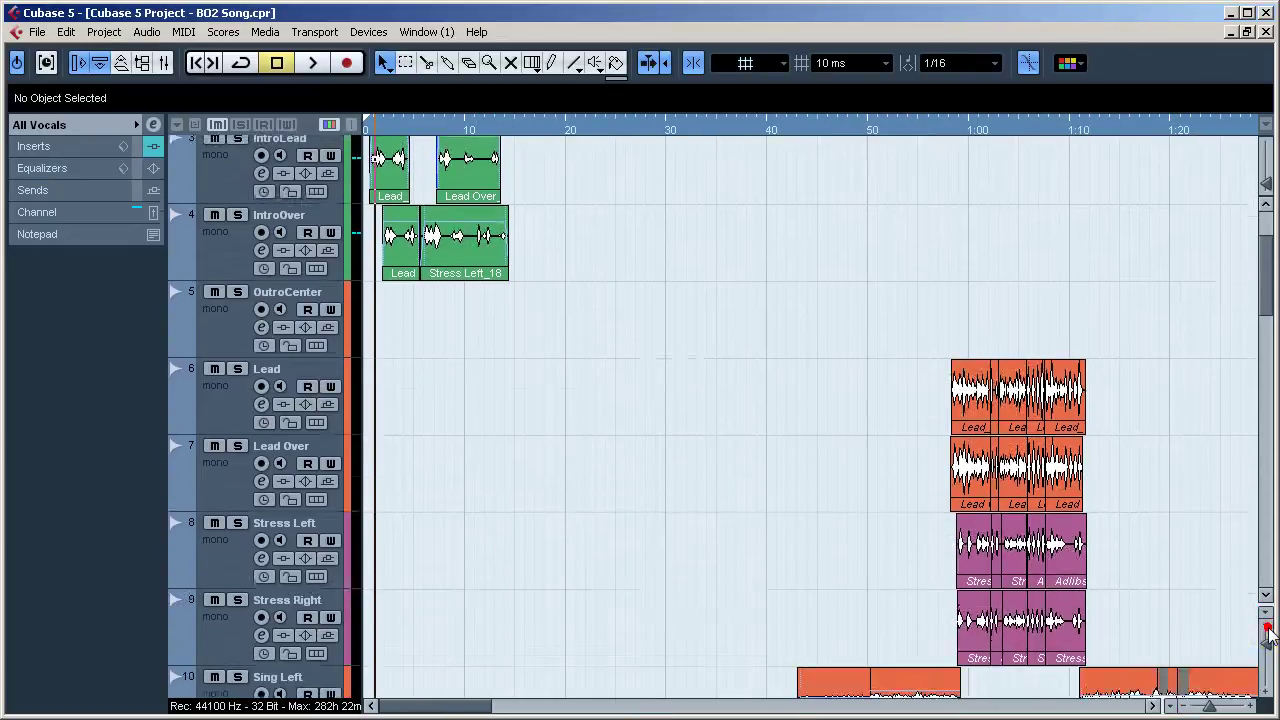
pyautogui.click(1266, 628)
pyautogui.click(1266, 628)
pyautogui.click(1266, 628)
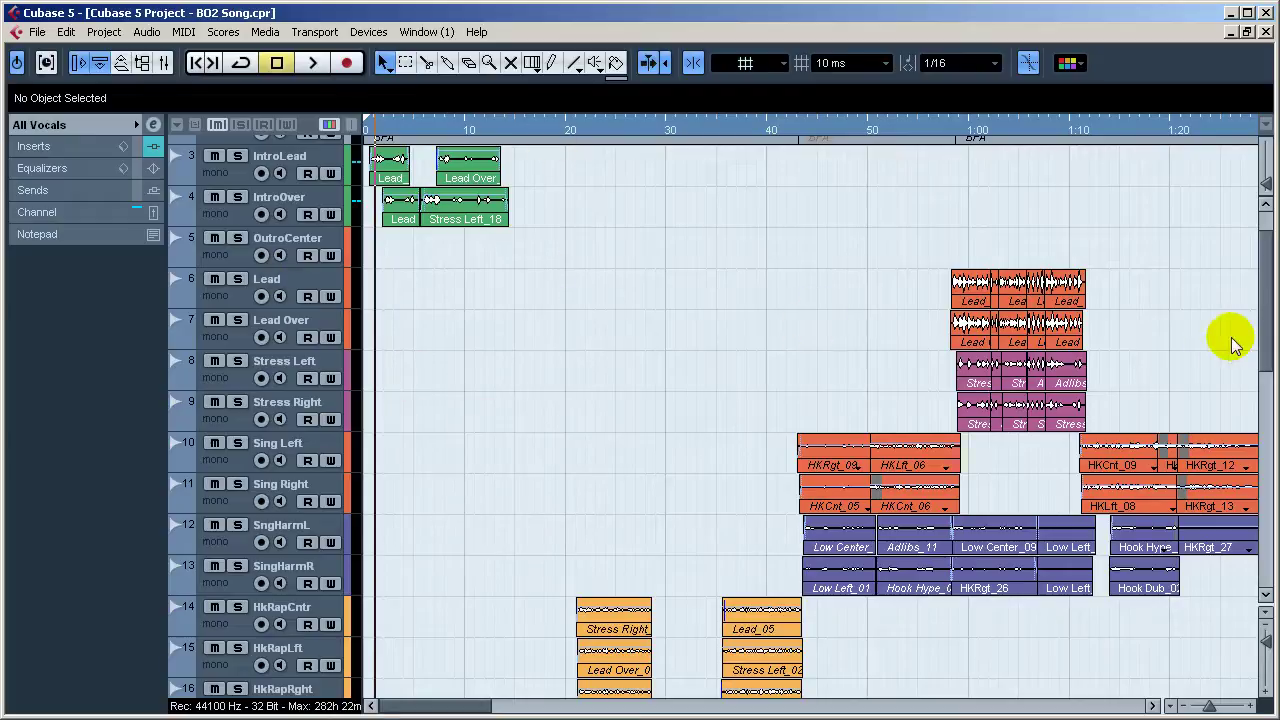
pyautogui.scroll(-5, 1258, 400)
pyautogui.scroll(-4, 1255, 420)
pyautogui.scroll(1, 1157, 386)
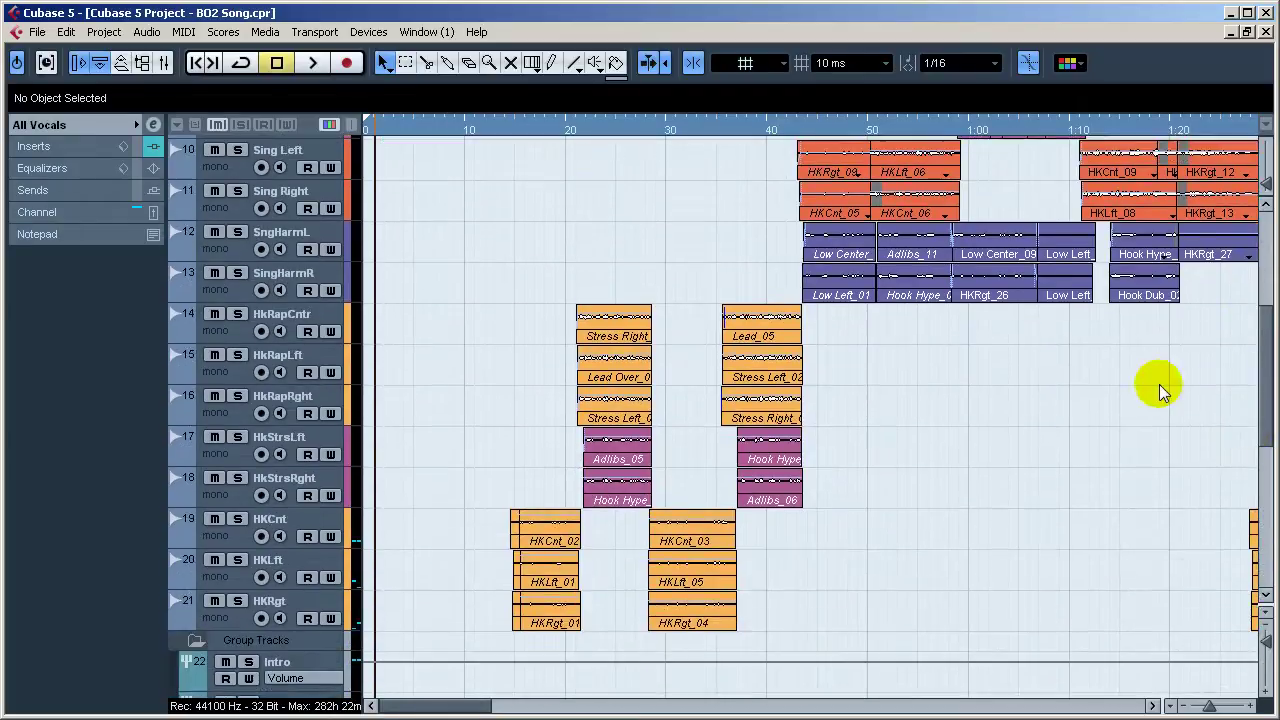
# Step: Play the hook section from about 13 seconds to about 43 seconds
pyautogui.click(492, 135)
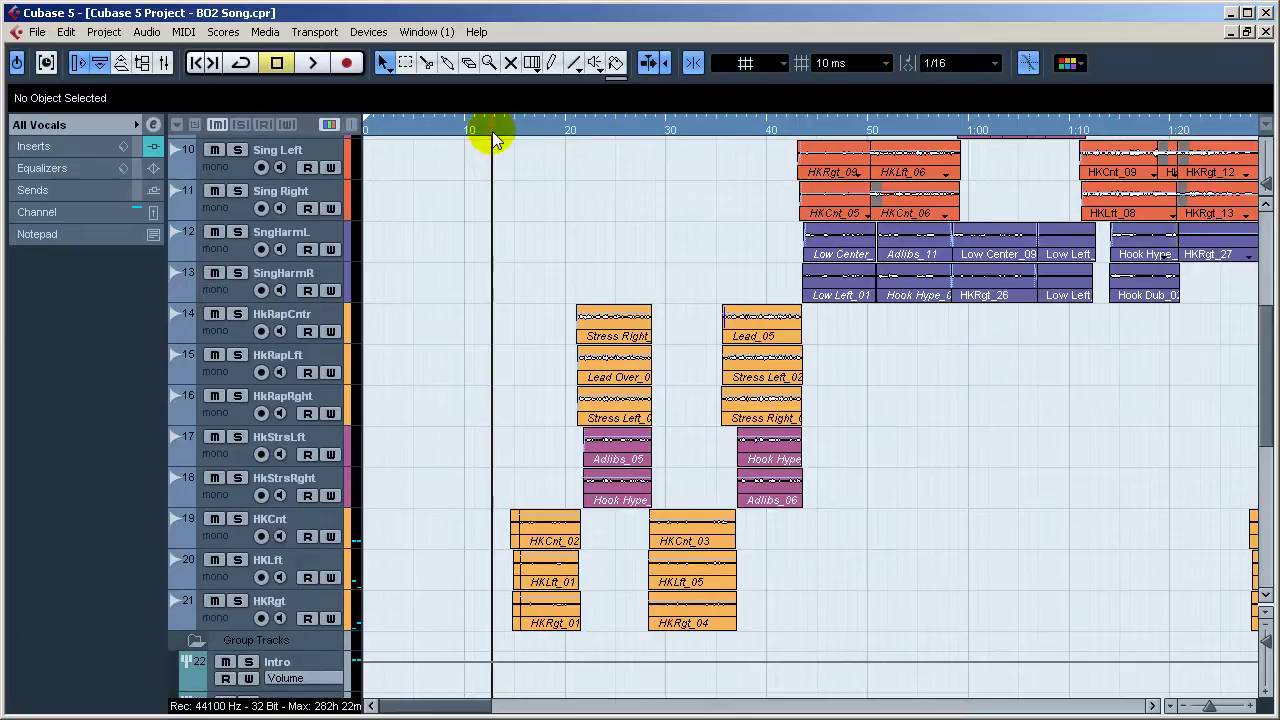
pyautogui.press('space')
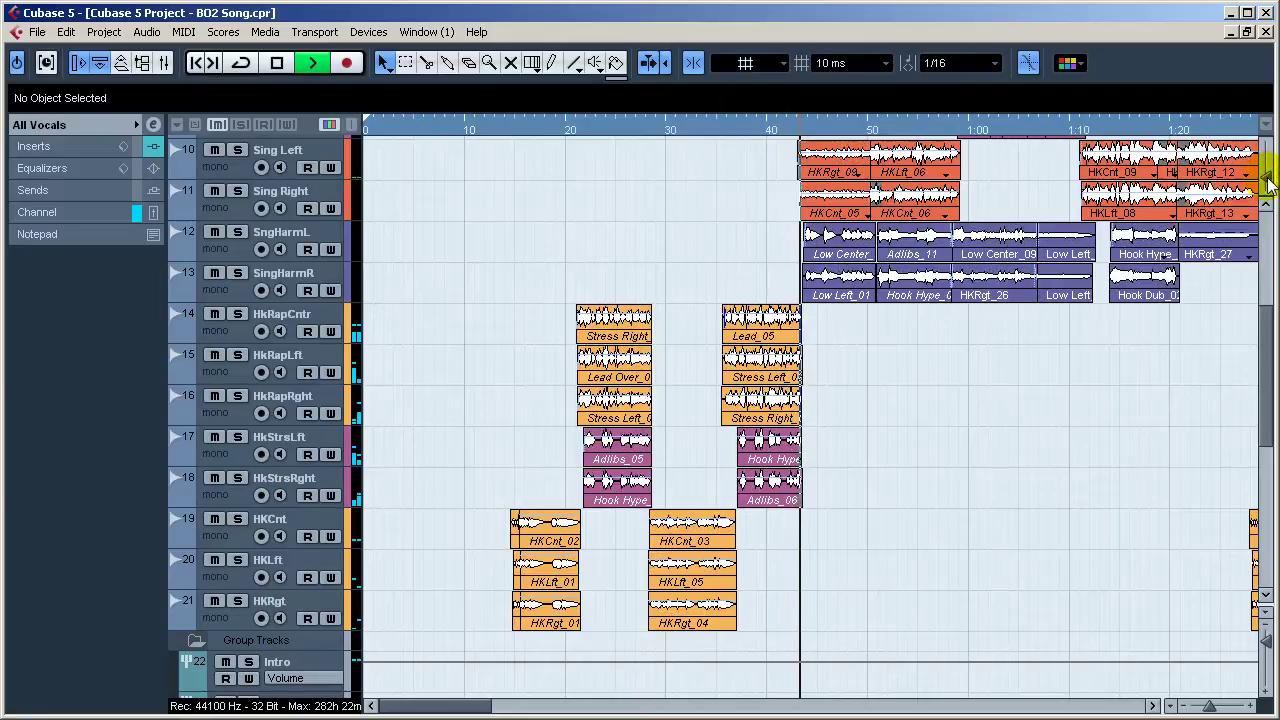
pyautogui.press('space')
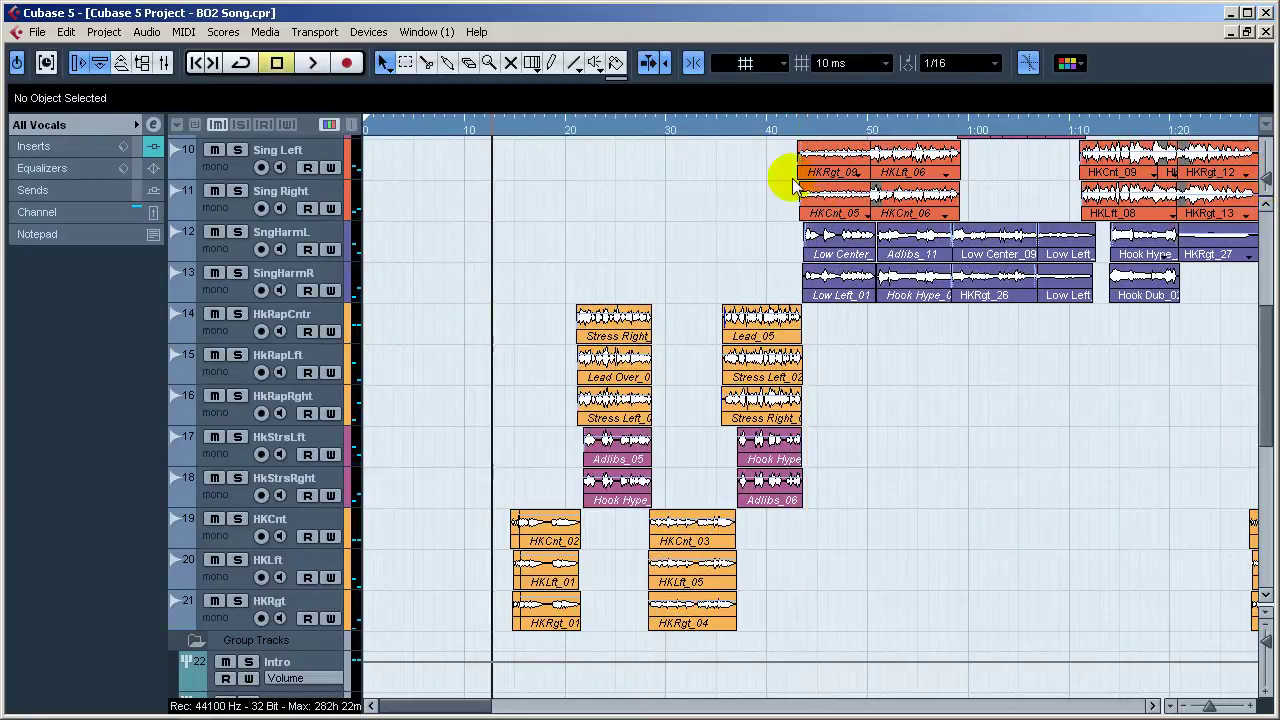
# Step: Place the playhead at about 26 seconds in the rap hook and select only the HkRapCntr track
pyautogui.click(791, 127)
pyautogui.moveTo(795, 130); pyautogui.dragTo(560, 132)
pyautogui.moveTo(424, 712); pyautogui.dragTo(416, 700)
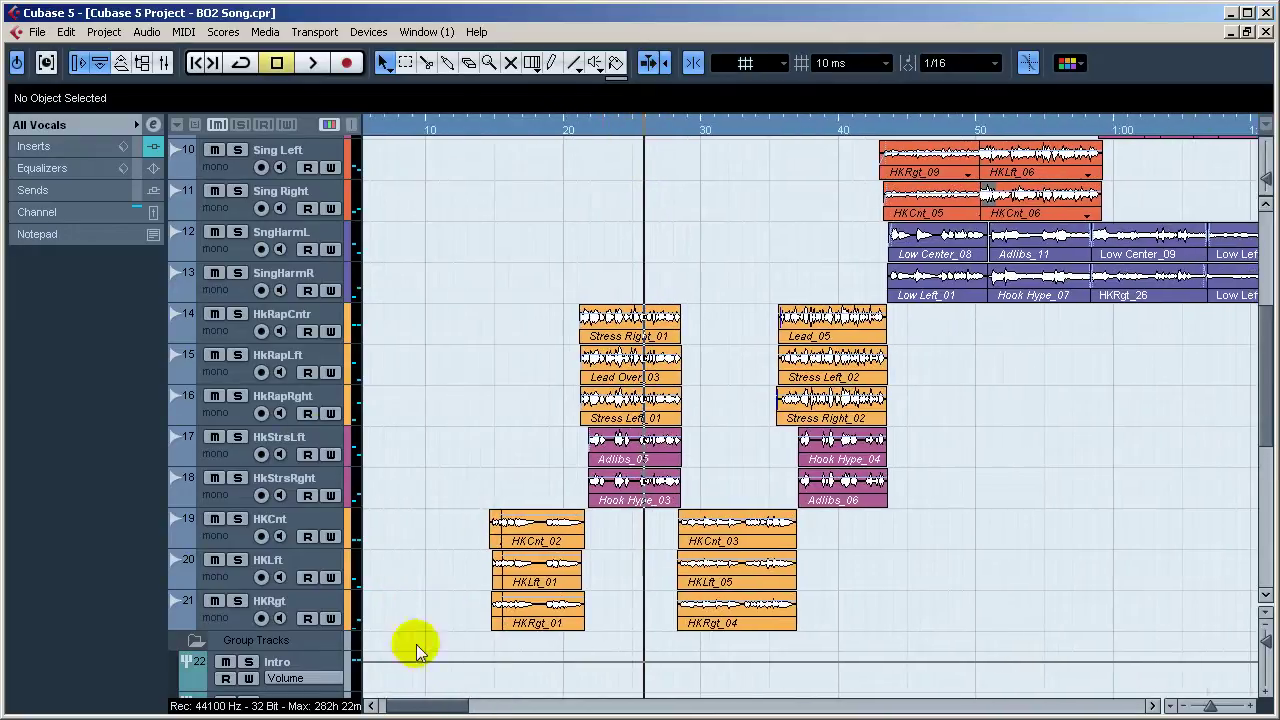
pyautogui.click(280, 320)
pyautogui.doubleClick(282, 316)
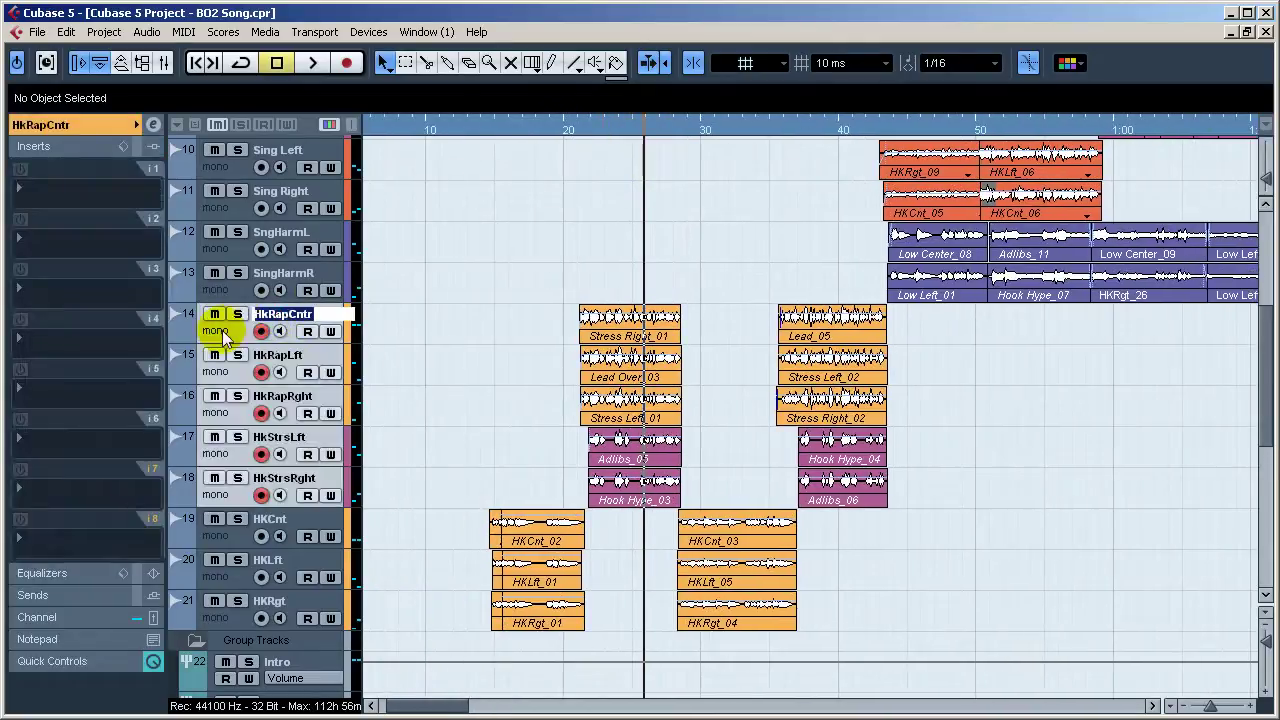
pyautogui.click(217, 333)
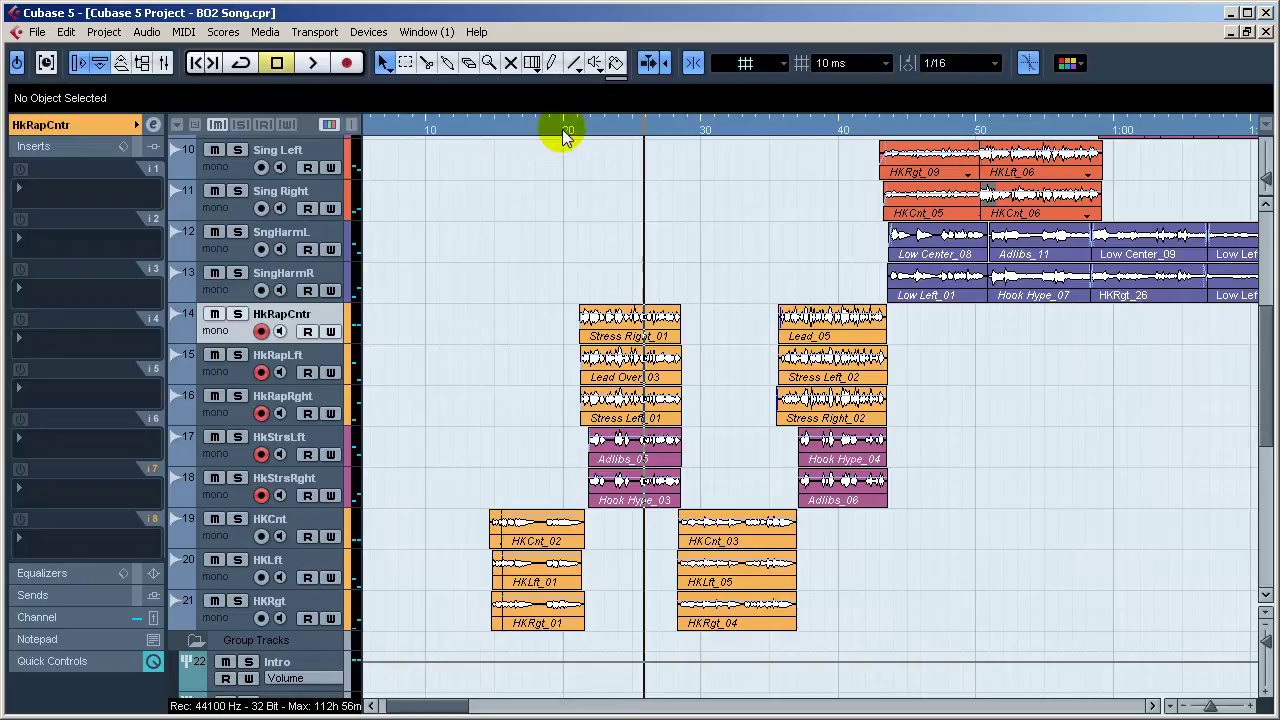
# Step: Play a short passage of the rap hook vocals from about 21 seconds
pyautogui.moveTo(563, 135); pyautogui.dragTo(574, 132)
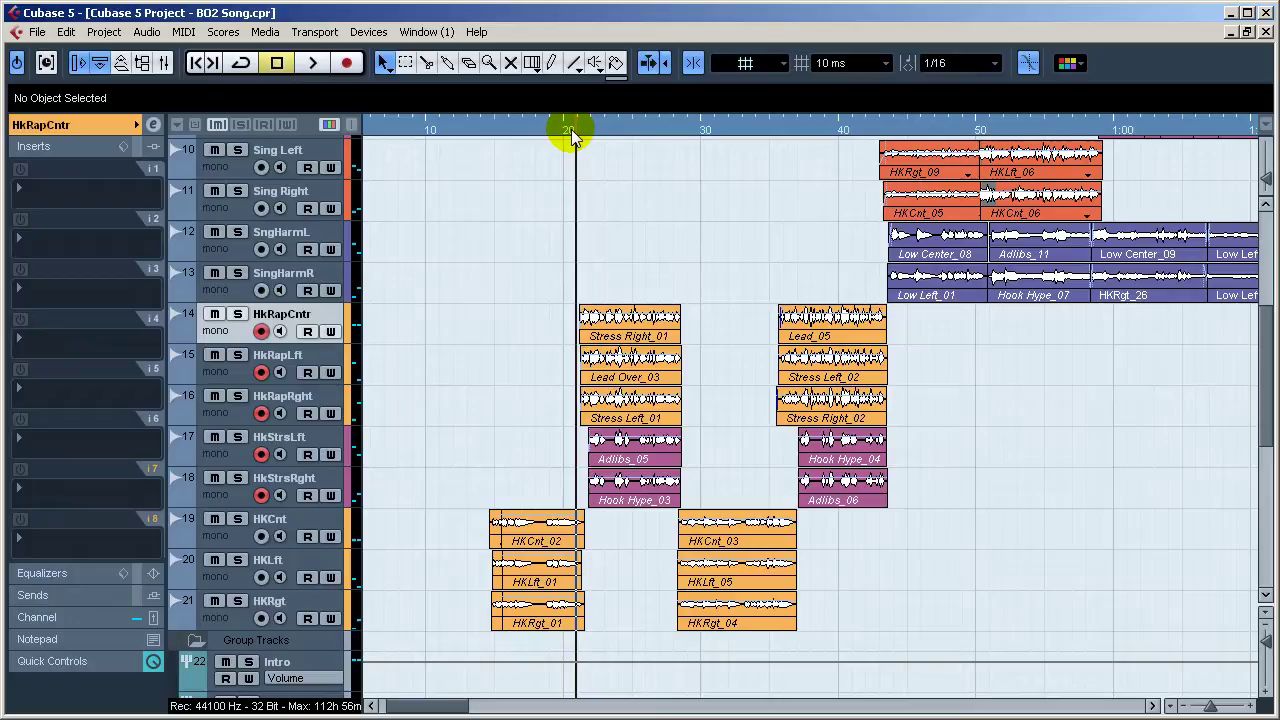
pyautogui.press('space')
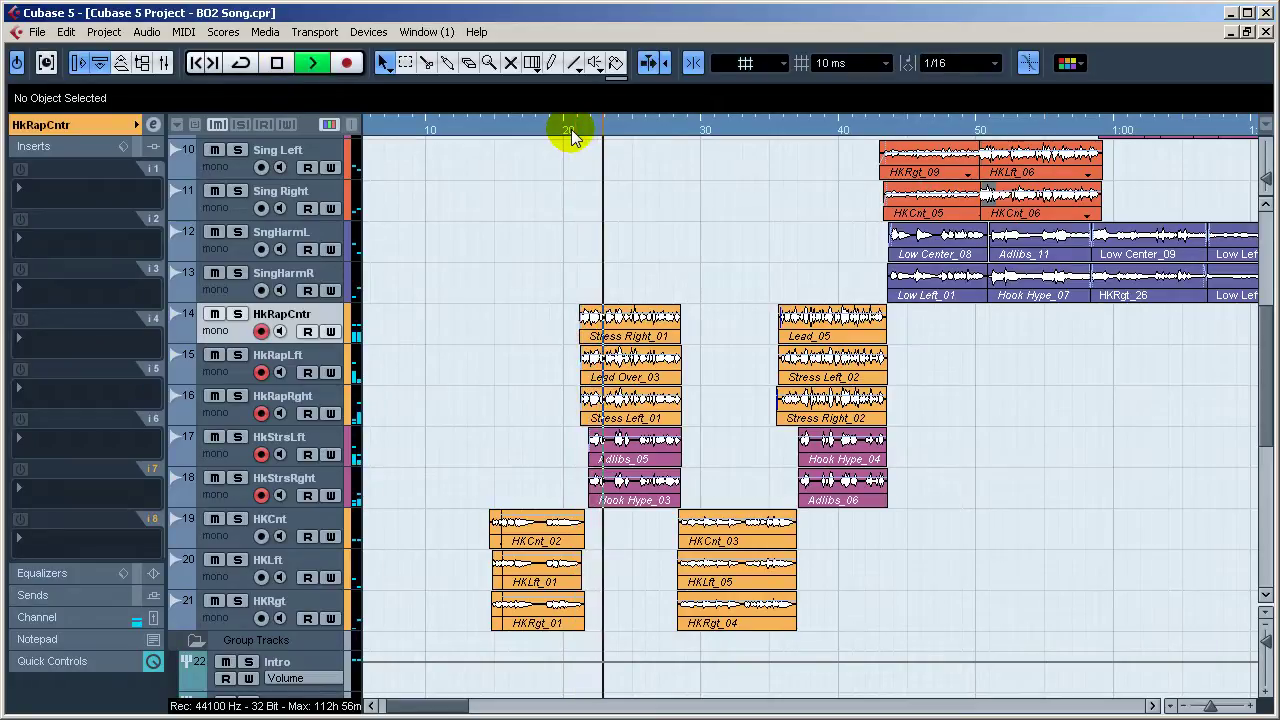
pyautogui.press('space')
# Step: Place the playhead just before the first HKCnt clip and select the HKCnt track to show its inserts
pyautogui.click(474, 128)
pyautogui.click(484, 128)
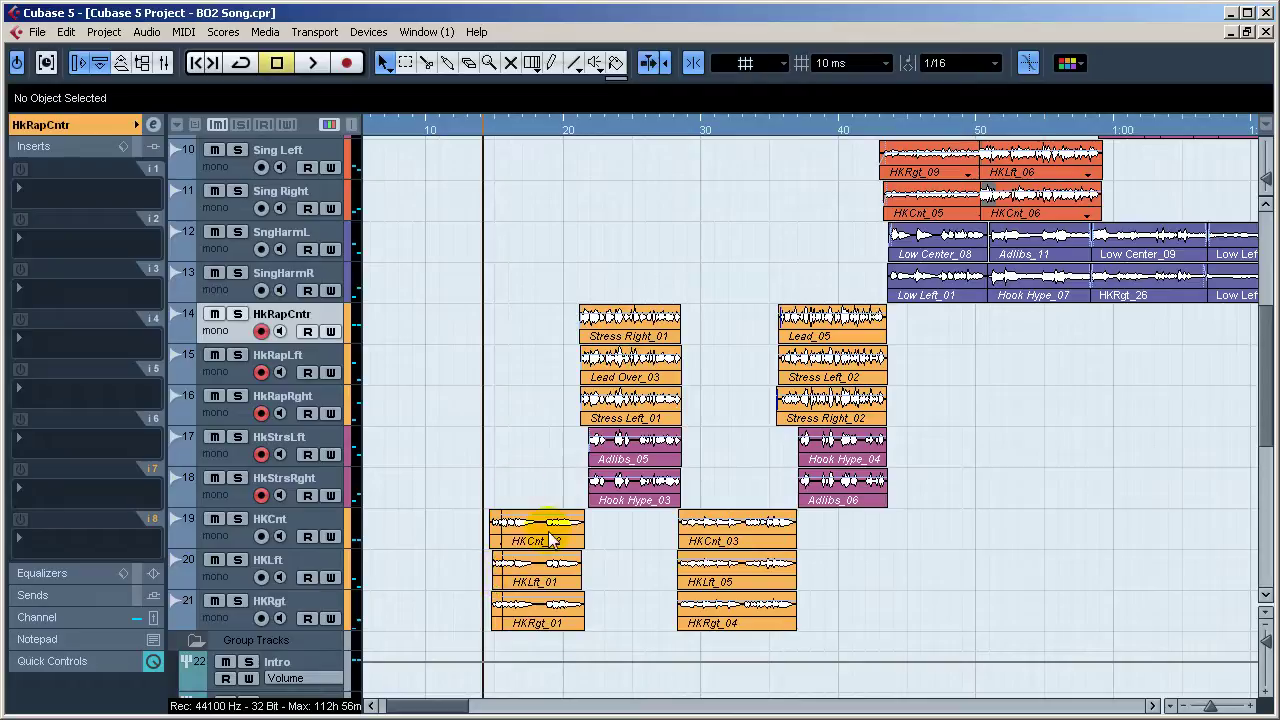
pyautogui.click(270, 524)
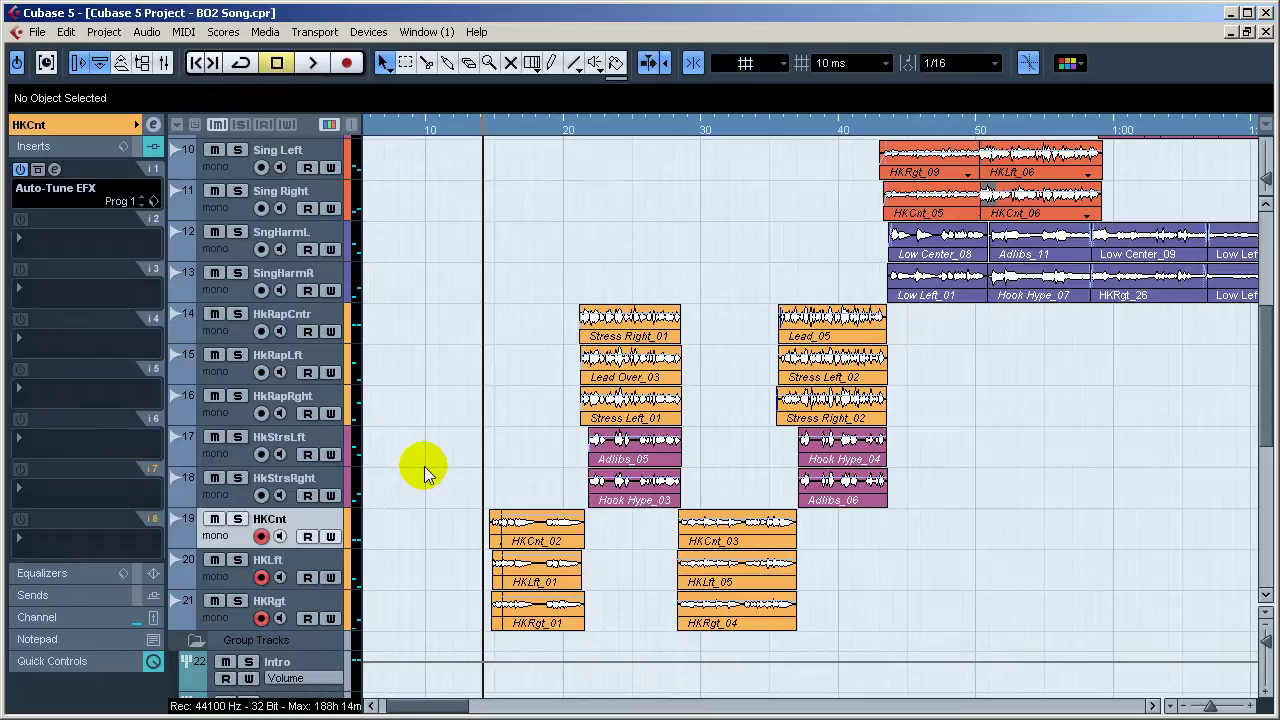
# Step: Play the hook vocals from about 14 seconds and examine the Auto-Tune EFX settings on the HKCnt track
pyautogui.press('space')
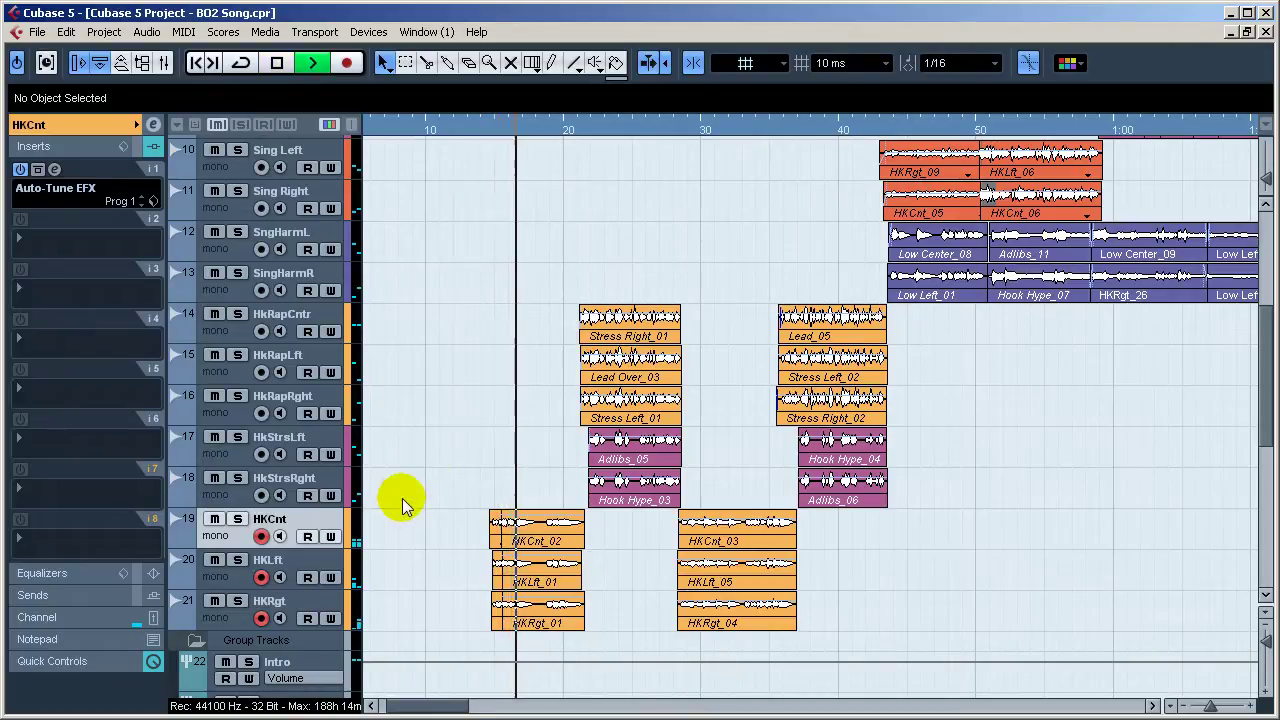
pyautogui.press('space')
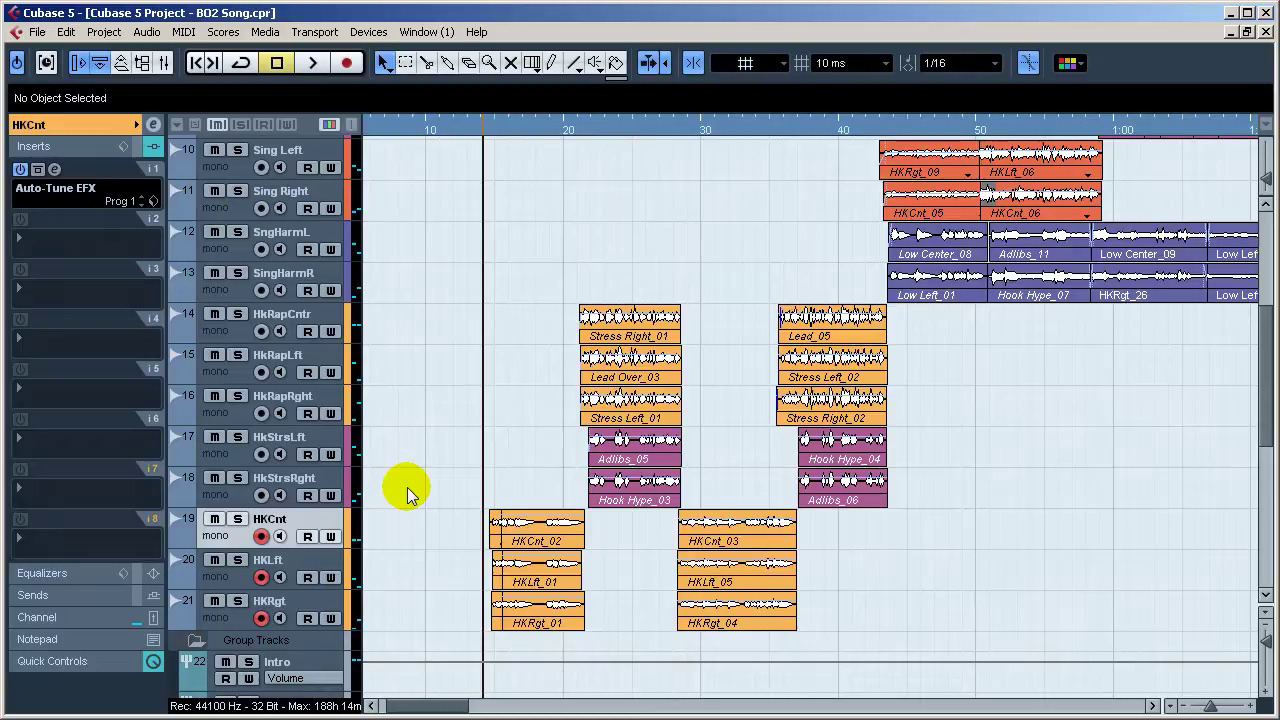
pyautogui.click(55, 170)
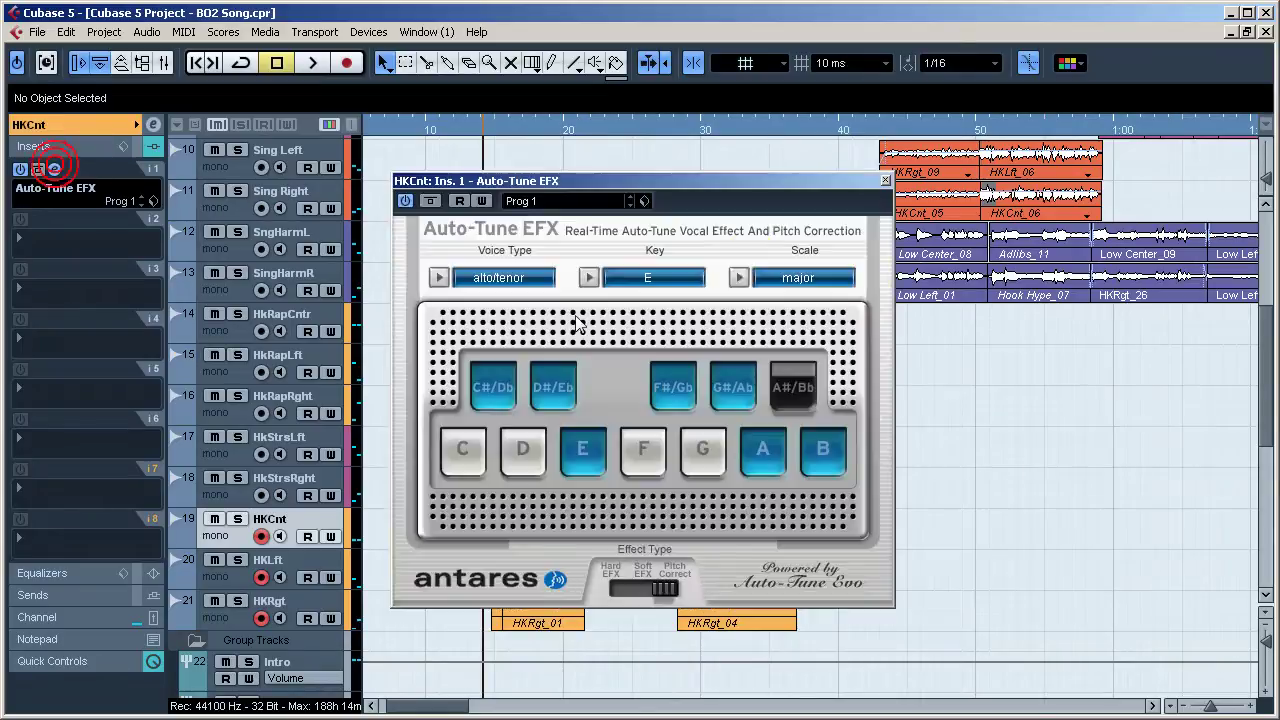
pyautogui.click(885, 182)
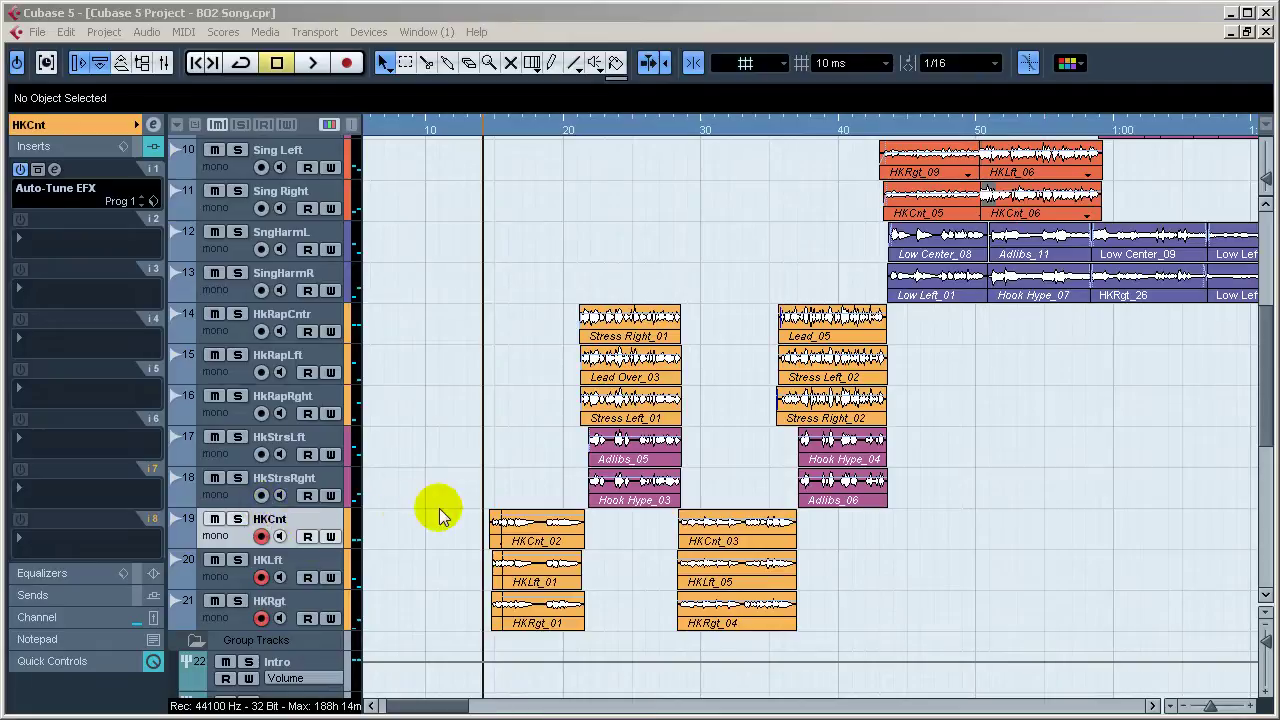
# Step: Solo the HKCnt, HKLft and HKRgt tracks and check the solo states of the group and FX channels
pyautogui.click(238, 519)
pyautogui.click(238, 560)
pyautogui.click(238, 601)
pyautogui.scroll(-3, 398, 517)
pyautogui.scroll(-10, 398, 517)
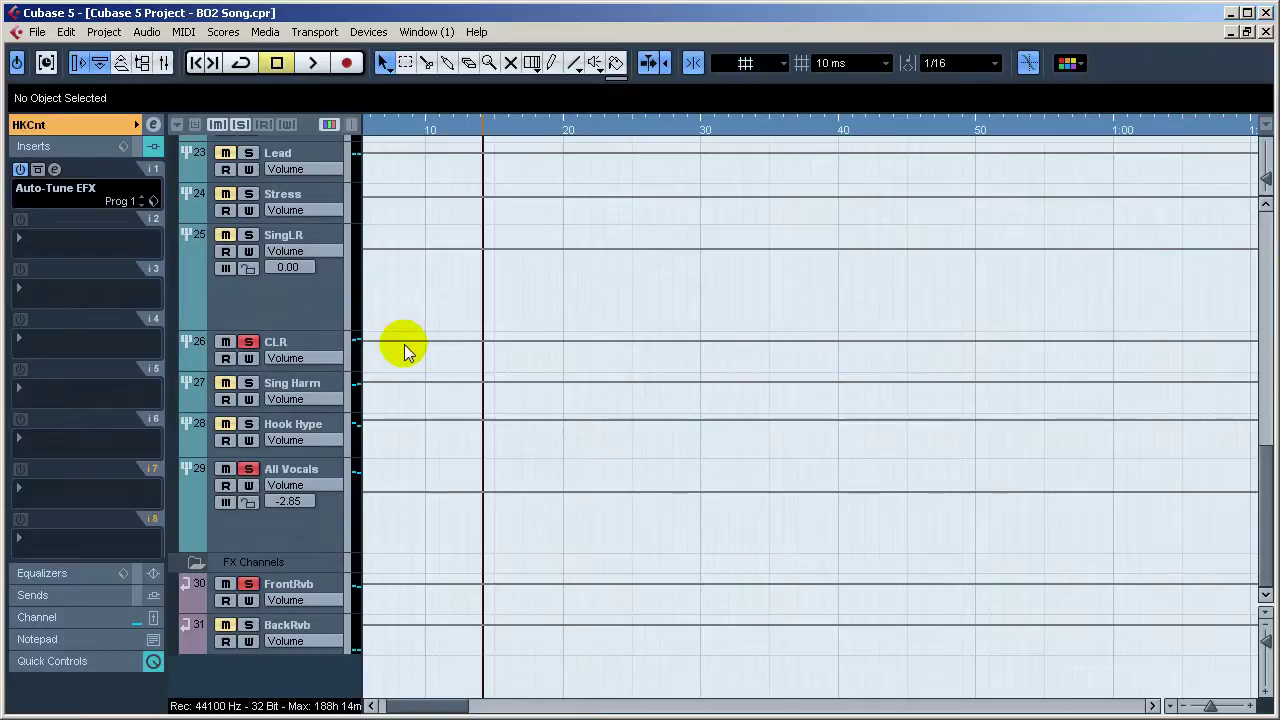
pyautogui.scroll(9, 443, 347)
pyautogui.scroll(6, 444, 318)
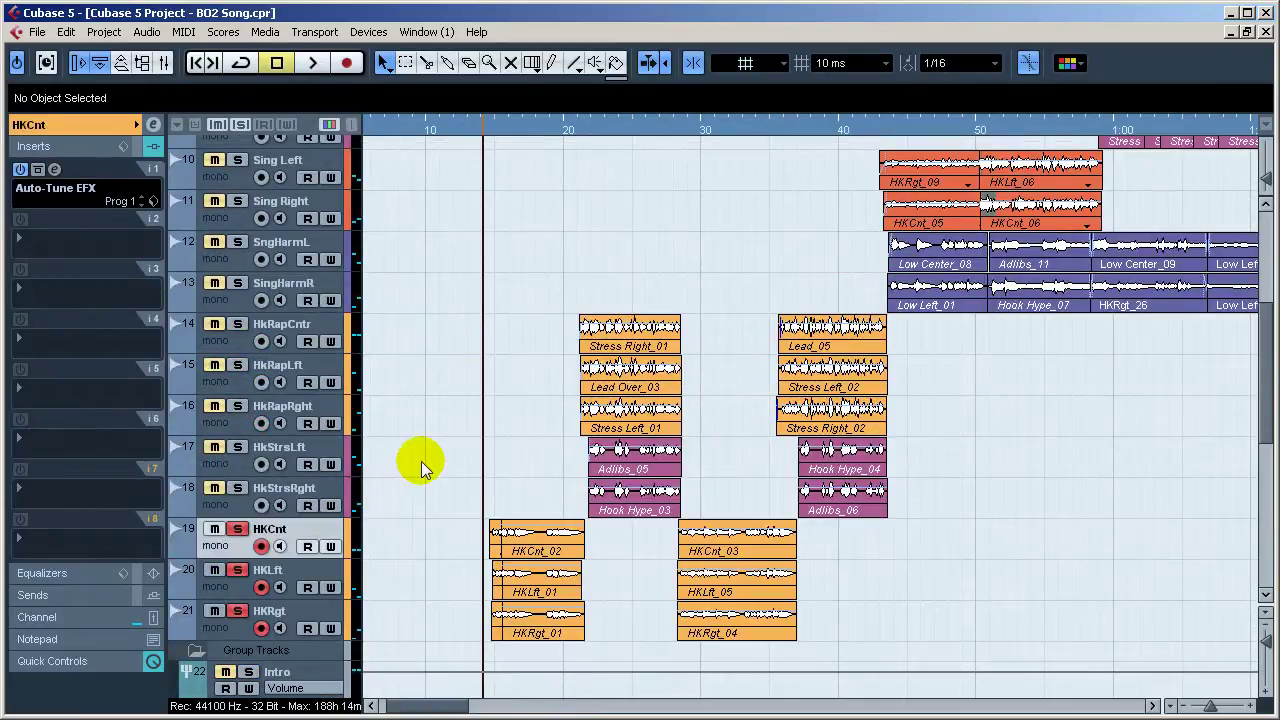
# Step: Play the soloed hook tracks from about 14 seconds and again from about 28 seconds
pyautogui.press('space')
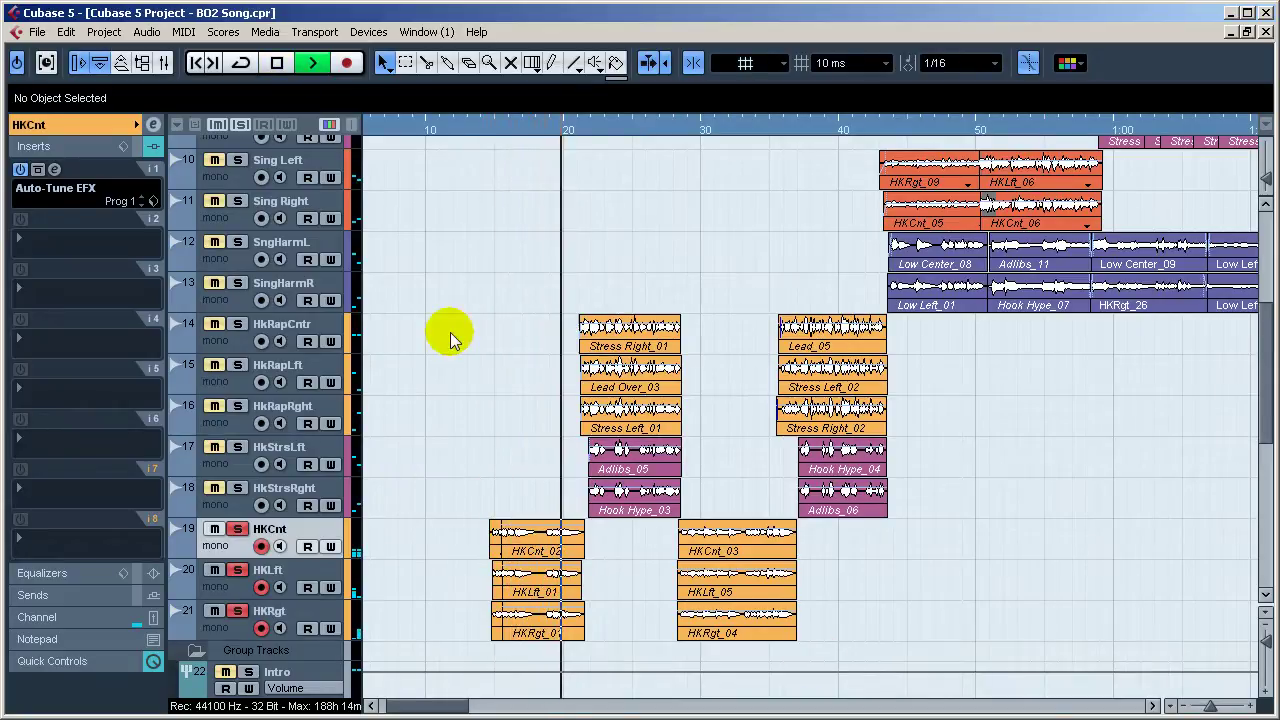
pyautogui.press('space')
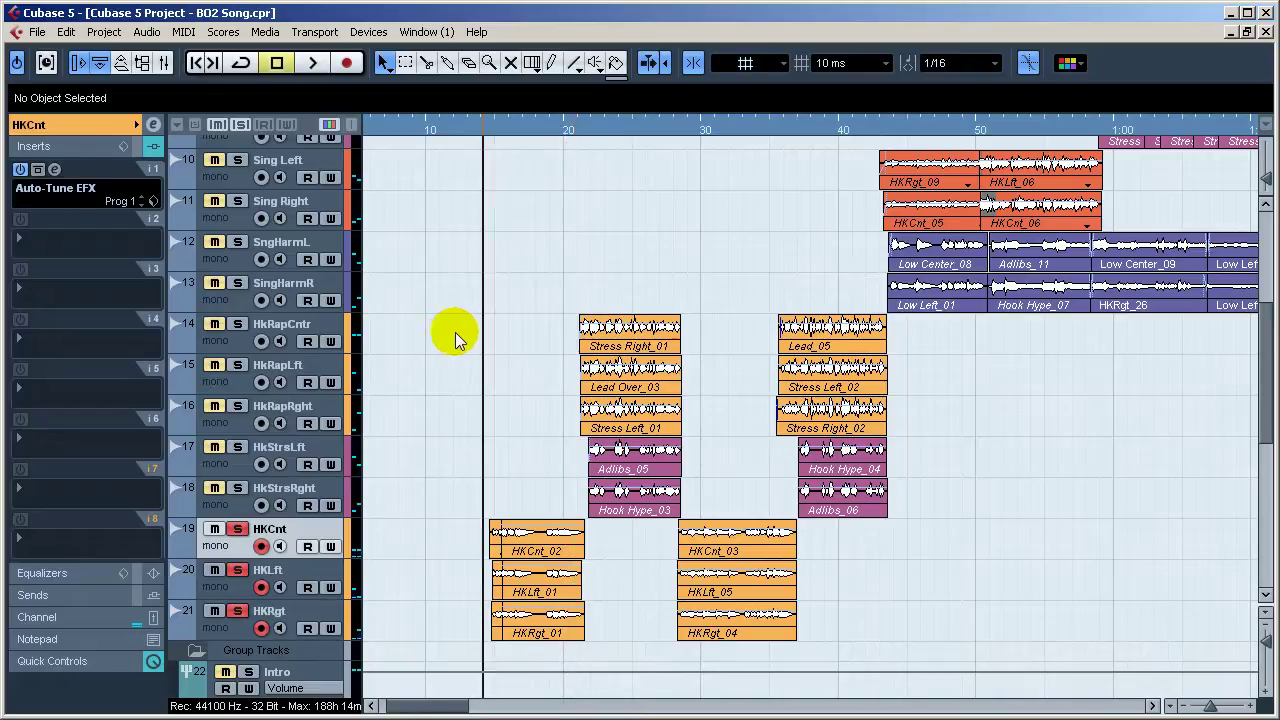
pyautogui.click(681, 127)
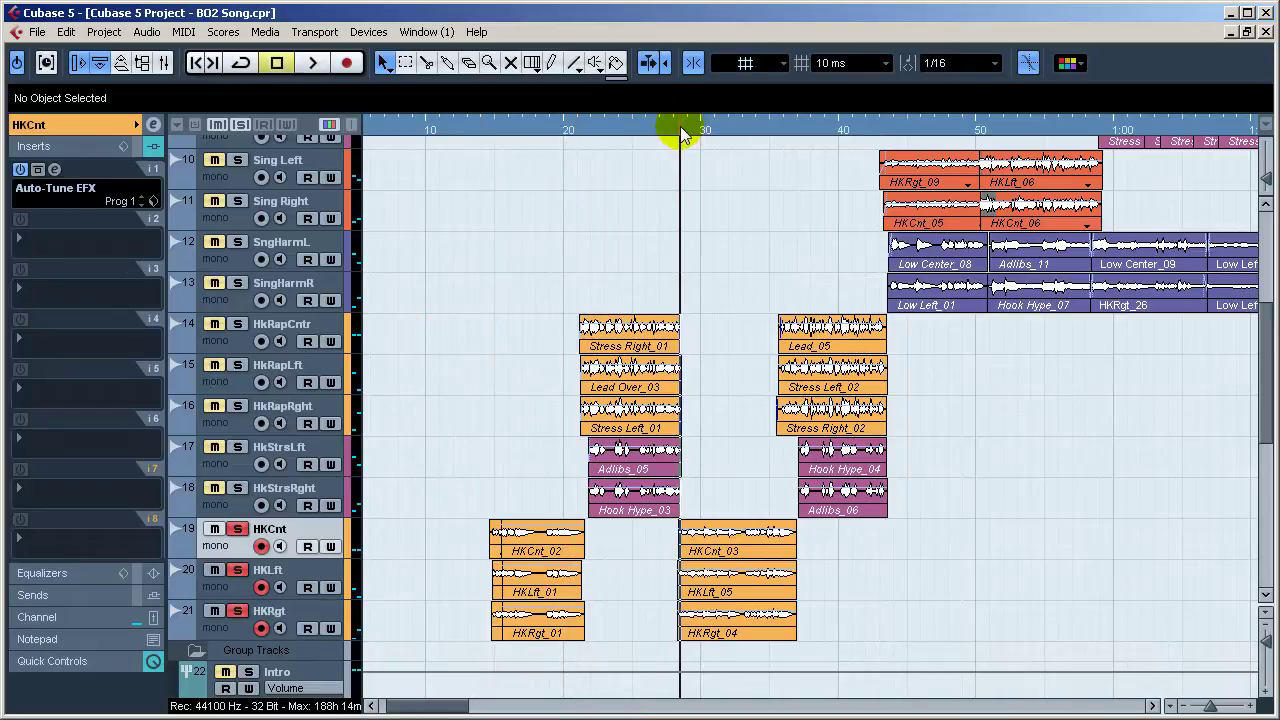
pyautogui.press('space')
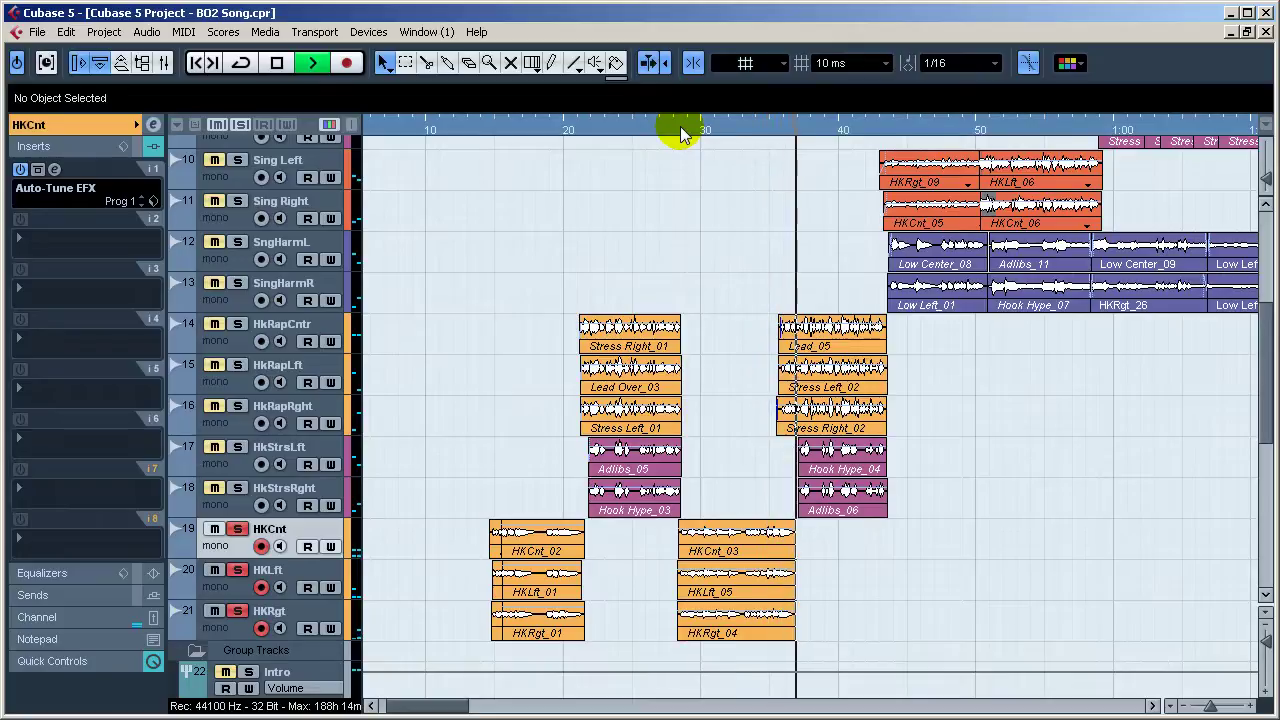
pyautogui.press('space')
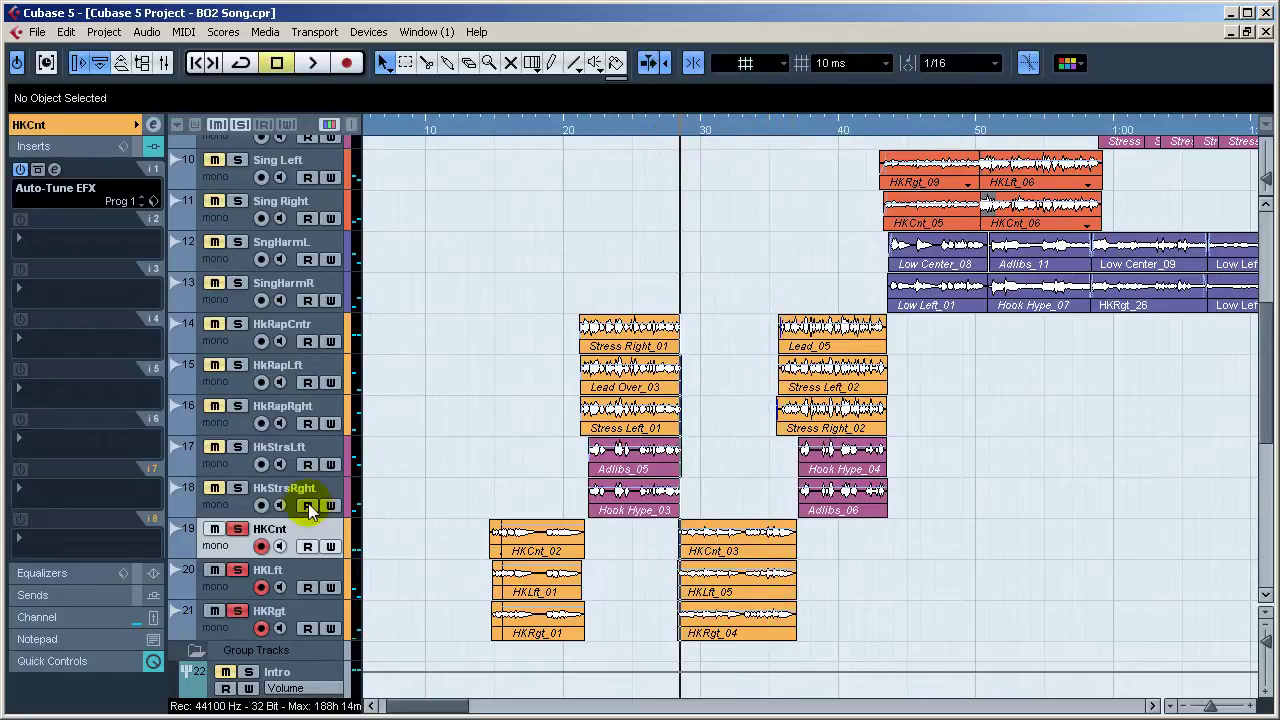
# Step: Show the HKCnt track's volume, pan and routing settings in place of its inserts, keeping the pan centred
pyautogui.click(261, 545)
pyautogui.click(88, 146)
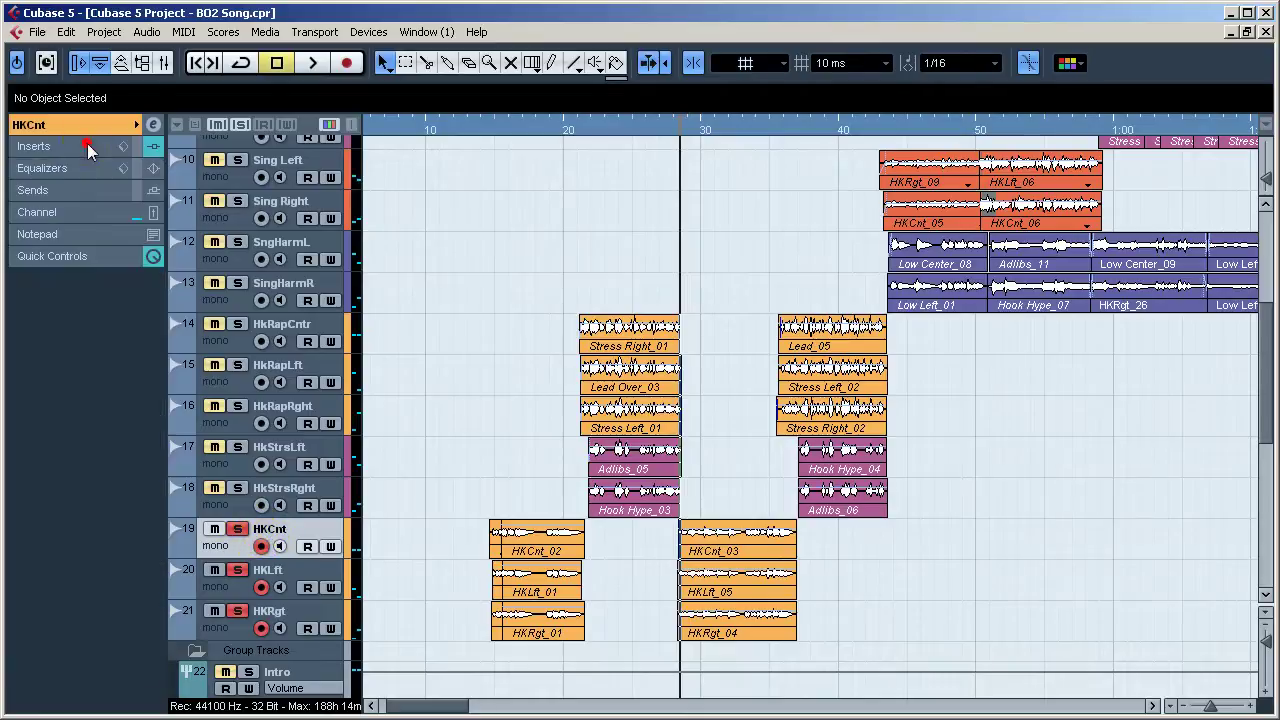
pyautogui.click(76, 124)
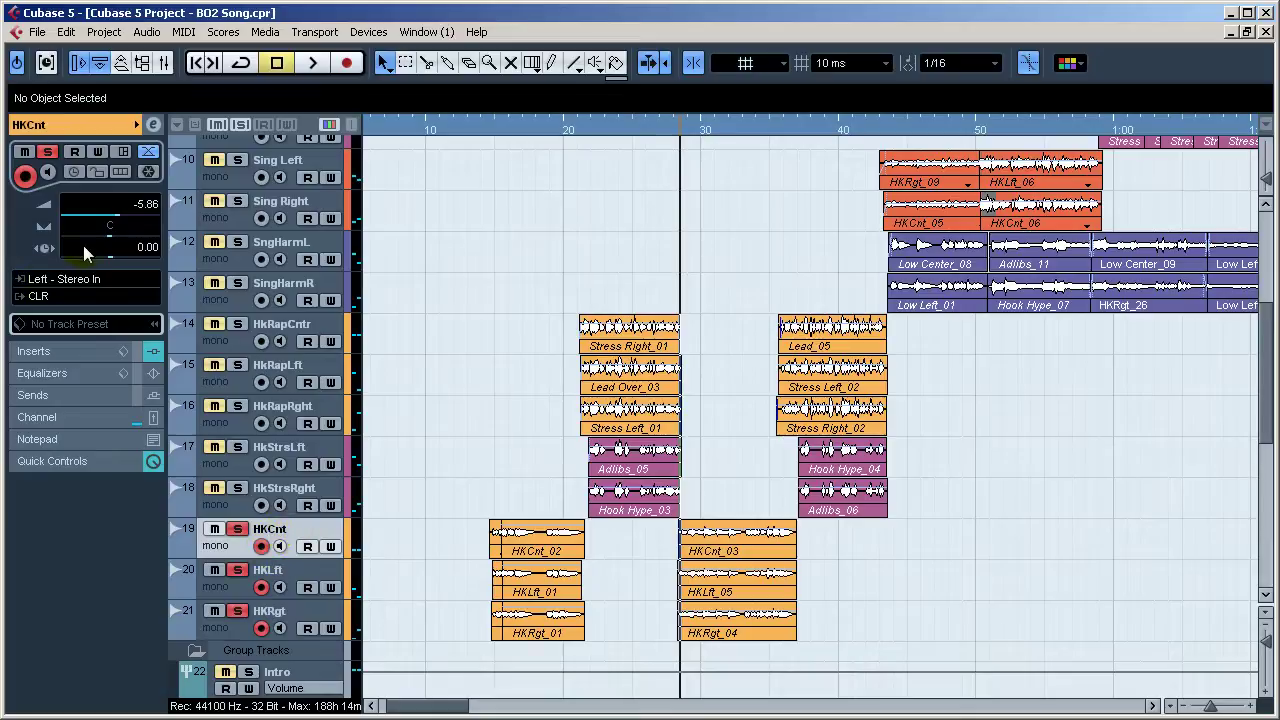
pyautogui.moveTo(112, 233); pyautogui.dragTo(108, 247)
pyautogui.click(110, 236)
pyautogui.doubleClick(110, 234)
pyautogui.keyDown('ctrl'); pyautogui.click(113, 235); pyautogui.keyUp('ctrl')
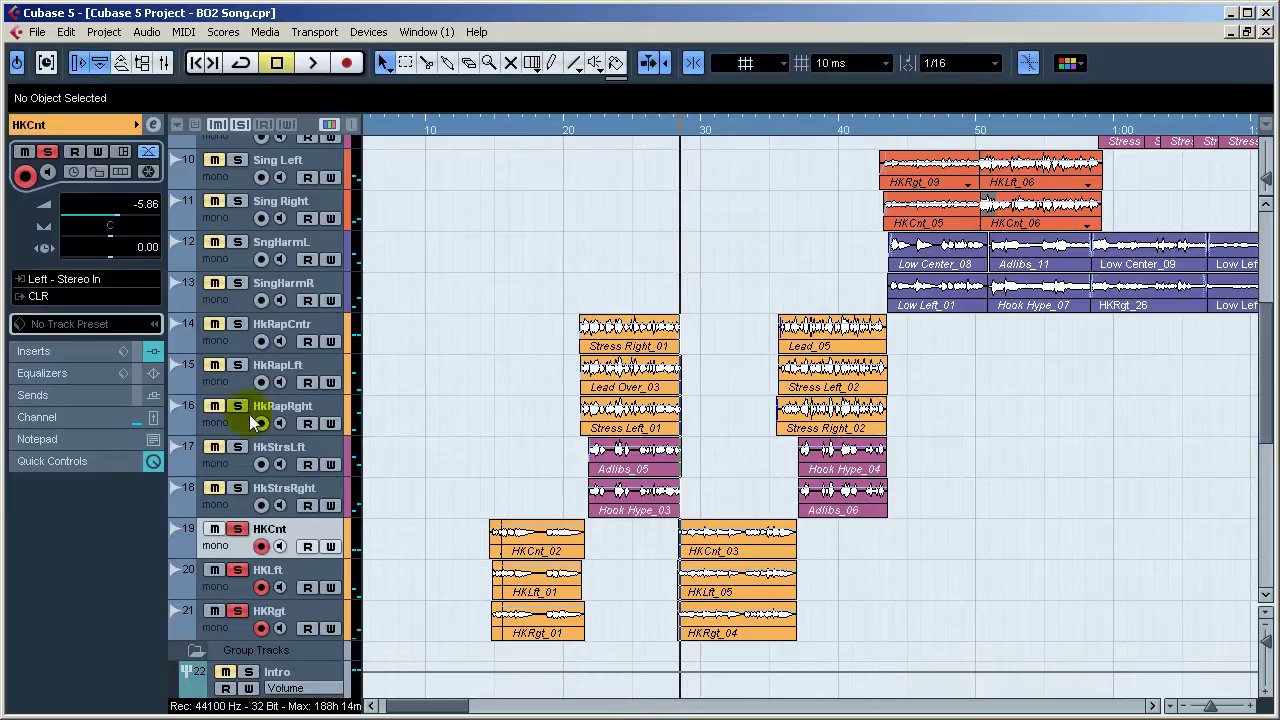
# Step: Check the pan settings of the HKLft and HKRgt tracks and the output routing of all three hook tracks
pyautogui.click(295, 571)
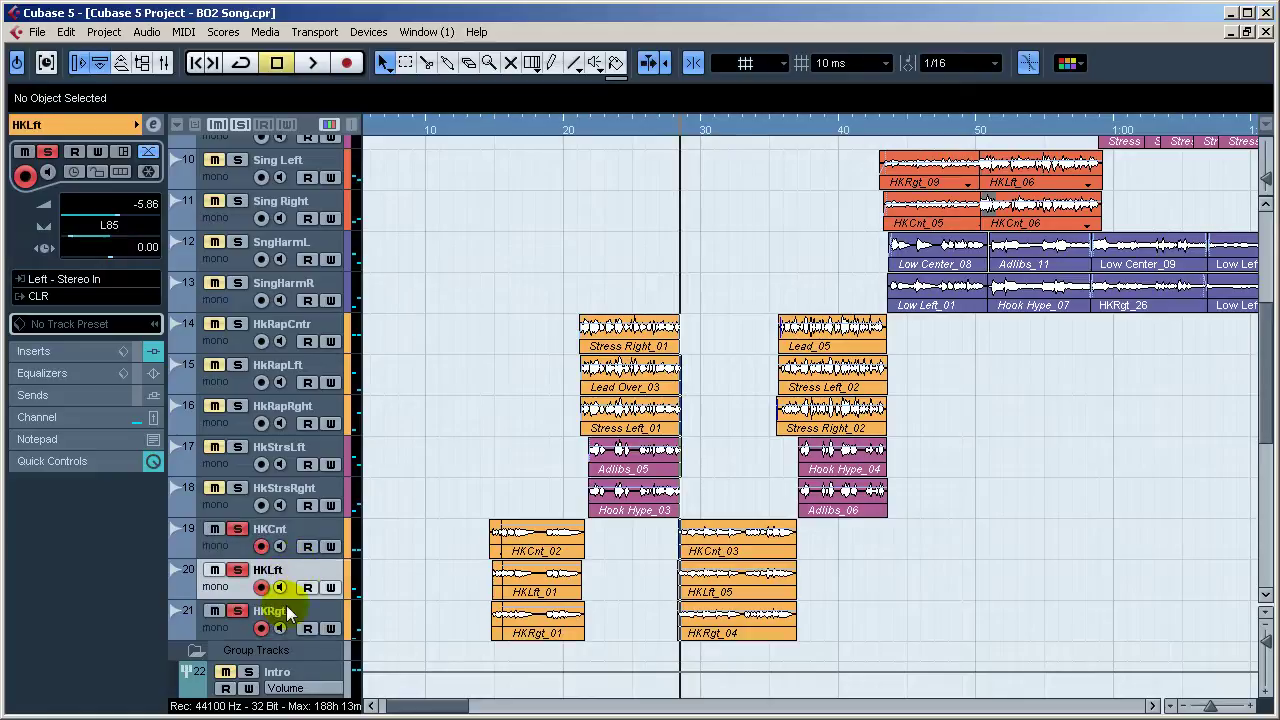
pyautogui.keyDown('shift'); pyautogui.click(292, 618); pyautogui.keyUp('shift')
pyautogui.click(293, 576)
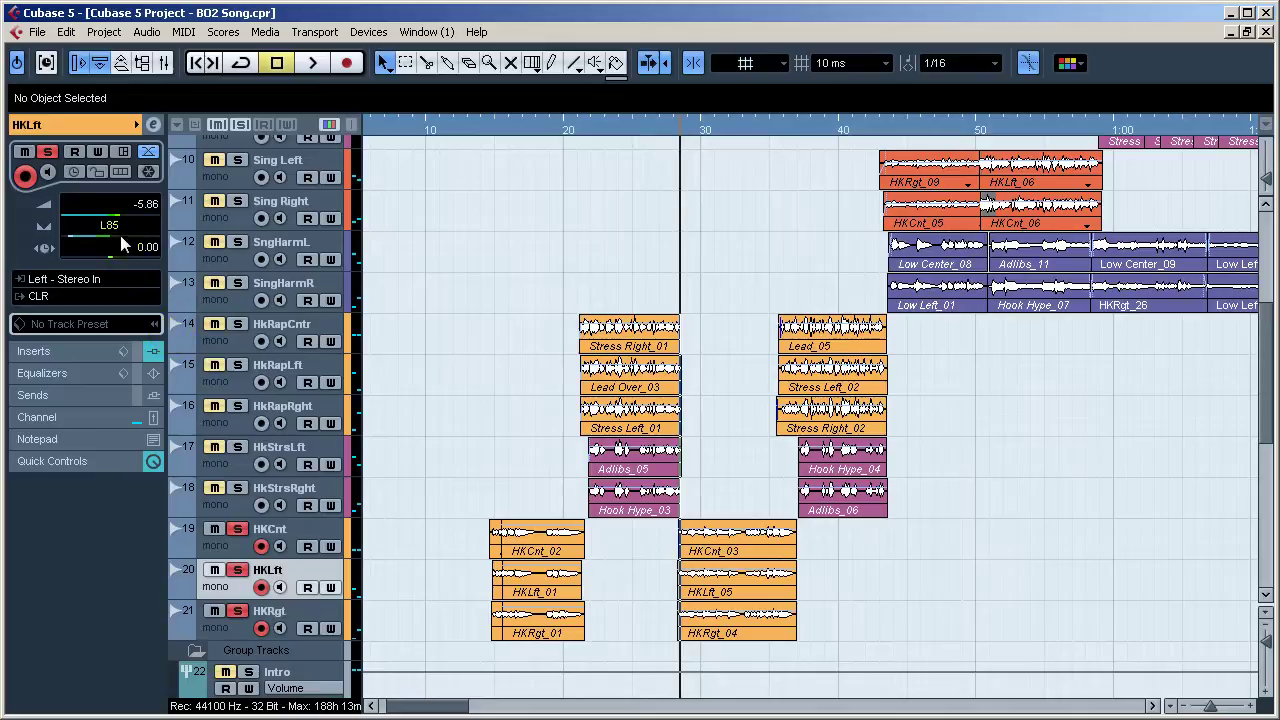
pyautogui.keyDown('shift'); pyautogui.click(282, 612); pyautogui.keyUp('shift')
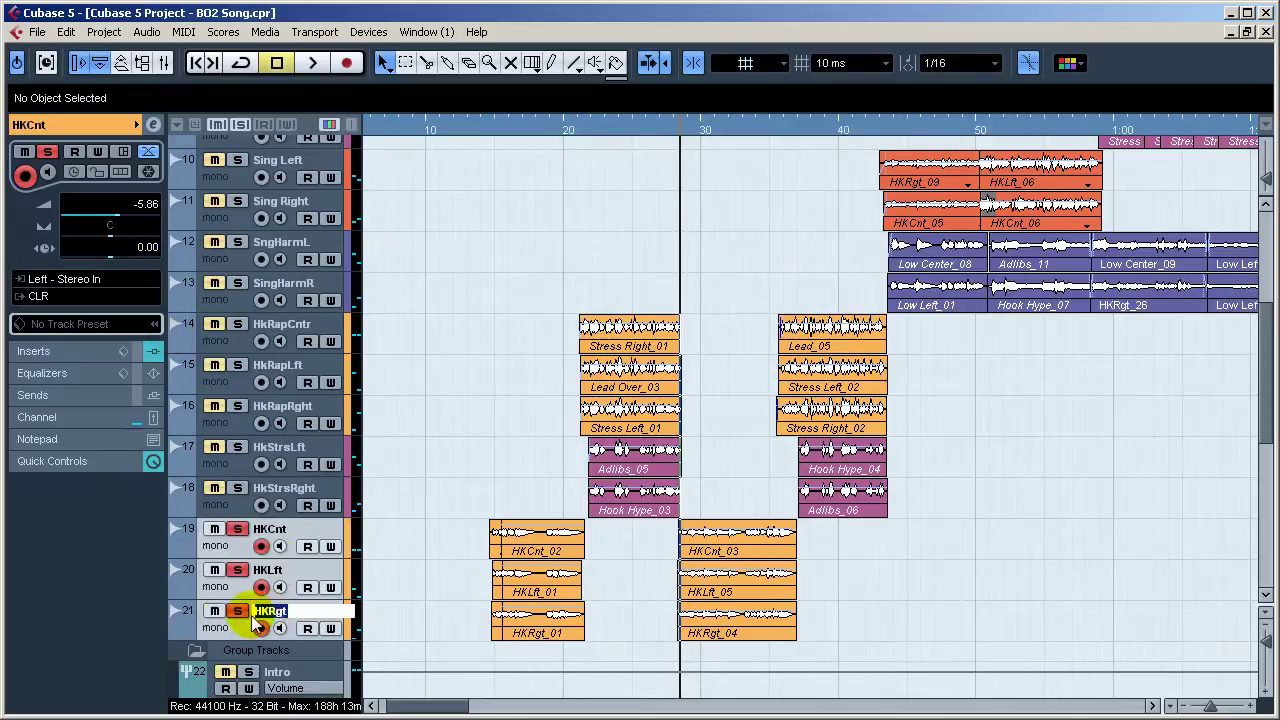
pyautogui.click(217, 630)
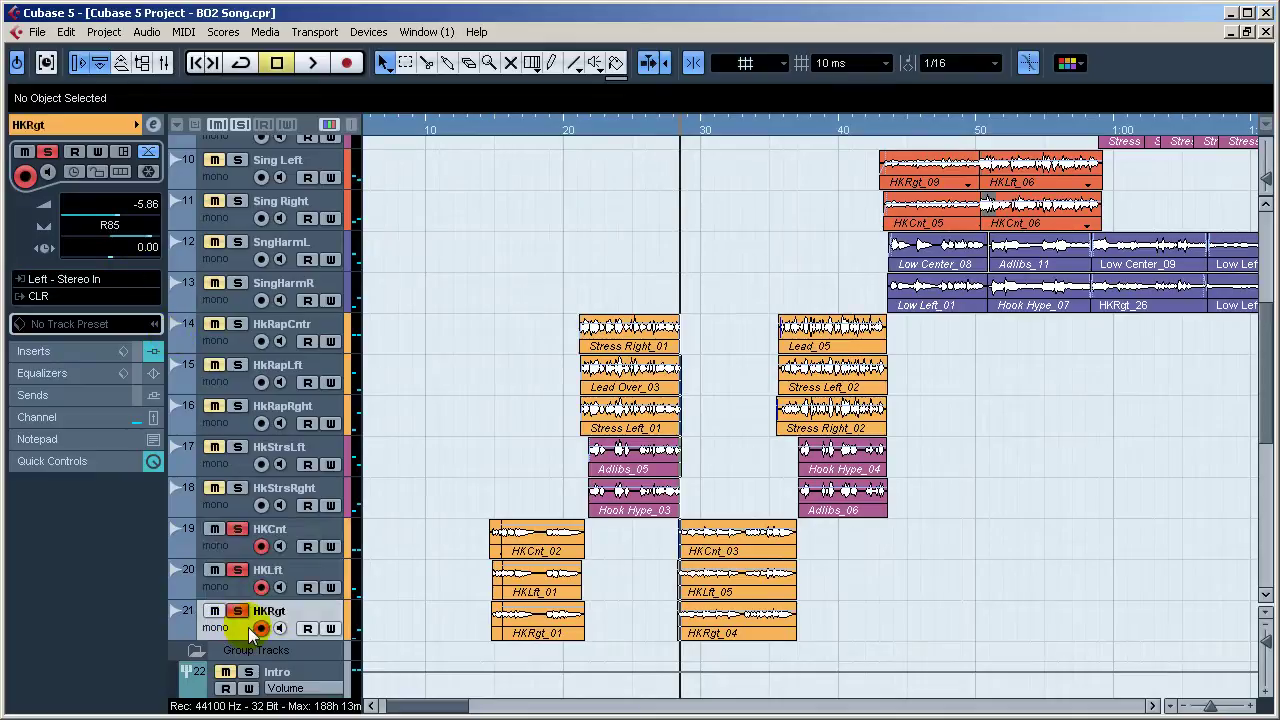
pyautogui.keyDown('shift'); pyautogui.click(242, 548); pyautogui.keyUp('shift')
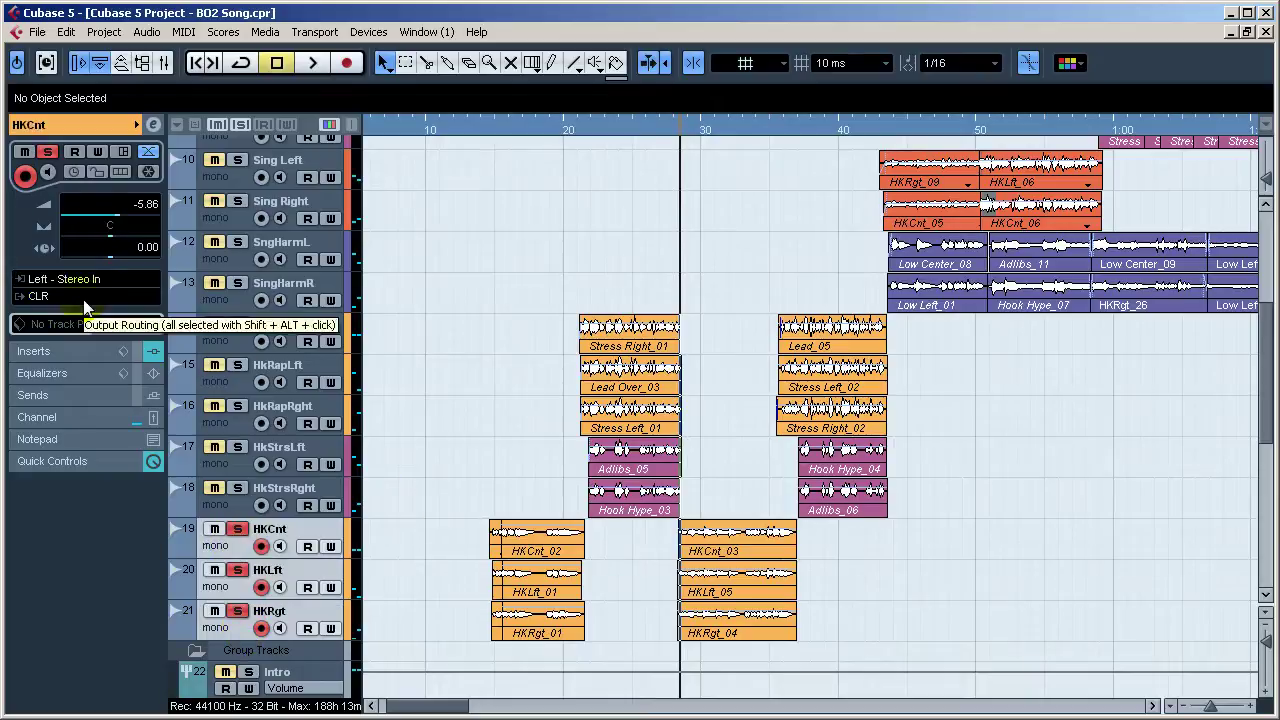
# Step: Show the insert effects of the CLR group and those of the HKCnt track
pyautogui.scroll(-4, 449, 388)
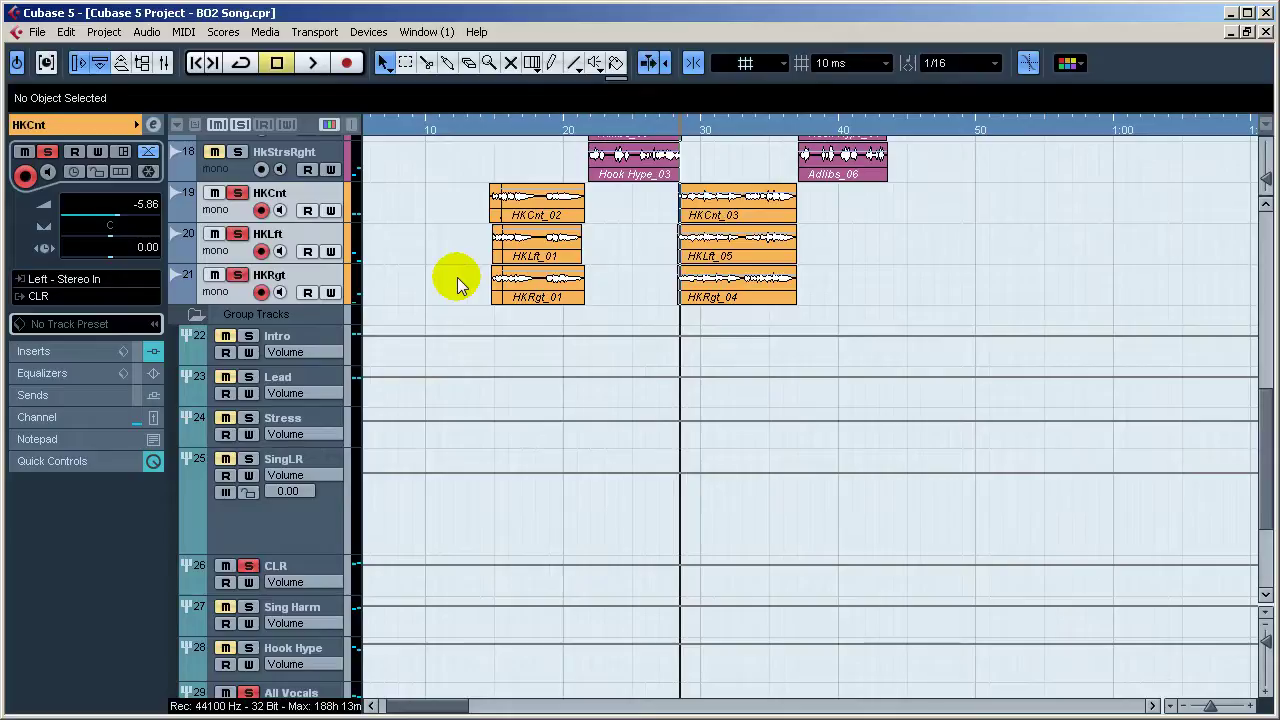
pyautogui.scroll(-3, 457, 277)
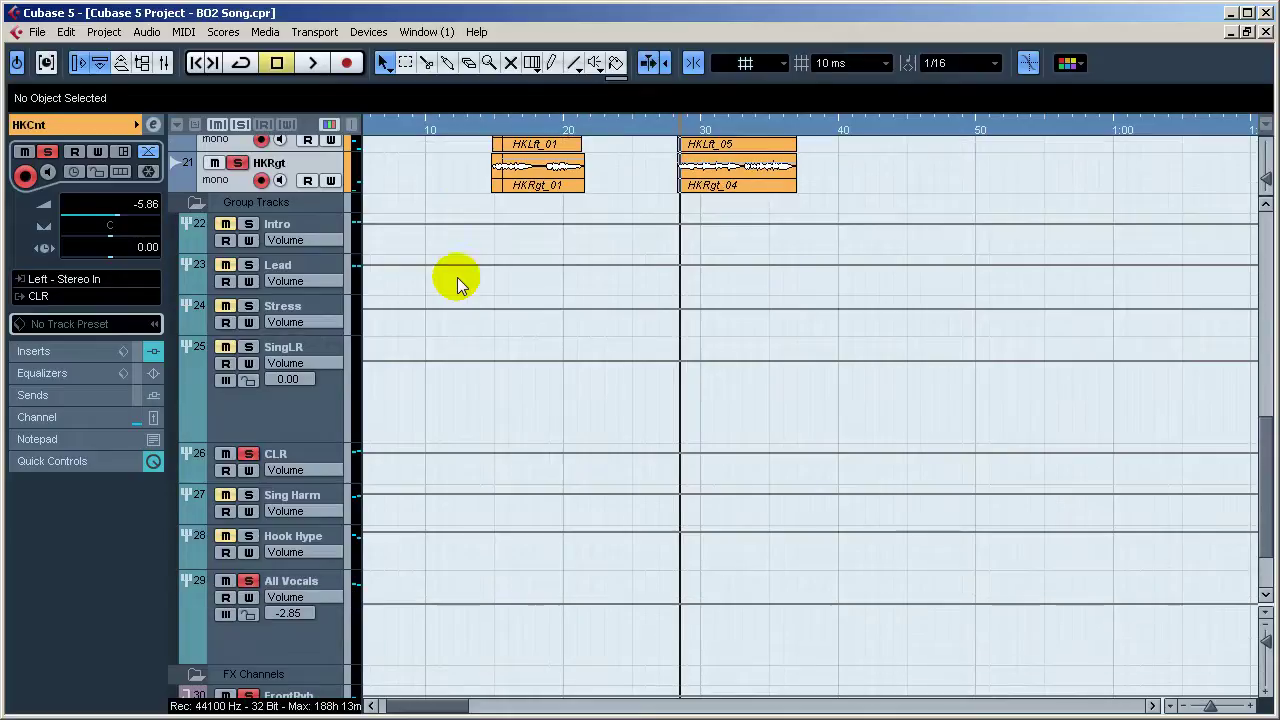
pyautogui.click(286, 452)
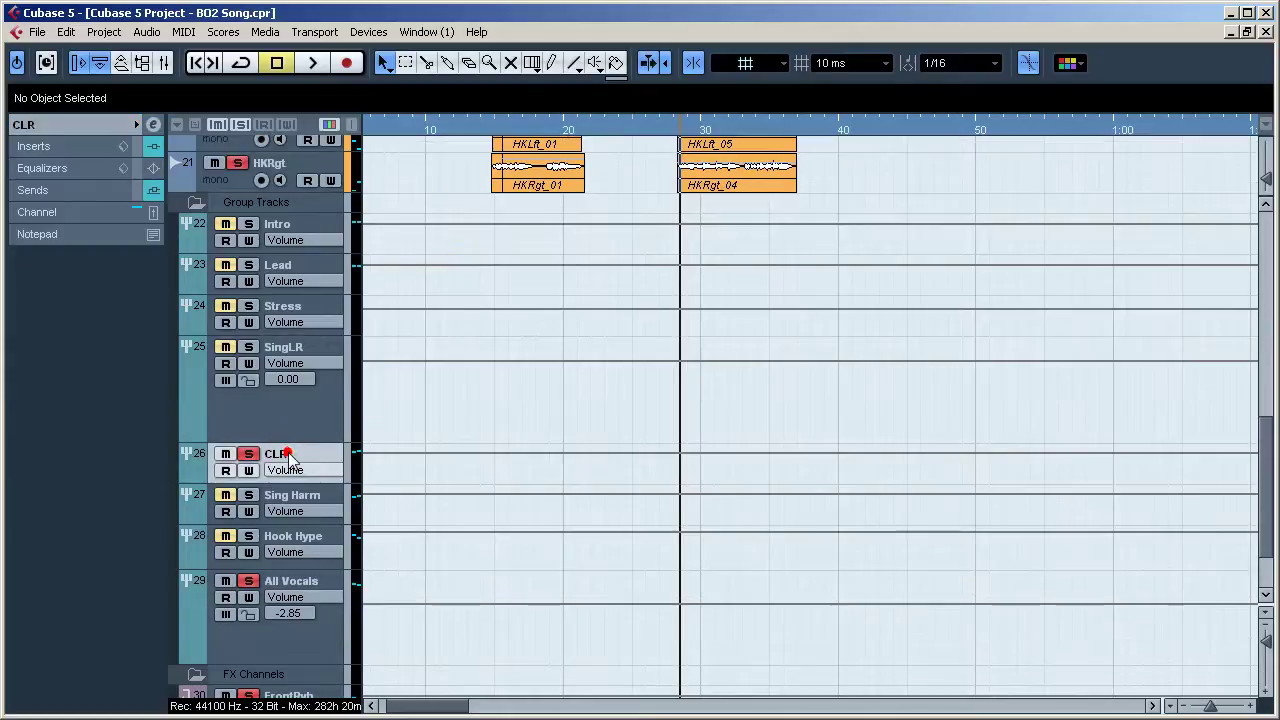
pyautogui.click(72, 148)
pyautogui.scroll(9, 435, 406)
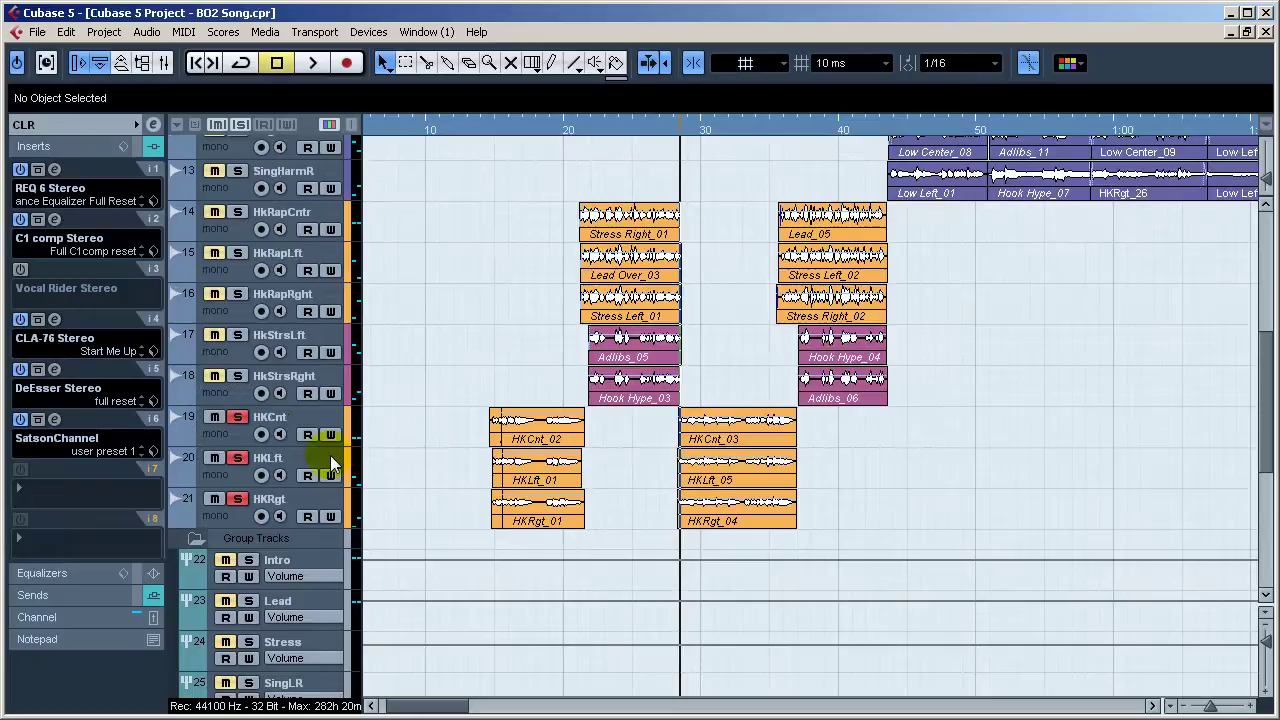
pyautogui.click(245, 440)
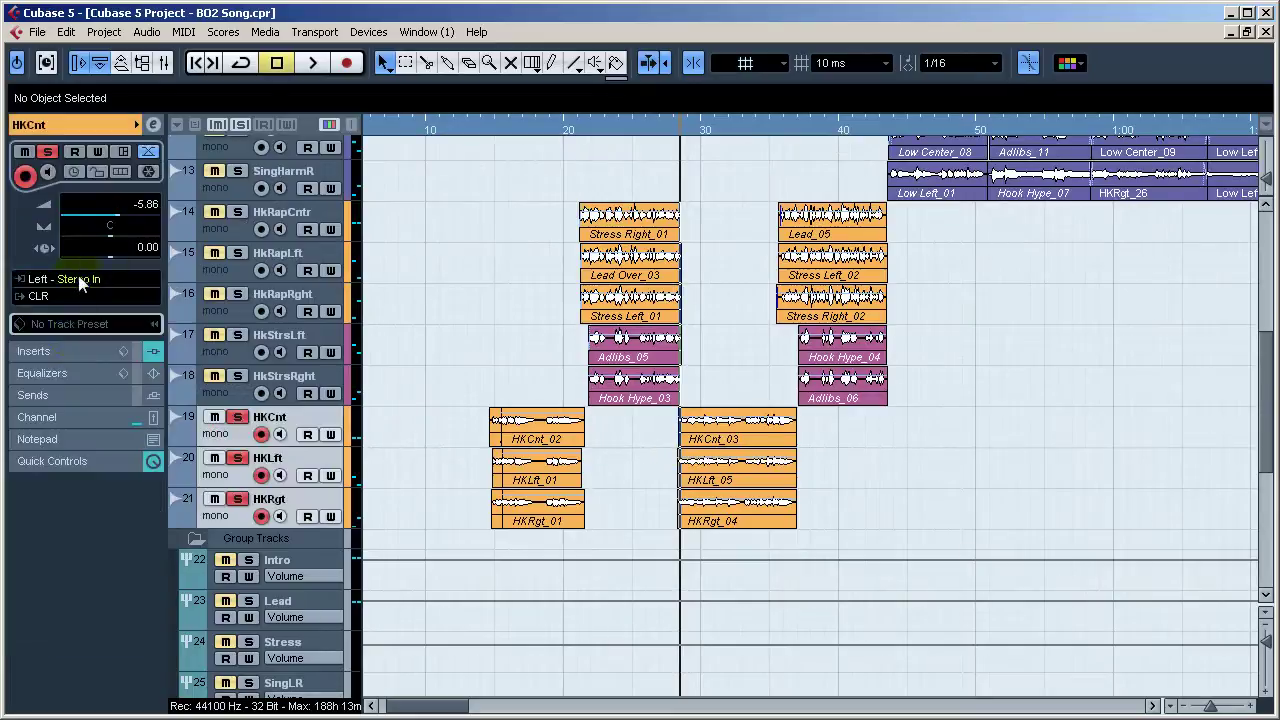
pyautogui.click(69, 352)
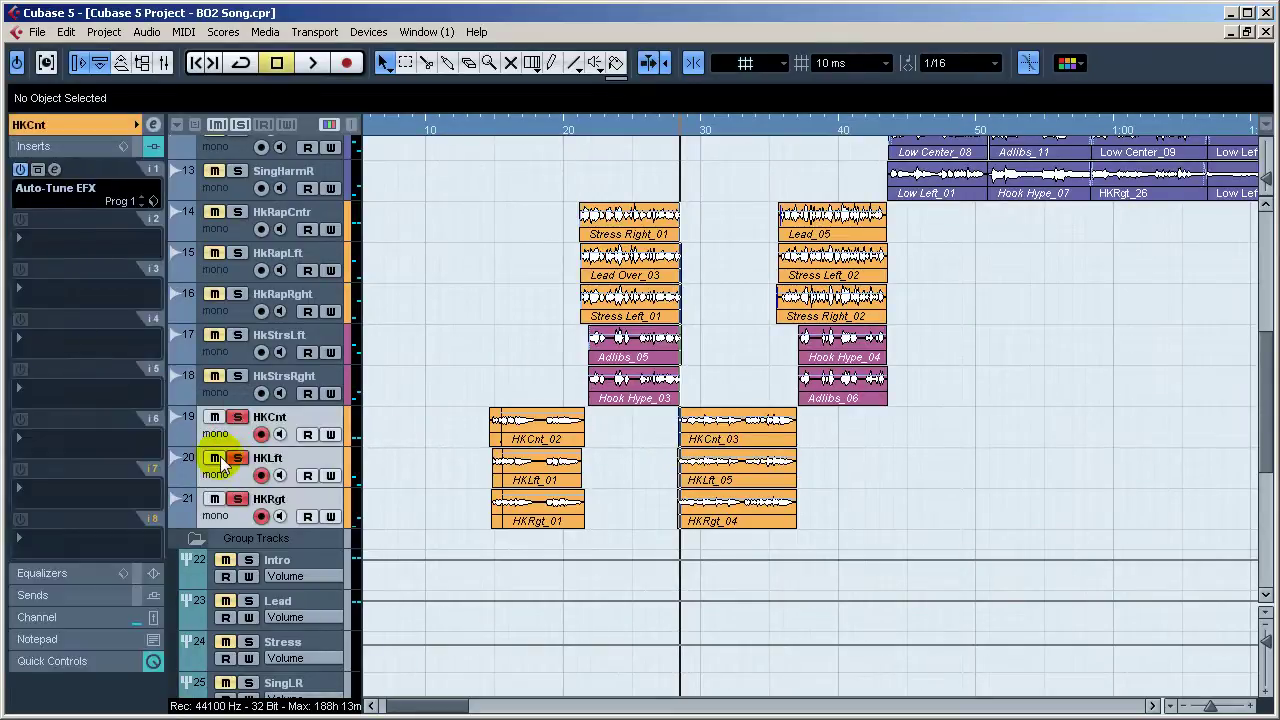
# Step: Turn off the solos, mute the HKCnt, HKLft and HKRgt tracks, and select HKLft
pyautogui.click(216, 459)
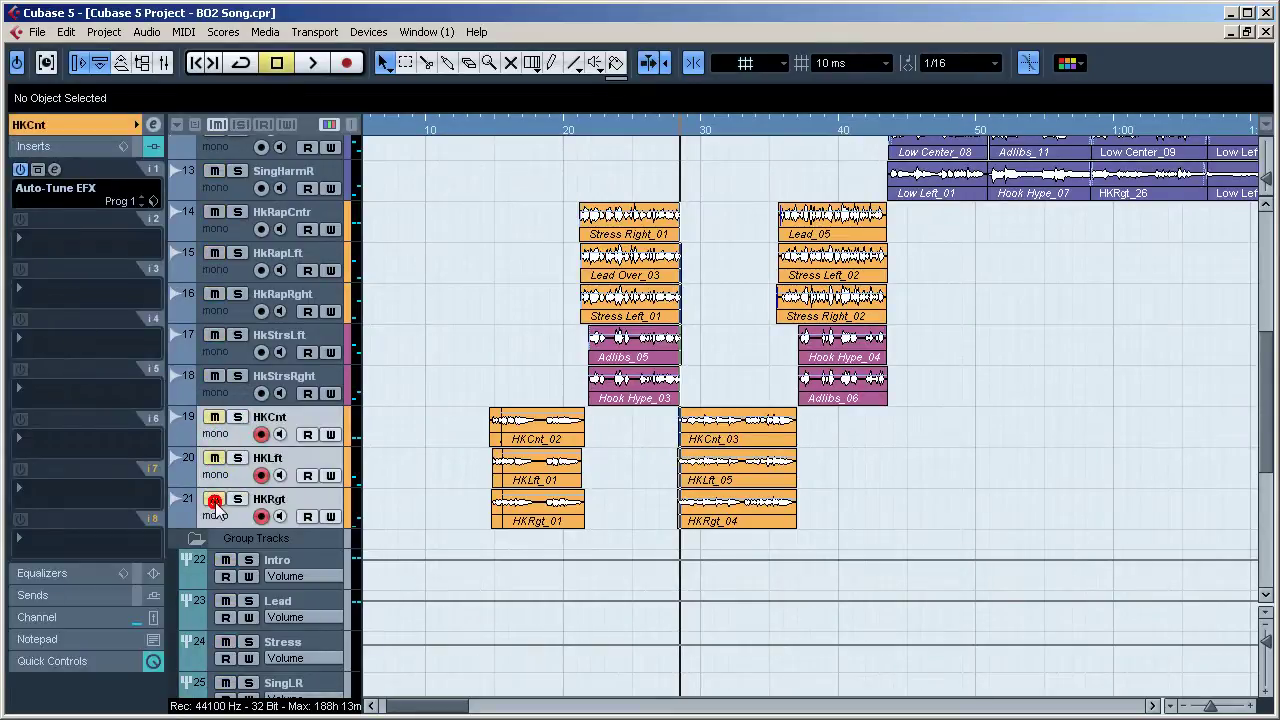
pyautogui.click(300, 462)
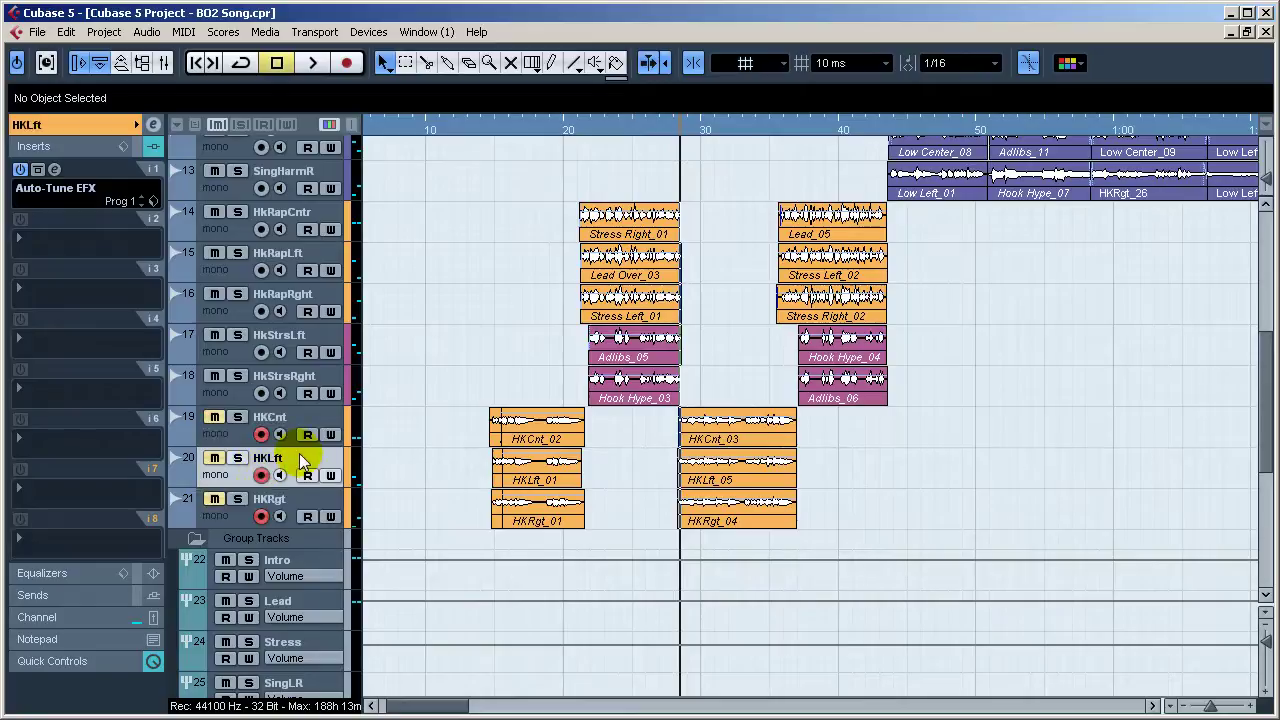
# Step: Unlink the HKCnt, HKLft and HKRgt channels in the mixer and select only HKLft
pyautogui.press('F3')
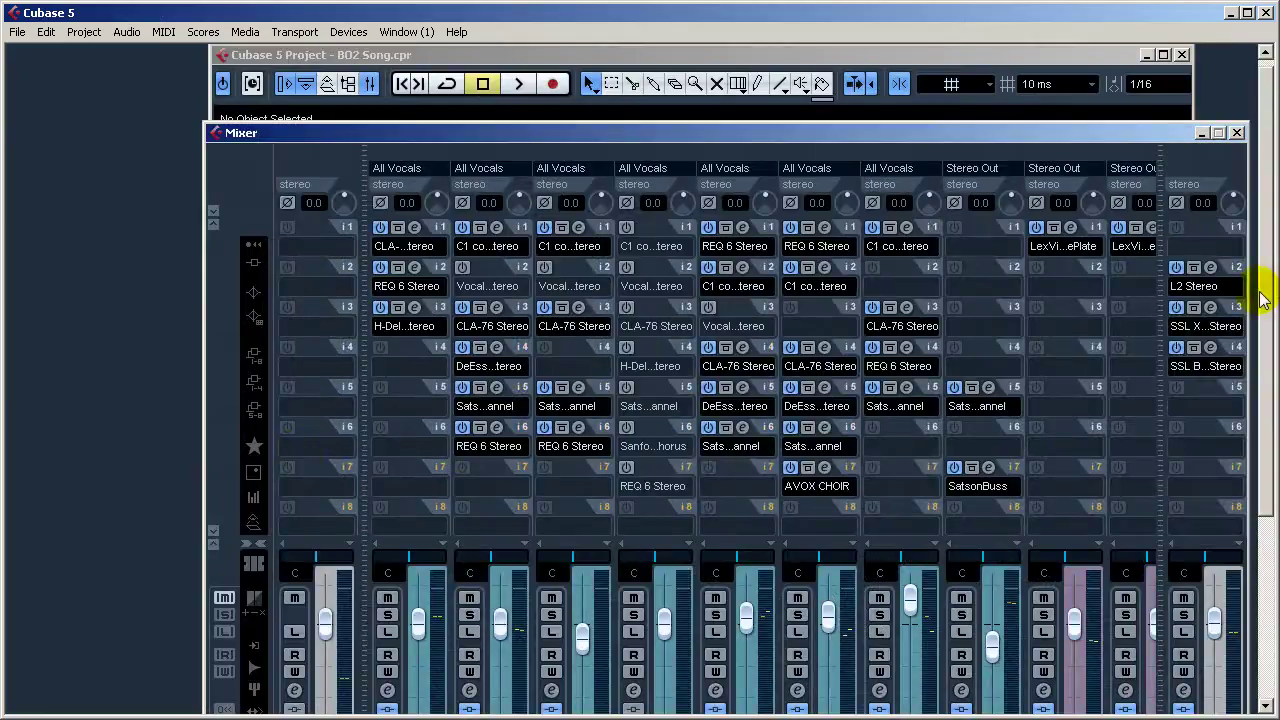
pyautogui.click(1258, 288)
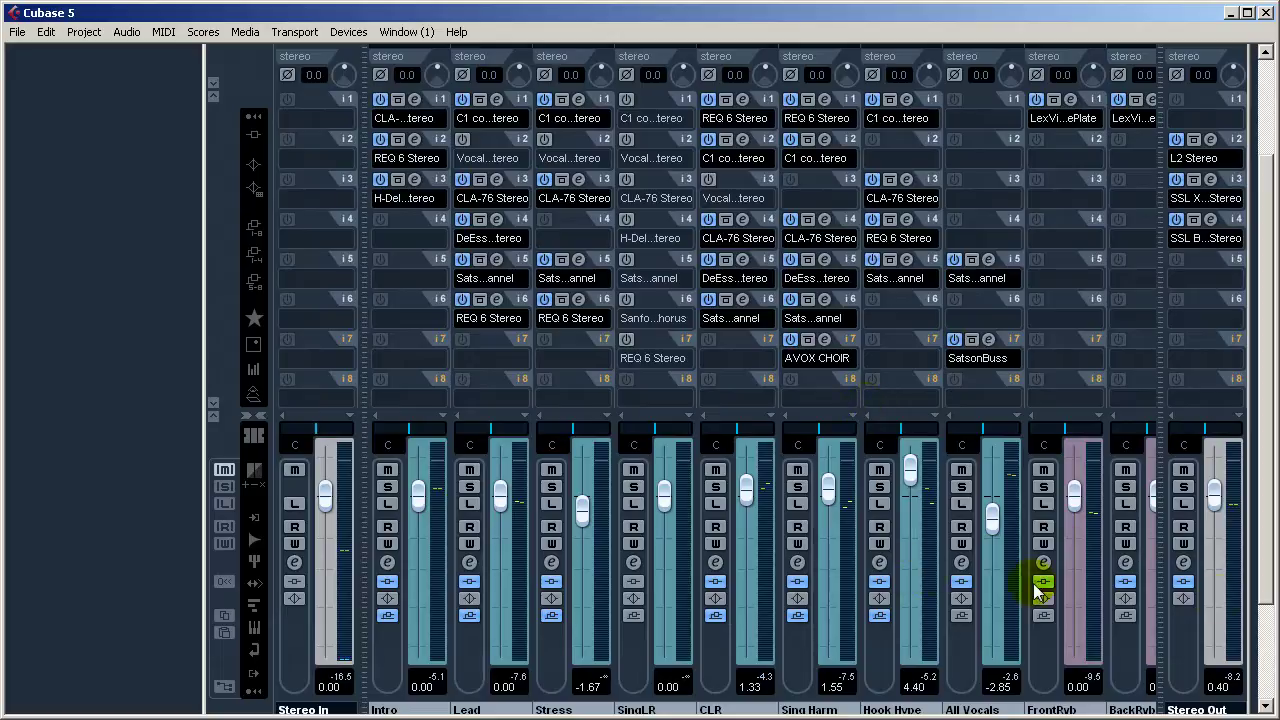
pyautogui.moveTo(1266, 557); pyautogui.dragTo(1268, 630)
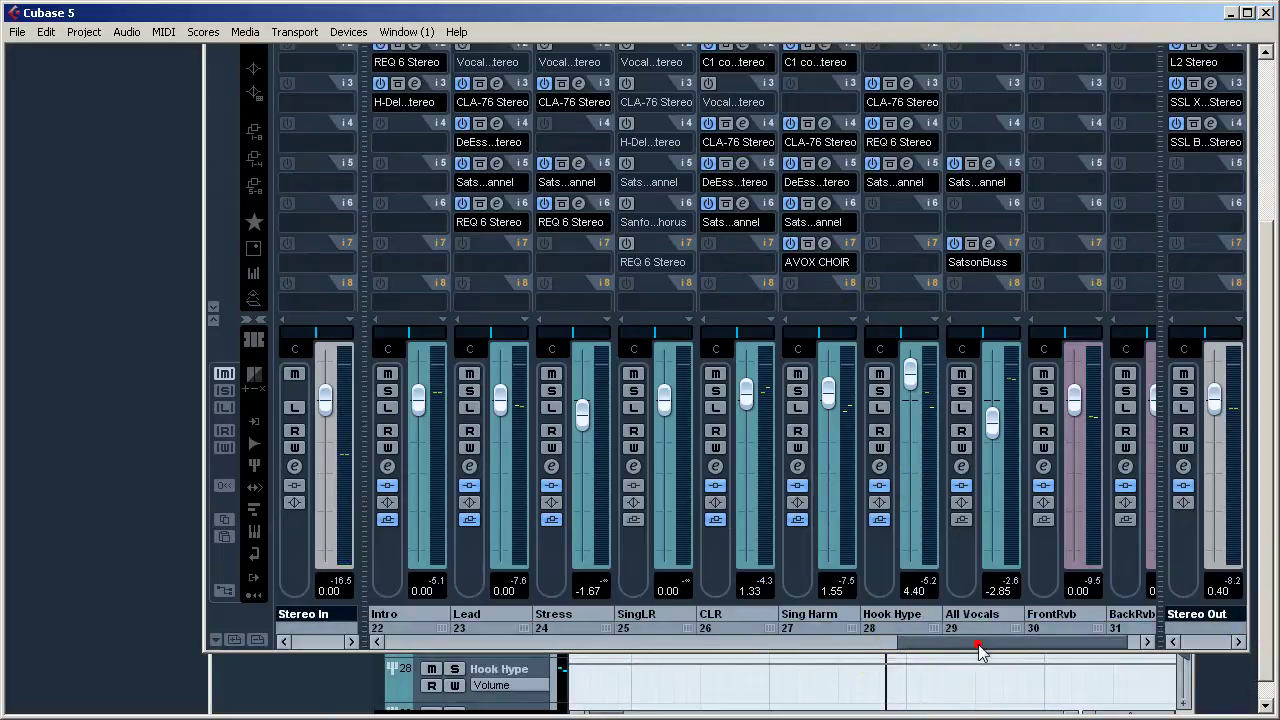
pyautogui.moveTo(978, 650); pyautogui.dragTo(870, 650)
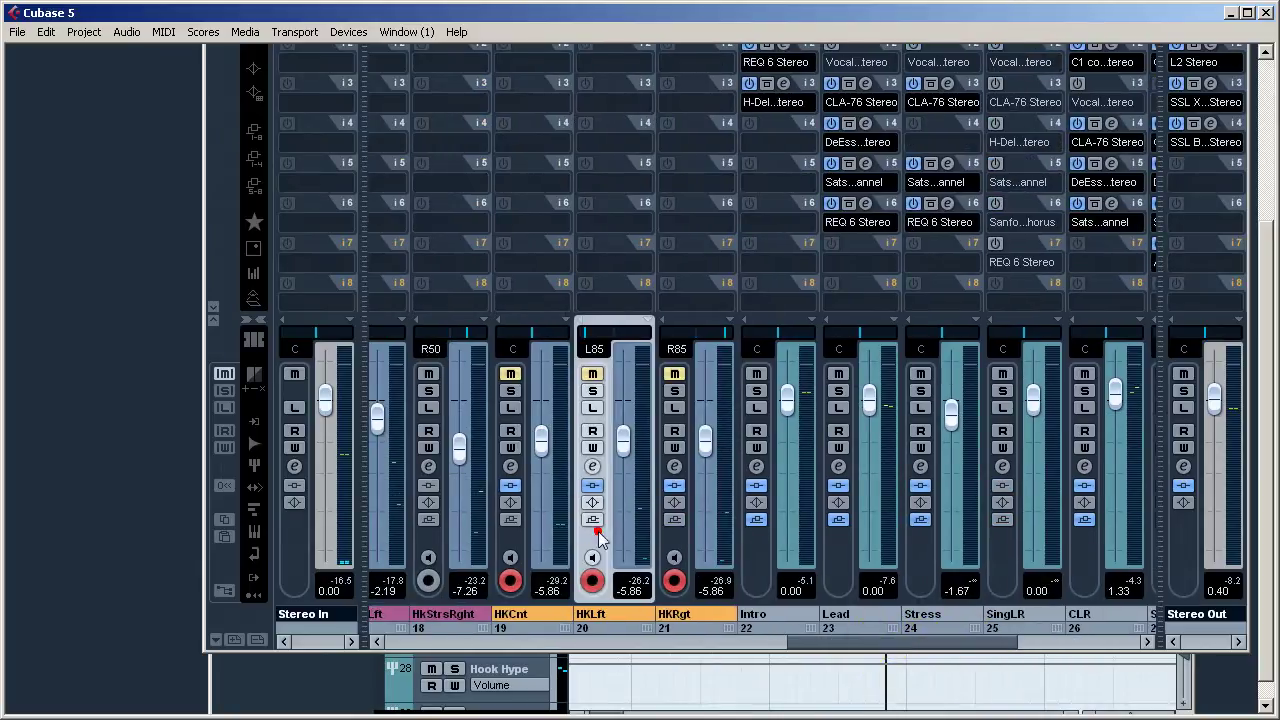
pyautogui.click(671, 541)
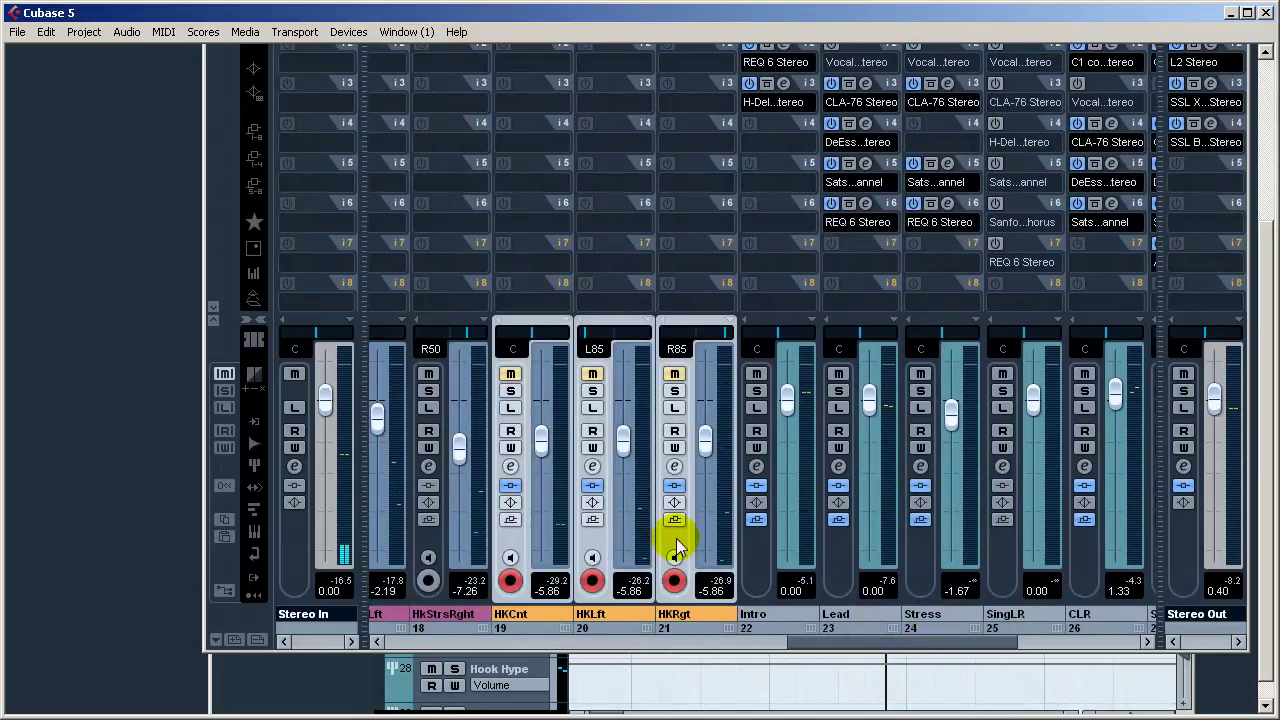
pyautogui.rightClick(675, 538)
pyautogui.click(729, 370)
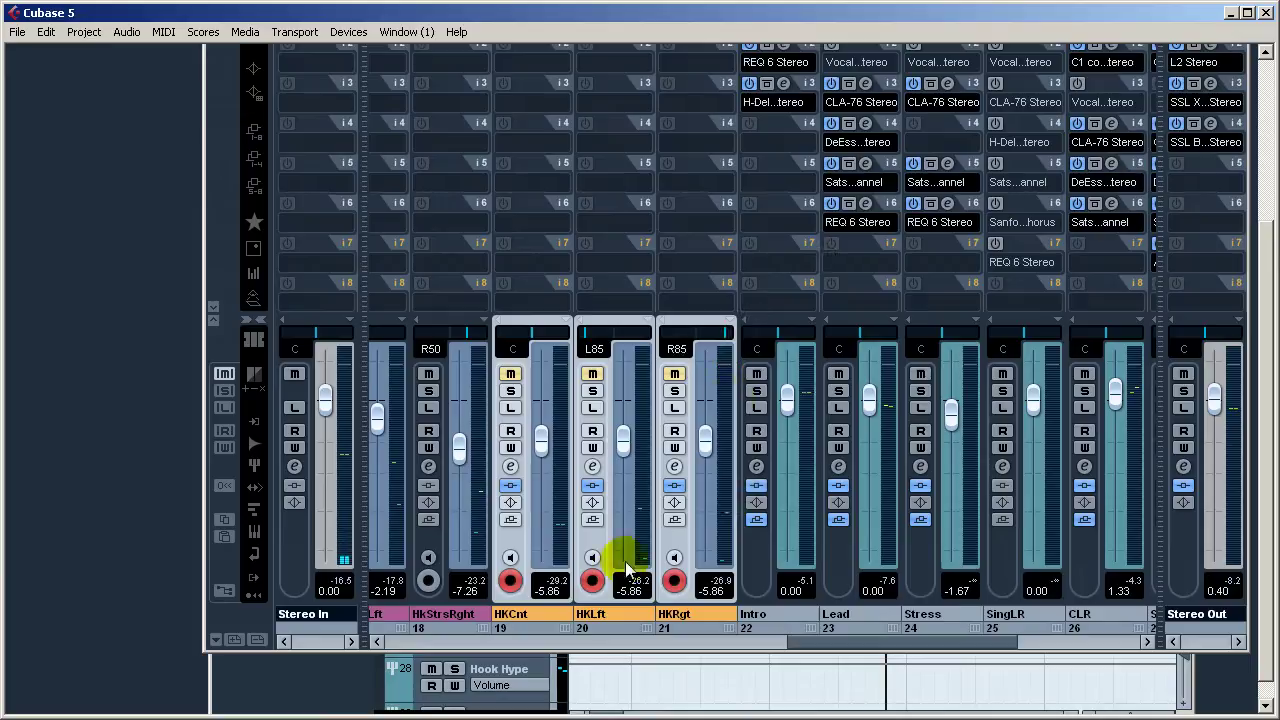
pyautogui.click(605, 545)
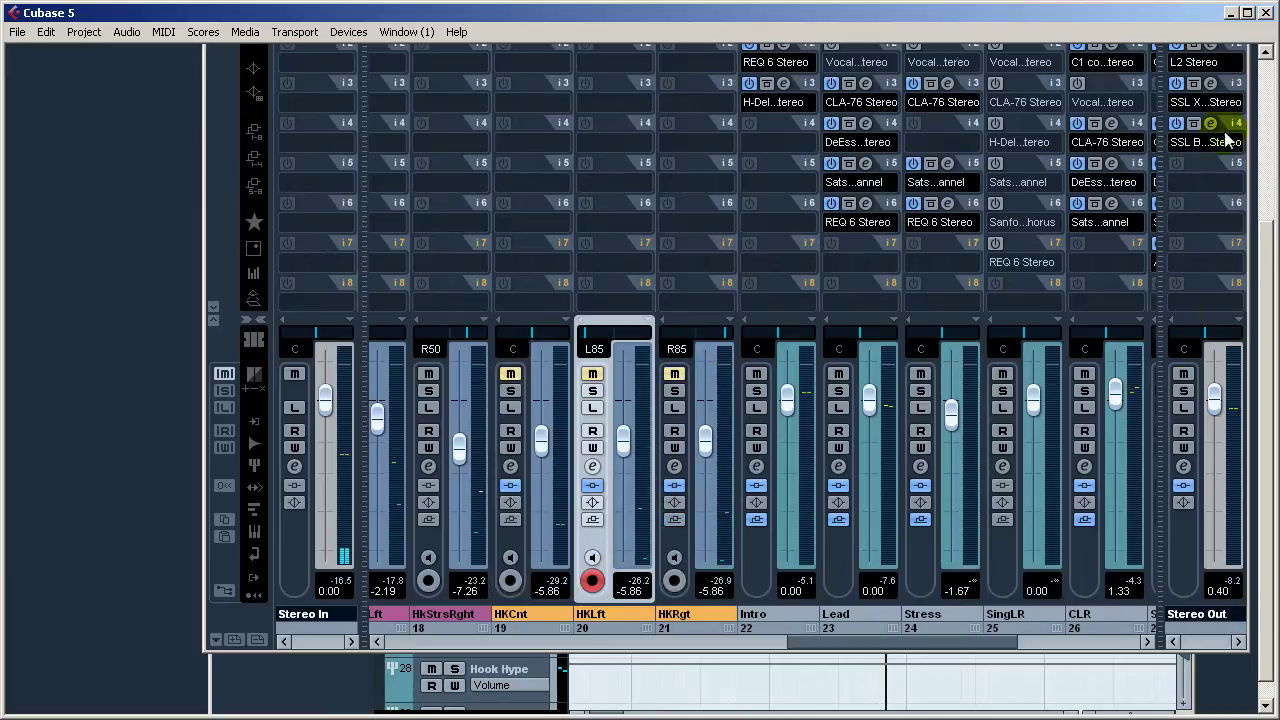
pyautogui.click(1262, 594)
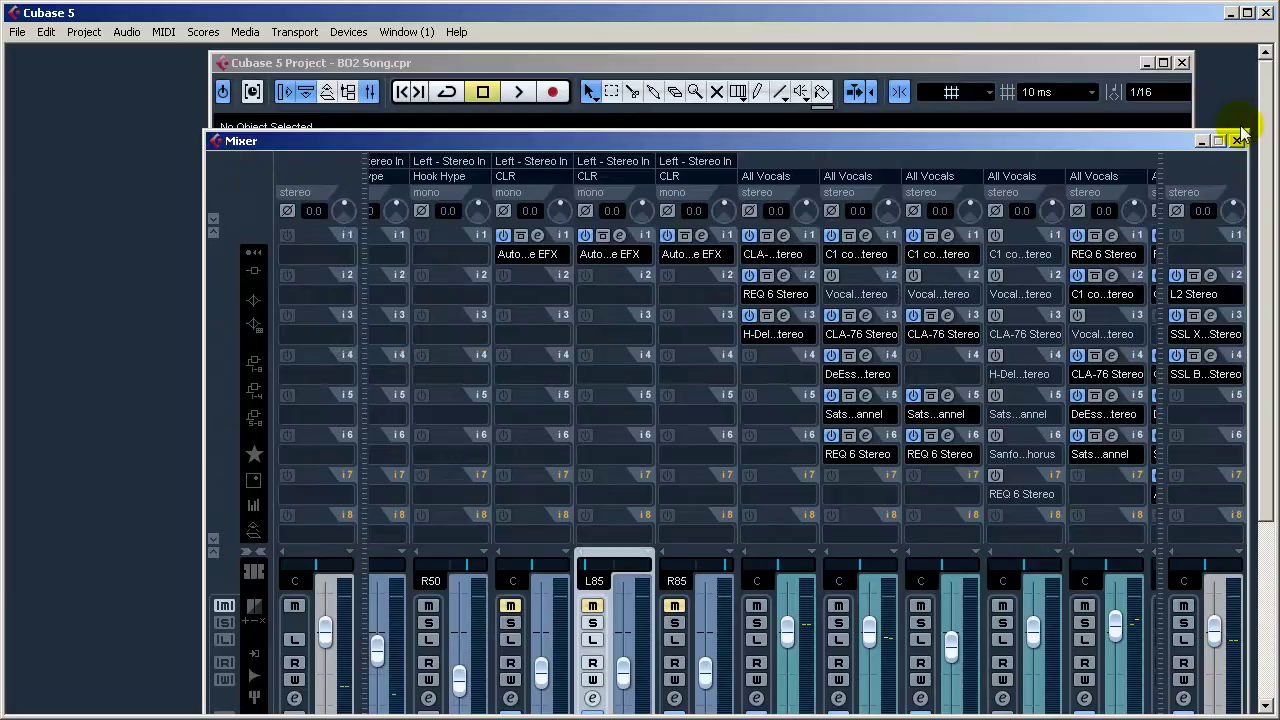
# Step: Close the mixer to return to the maximized project window and solo the HKCnt track
pyautogui.click(1237, 141)
pyautogui.click(1162, 64)
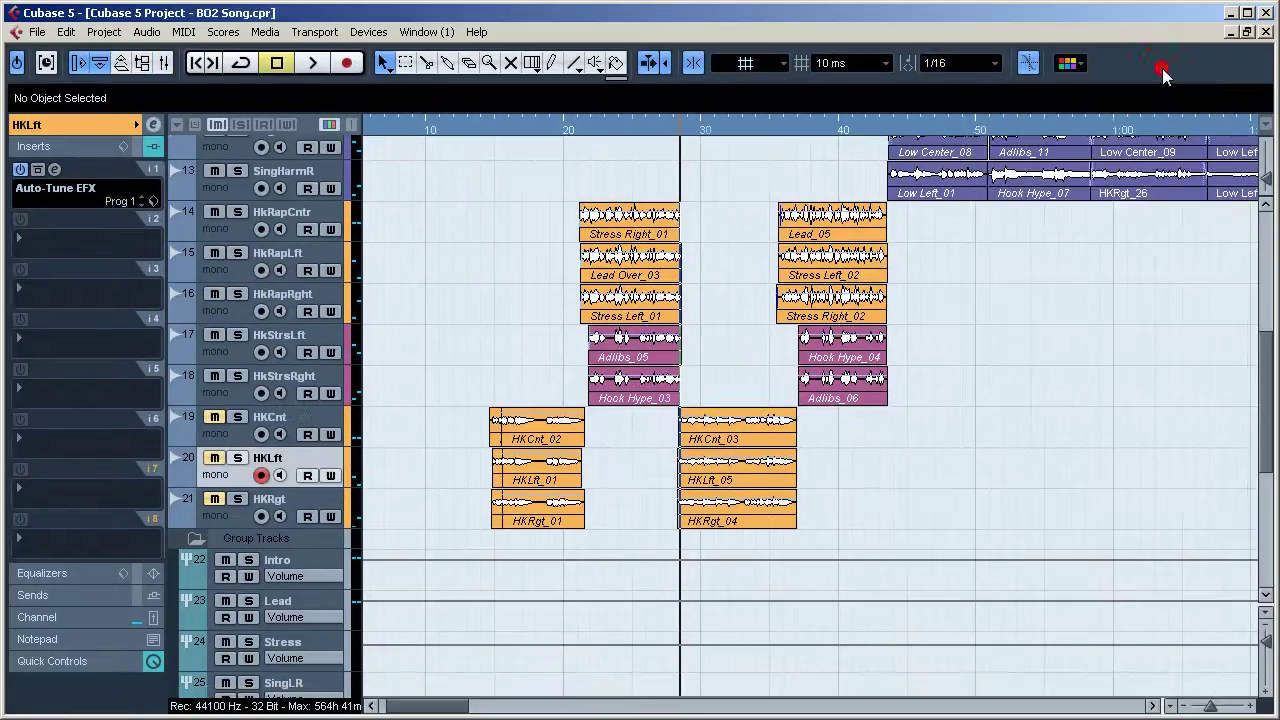
pyautogui.click(298, 422)
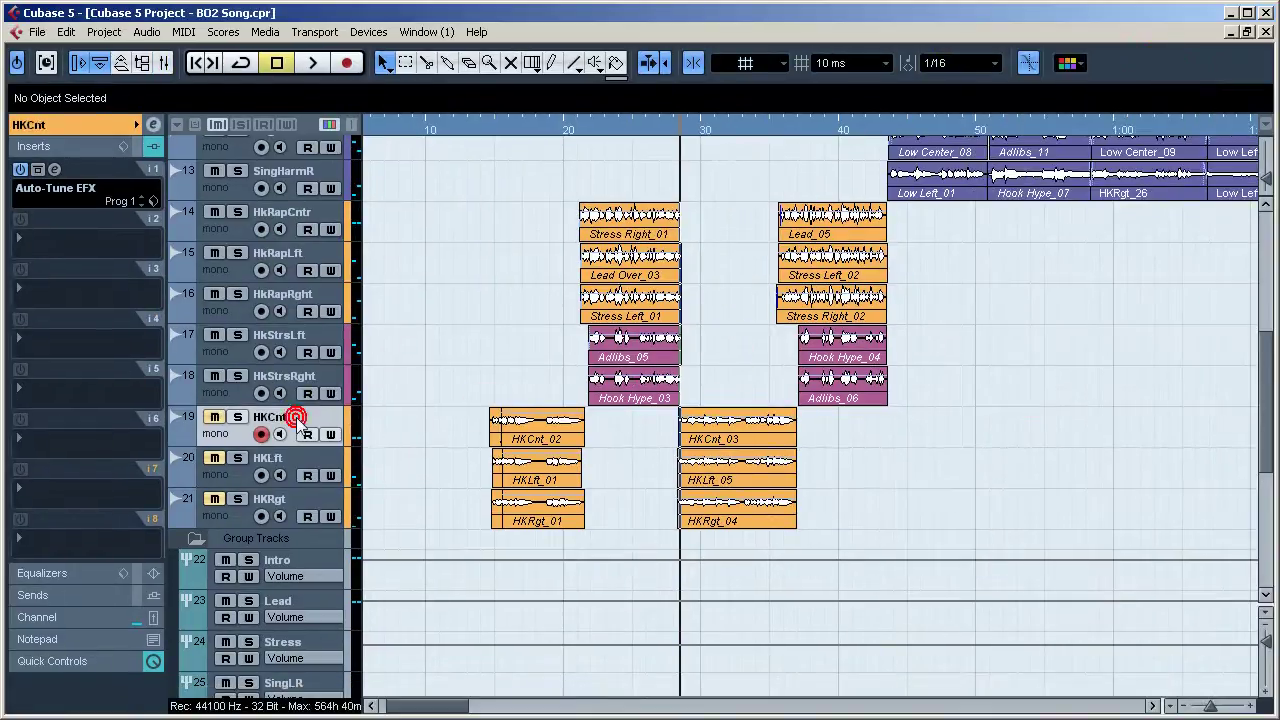
pyautogui.click(236, 419)
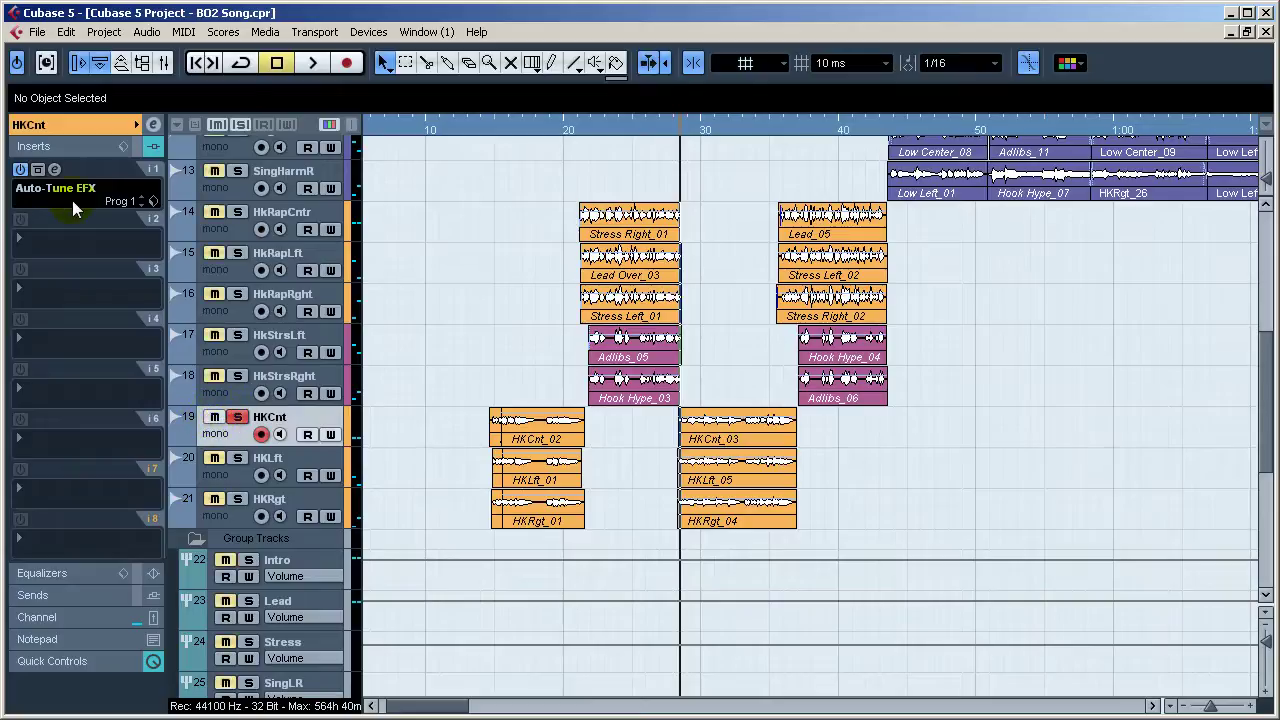
# Step: Audition the first HKCnt clip with Auto-Tune active, playing from about 14 seconds
pyautogui.click(480, 128)
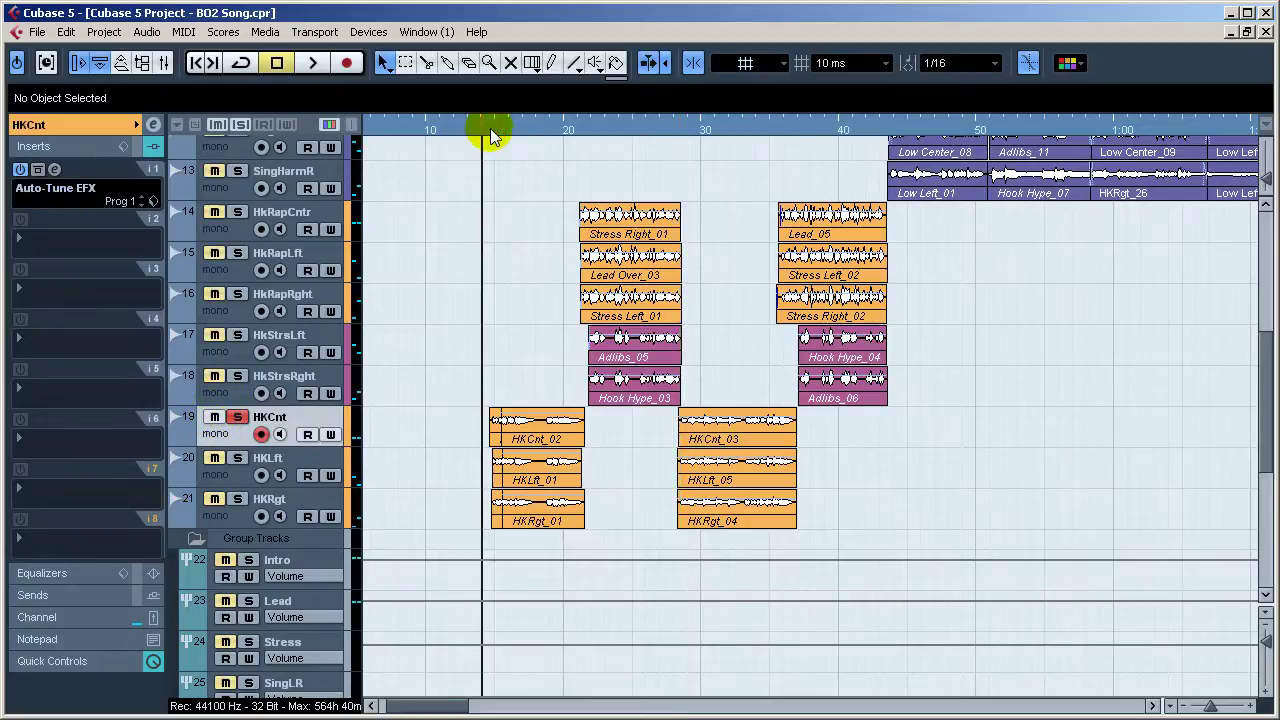
pyautogui.press('space')
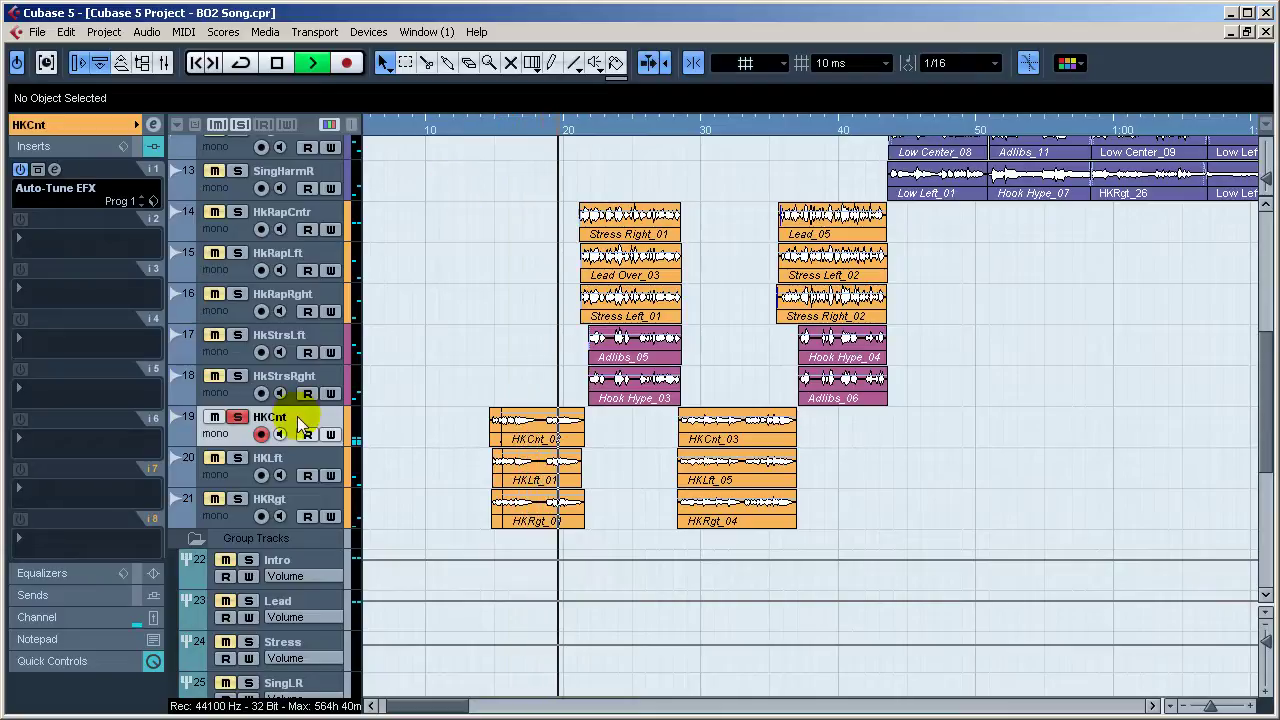
pyautogui.press('space')
# Step: Solo the Beat track to play it together with HKCnt, and turn the Beat solo off
pyautogui.scroll(10, 1251, 443)
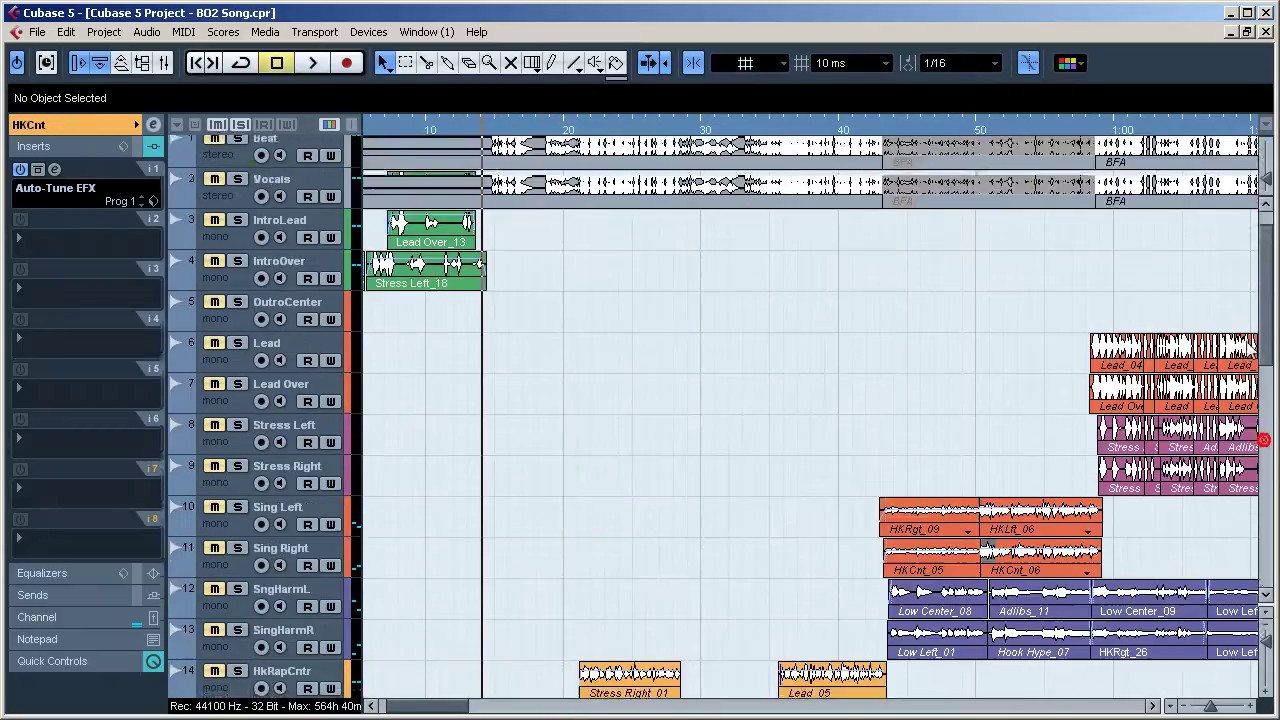
pyautogui.click(219, 145)
pyautogui.press('space')
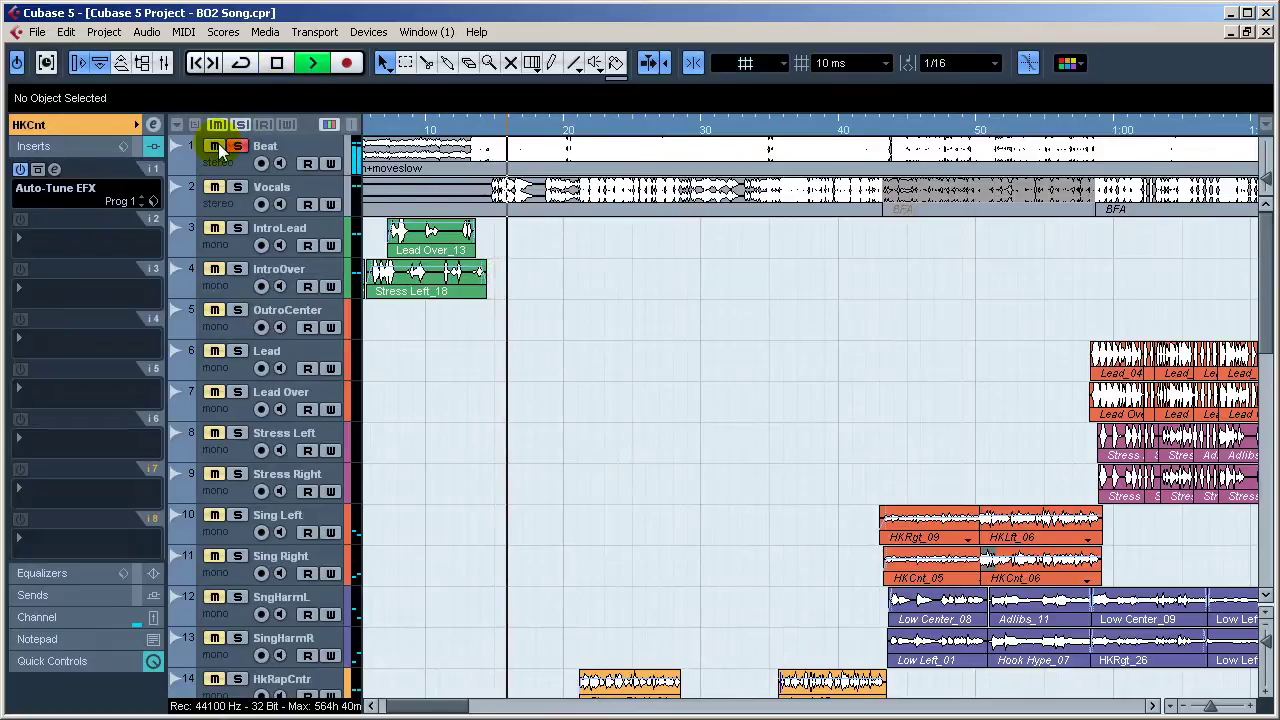
pyautogui.press('space')
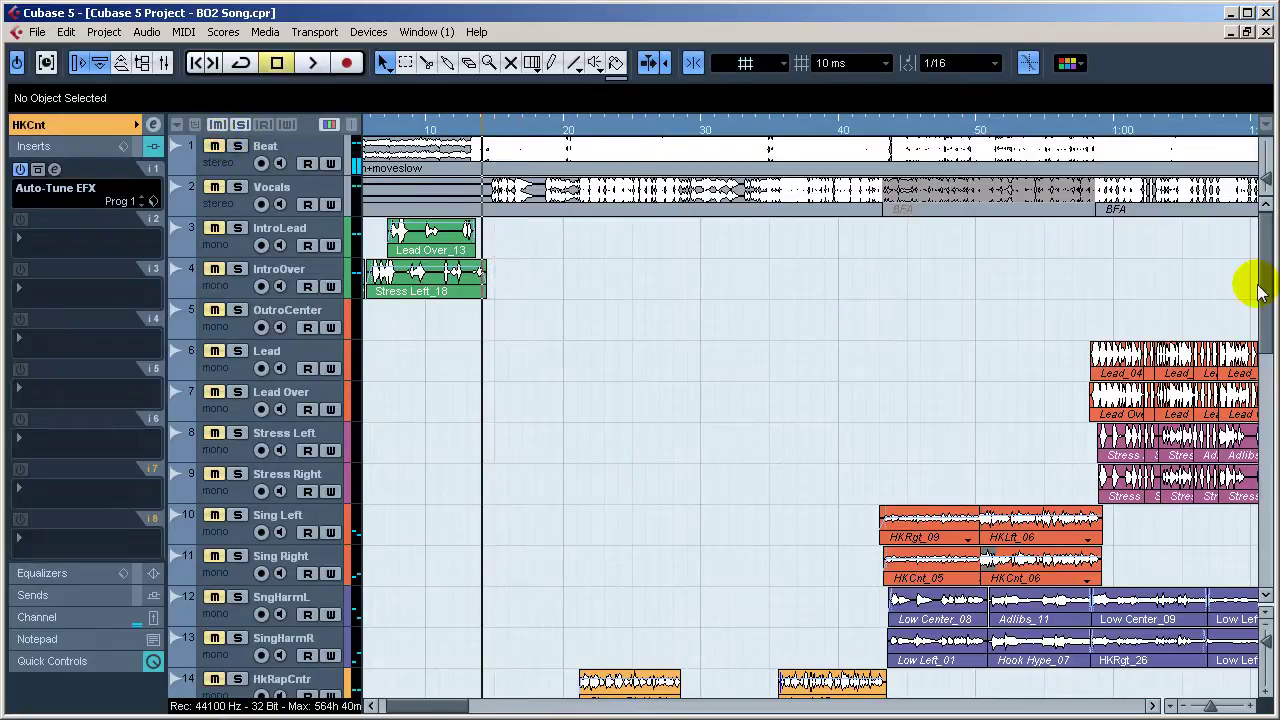
pyautogui.moveTo(1262, 285); pyautogui.dragTo(1249, 429)
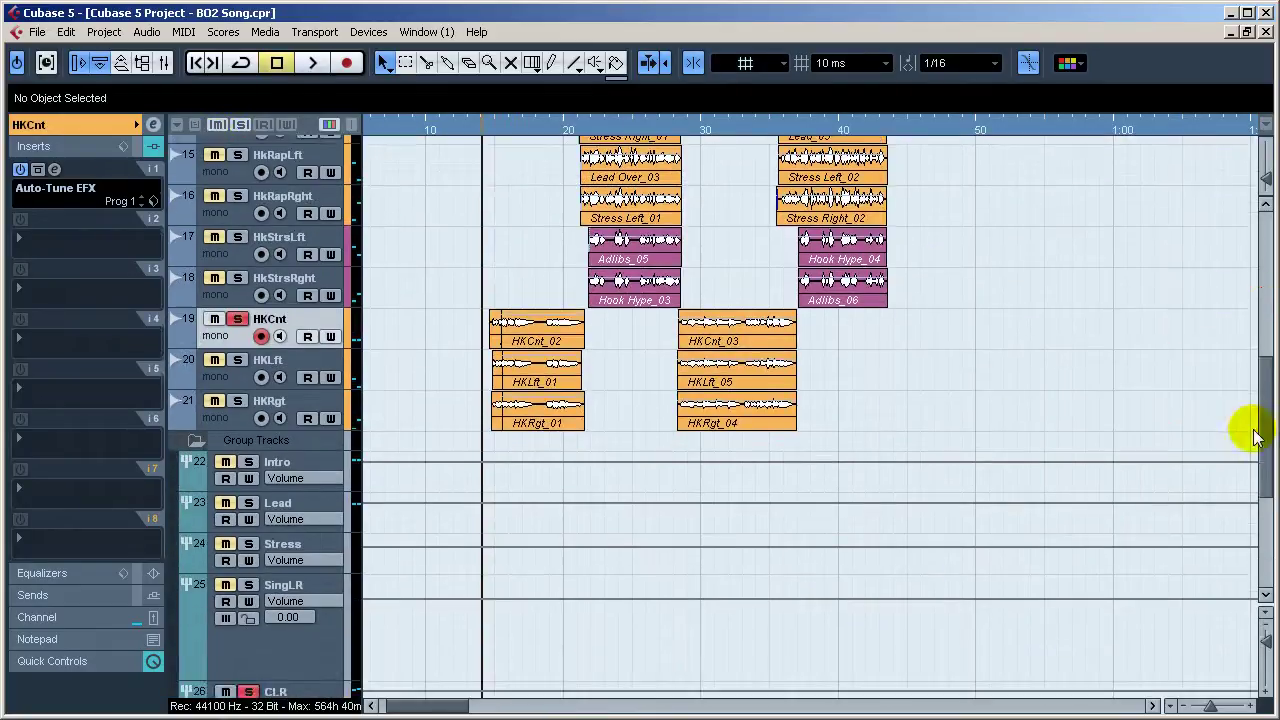
# Step: Bypass Auto-Tune EFX on HKCnt and audition the first clip from its start and again from about 18 seconds
pyautogui.click(42, 173)
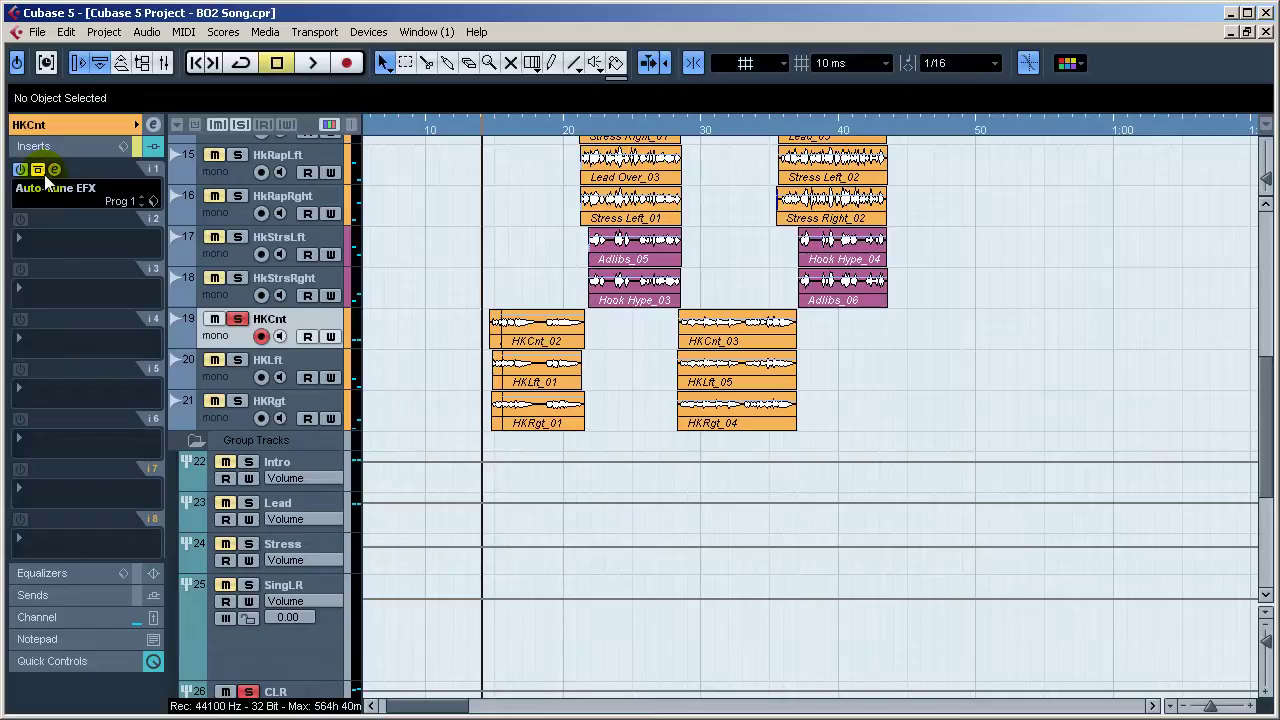
pyautogui.press('space')
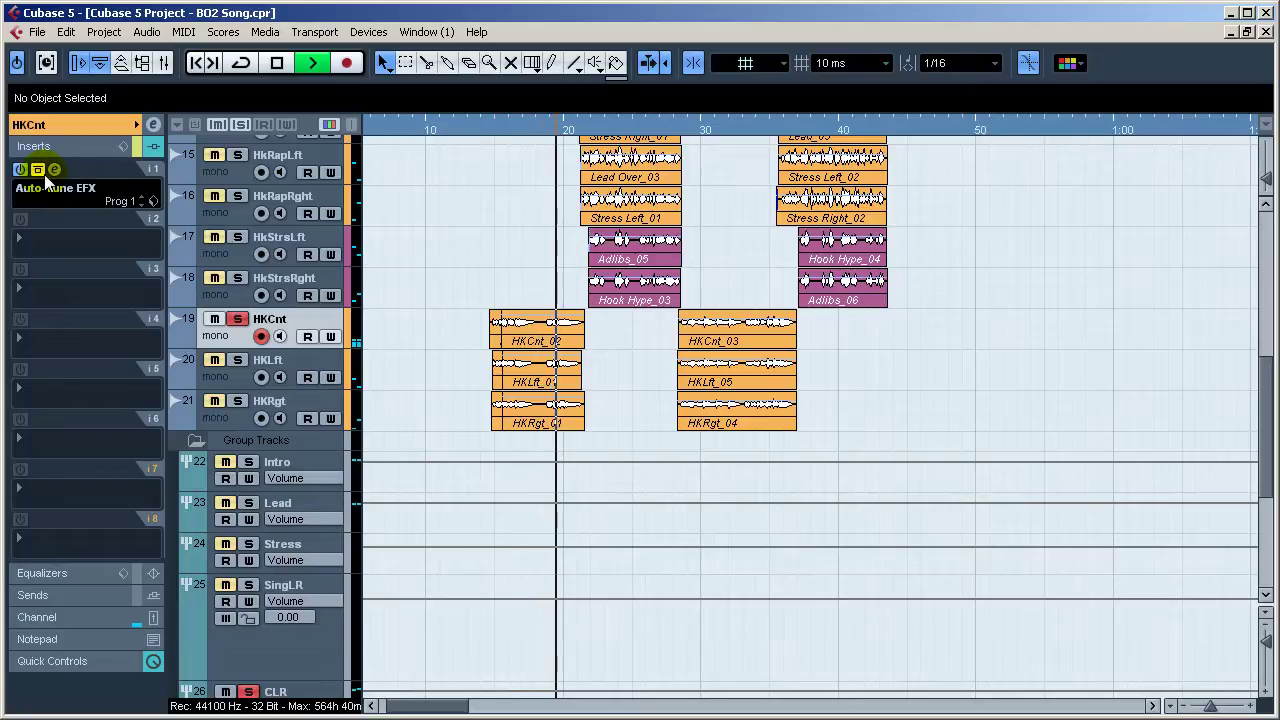
pyautogui.press('space')
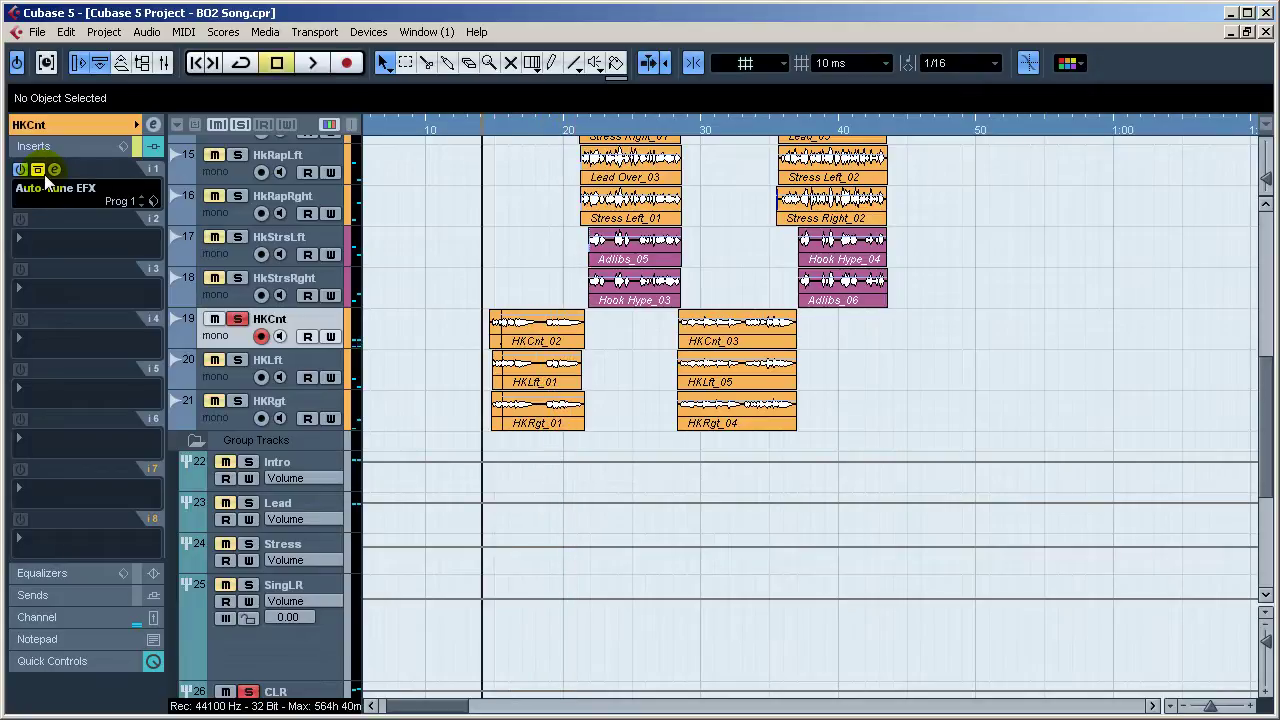
pyautogui.click(544, 128)
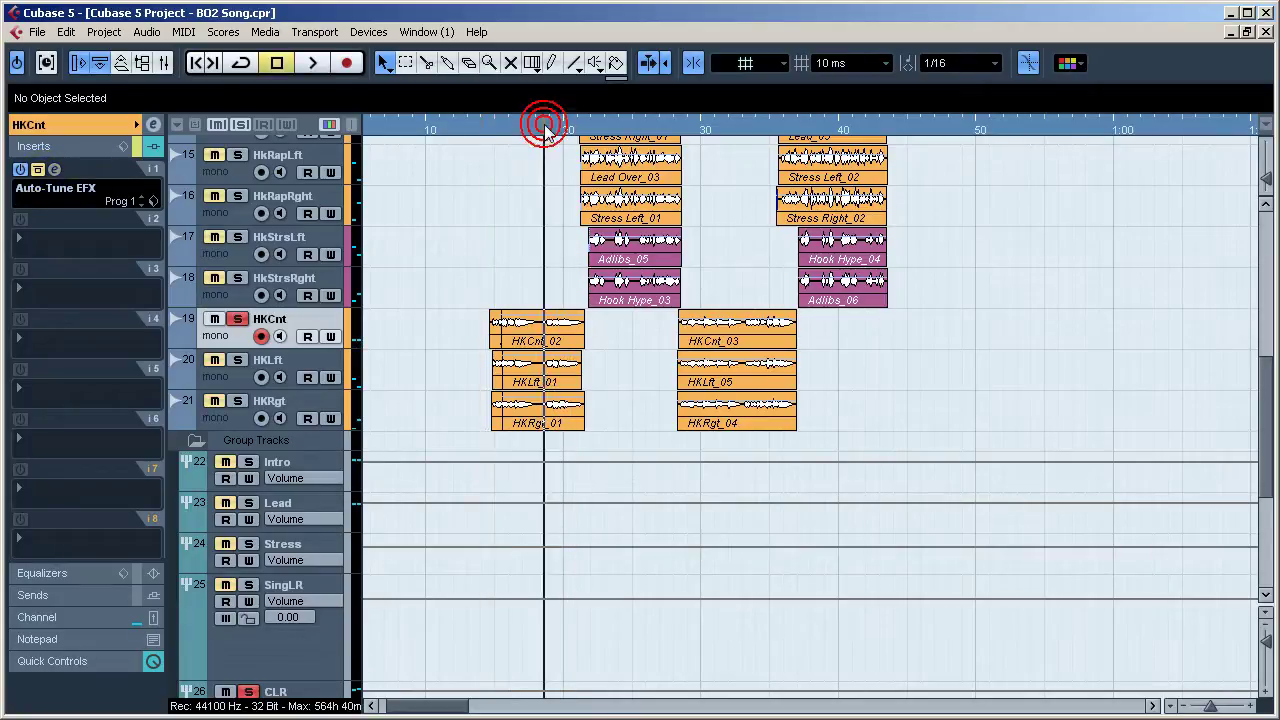
pyautogui.press('space')
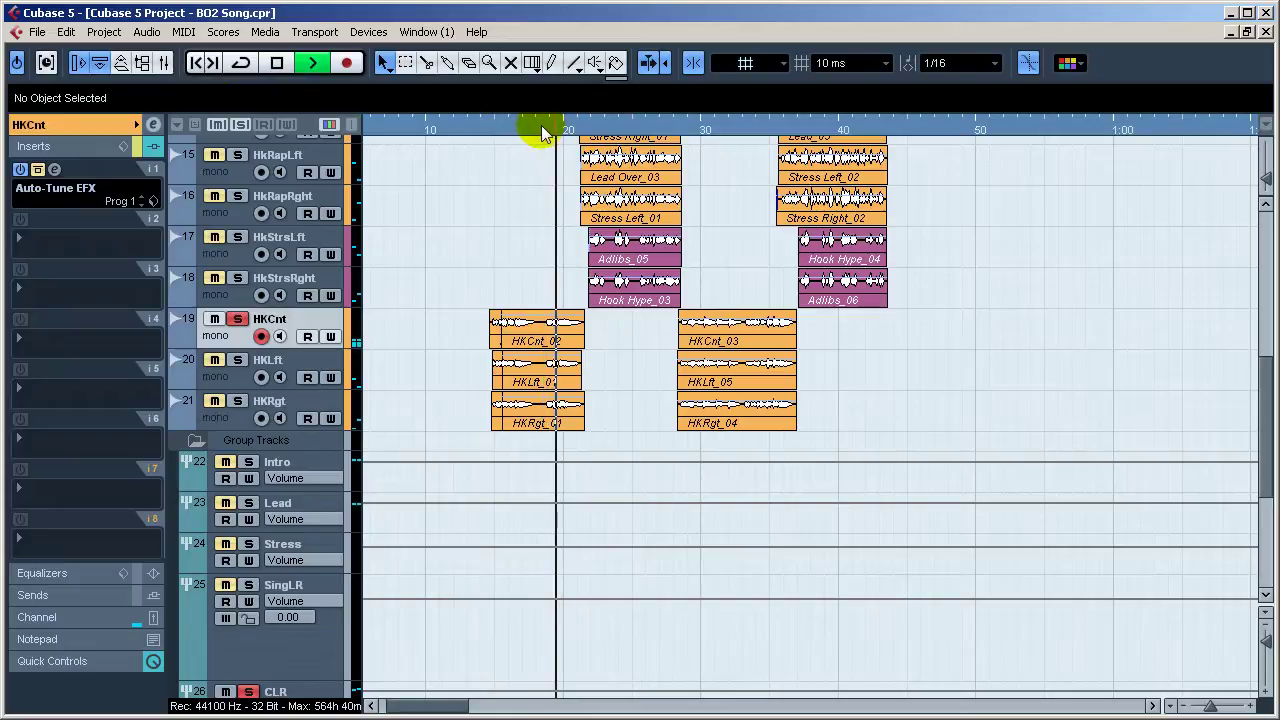
pyautogui.press('space')
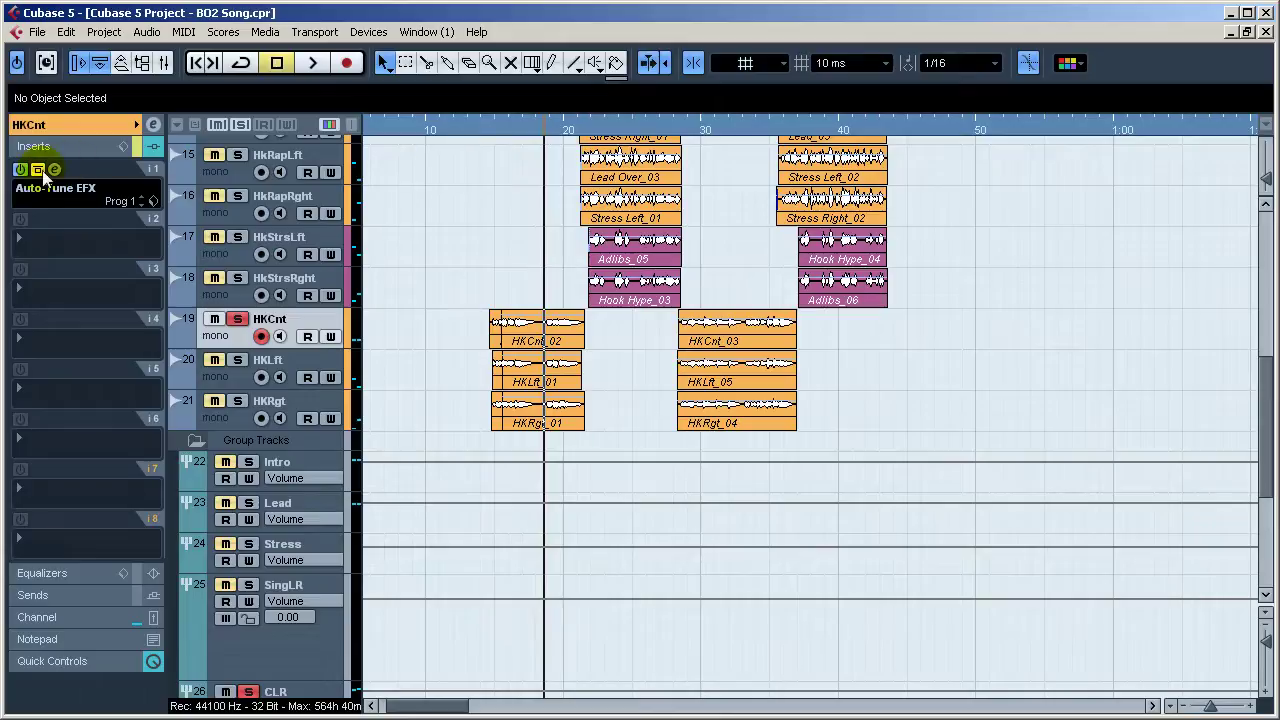
# Step: Reactivate Auto-Tune EFX on HKCnt and play briefly from just before the first clip
pyautogui.click(477, 131)
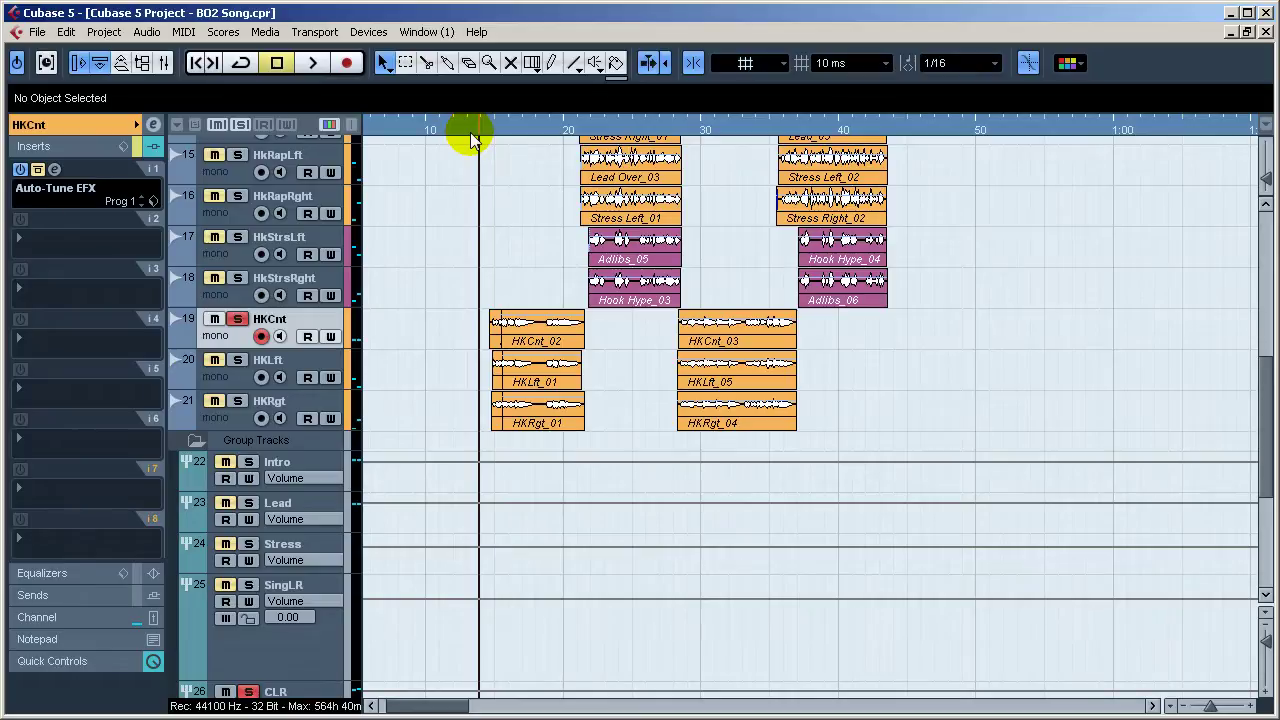
pyautogui.click(38, 171)
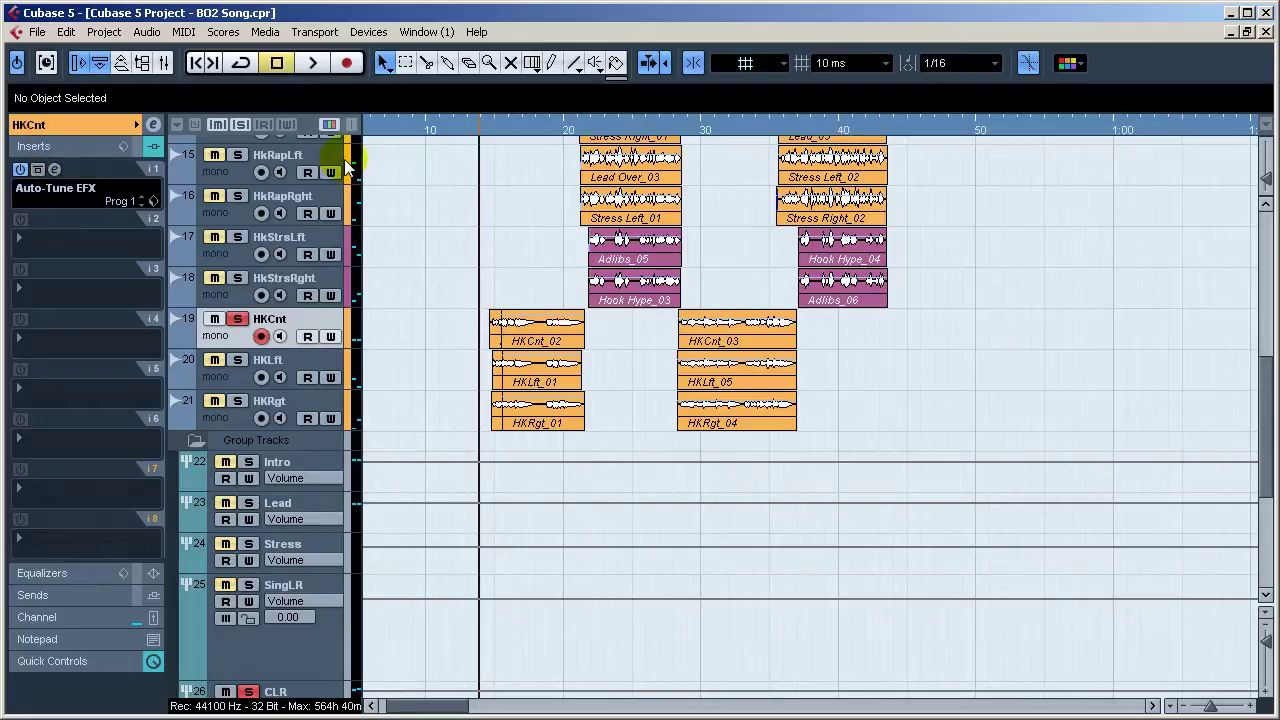
pyautogui.press('space')
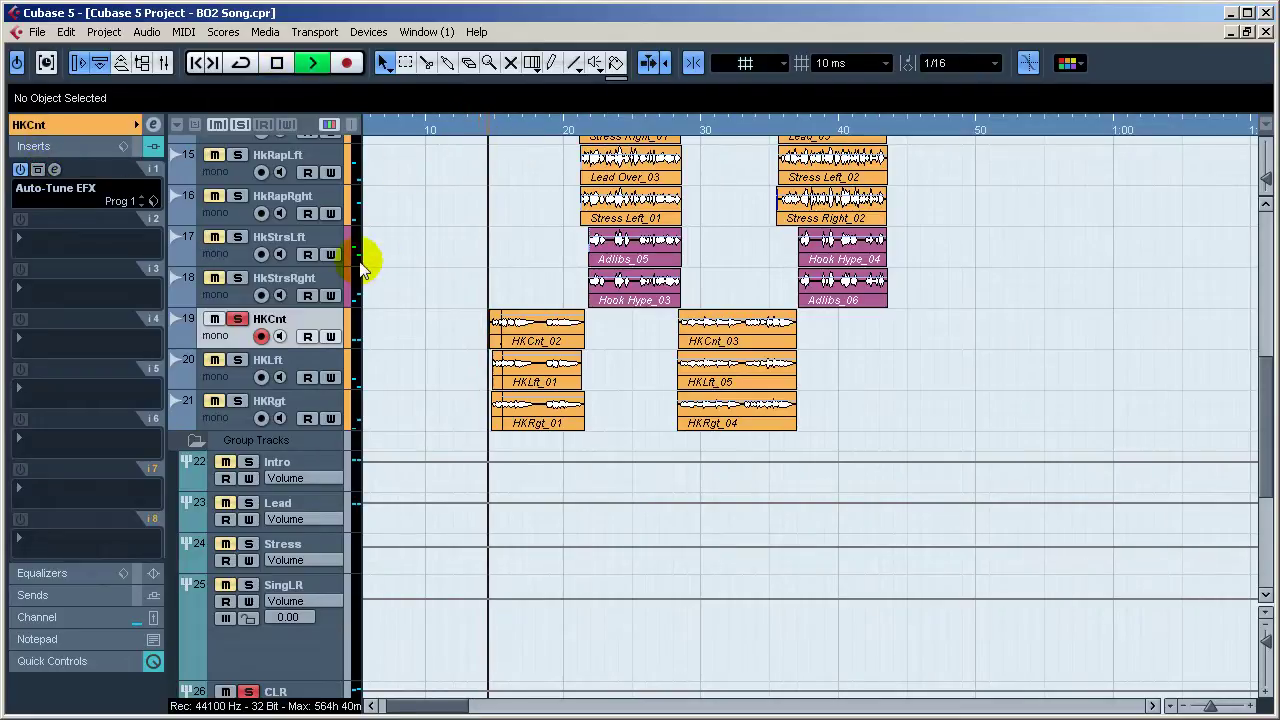
pyautogui.press('space')
# Step: Solo HKLft and HKRgt along with HKCnt and bypass Auto-Tune EFX on all three hook tracks
pyautogui.click(237, 359)
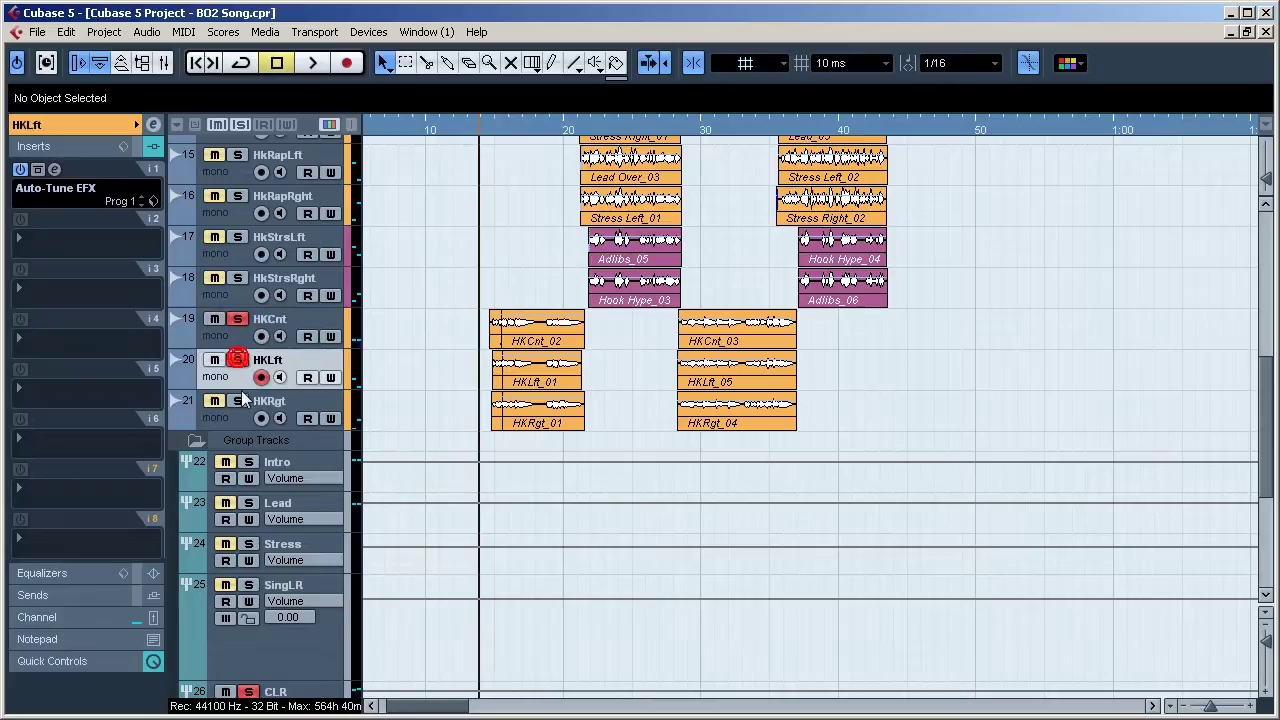
pyautogui.click(232, 404)
pyautogui.click(227, 371)
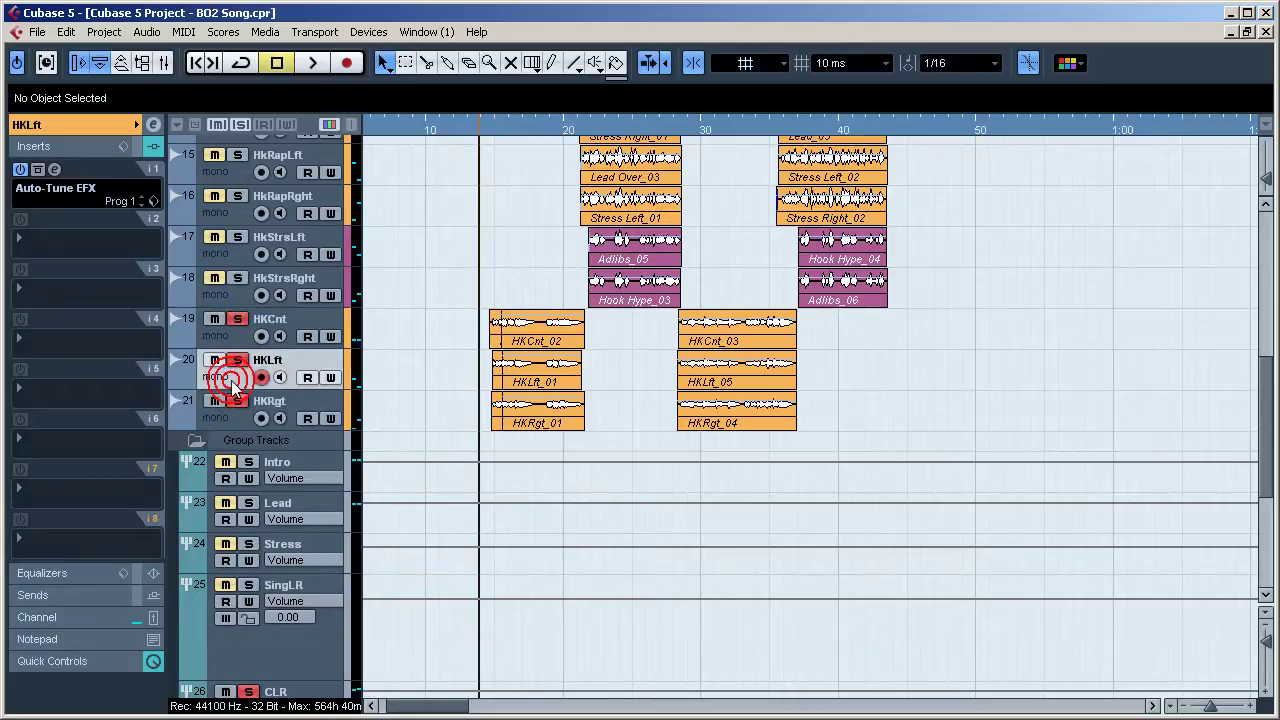
pyautogui.click(38, 170)
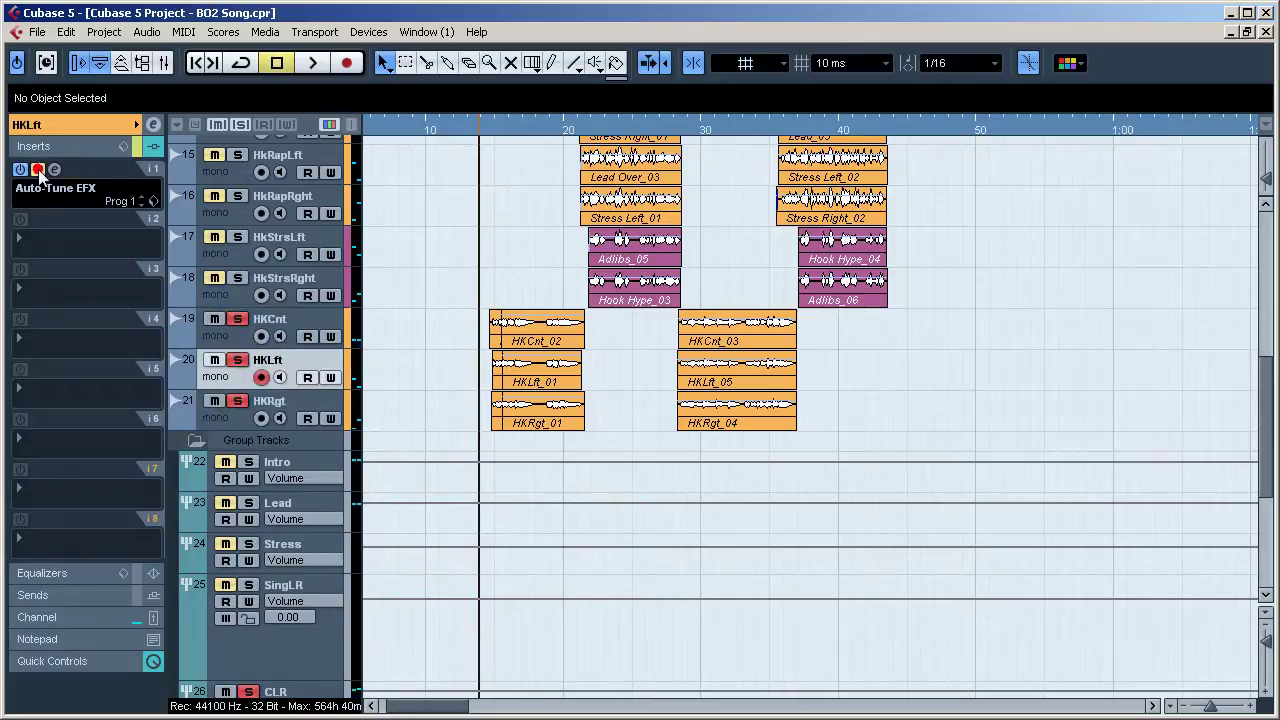
pyautogui.click(223, 338)
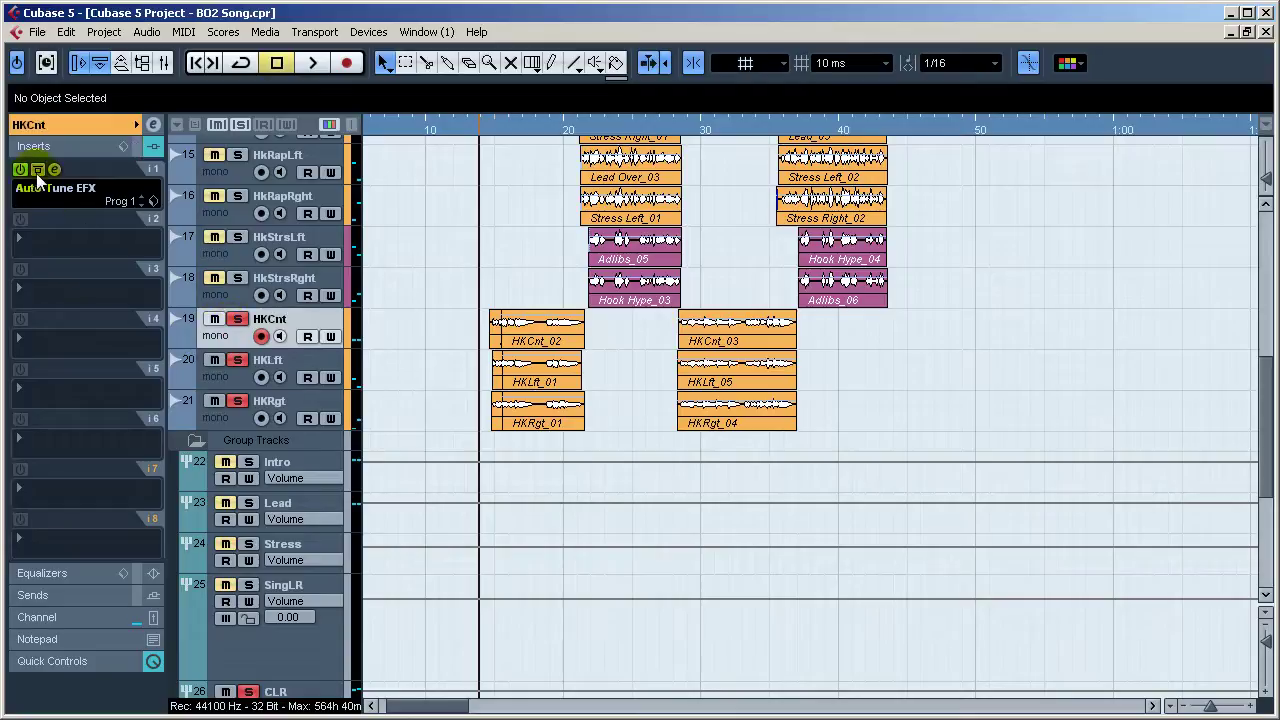
pyautogui.click(38, 170)
pyautogui.click(206, 408)
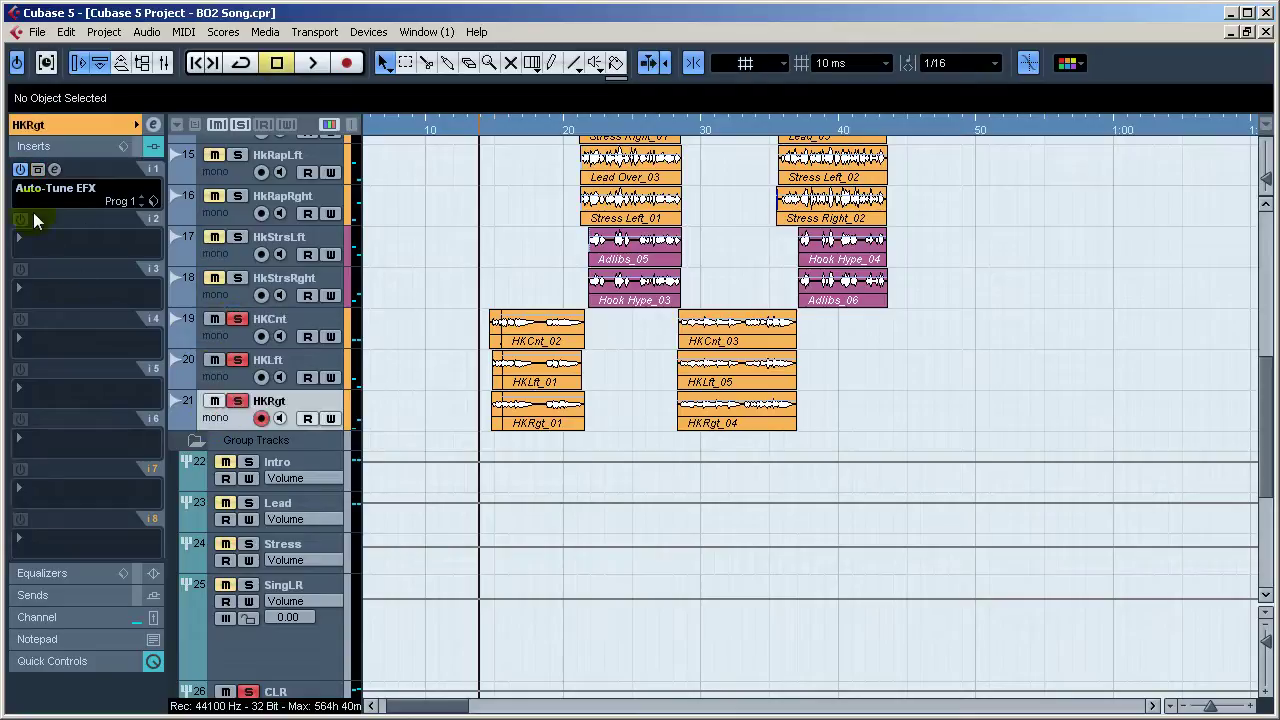
pyautogui.click(35, 170)
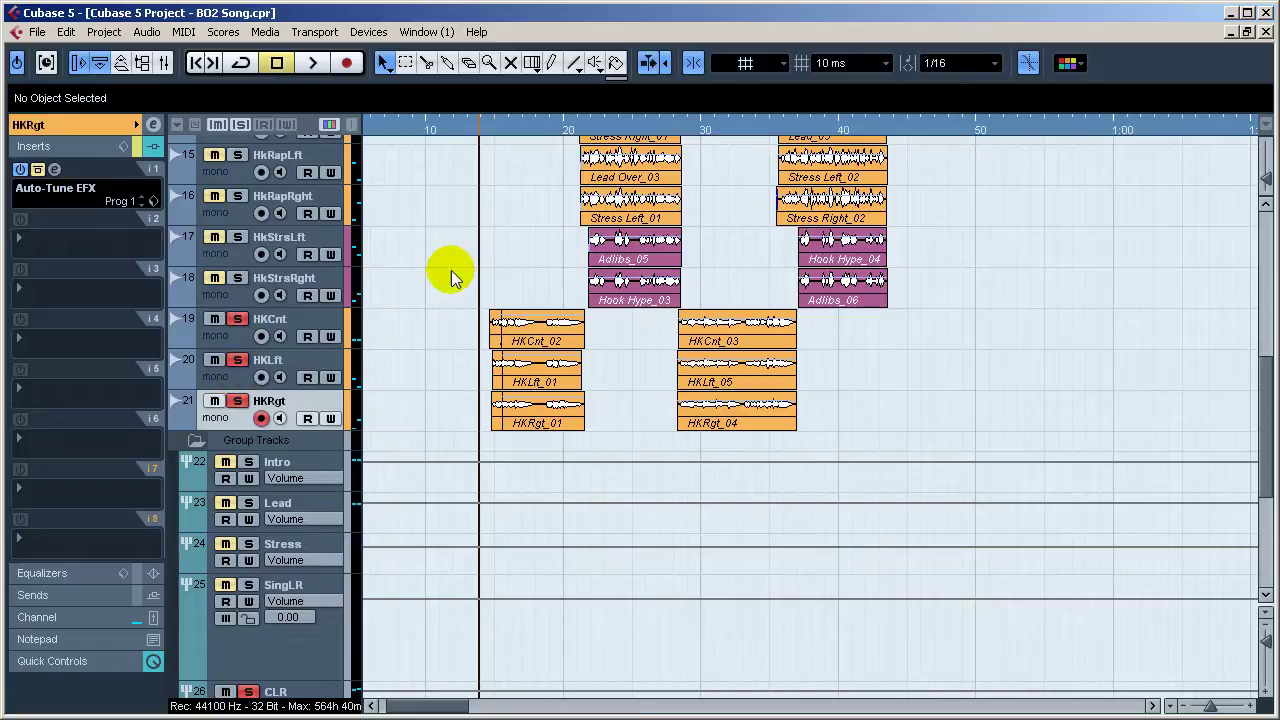
# Step: Audition the three hook tracks without Auto-Tune, and reactivate Auto-Tune EFX on them
pyautogui.press('space')
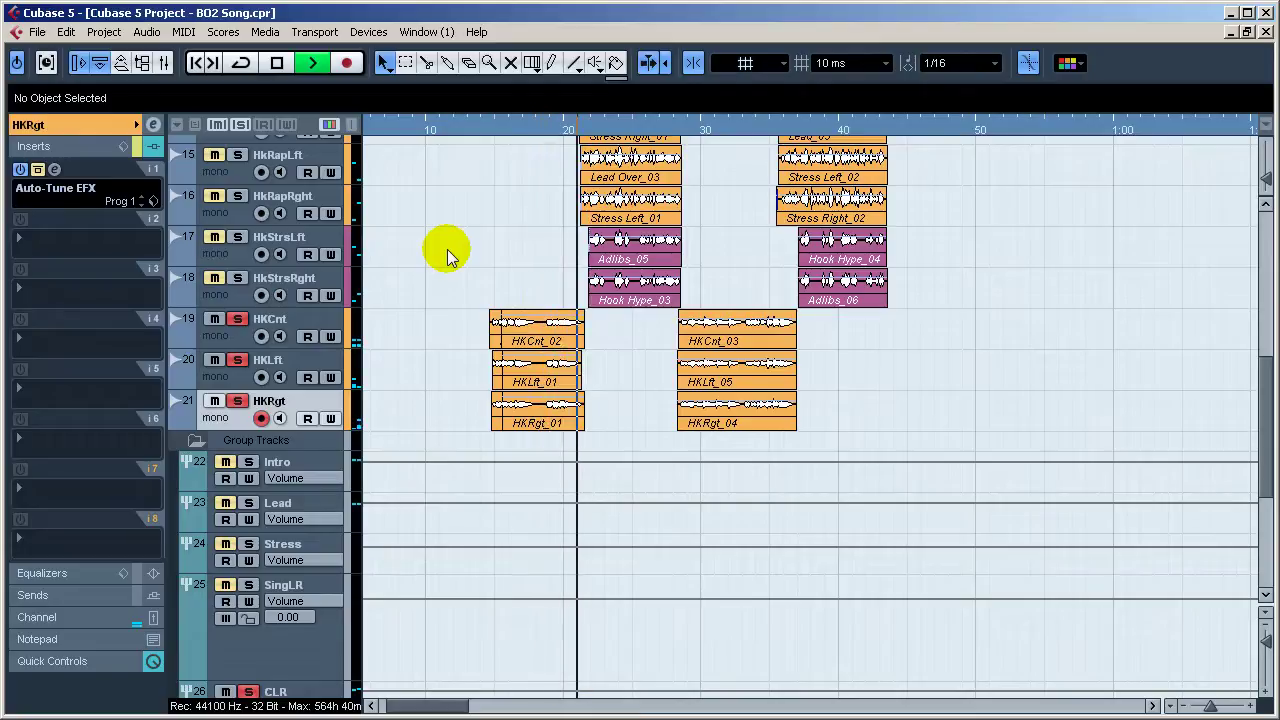
pyautogui.press('space')
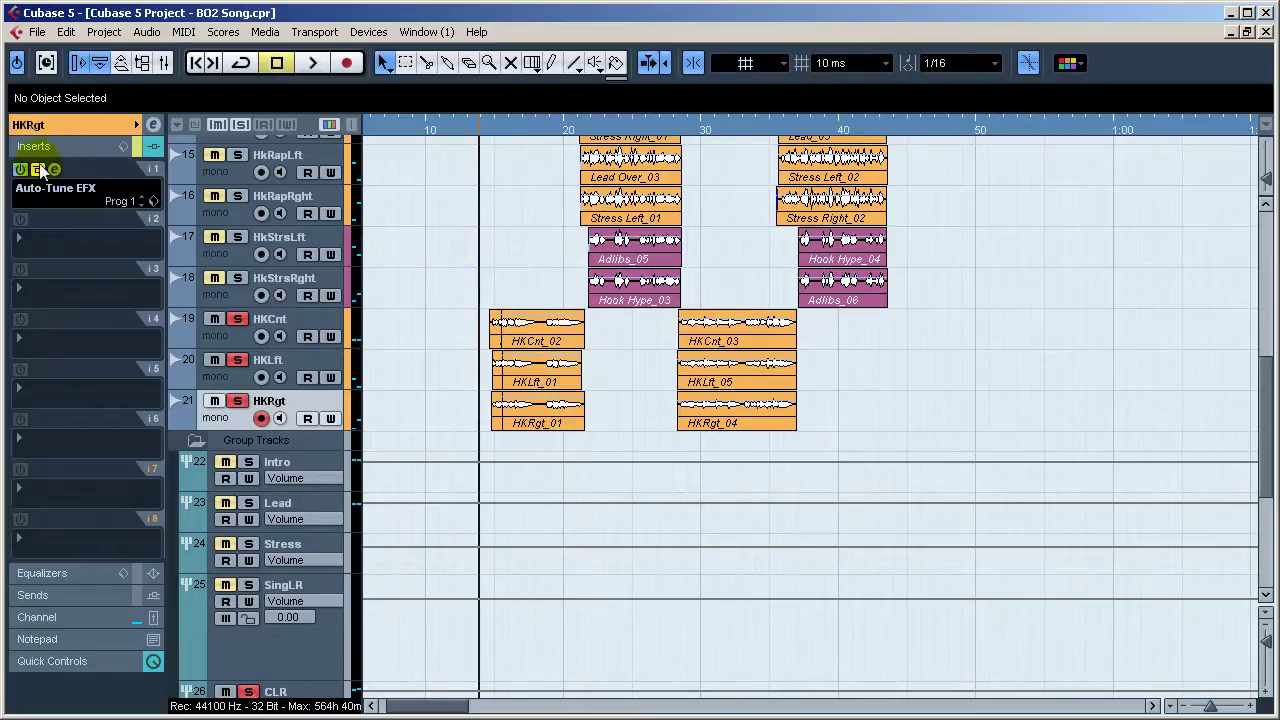
pyautogui.click(222, 377)
pyautogui.click(41, 170)
pyautogui.click(235, 336)
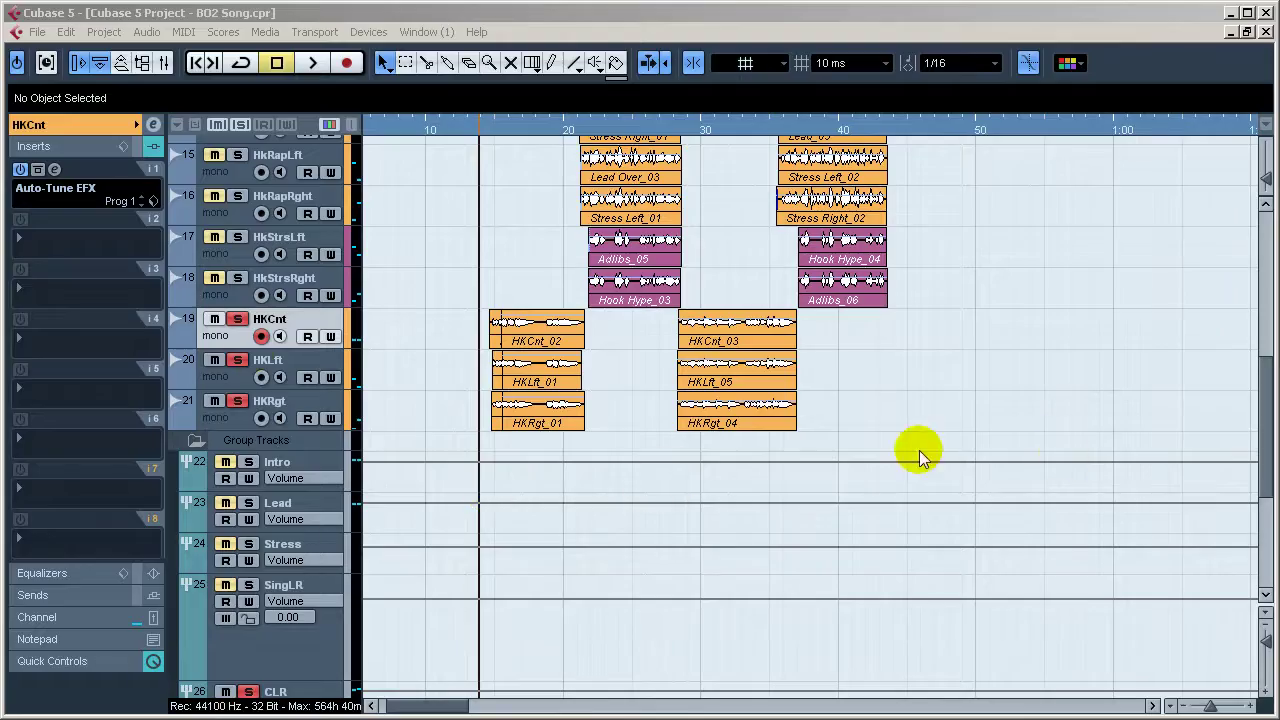
# Step: Solo the HkRap and HkStrs tracks along with the sung hook tracks and play from about 20 seconds
pyautogui.click(1265, 477)
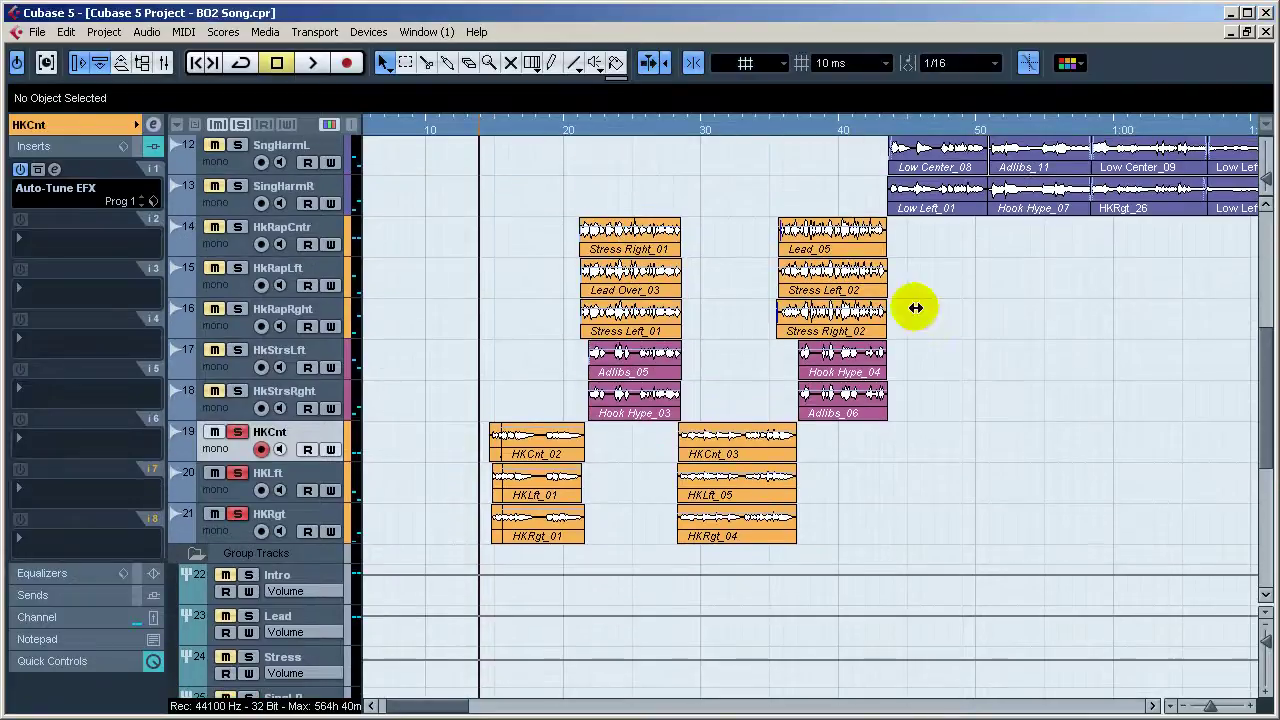
pyautogui.click(569, 127)
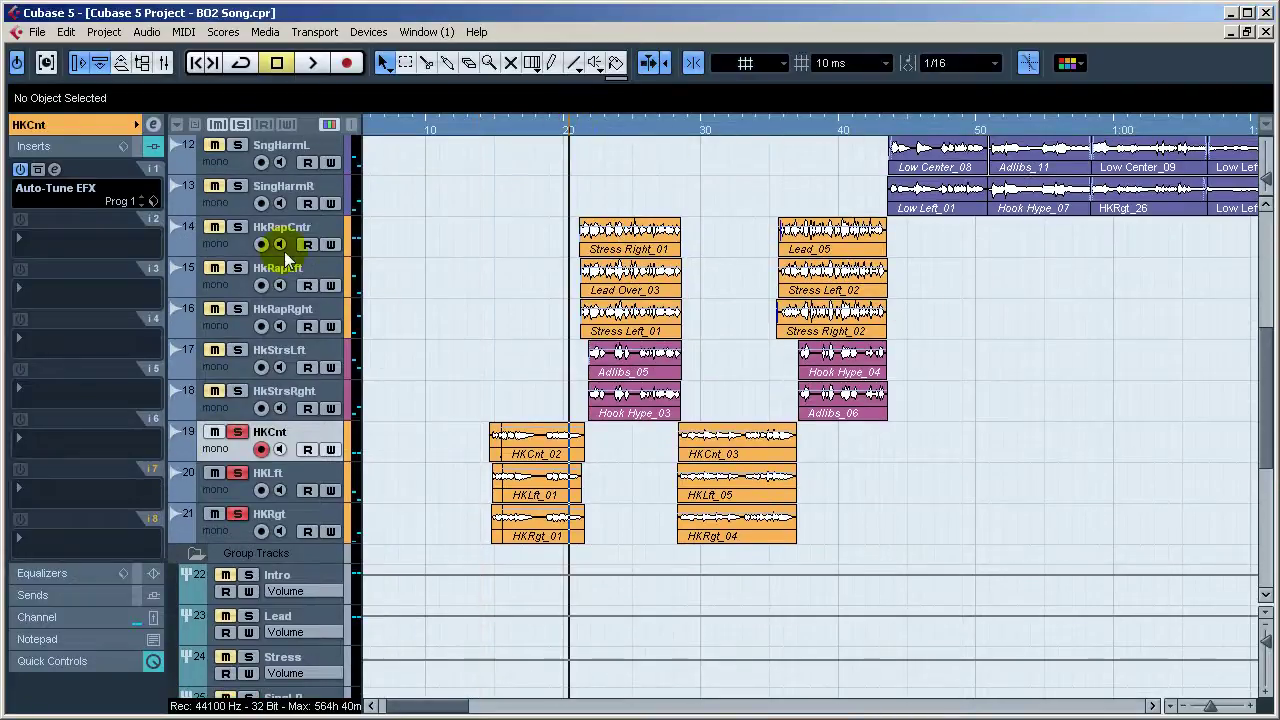
pyautogui.click(239, 230)
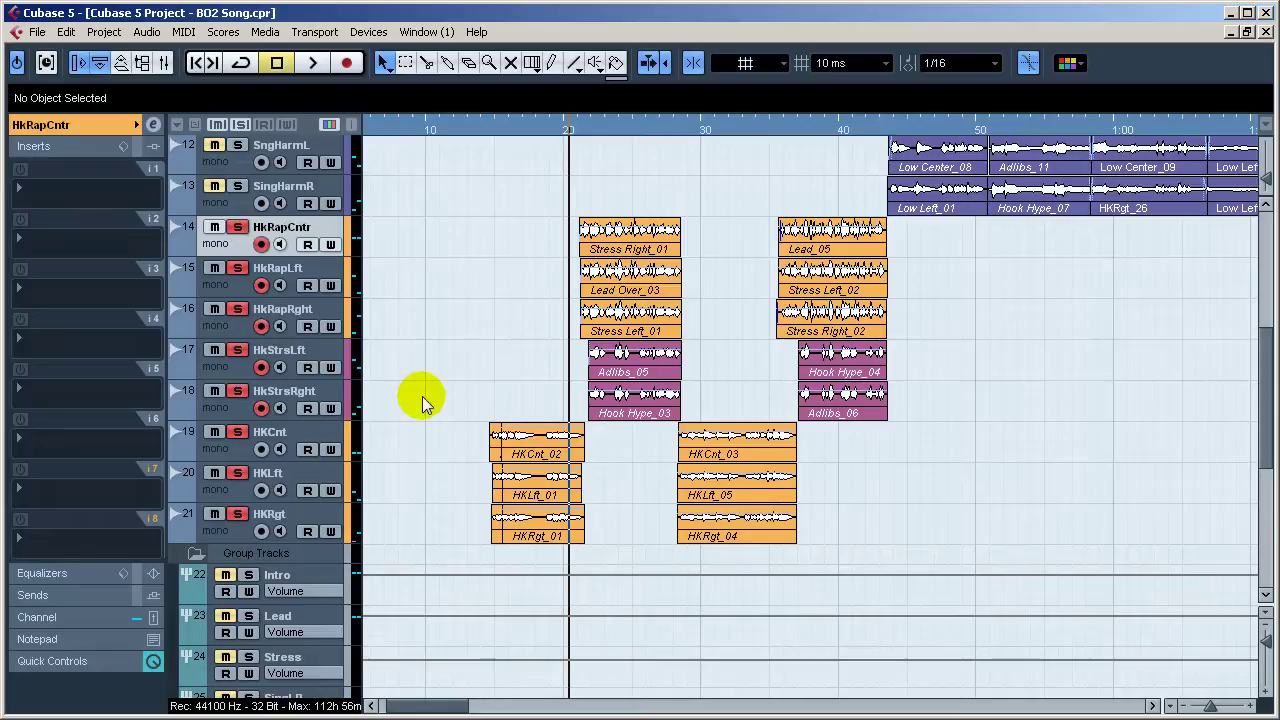
pyautogui.press('space')
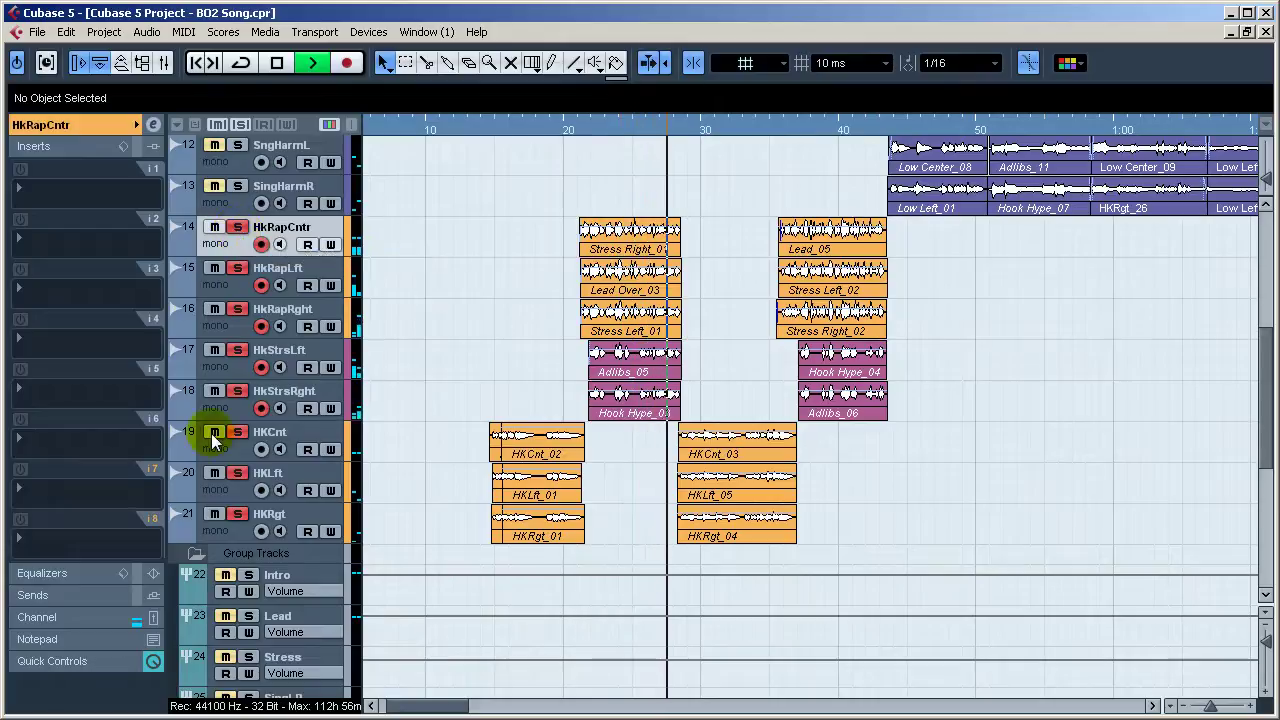
pyautogui.press('space')
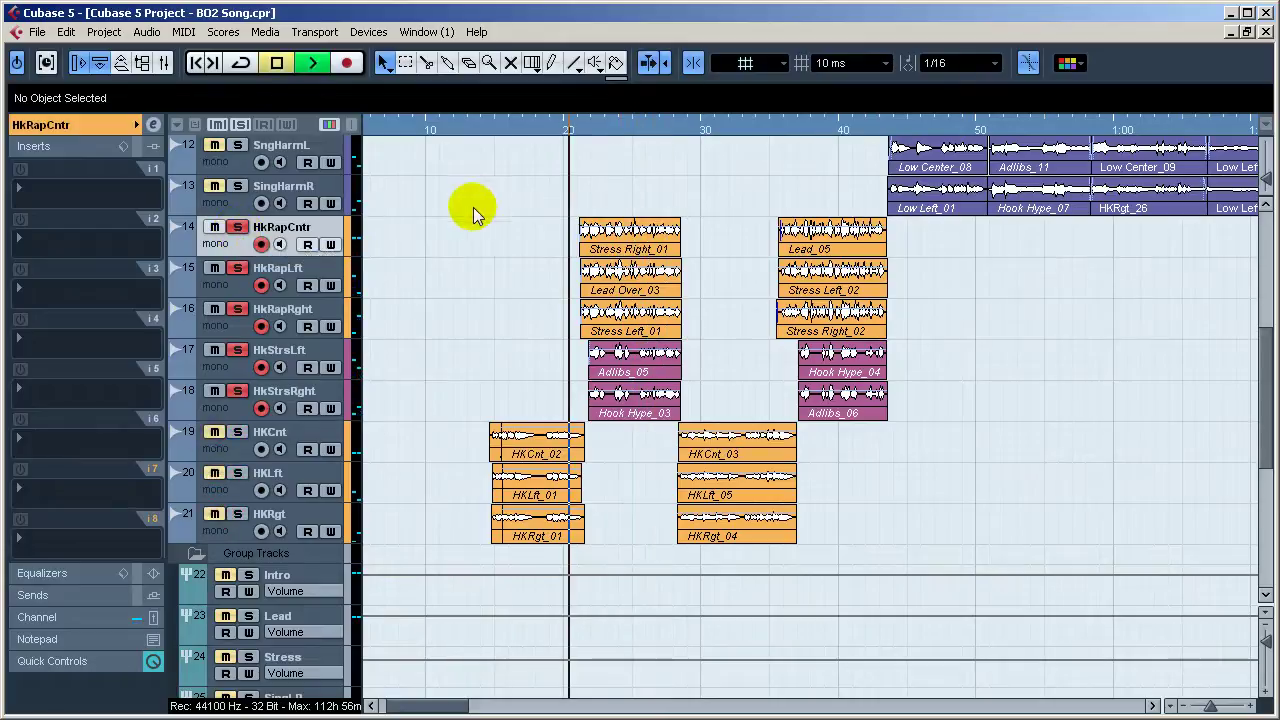
# Step: Replay the rap hook section from about 20 seconds while bringing HKCnt, HKLft and HKRgt back into the solo
pyautogui.press('space')
pyautogui.click(213, 431)
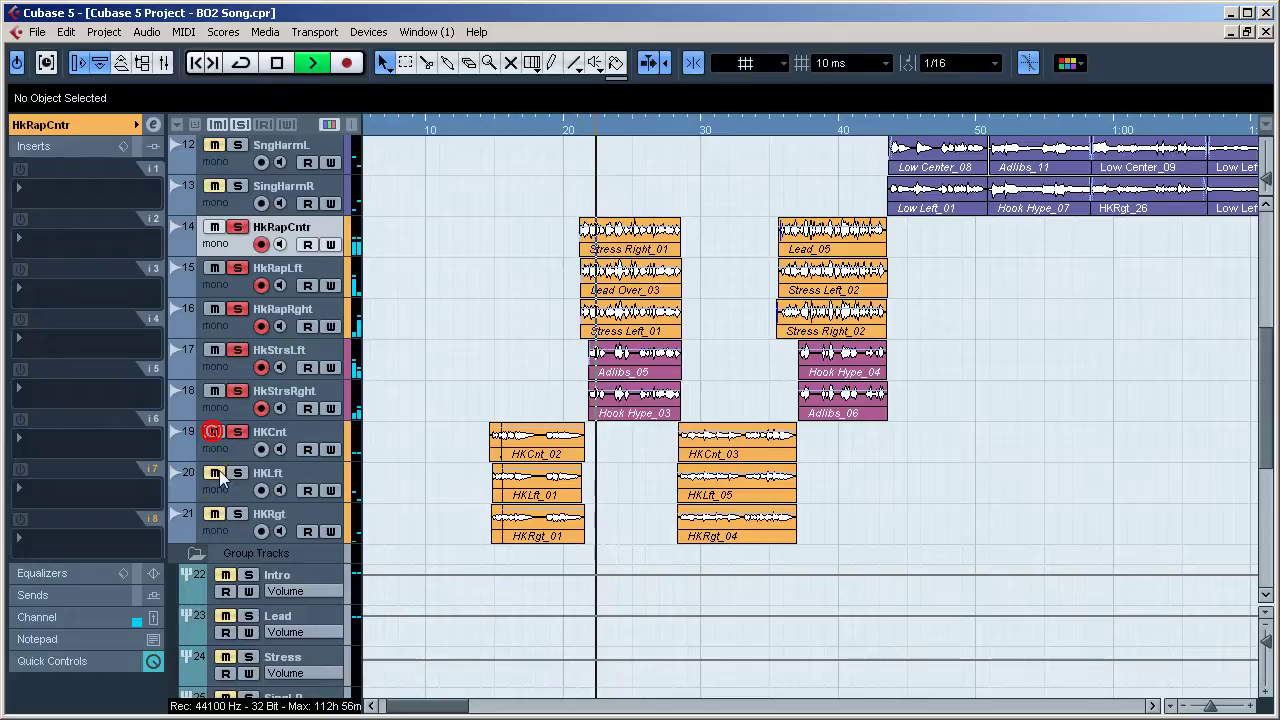
pyautogui.click(214, 474)
pyautogui.click(214, 515)
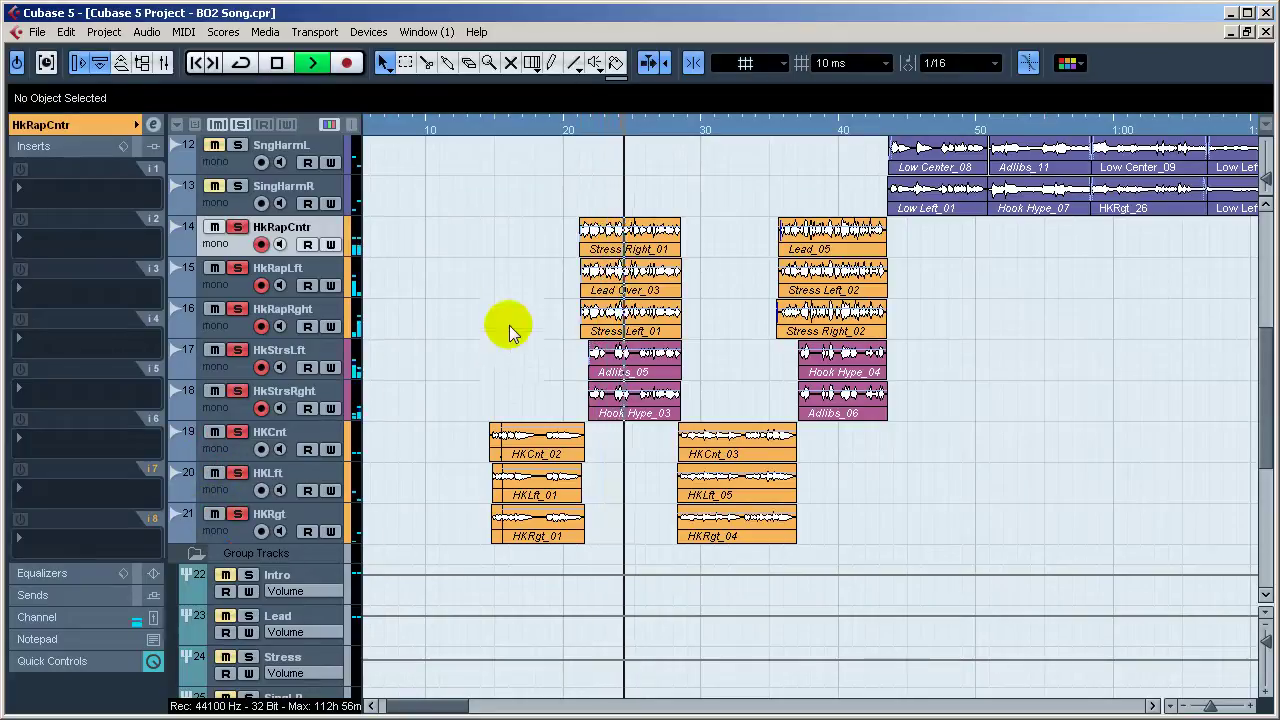
pyautogui.press('space')
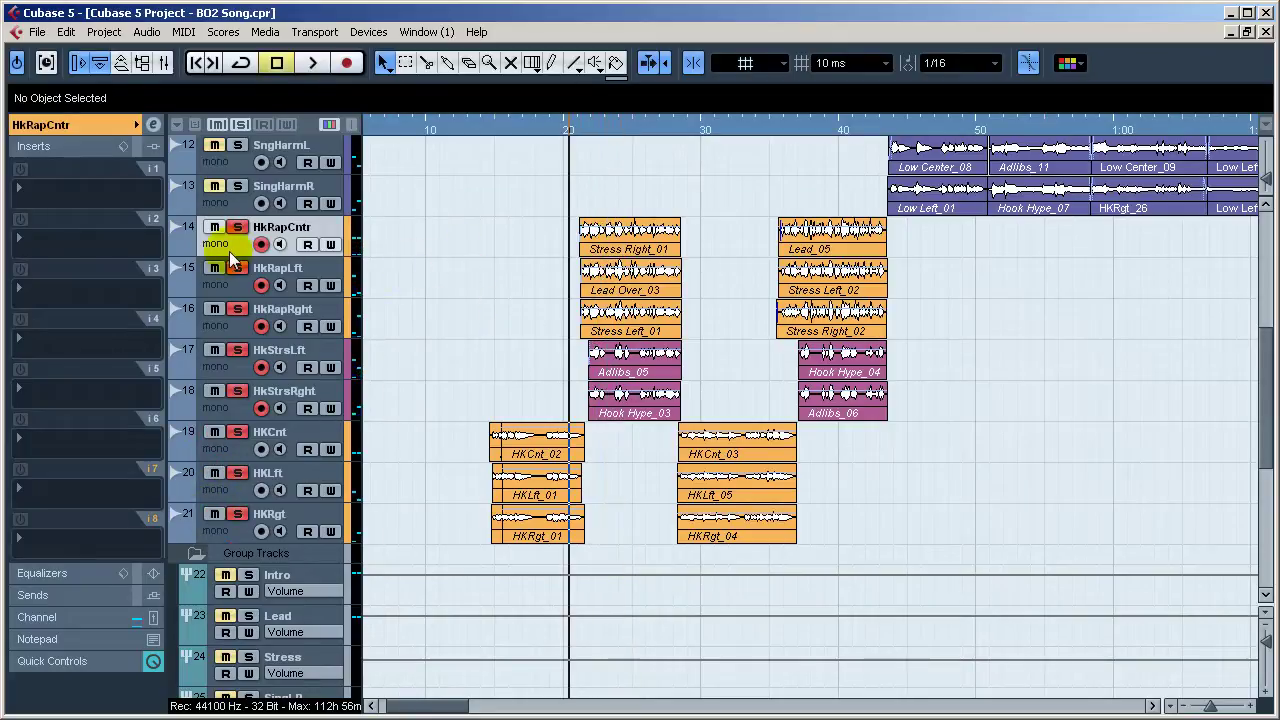
# Step: Examine the level, pan and output routing of the HkRapCntr, HkRapLft, HkRapRght and HkStrsLft tracks
pyautogui.click(237, 248)
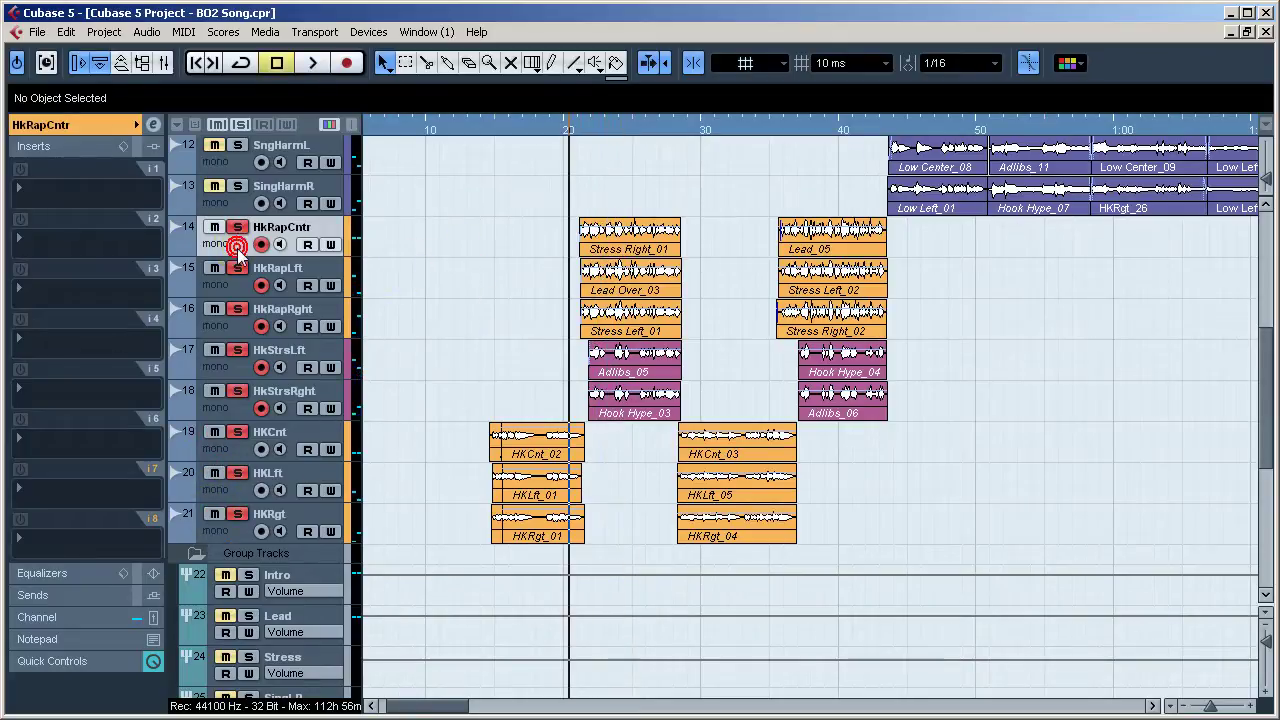
pyautogui.click(97, 126)
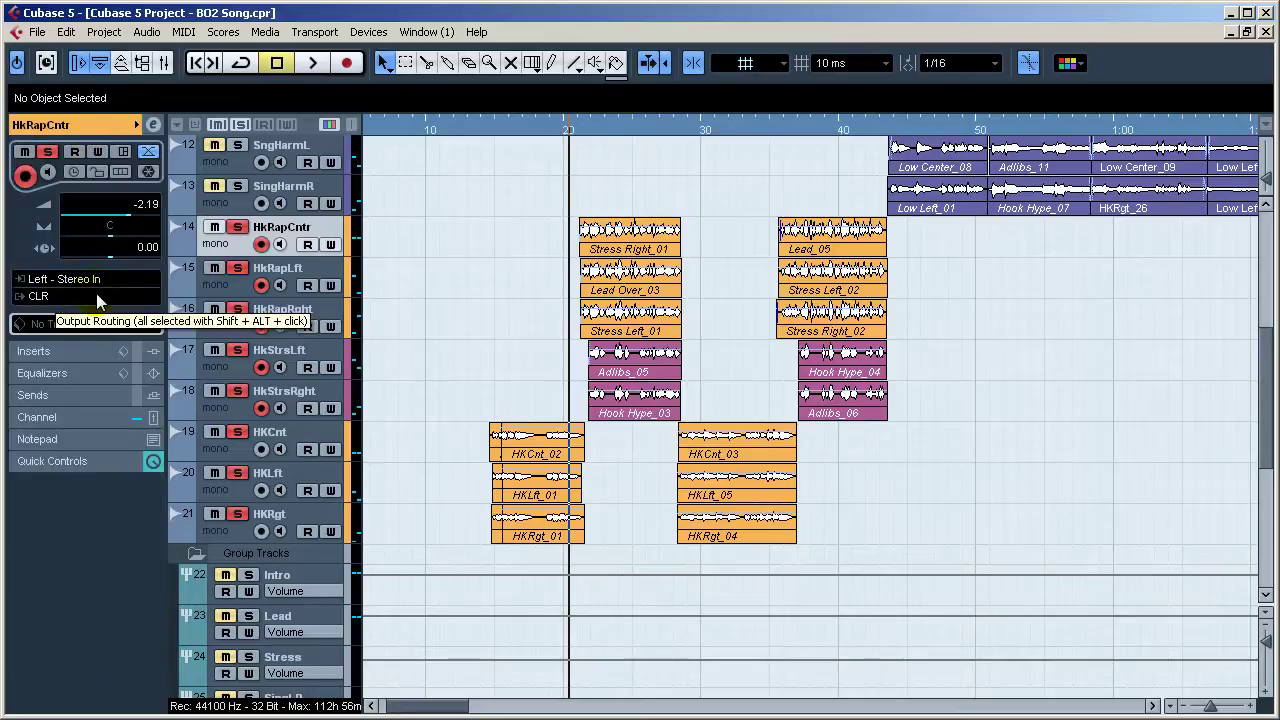
pyautogui.click(222, 289)
pyautogui.click(222, 289)
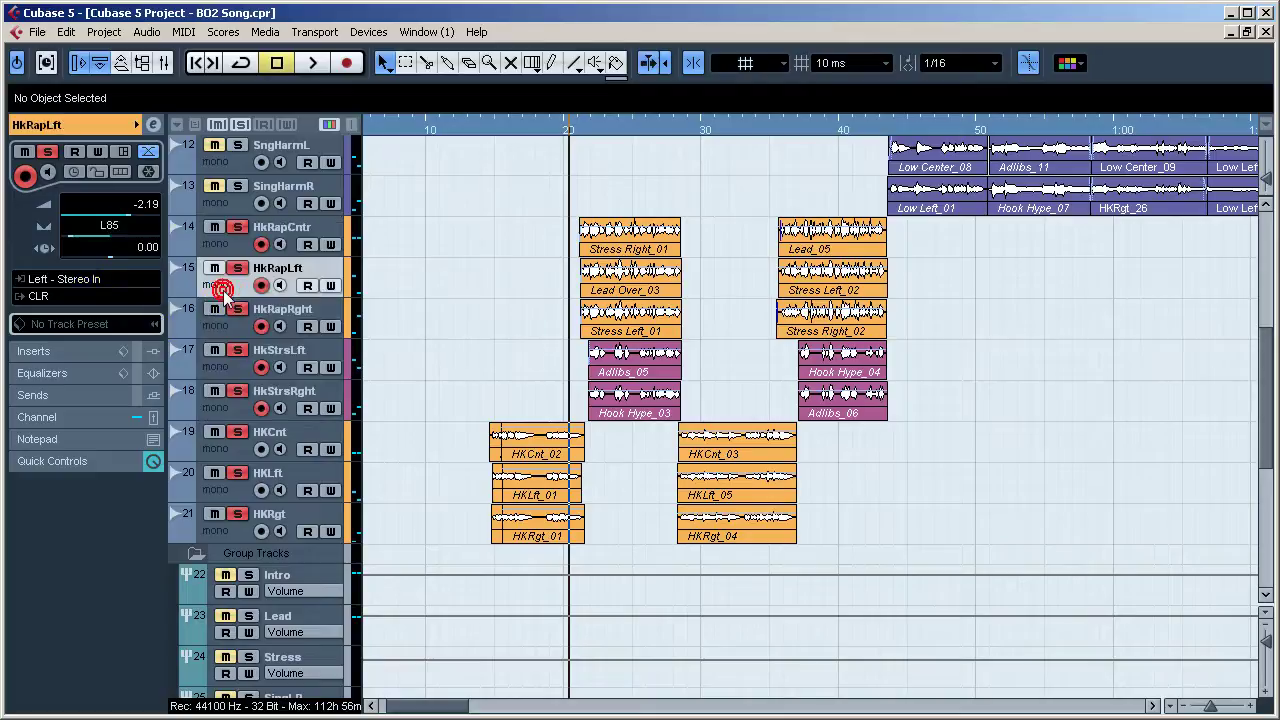
pyautogui.click(234, 328)
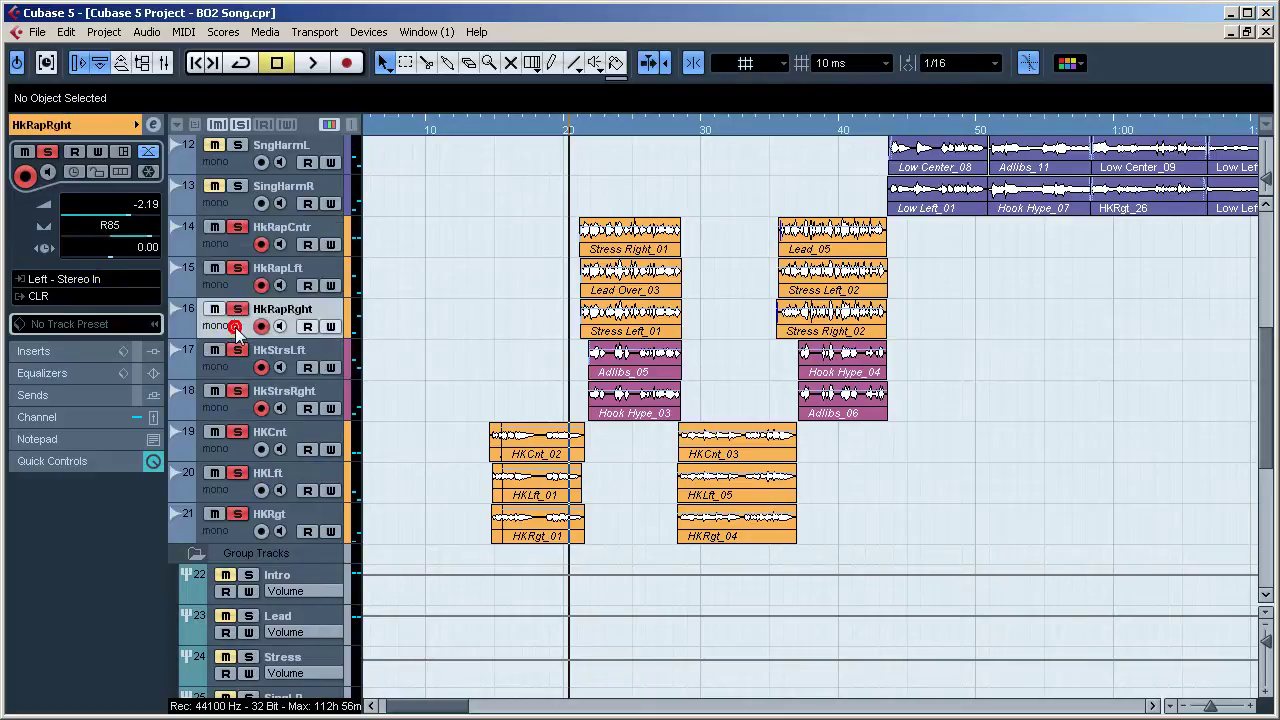
pyautogui.click(232, 368)
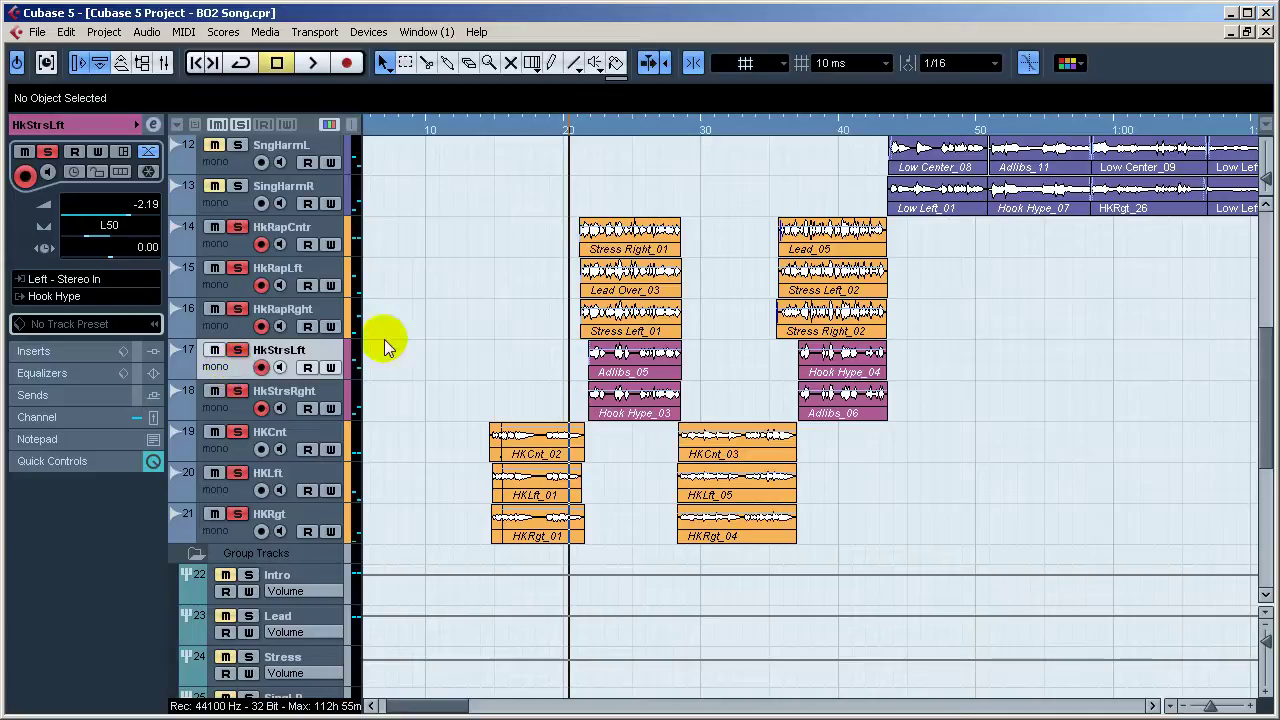
# Step: Keep only the HkRap and HkStrs tracks soloed and review the settings of the three rap tracks and HkStrsLft again
pyautogui.scroll(-5, 403, 374)
pyautogui.scroll(8, 402, 373)
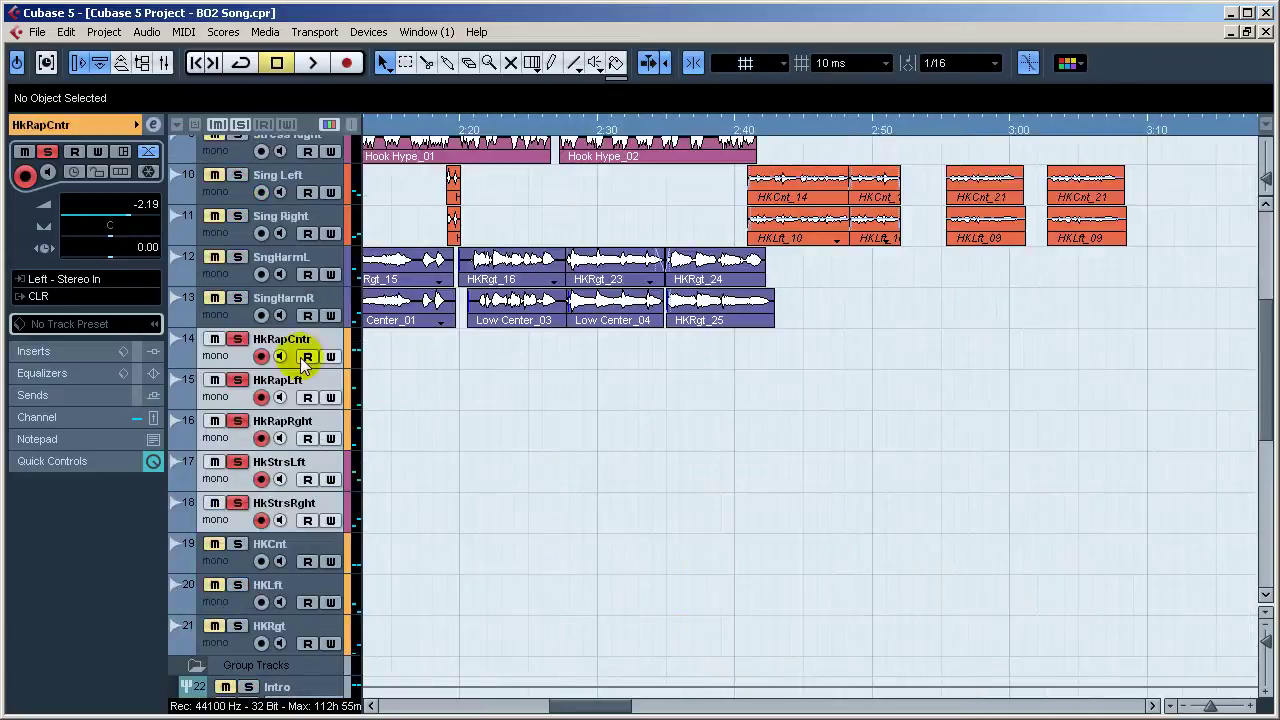
pyautogui.moveTo(588, 705); pyautogui.dragTo(420, 697)
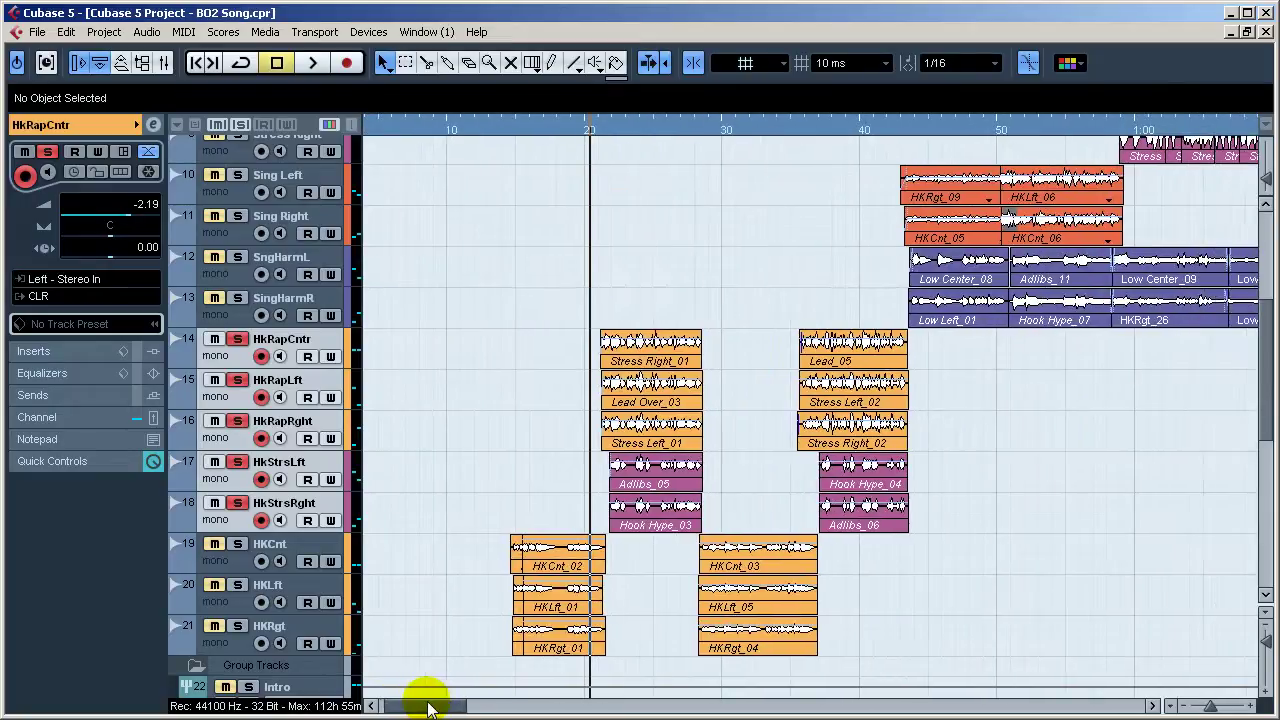
pyautogui.click(226, 363)
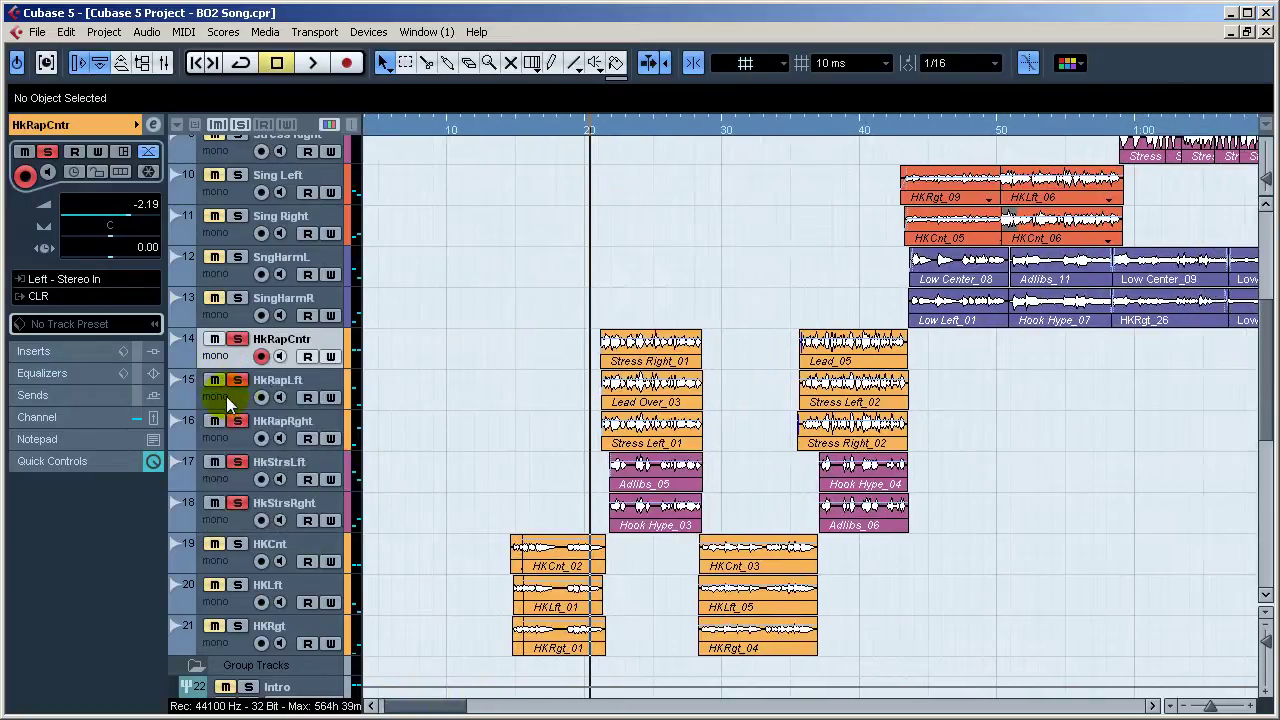
pyautogui.click(221, 403)
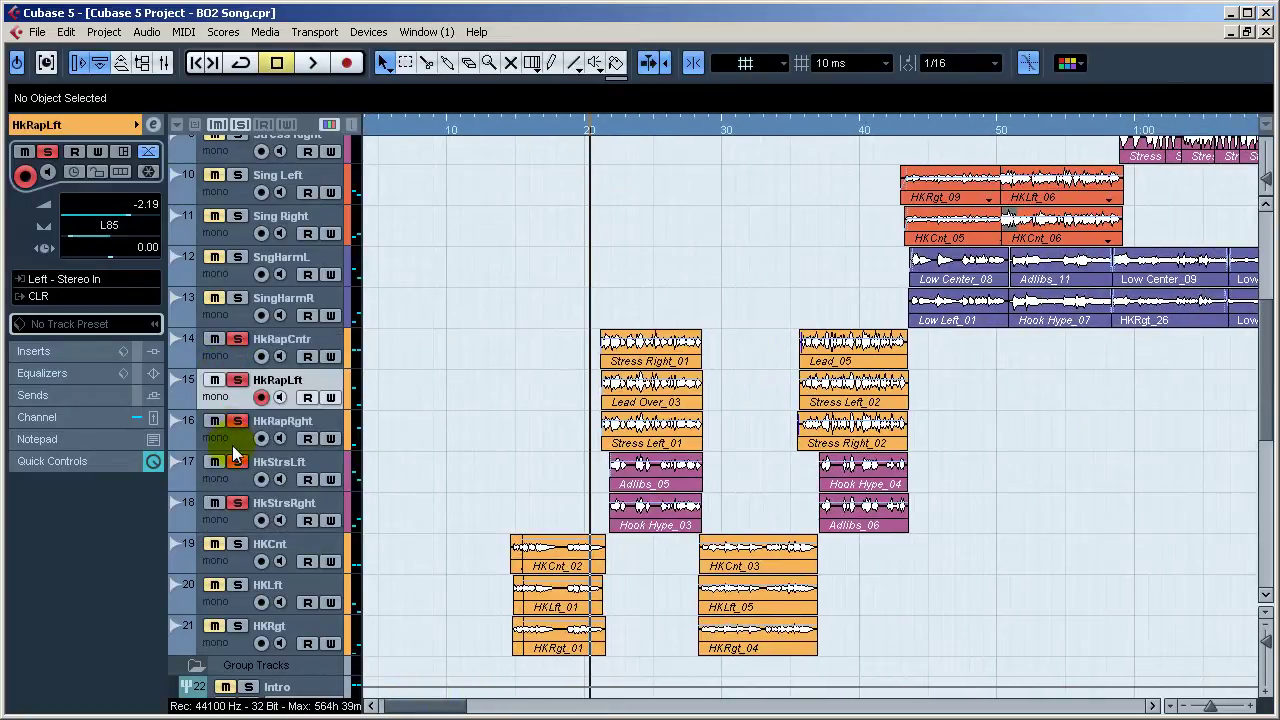
pyautogui.click(232, 445)
pyautogui.click(229, 481)
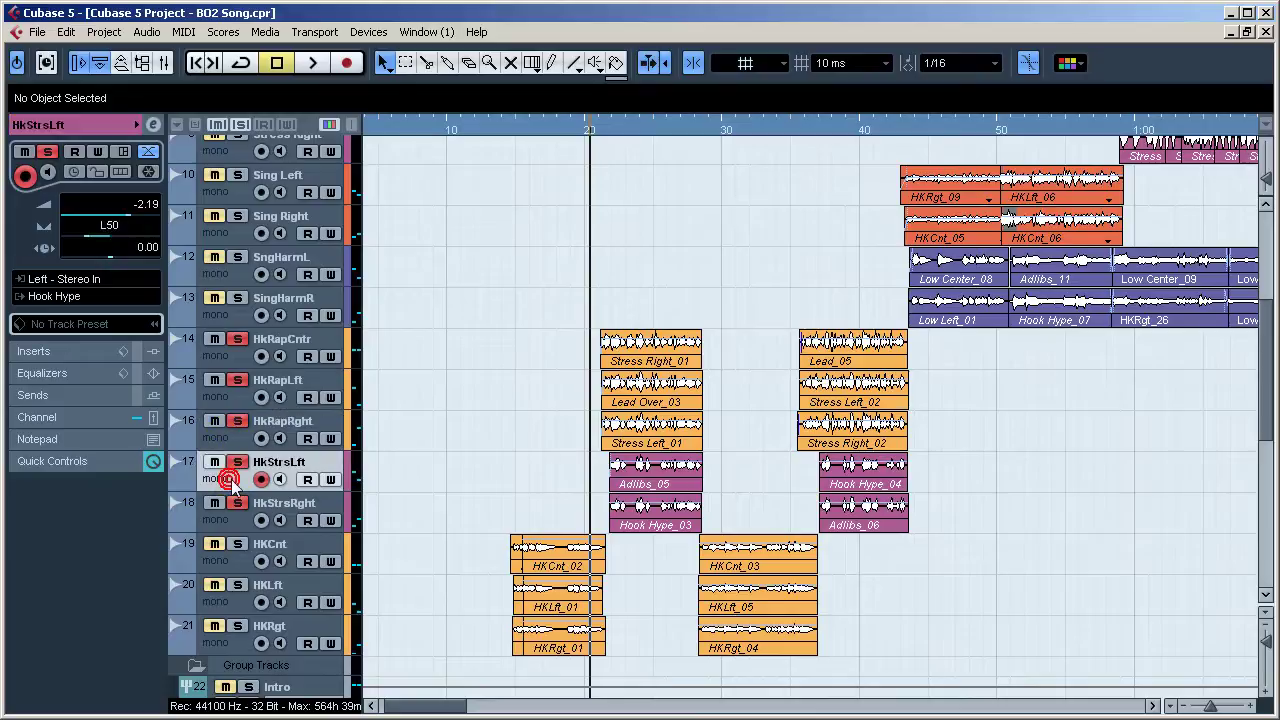
# Step: Set the playback position to about 21 seconds, clear all solos and mutes, and solo only HkRapCntr
pyautogui.click(605, 131)
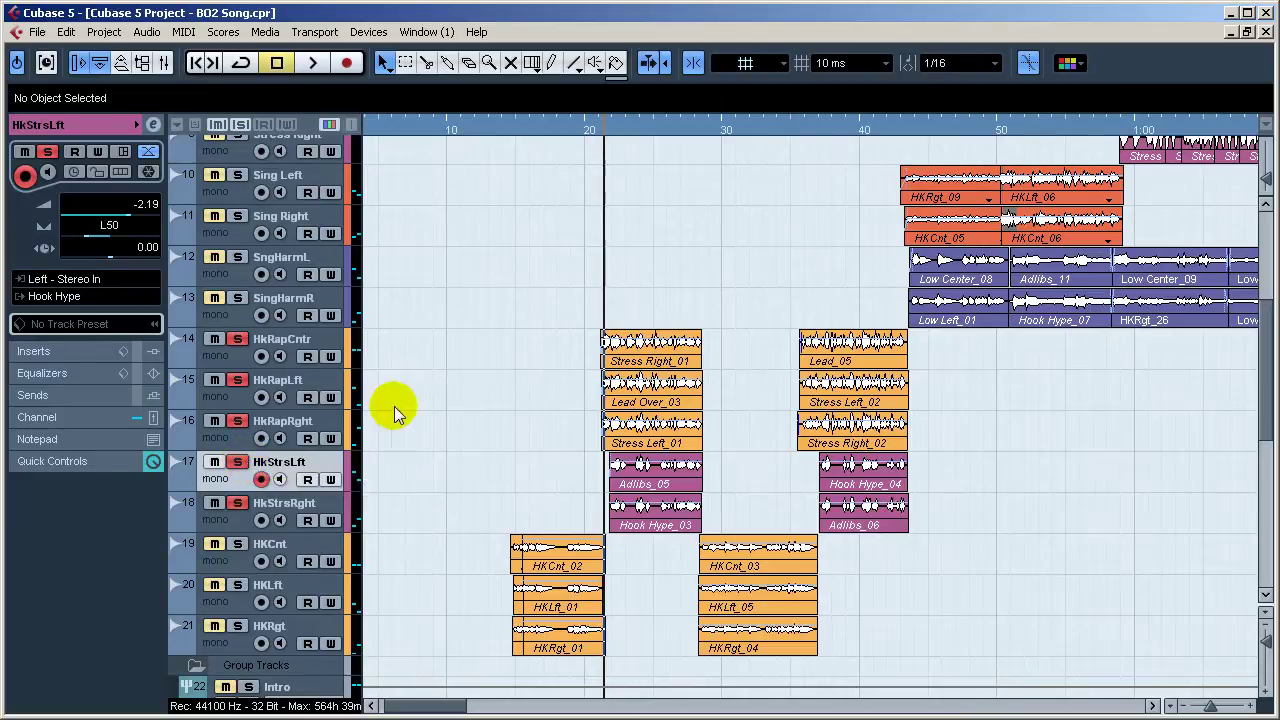
pyautogui.click(227, 363)
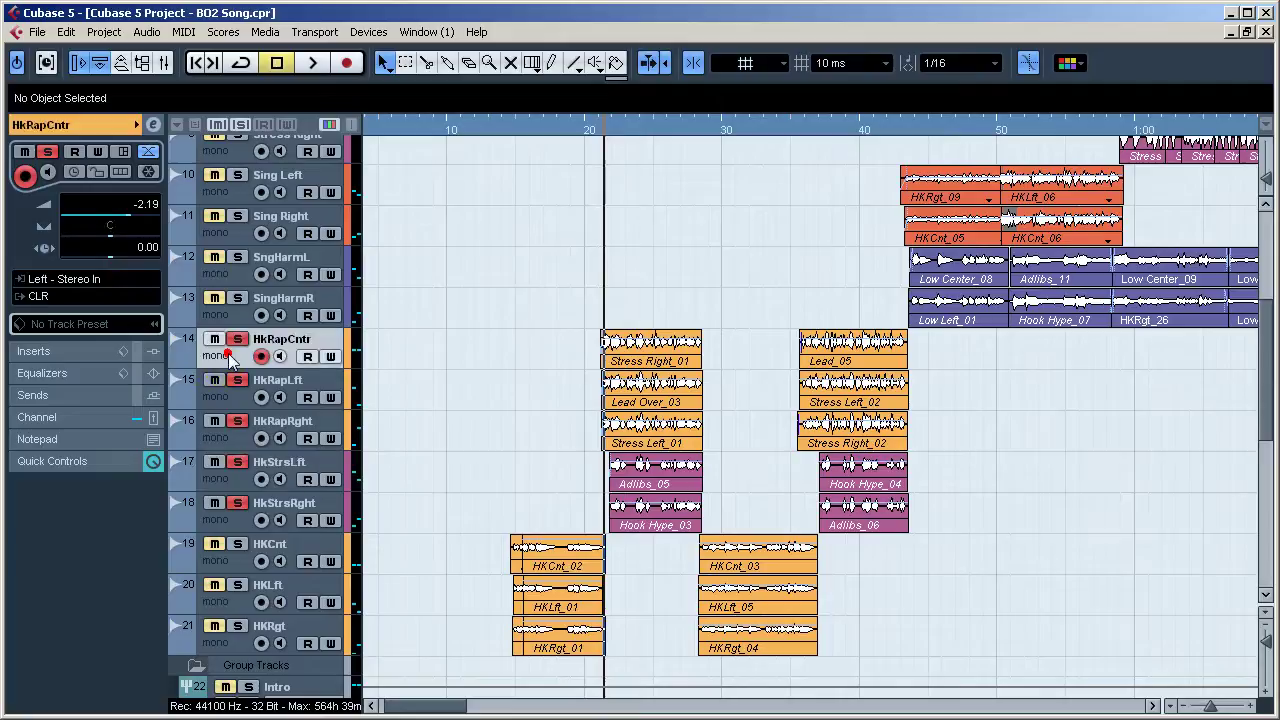
pyautogui.click(237, 339)
pyautogui.click(215, 340)
pyautogui.click(238, 124)
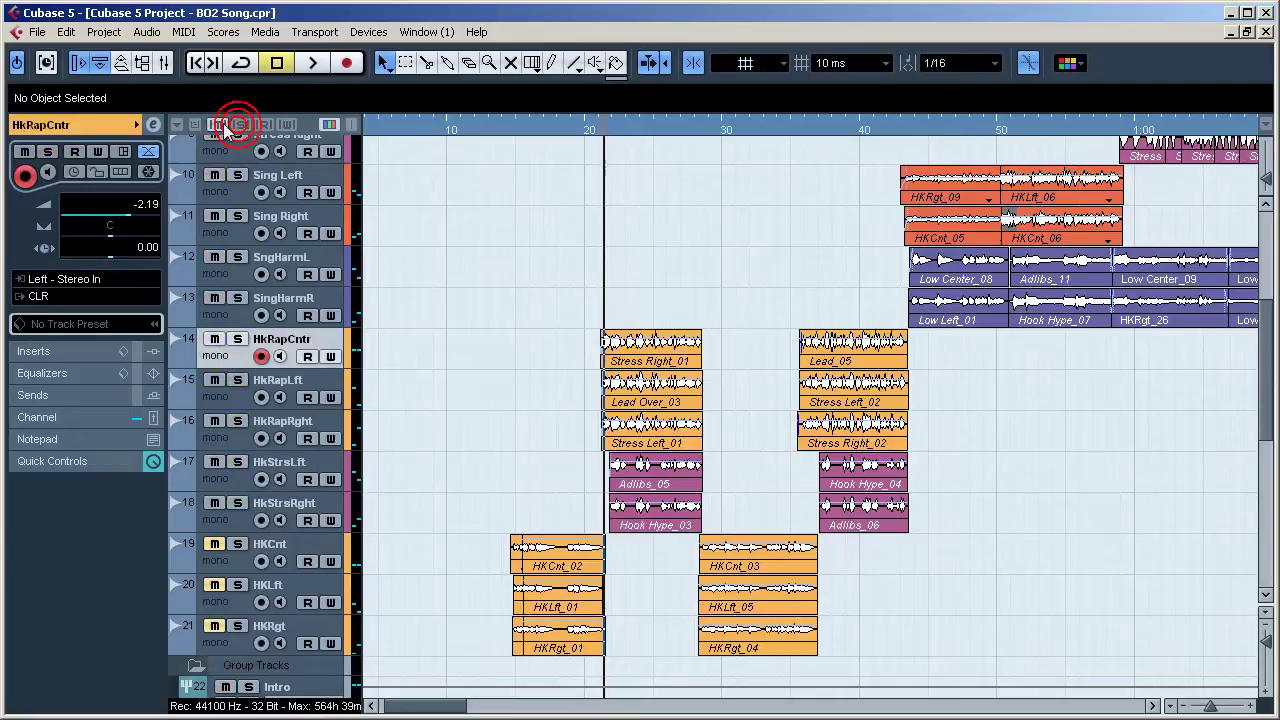
pyautogui.click(238, 340)
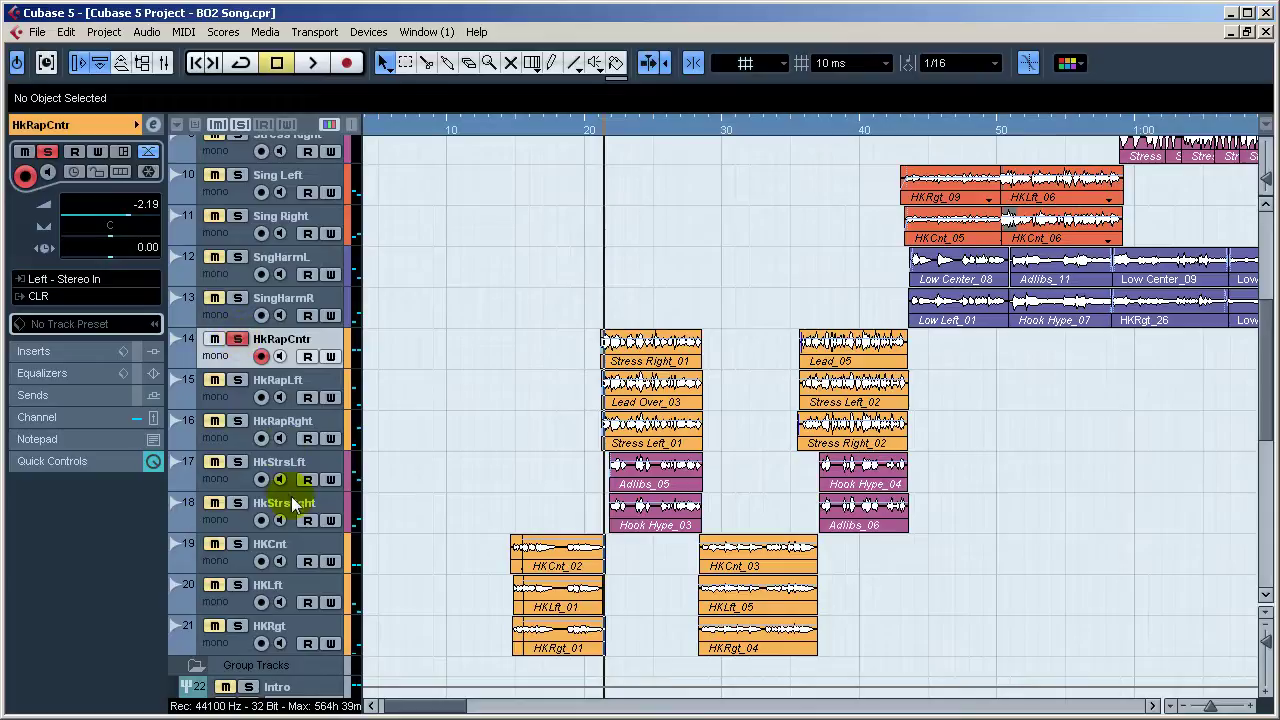
# Step: Play the first rap hook part, adding HkRapLft and HkRapRght to the solo during playback
pyautogui.press('space')
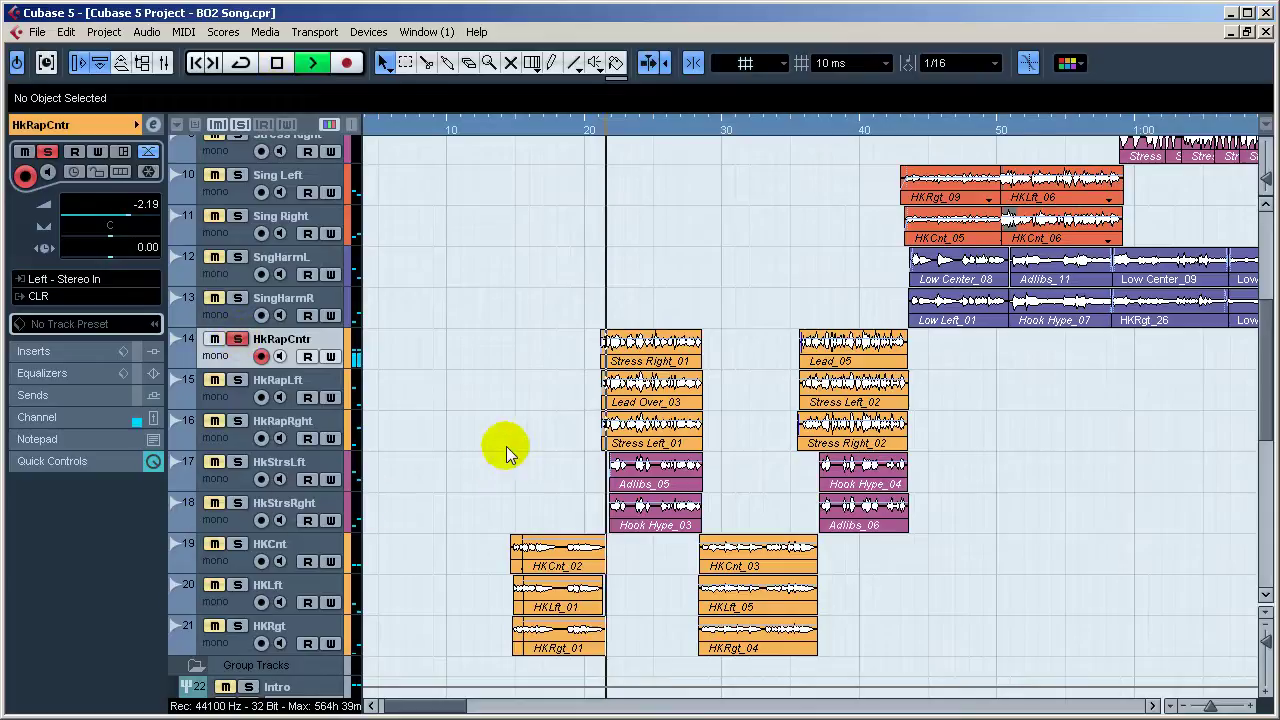
pyautogui.click(238, 380)
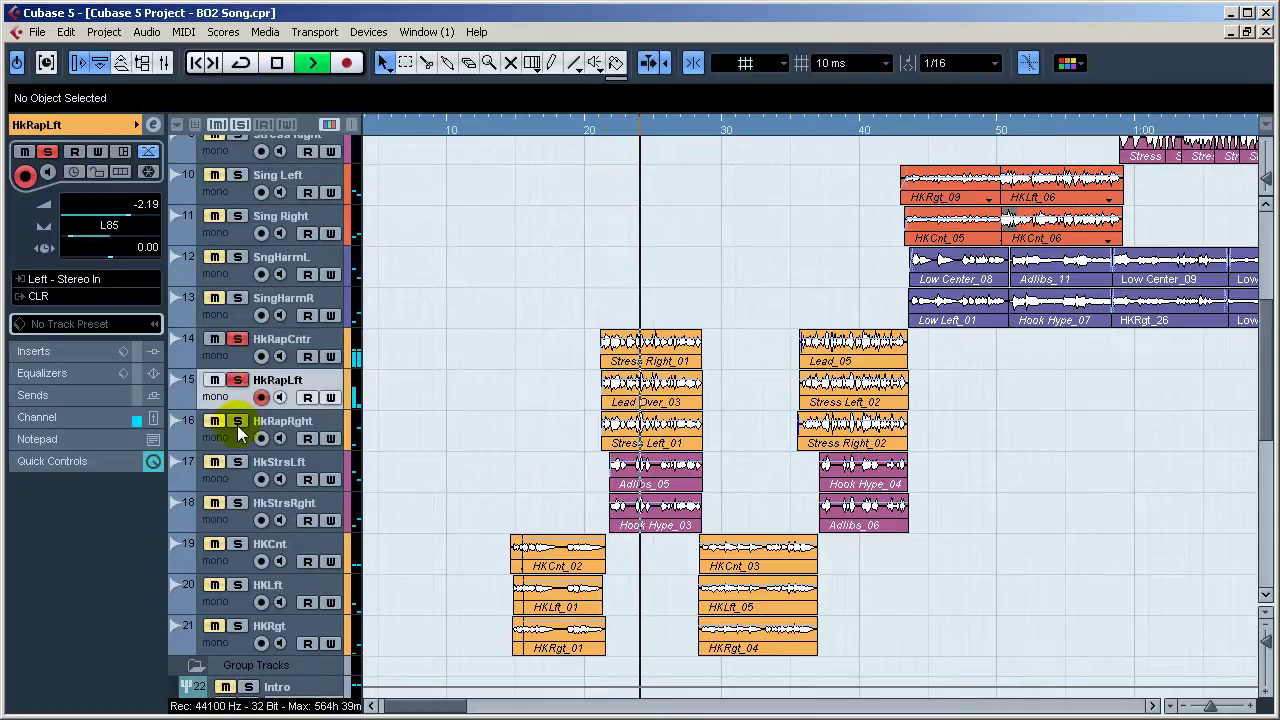
pyautogui.click(237, 423)
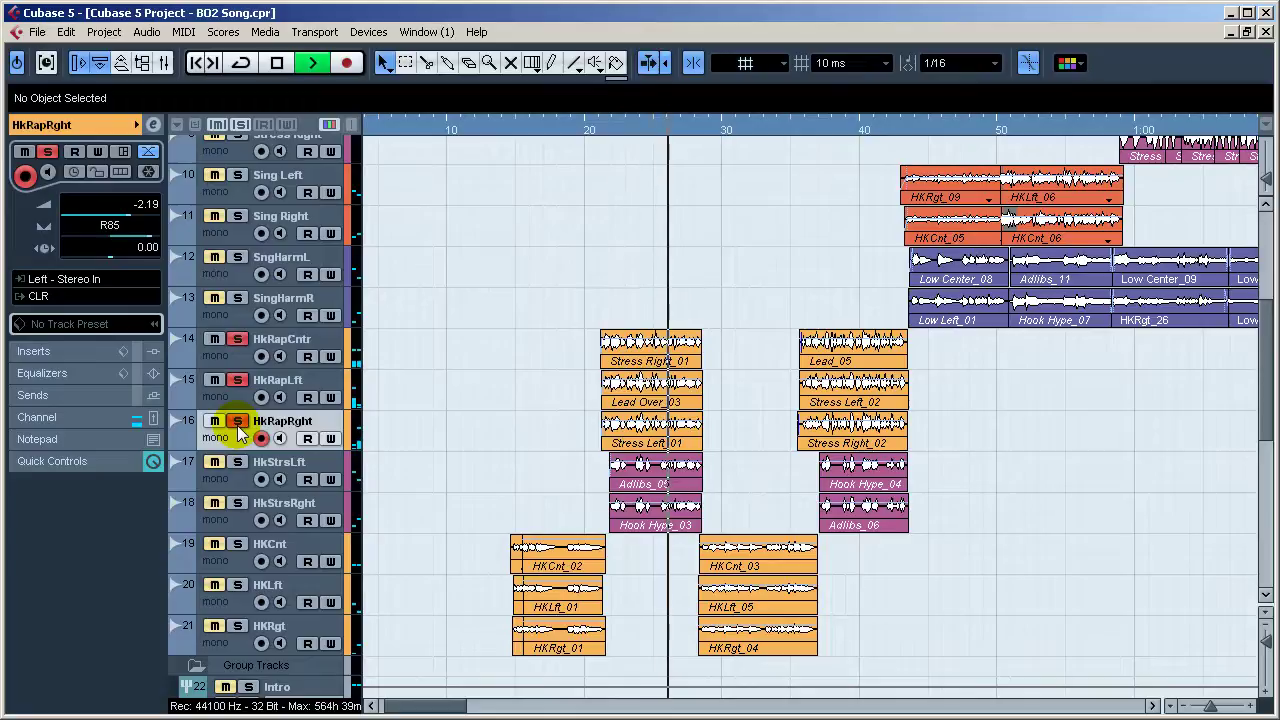
pyautogui.press('space')
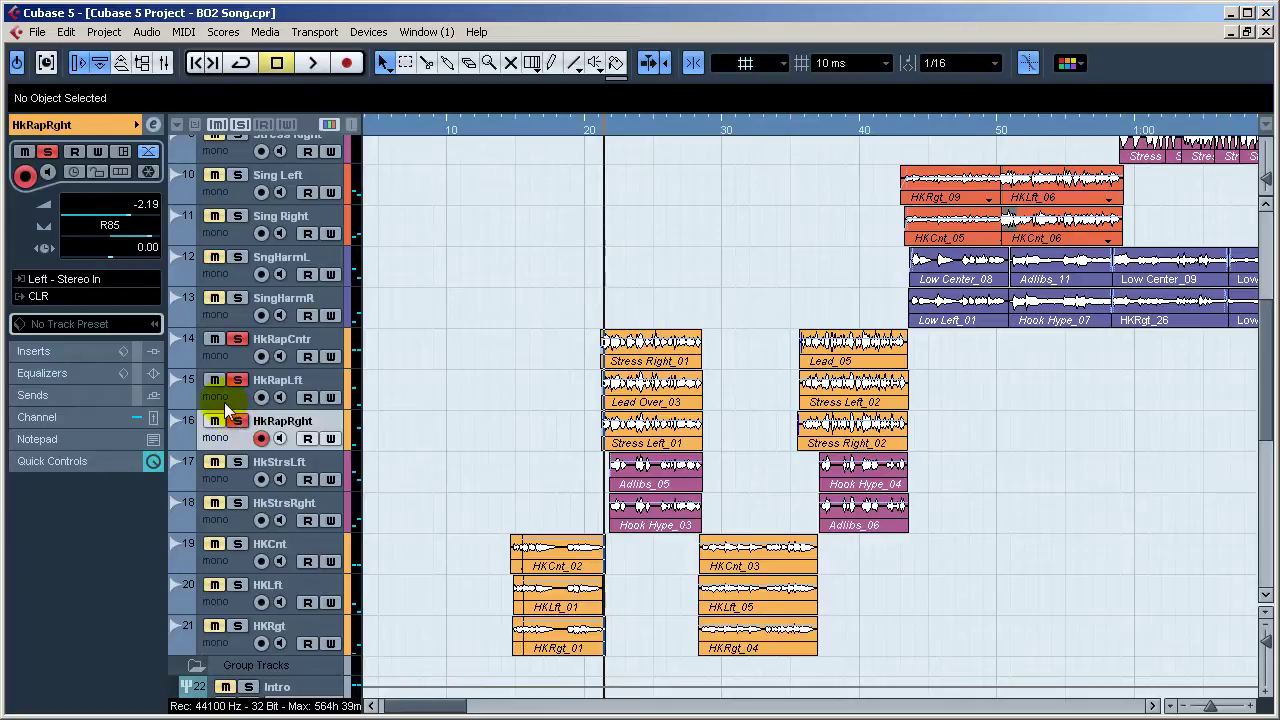
# Step: Check the side rap tracks' pan, take HkRapLft and HkRapRght out of the solo, and play HkRapCntr alone from about 20 seconds
pyautogui.click(224, 402)
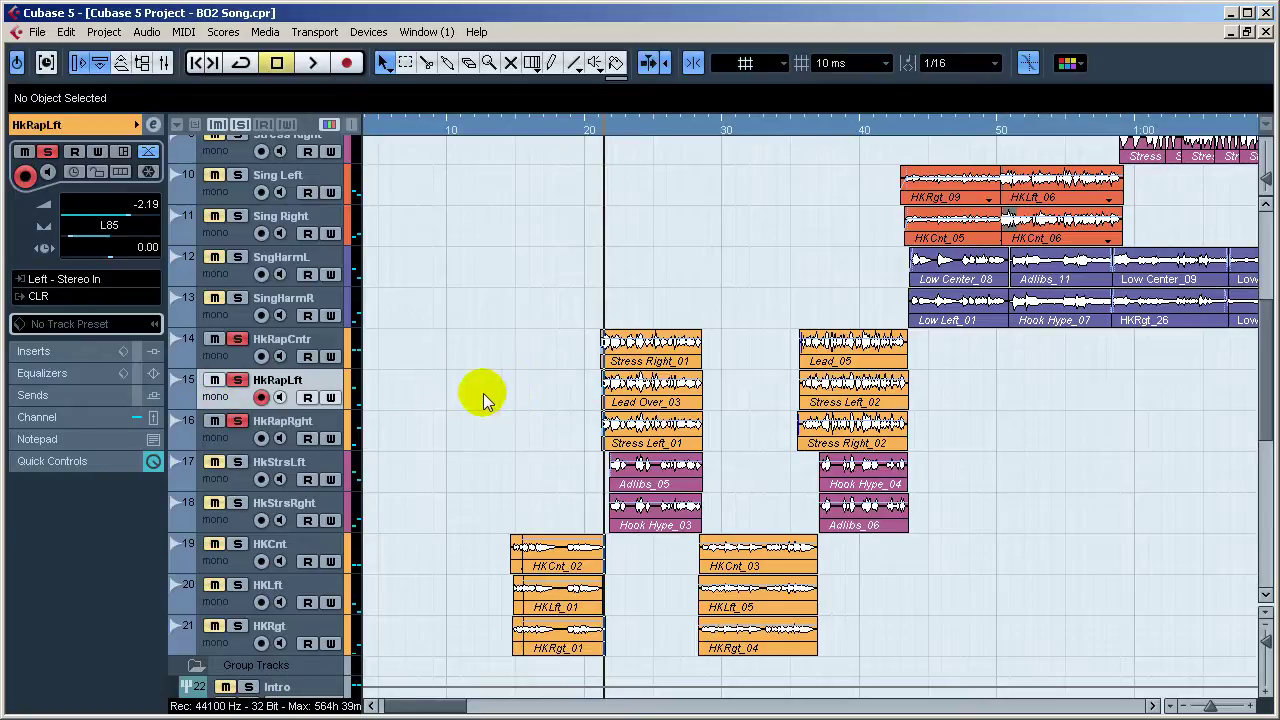
pyautogui.click(233, 444)
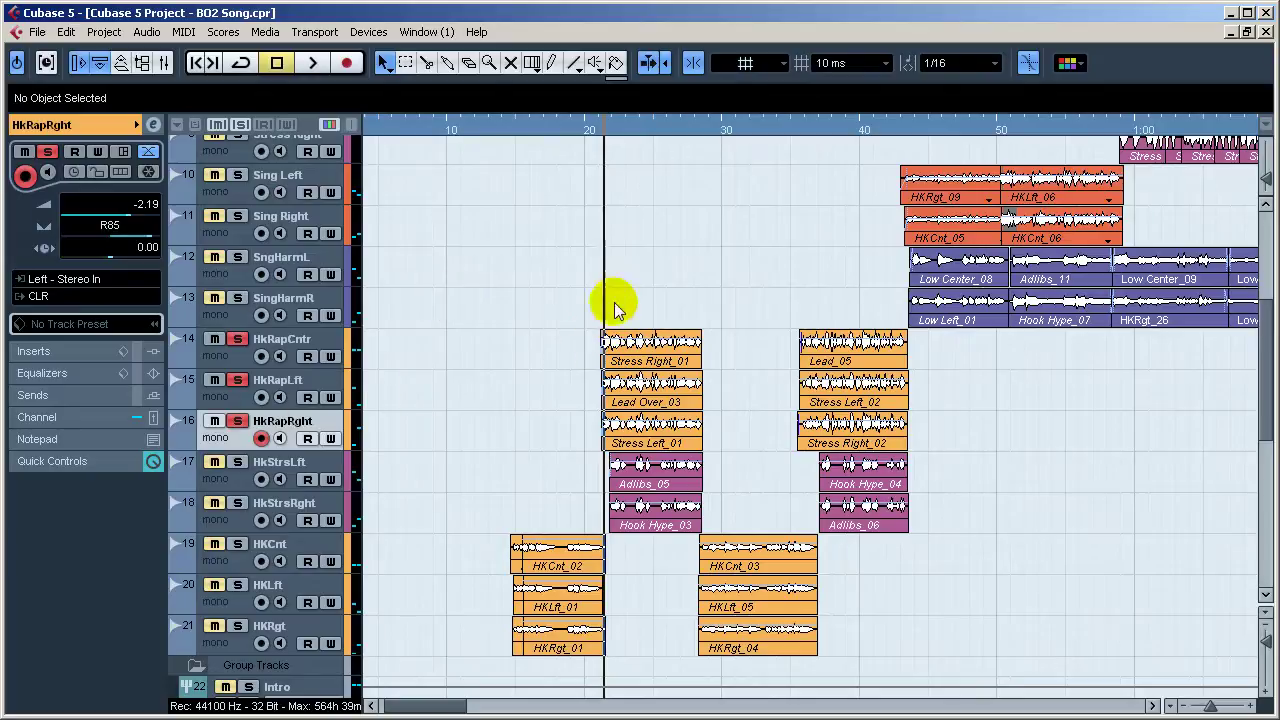
pyautogui.click(214, 421)
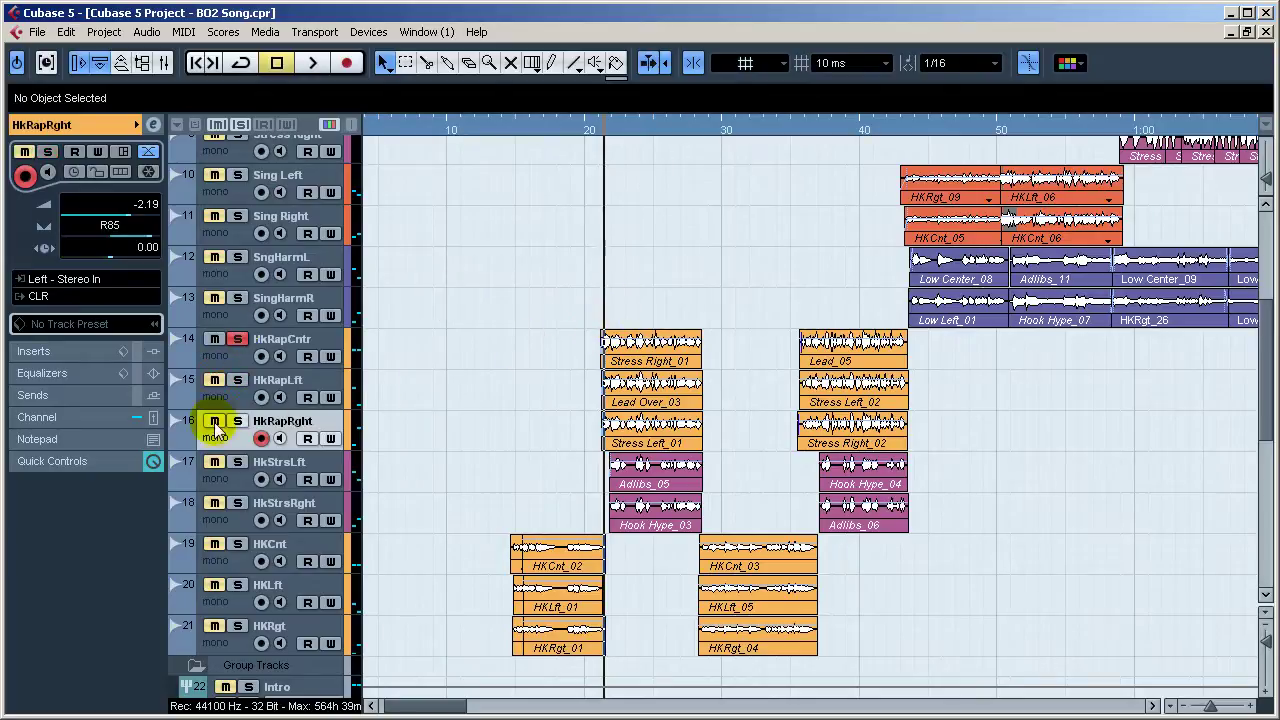
pyautogui.click(590, 126)
pyautogui.press('space')
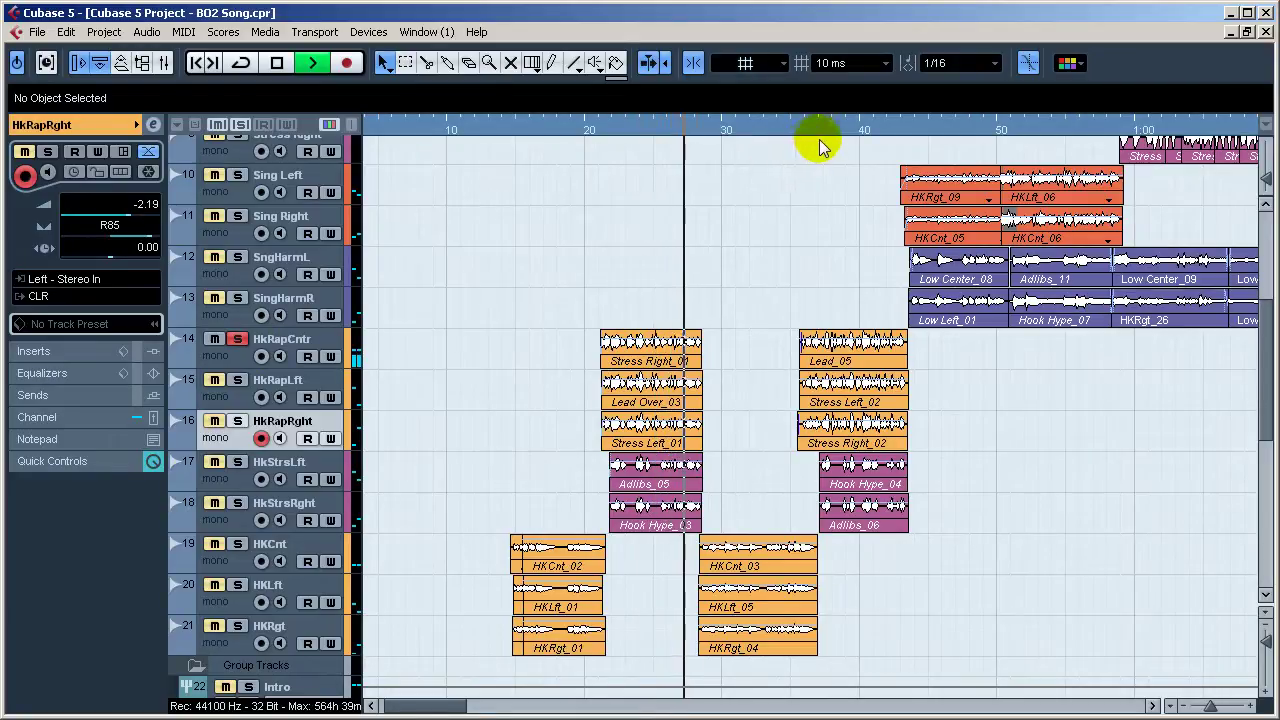
pyautogui.press('space')
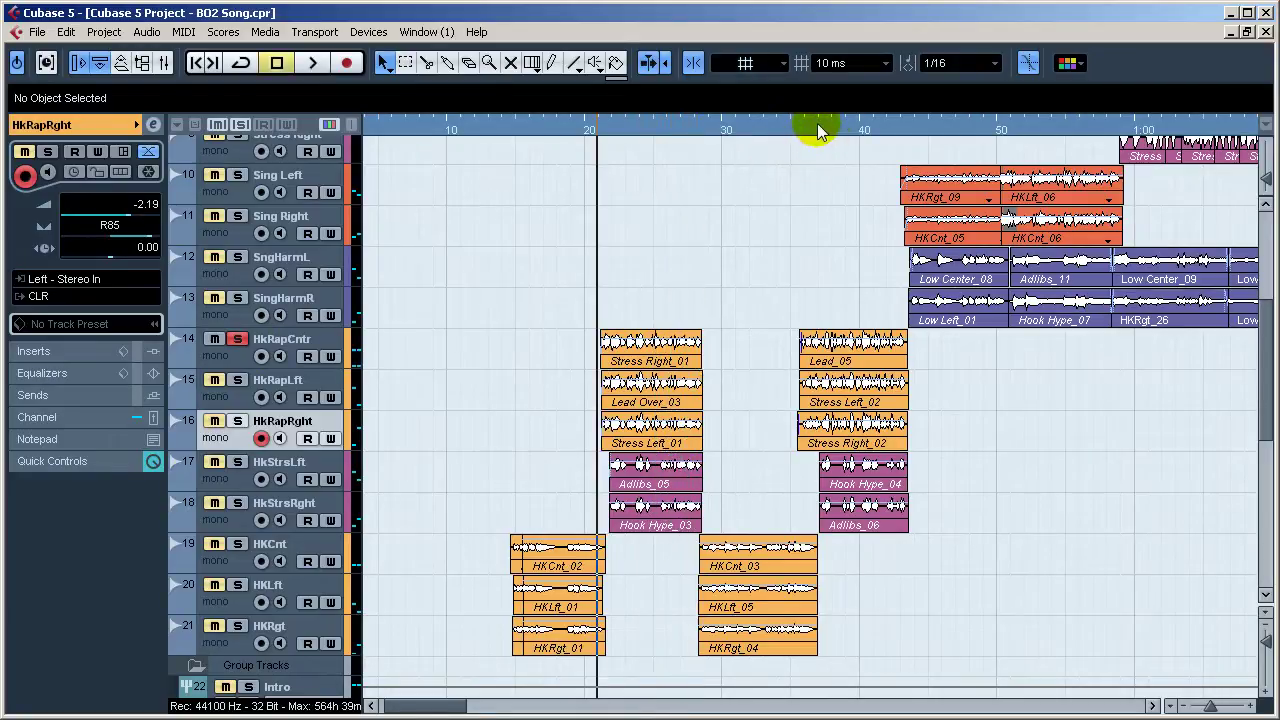
# Step: Play HkRapCntr's second hook part from about 36 seconds and return the playback position to about 20 seconds
pyautogui.click(804, 128)
pyautogui.press('space')
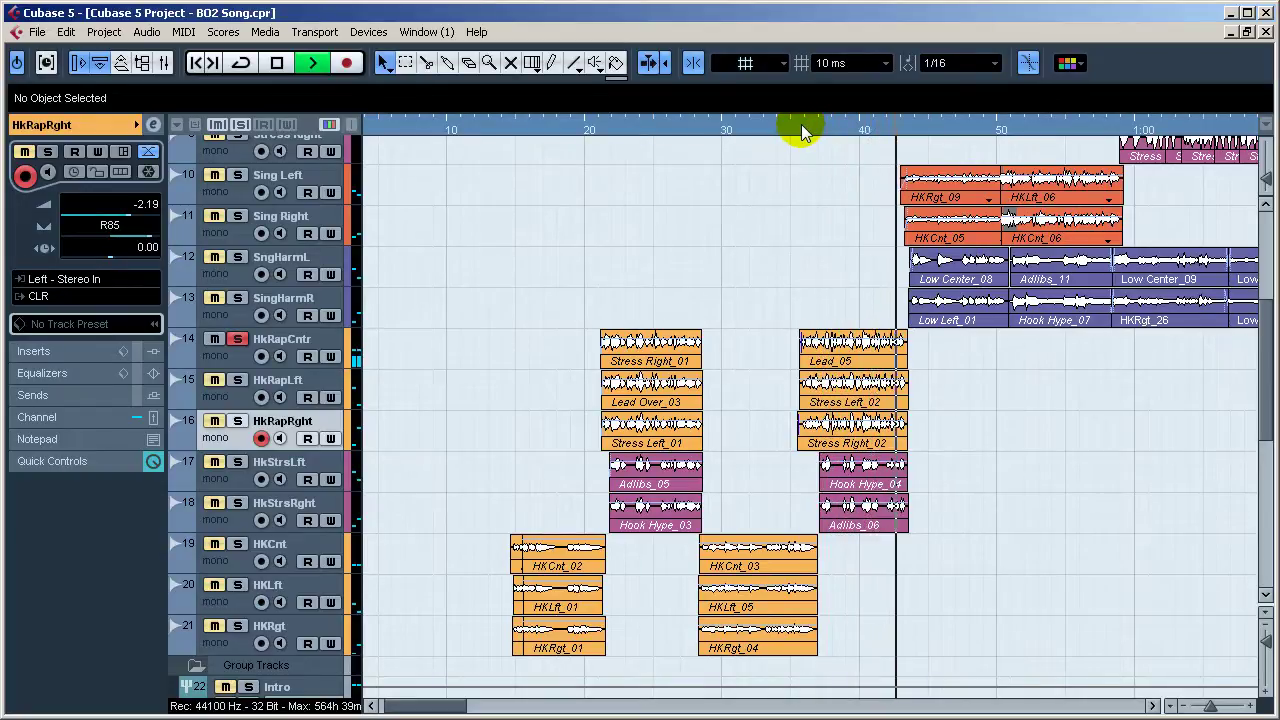
pyautogui.press('space')
pyautogui.click(591, 131)
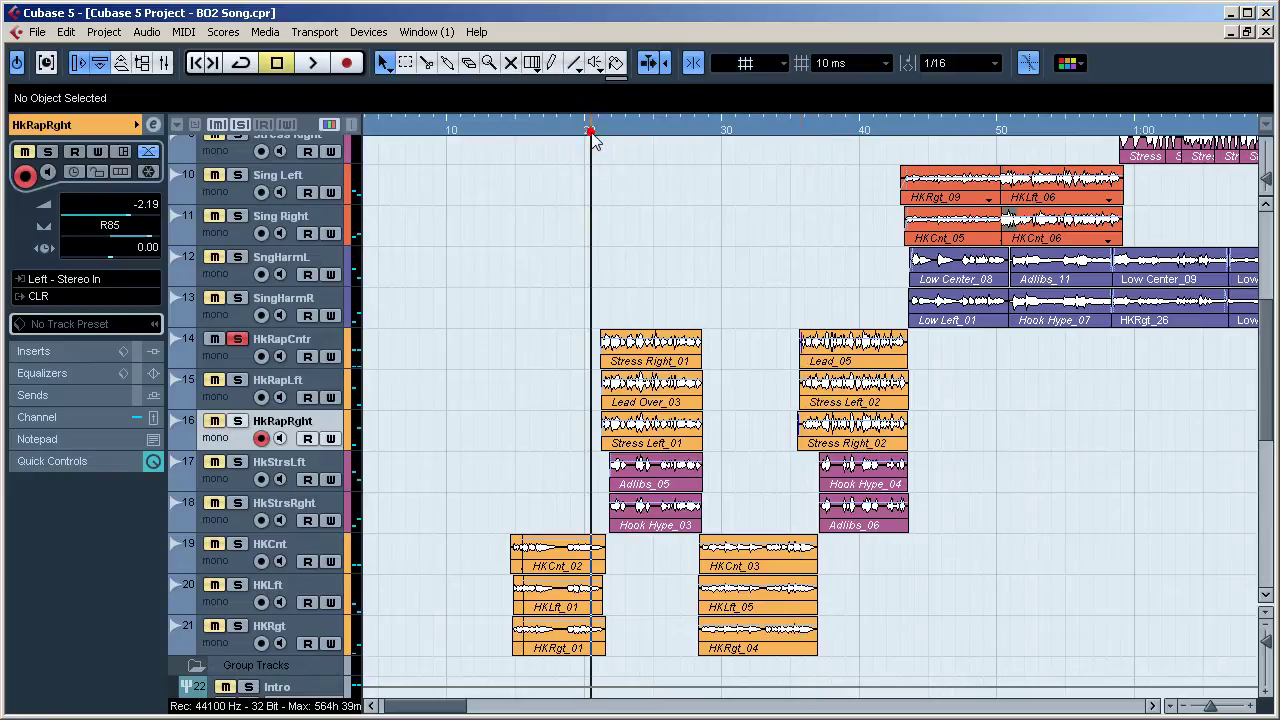
pyautogui.click(592, 141)
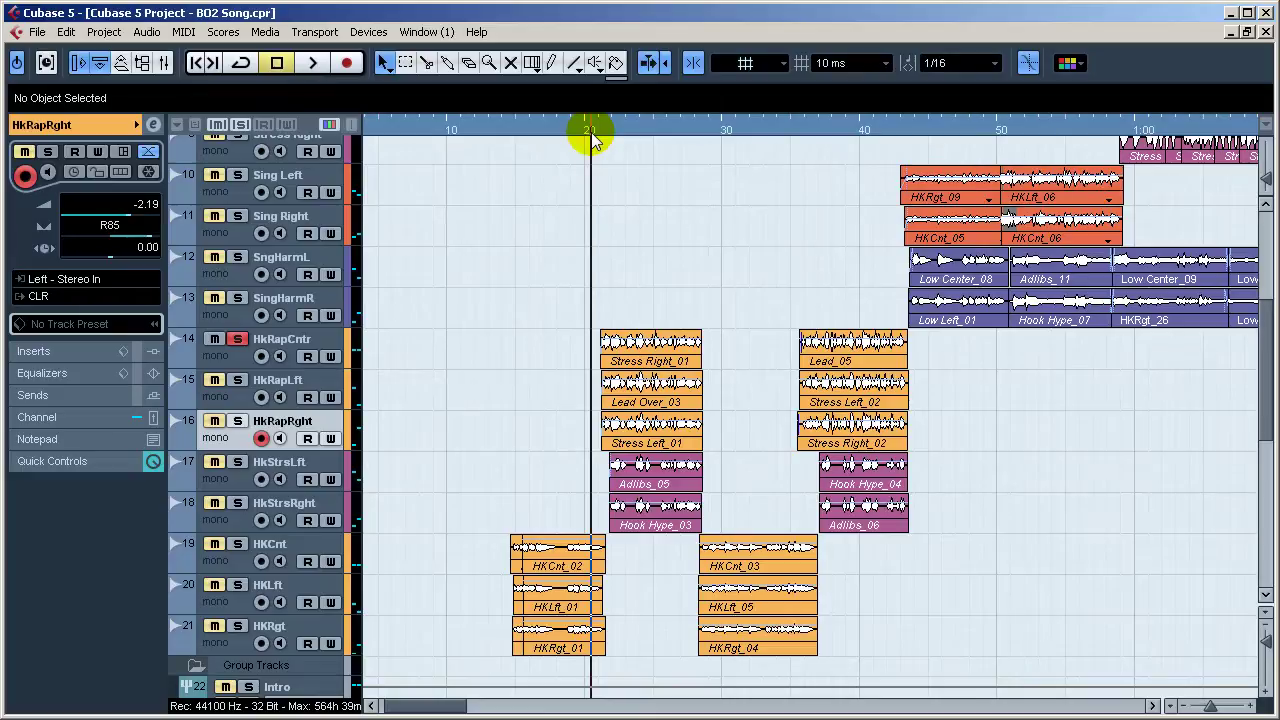
# Step: Switch to the E-MU mixer and examine the 3-Band EQ and Lite Reverb inserts on strip 1
pyautogui.click(675, 719)
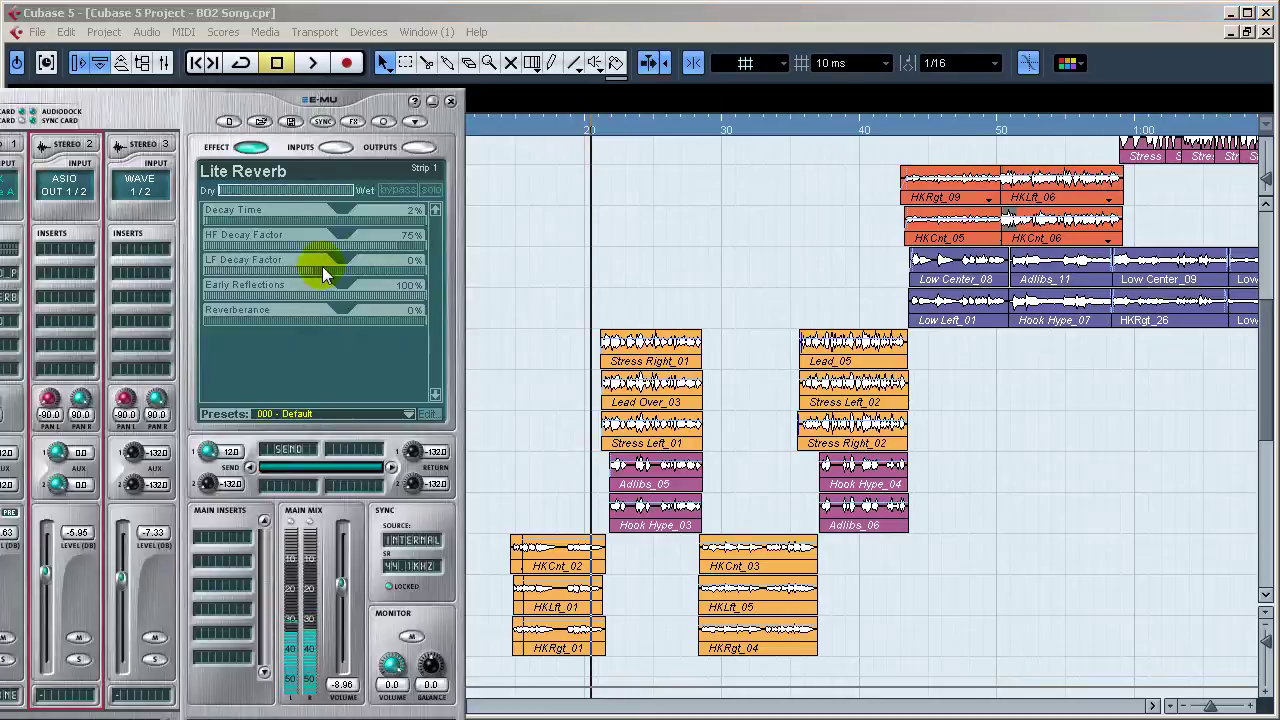
pyautogui.moveTo(181, 111); pyautogui.dragTo(380, 44)
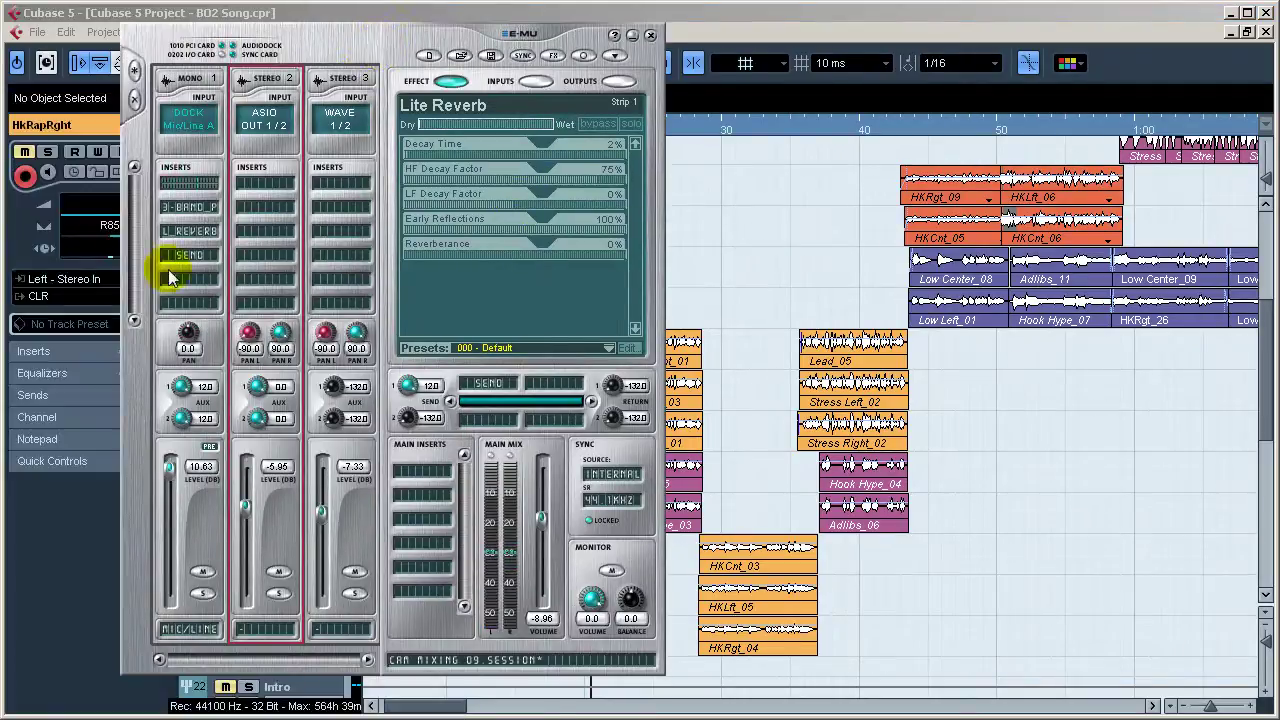
pyautogui.click(195, 209)
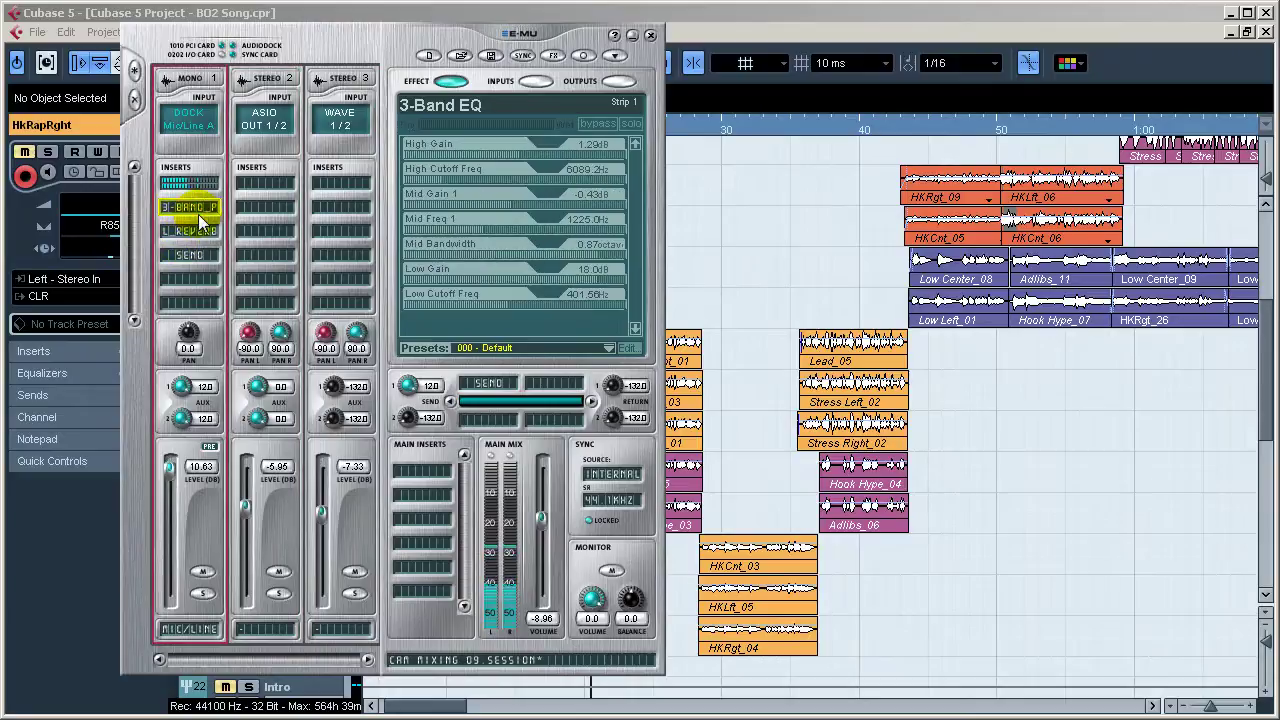
pyautogui.click(196, 231)
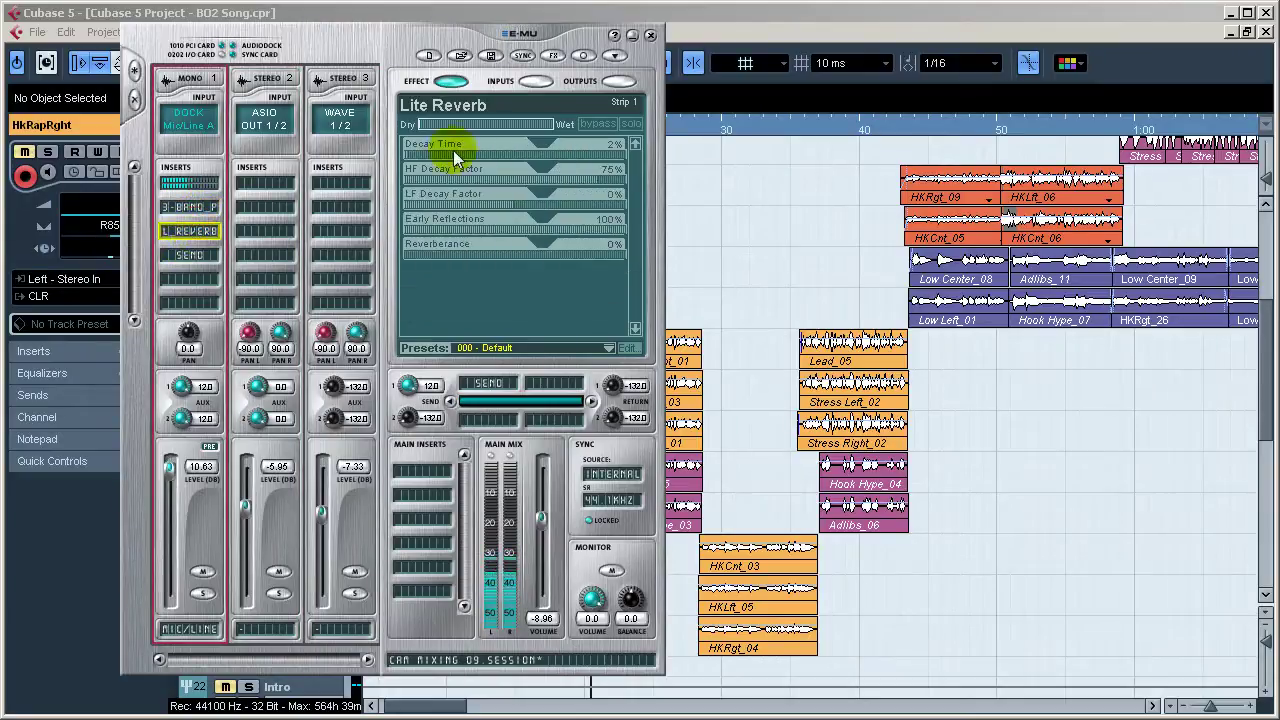
# Step: Try the Lite Reverb mix at about halfway between dry and wet, return it to fully dry, and minimise the E-MU mixer
pyautogui.click(479, 129)
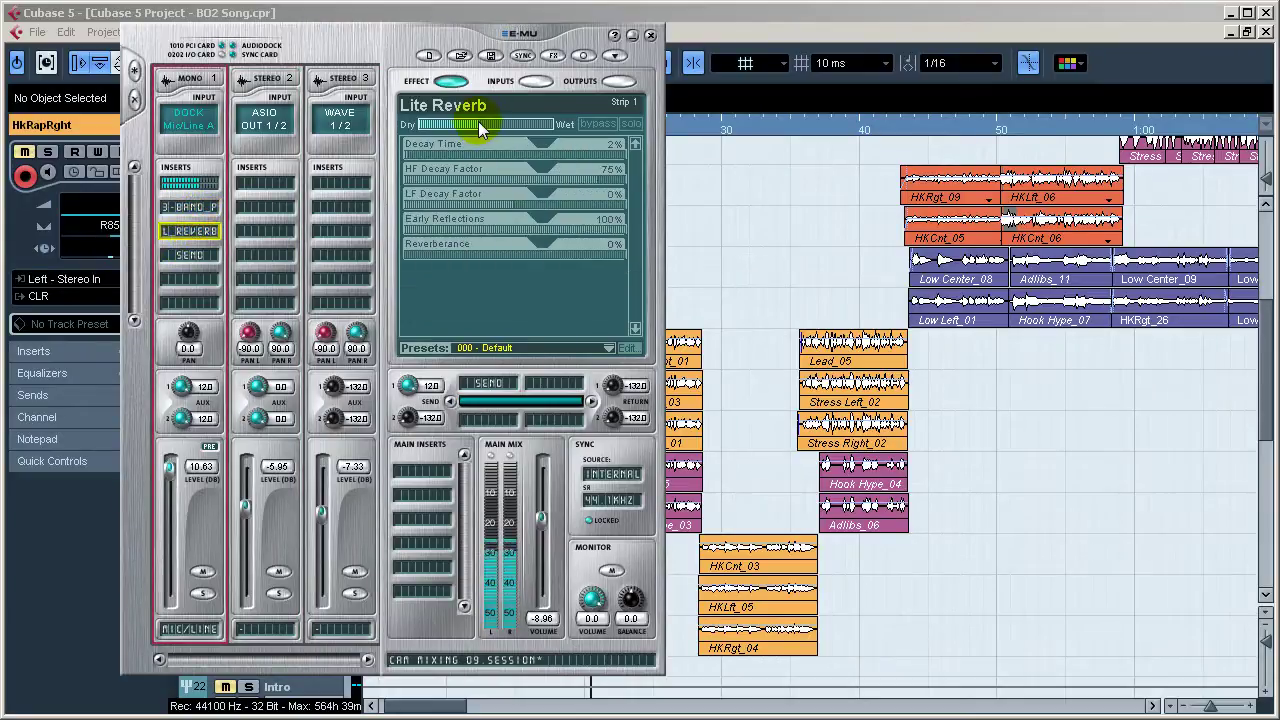
pyautogui.moveTo(479, 129); pyautogui.dragTo(419, 129)
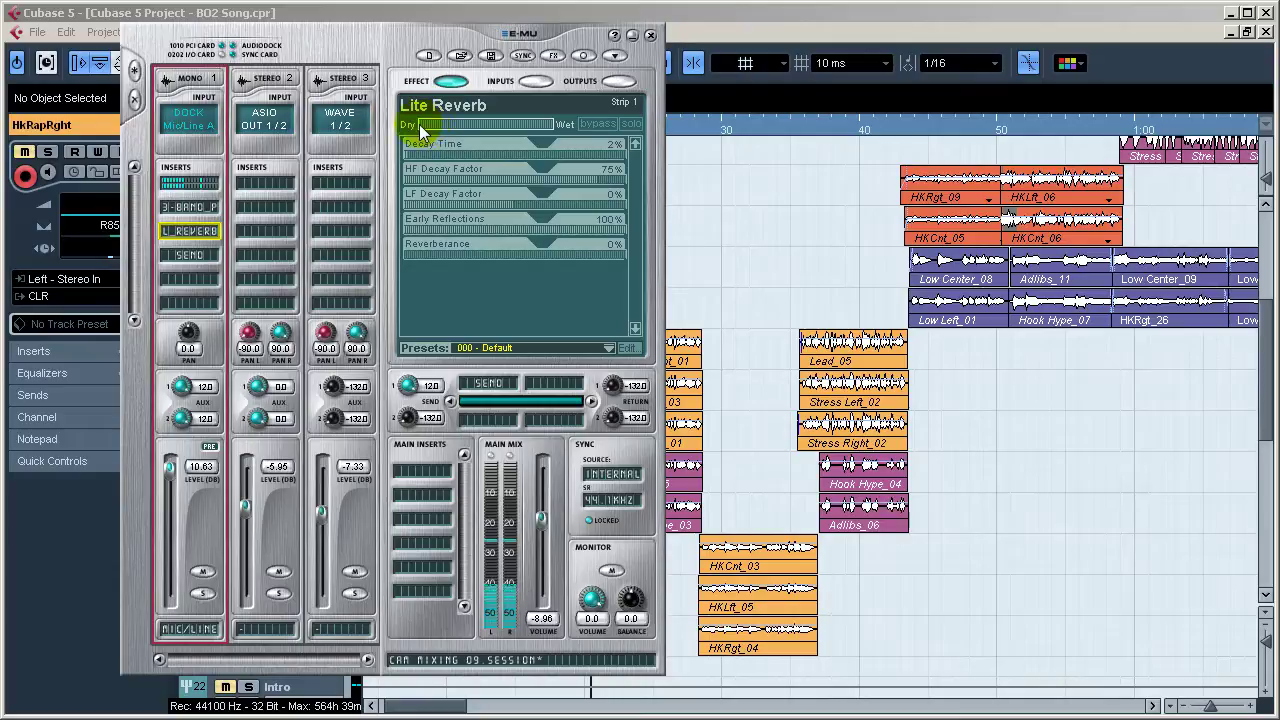
pyautogui.click(633, 36)
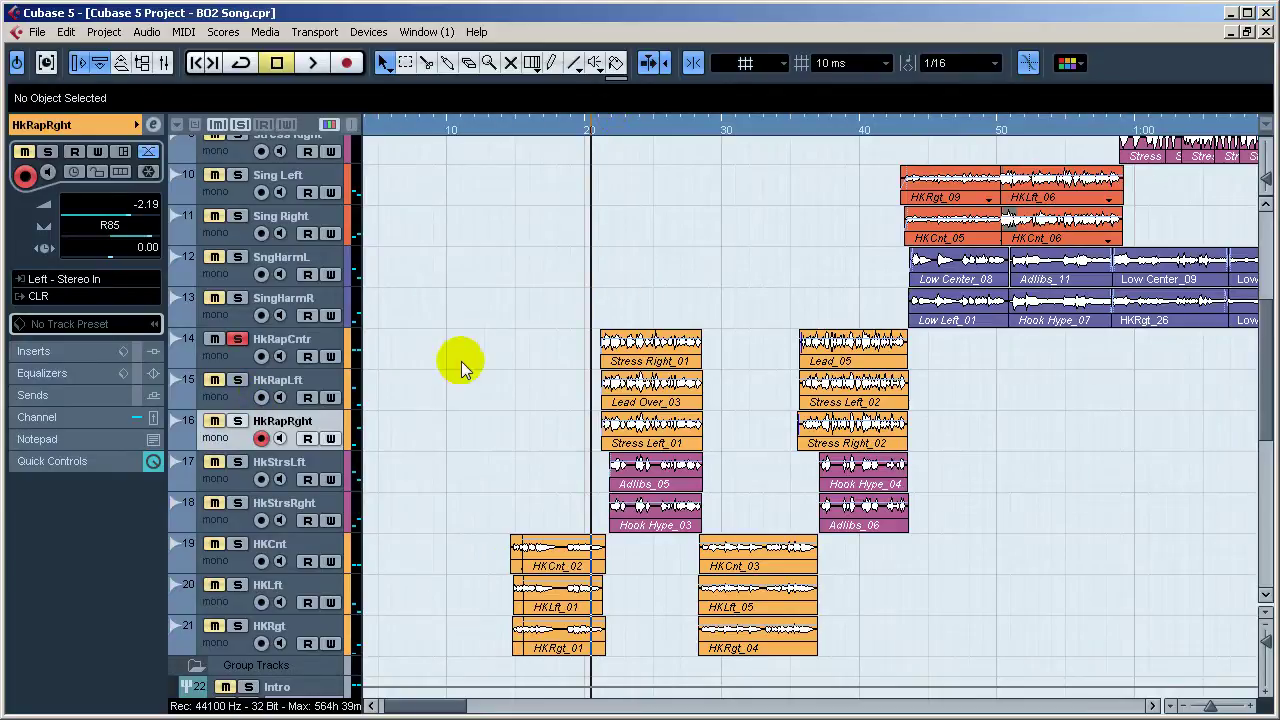
# Step: Solo the HkStrsLft and HkStrsRght tracks together and play them from about 20 seconds
pyautogui.scroll(-4, 430, 363)
pyautogui.scroll(4, 430, 361)
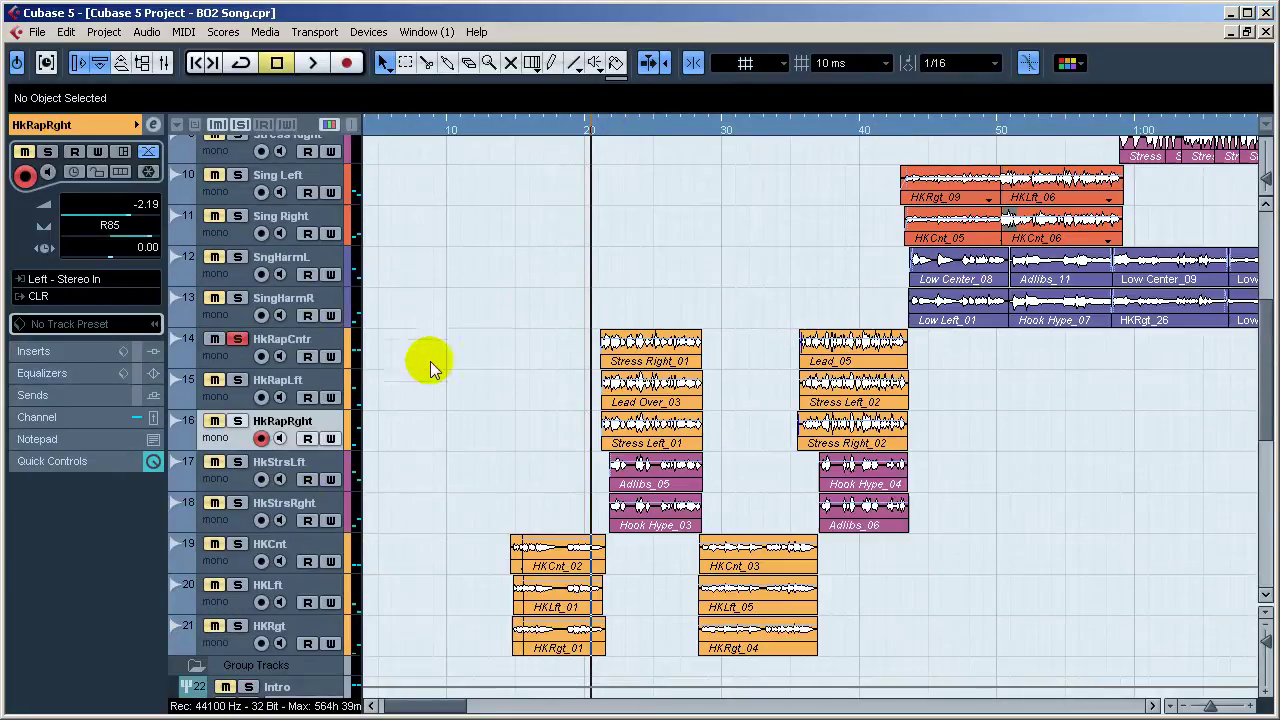
pyautogui.click(228, 481)
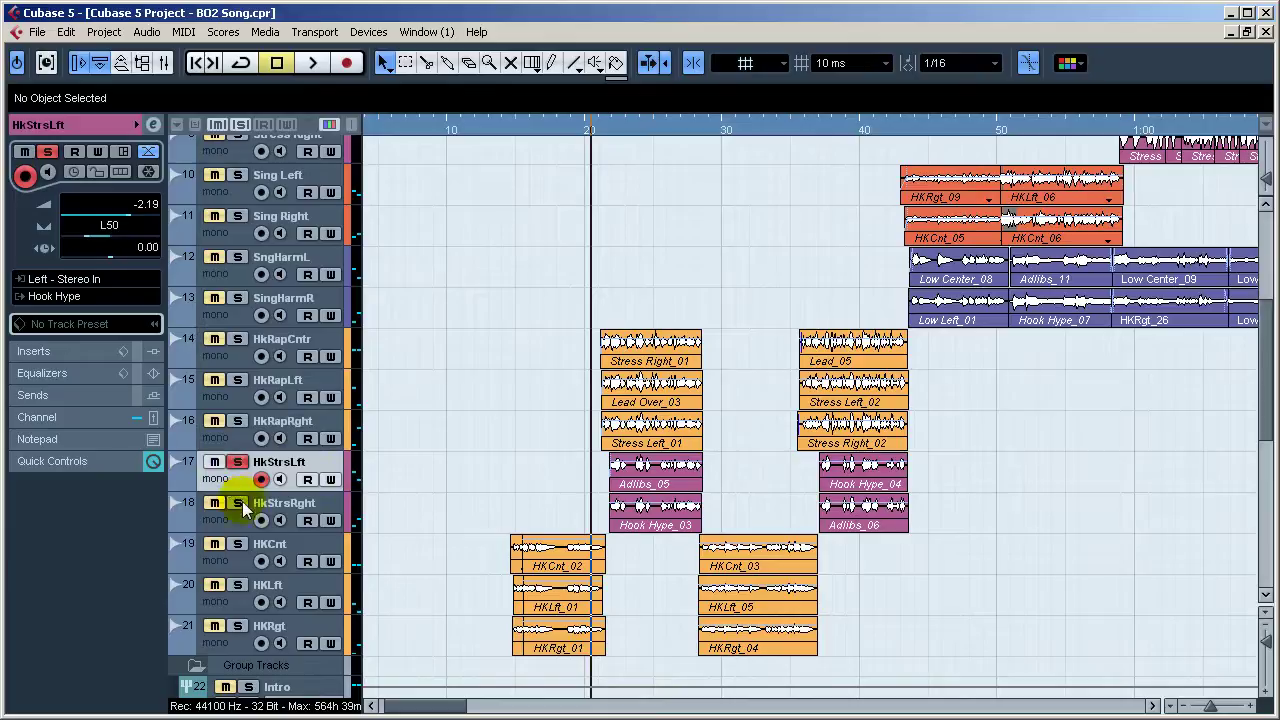
pyautogui.click(242, 501)
pyautogui.press('space')
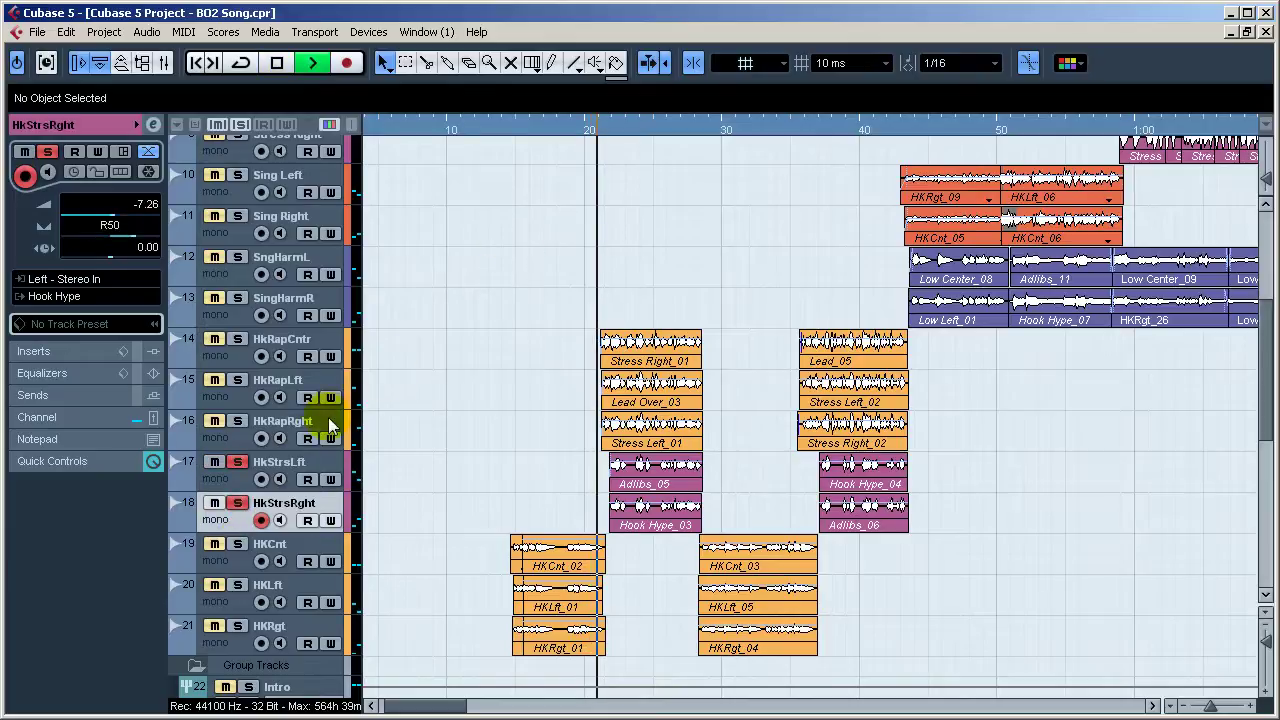
pyautogui.press('space')
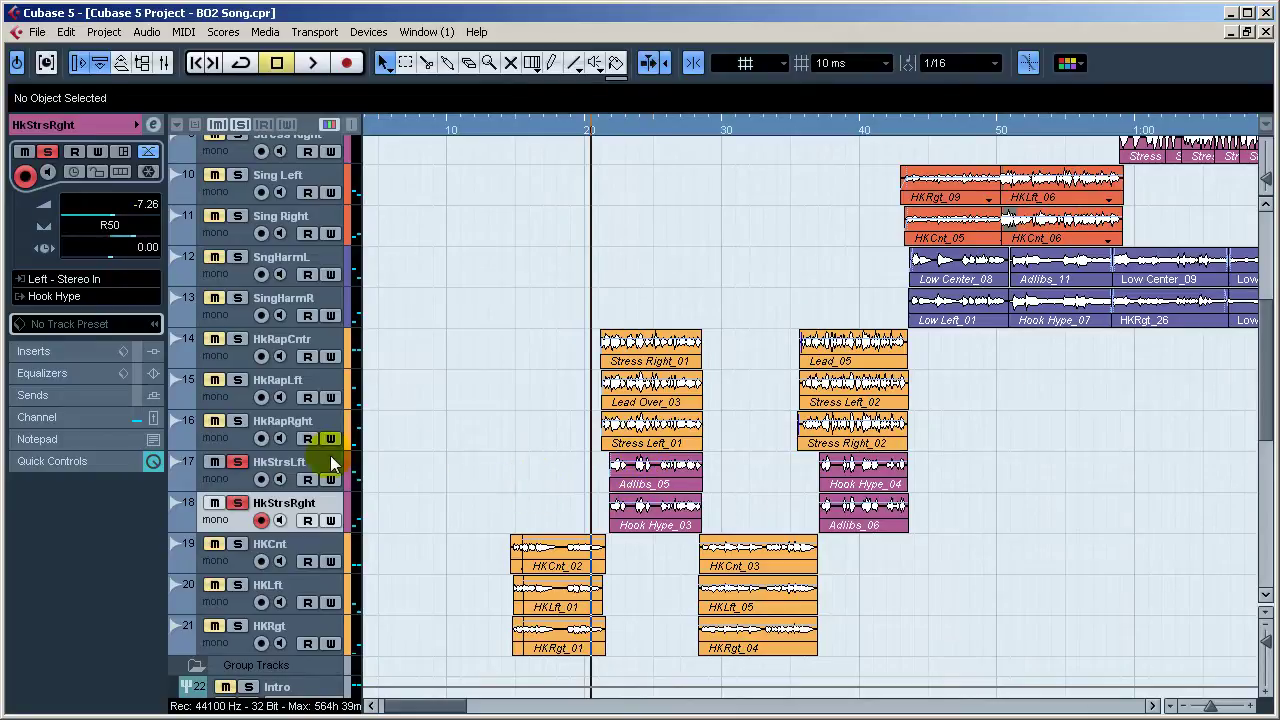
pyautogui.press('space')
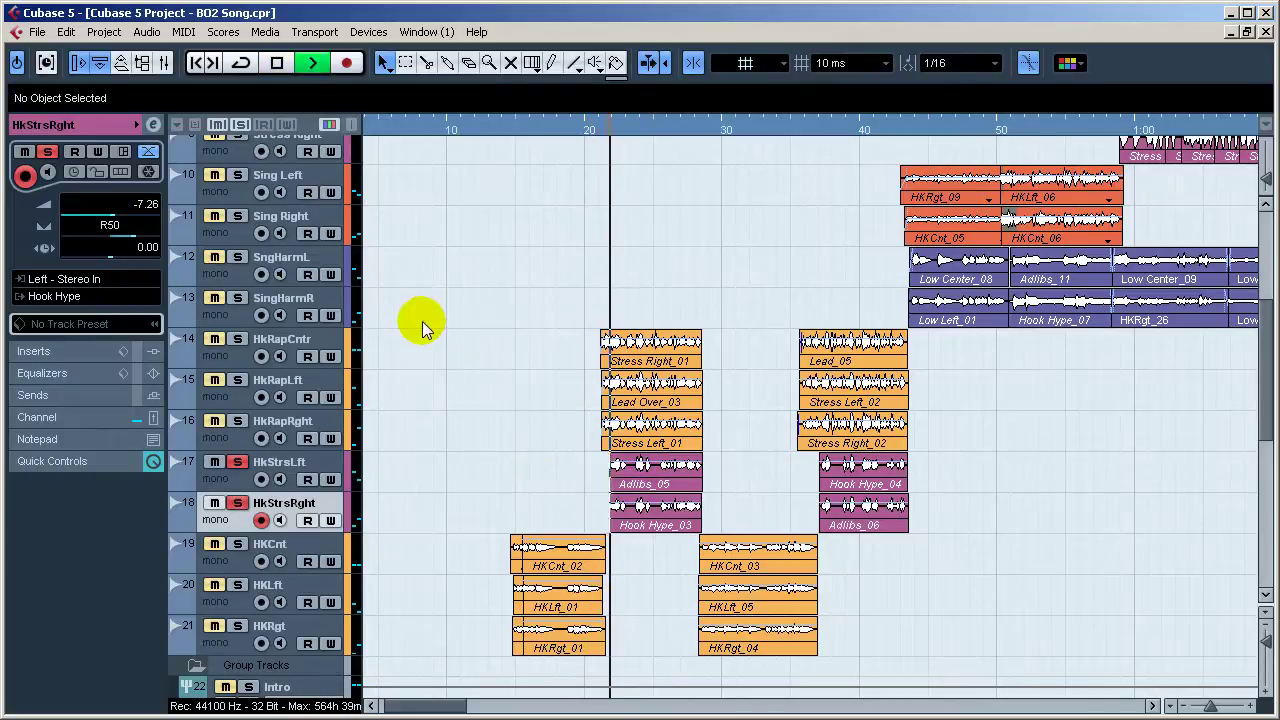
pyautogui.press('space')
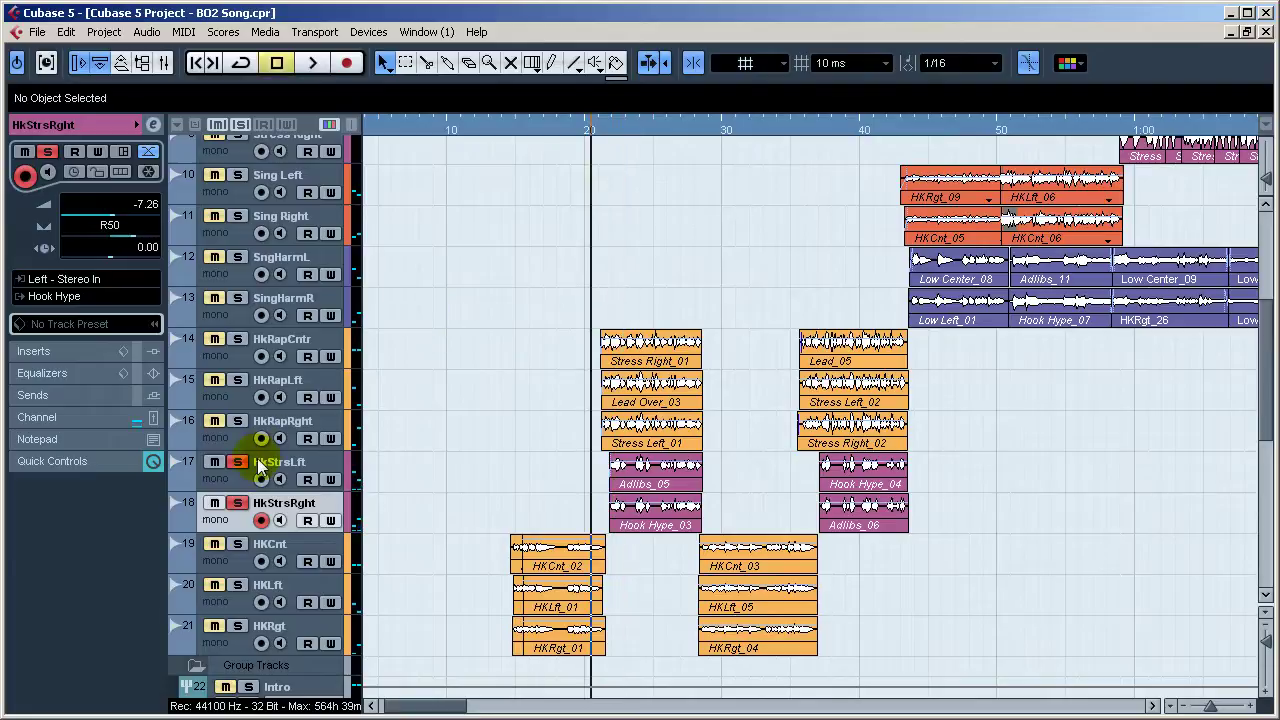
# Step: Solo the Hook Hype group along with All Vocals and start playback of the stress layers from about 20 seconds
pyautogui.scroll(-6, 390, 388)
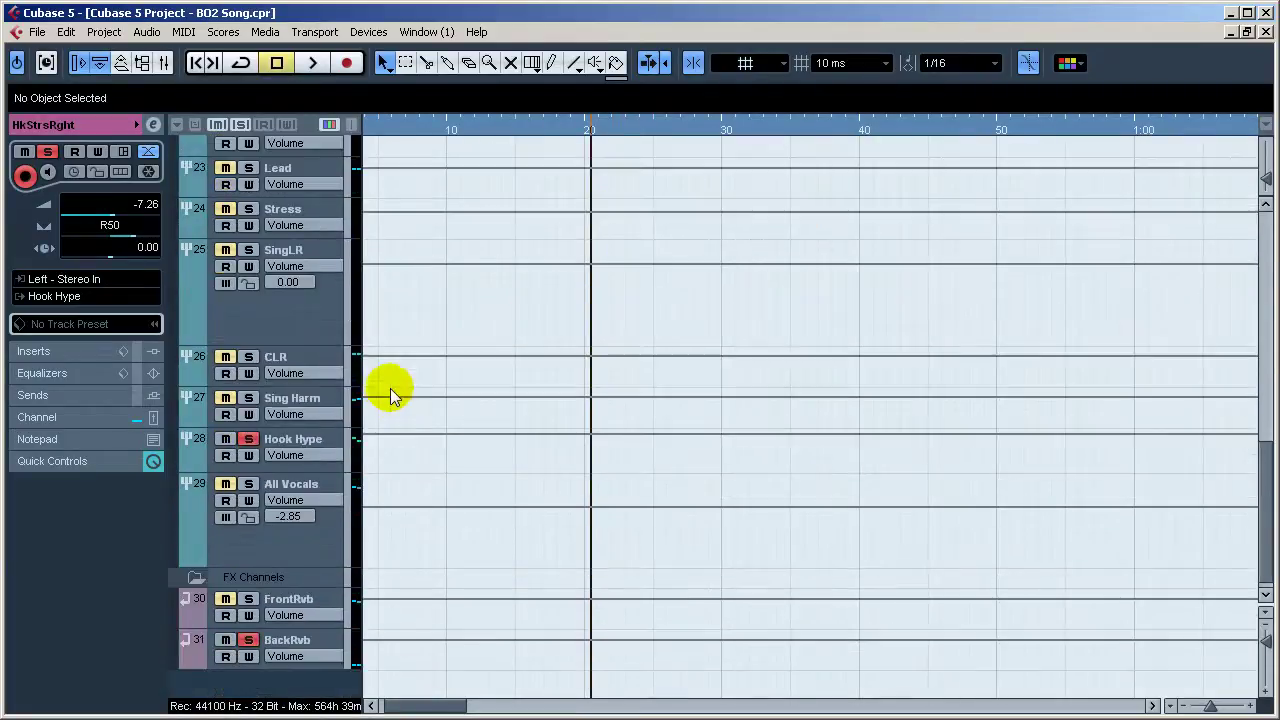
pyautogui.click(249, 440)
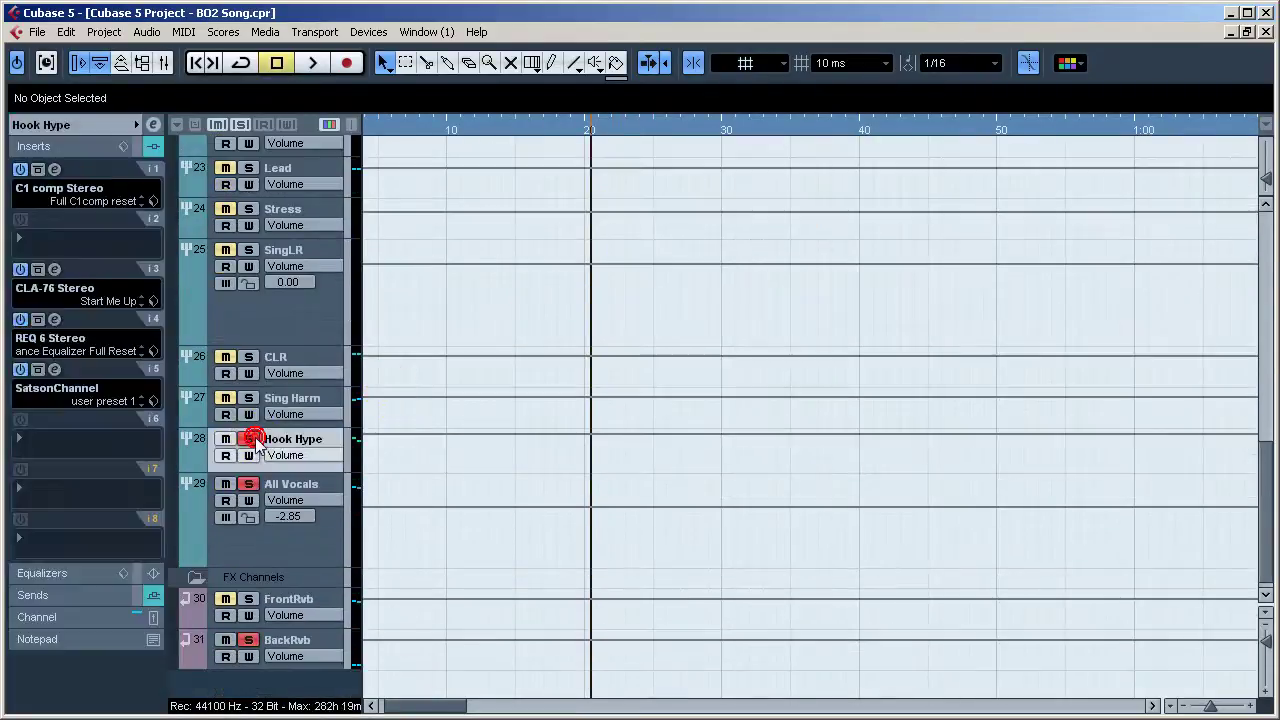
pyautogui.press('space')
pyautogui.scroll(4, 514, 337)
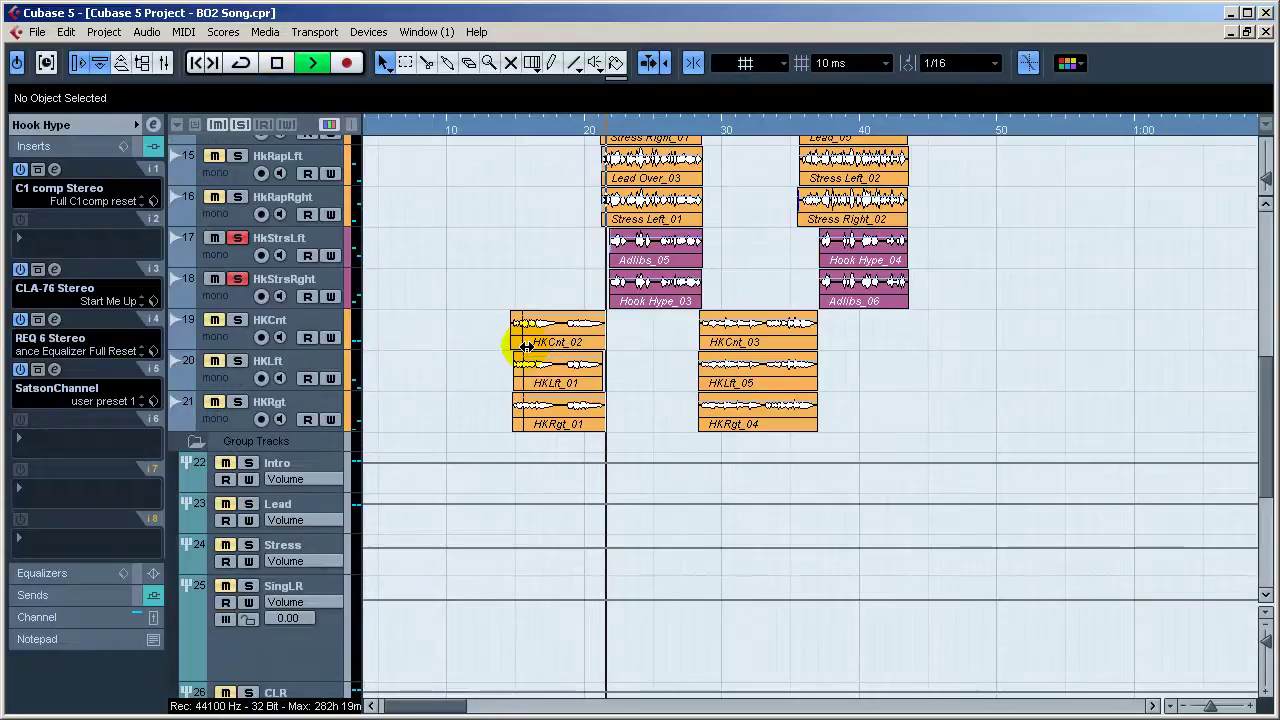
pyautogui.press('space')
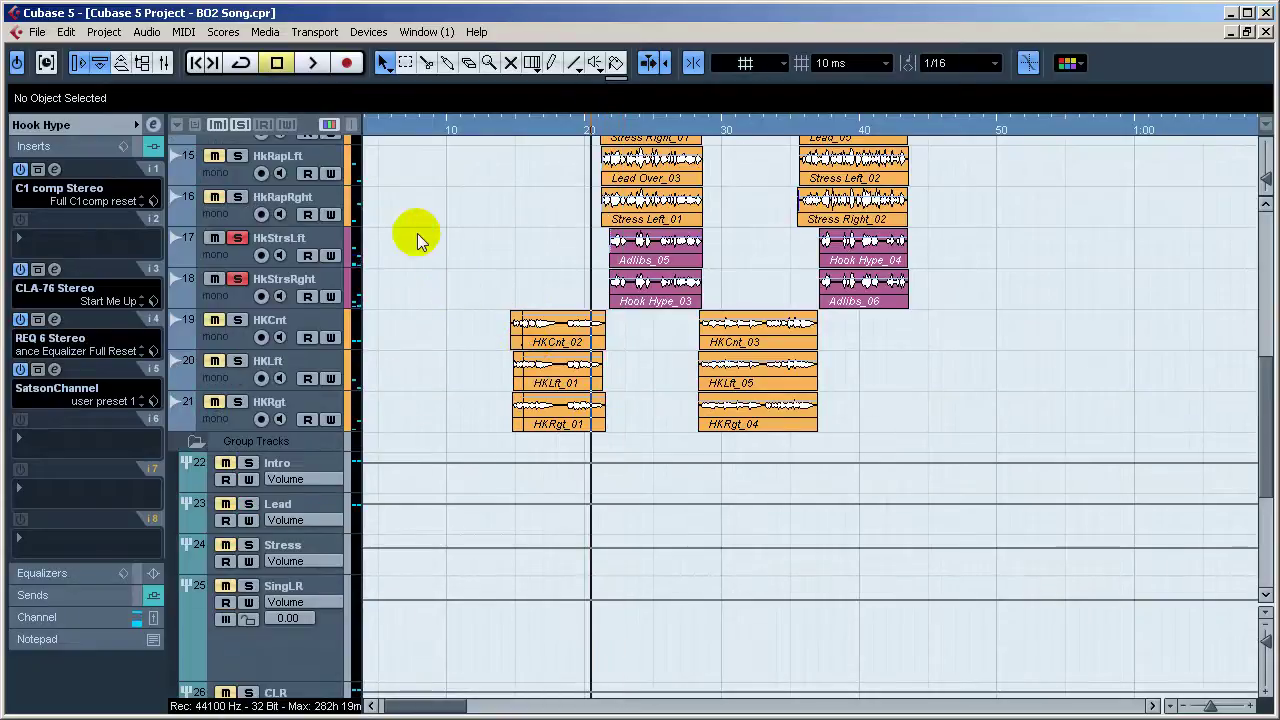
# Step: Listen to the first hook part of HkStrsLft and HkStrsRght from about 20 seconds, twice
pyautogui.scroll(4, 440, 255)
pyautogui.press('space')
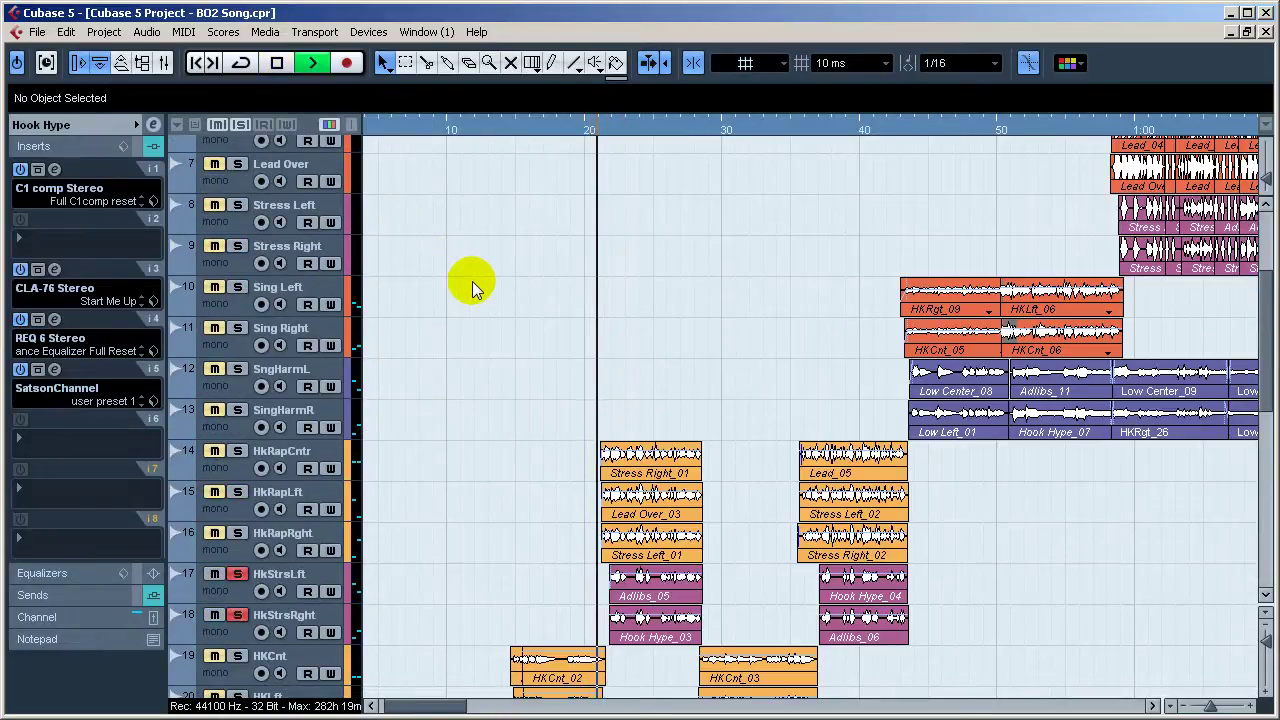
pyautogui.scroll(-1, 472, 286)
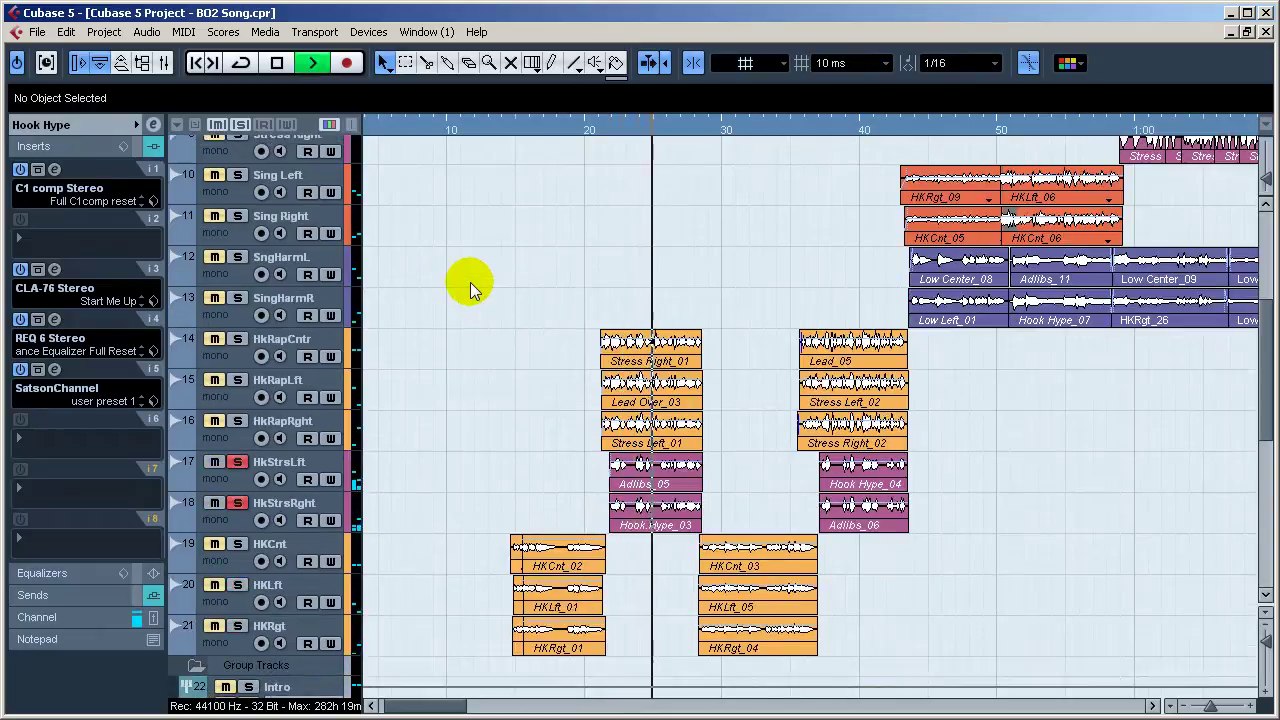
pyautogui.press('space')
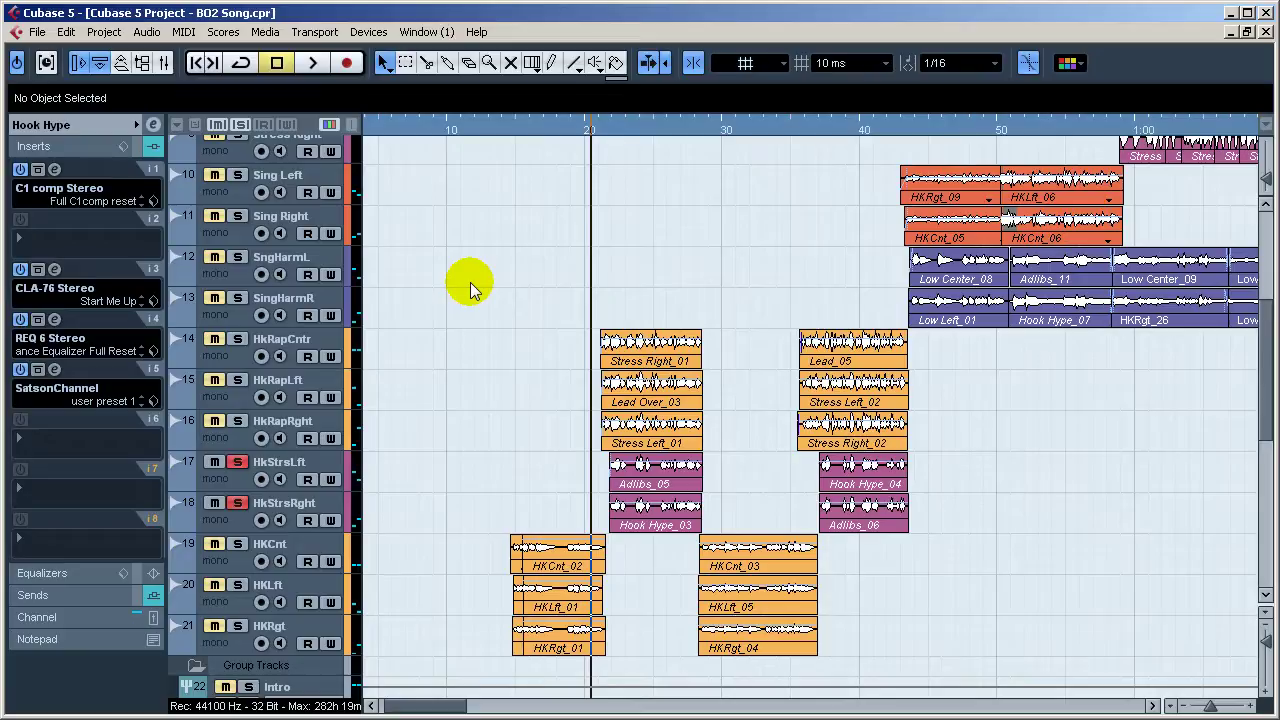
pyautogui.press('space')
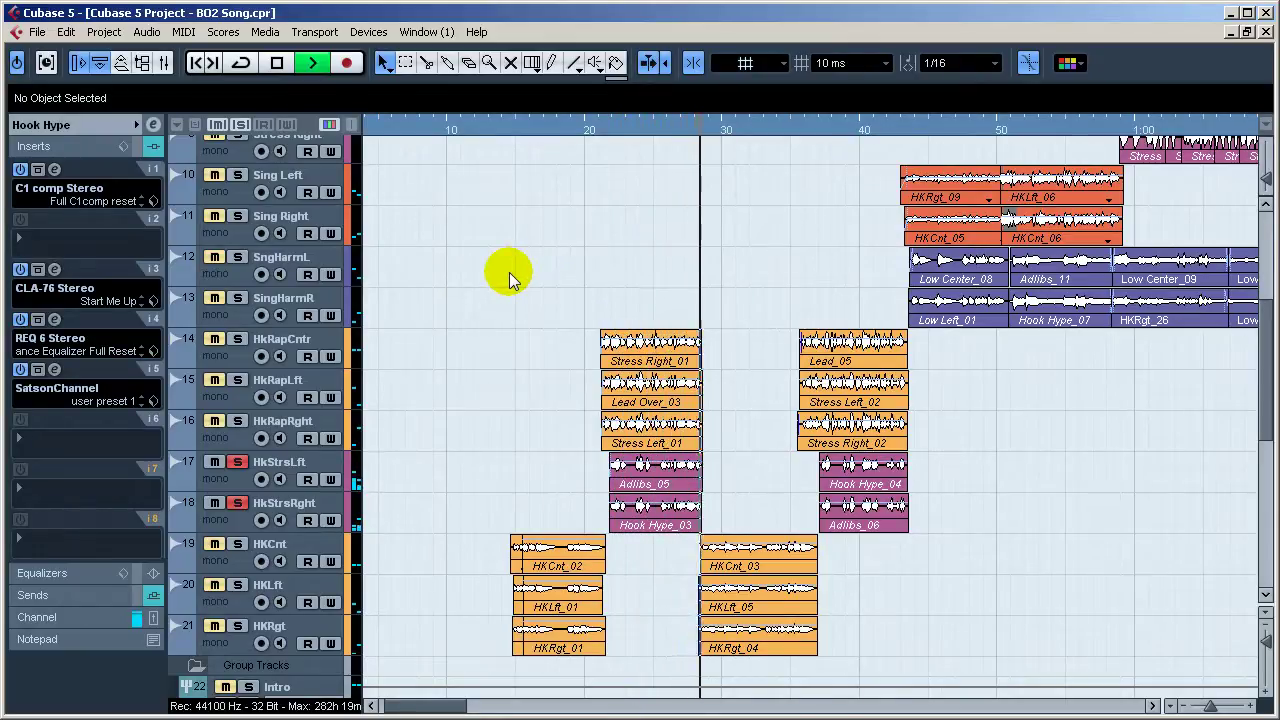
pyautogui.press('space')
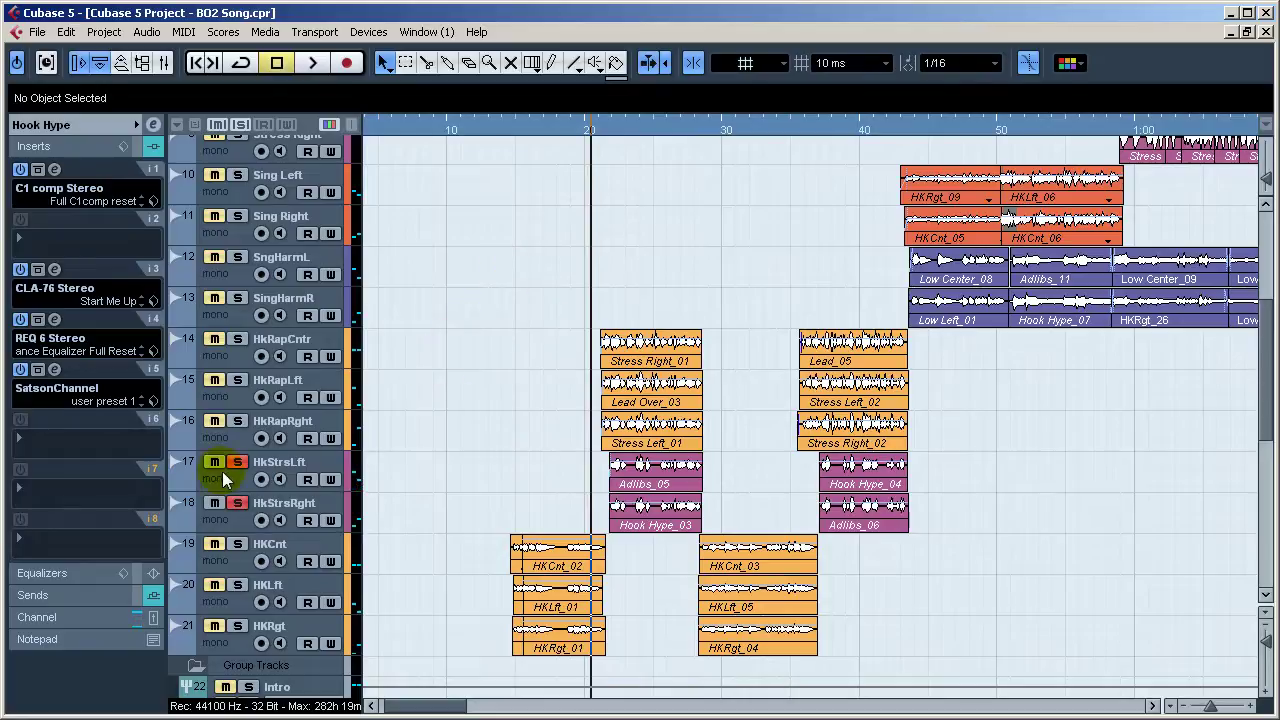
# Step: Check the pan and output routing of HkStrsLft and HkRapRght, including HkRapRght's available output buses
pyautogui.click(206, 480)
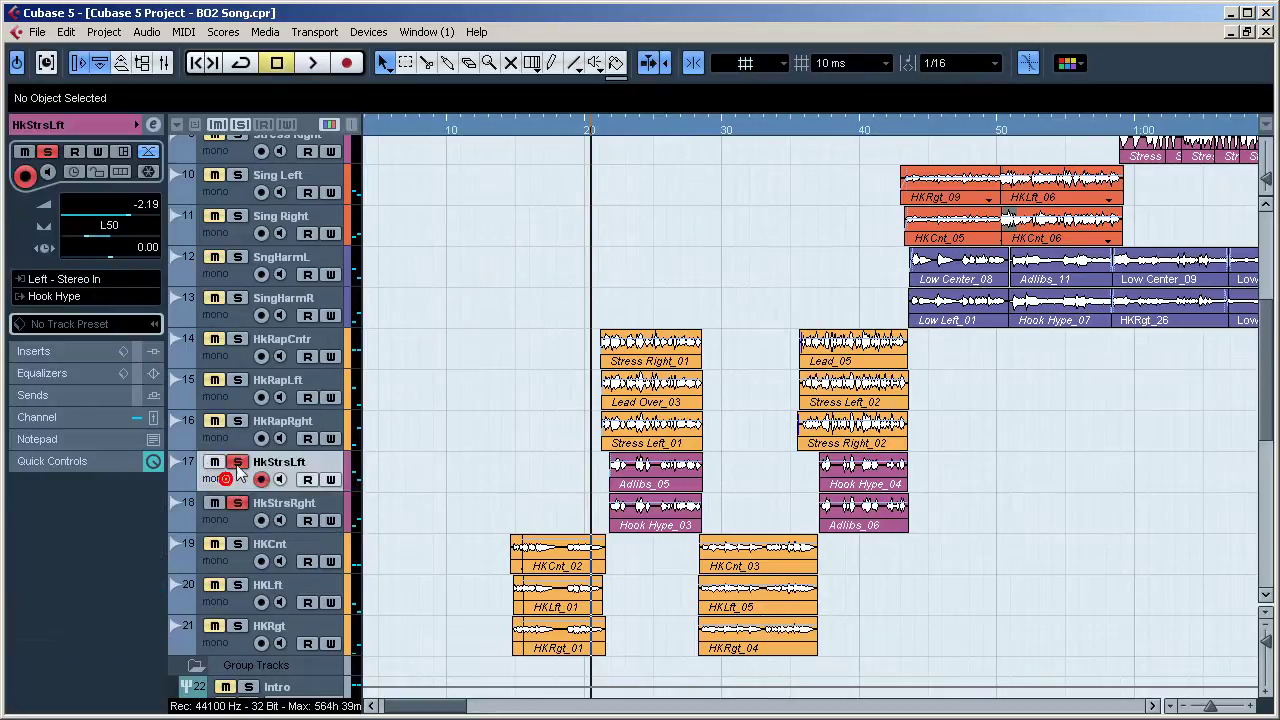
pyautogui.click(238, 437)
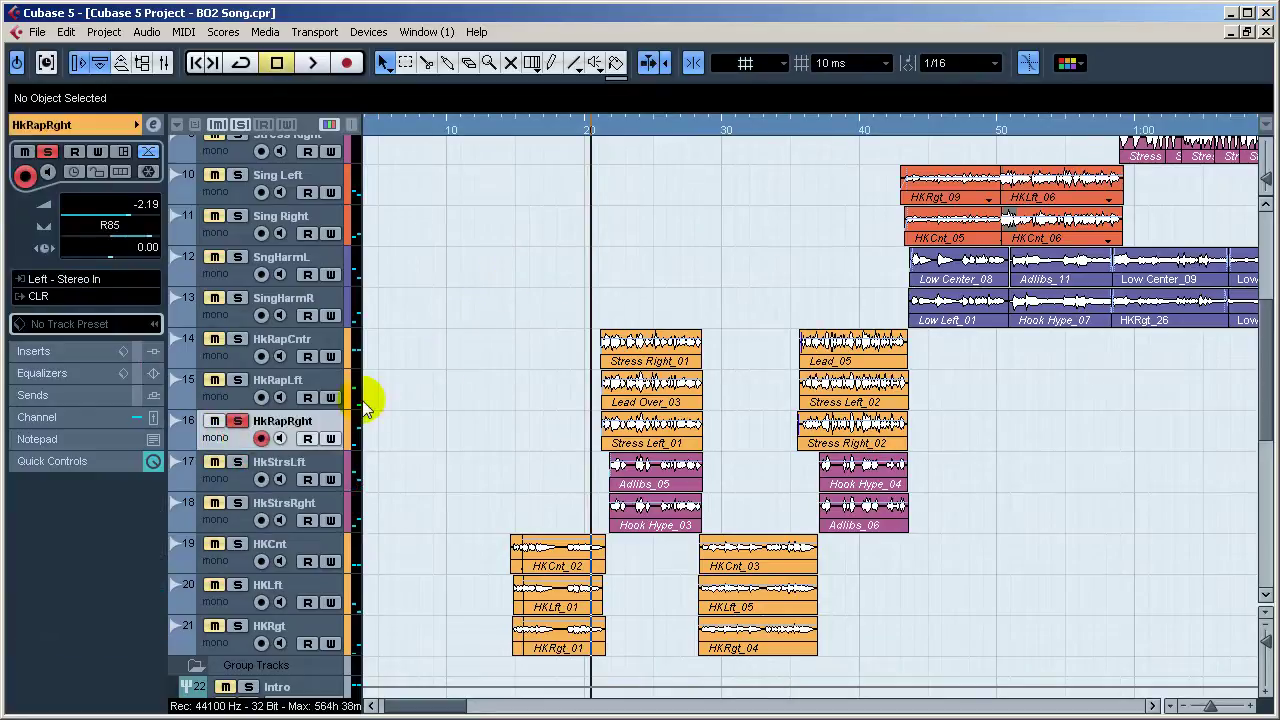
pyautogui.click(74, 298)
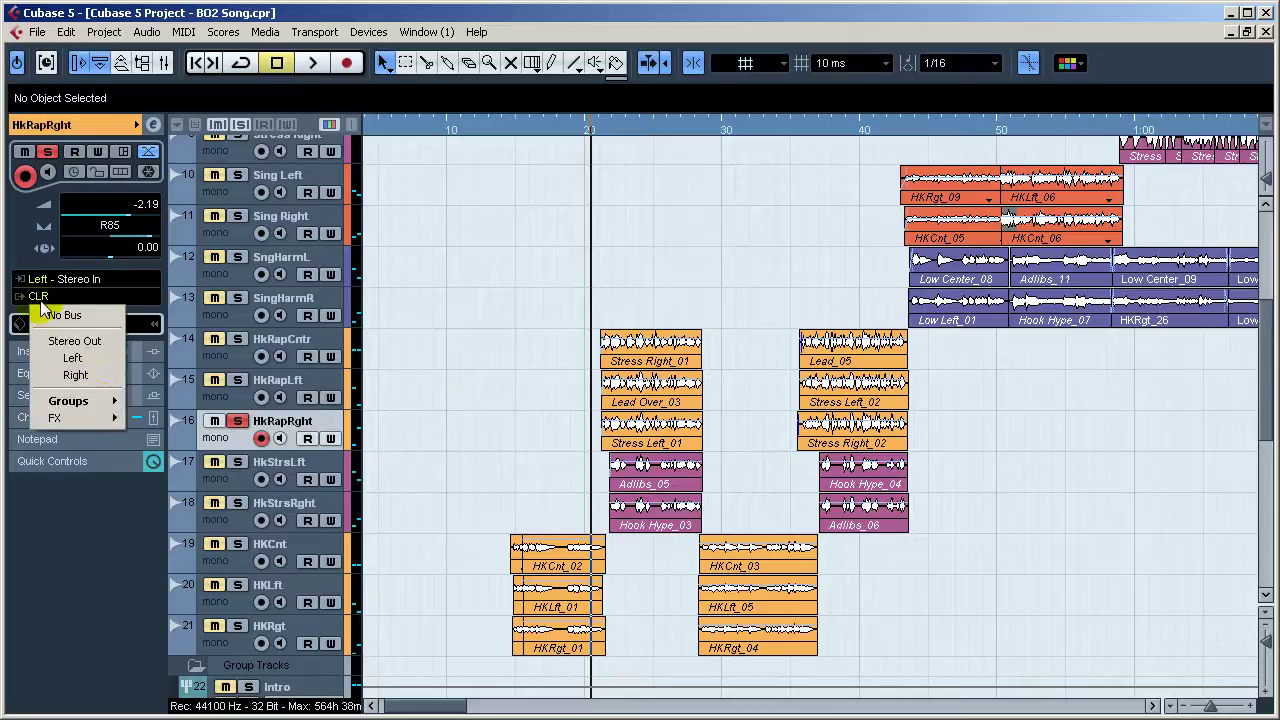
pyautogui.moveTo(100, 406)
pyautogui.click(504, 325)
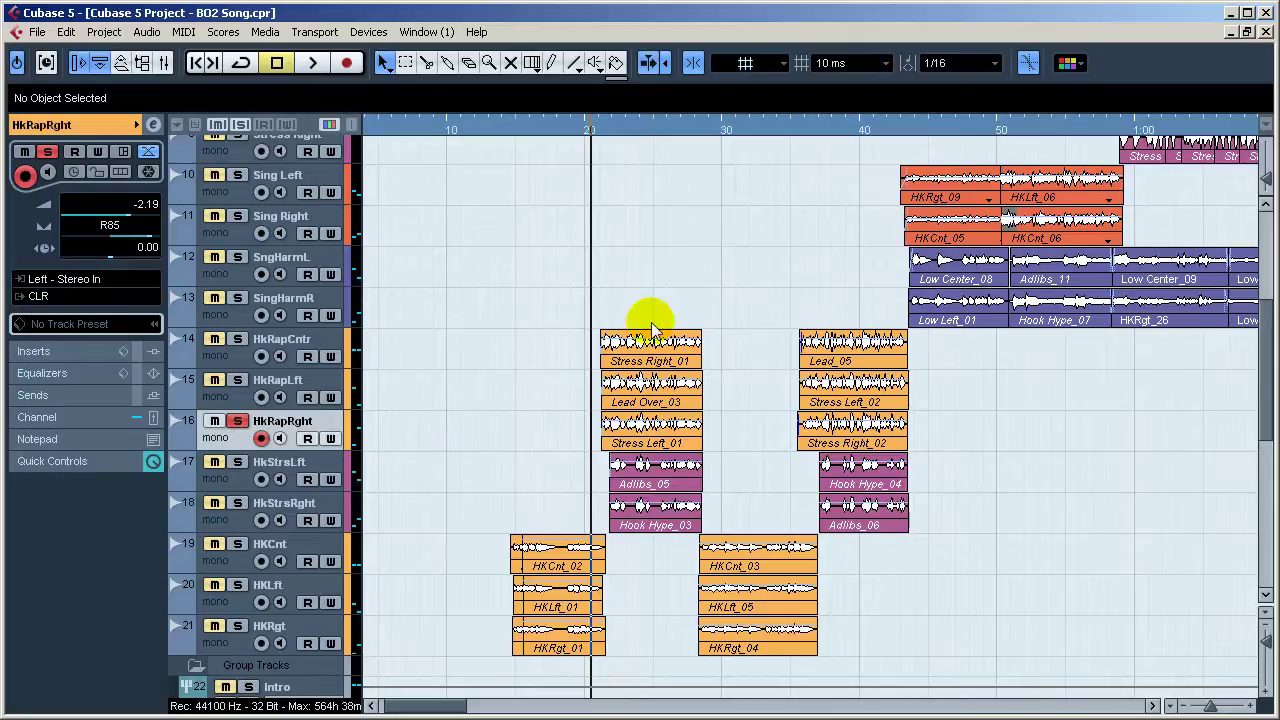
# Step: Select HKCnt and the CLR group it feeds, and open CLR's REQ 6 and C1 comp inserts for inspection
pyautogui.click(305, 541)
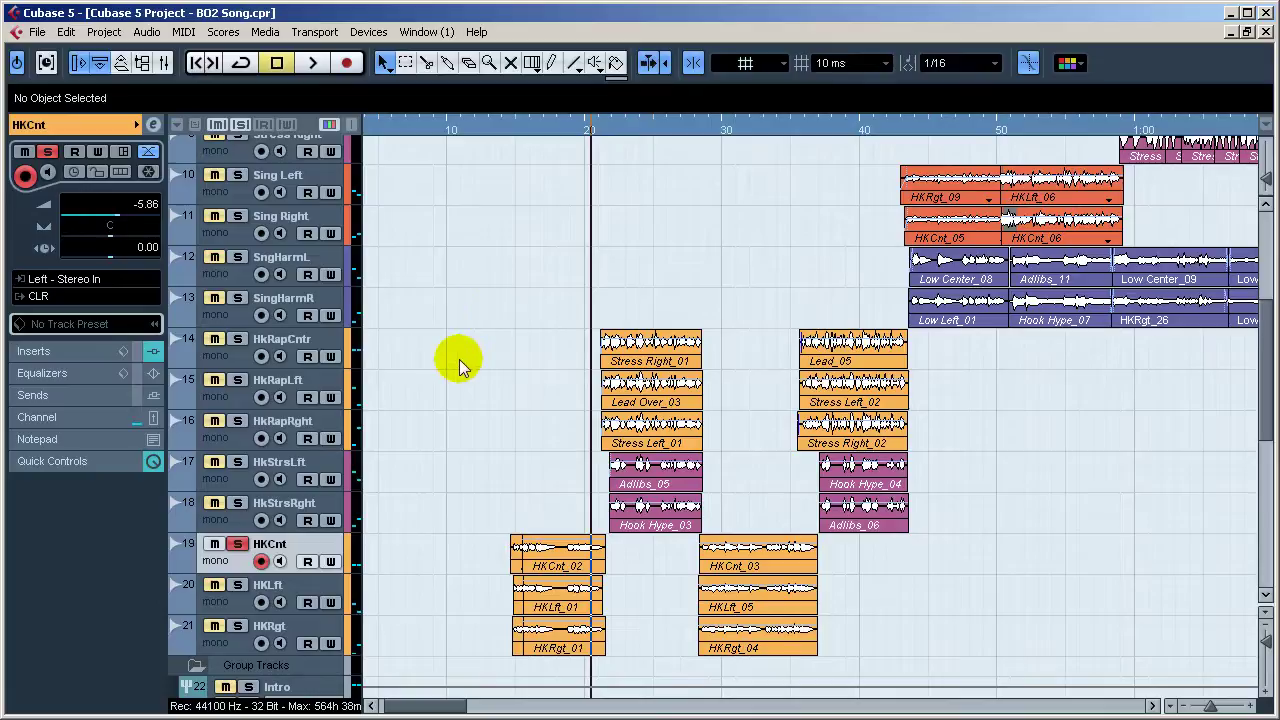
pyautogui.scroll(-6, 459, 359)
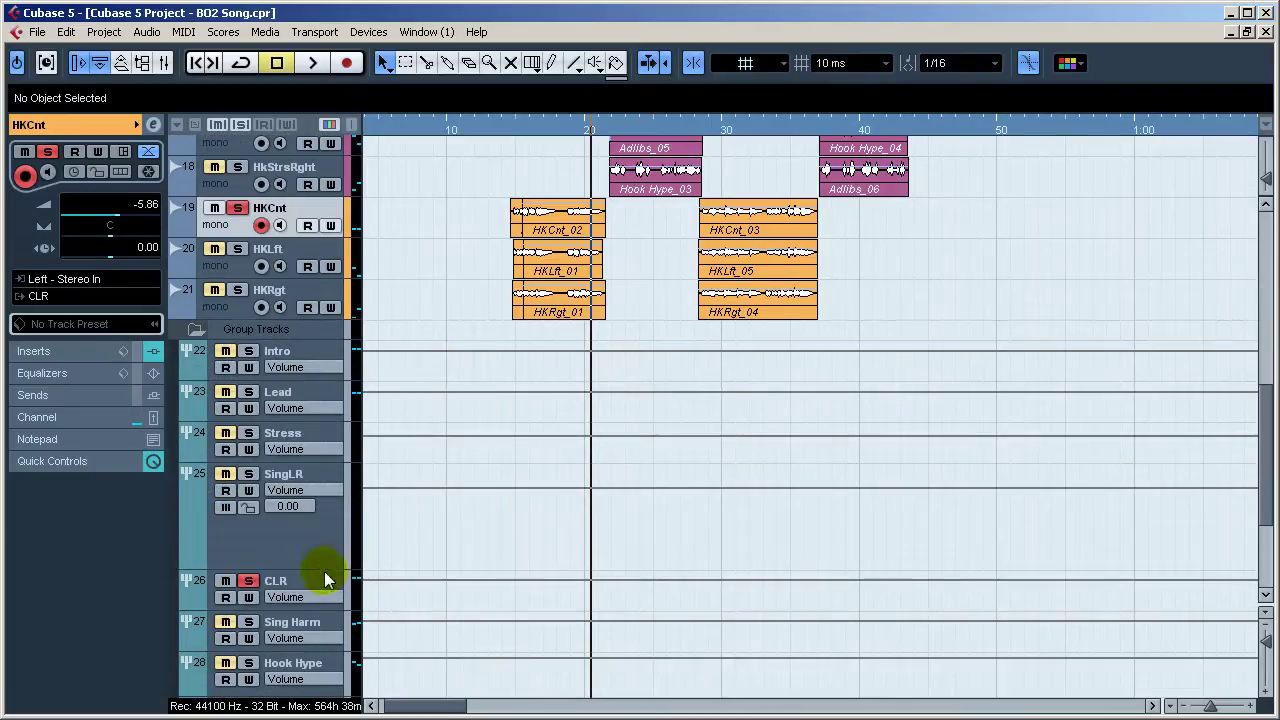
pyautogui.click(320, 582)
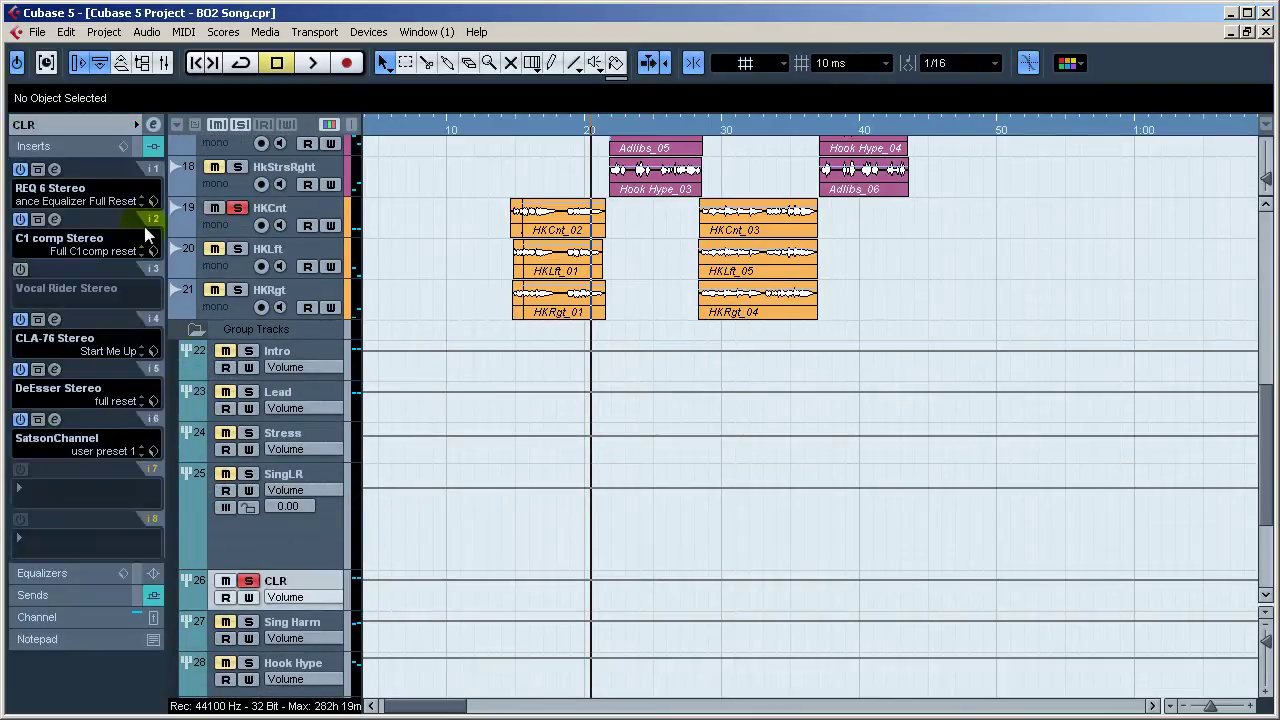
pyautogui.click(55, 170)
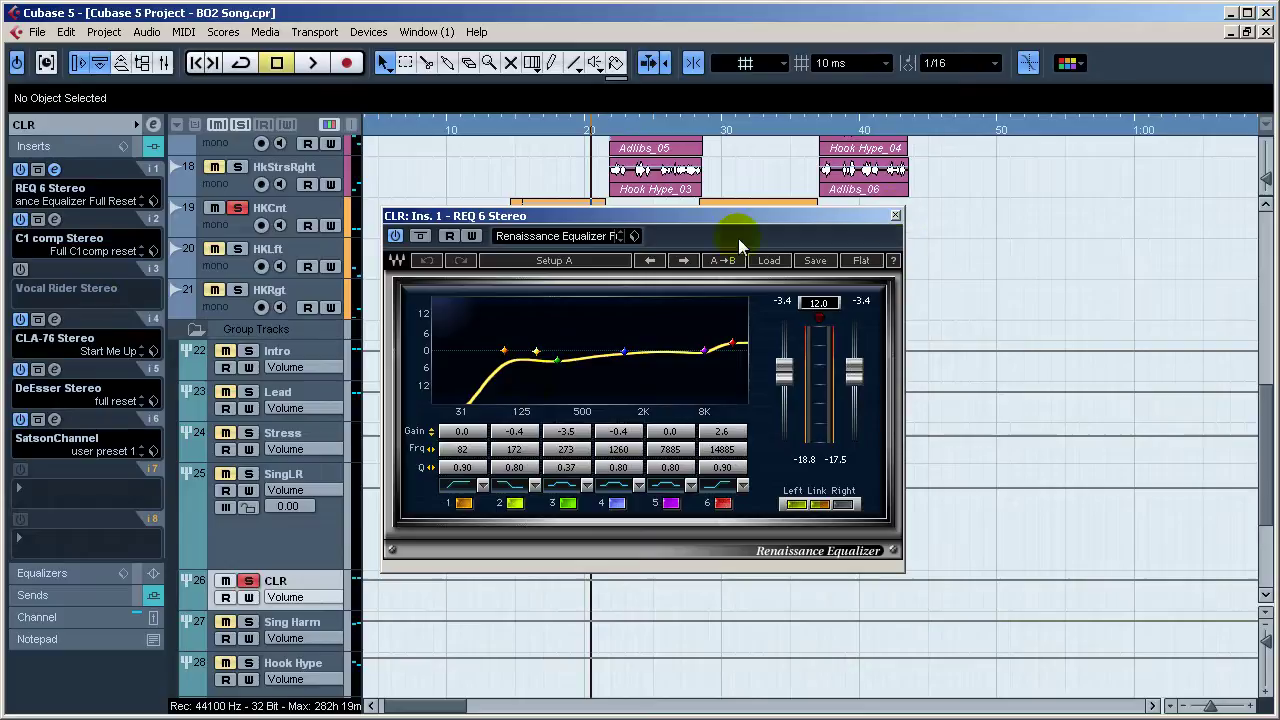
pyautogui.click(55, 220)
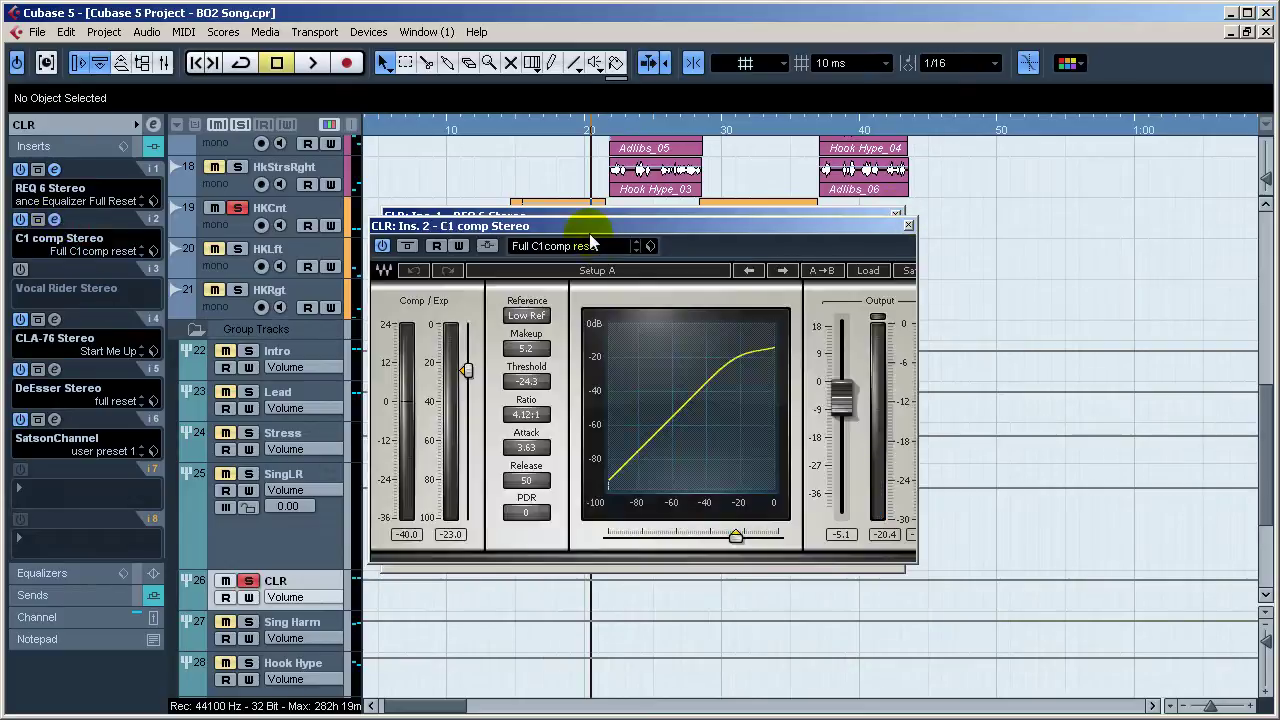
pyautogui.moveTo(594, 223); pyautogui.dragTo(719, 215)
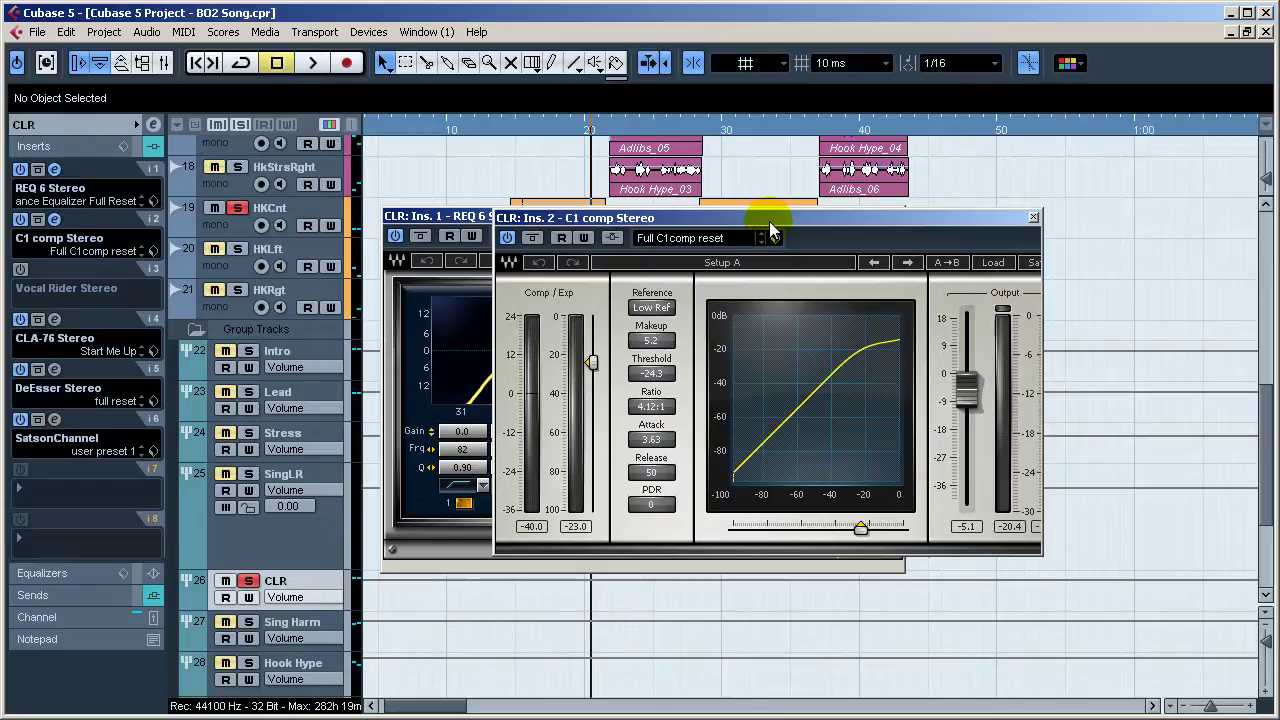
# Step: Test playback with the current solo, clear all solos, and solo the CLR group together with the tracks feeding it
pyautogui.press('space')
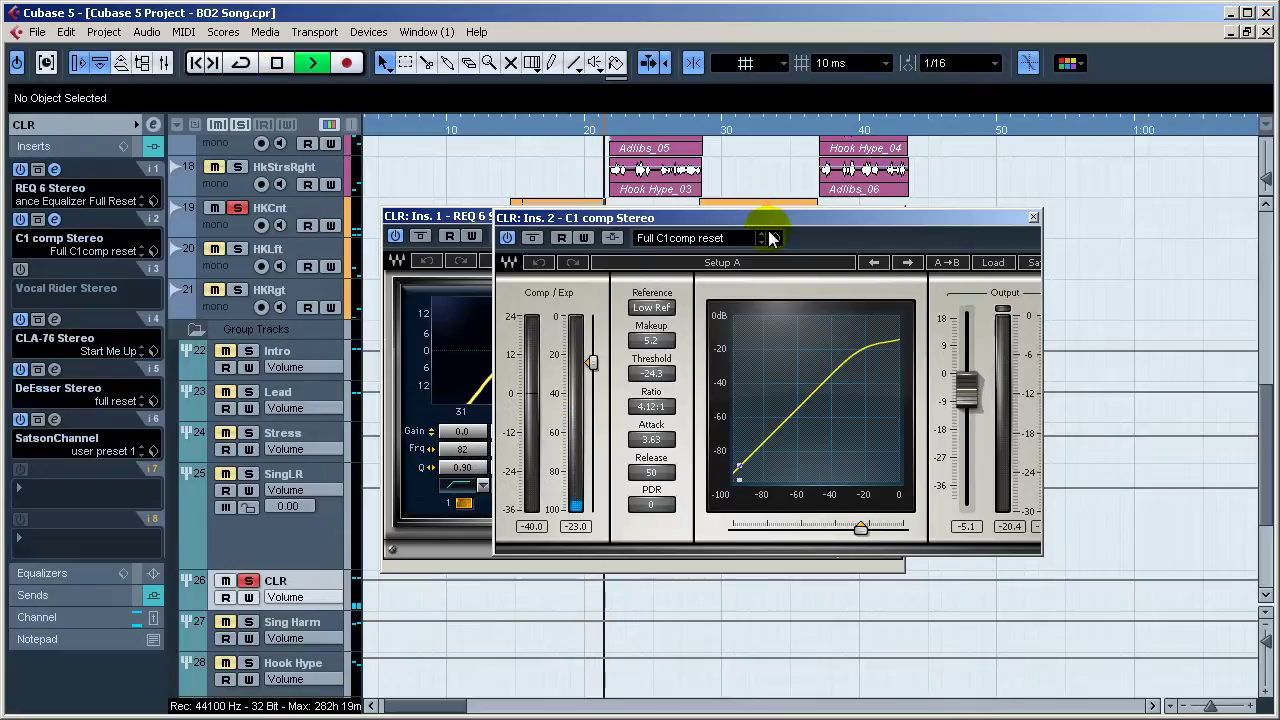
pyautogui.press('space')
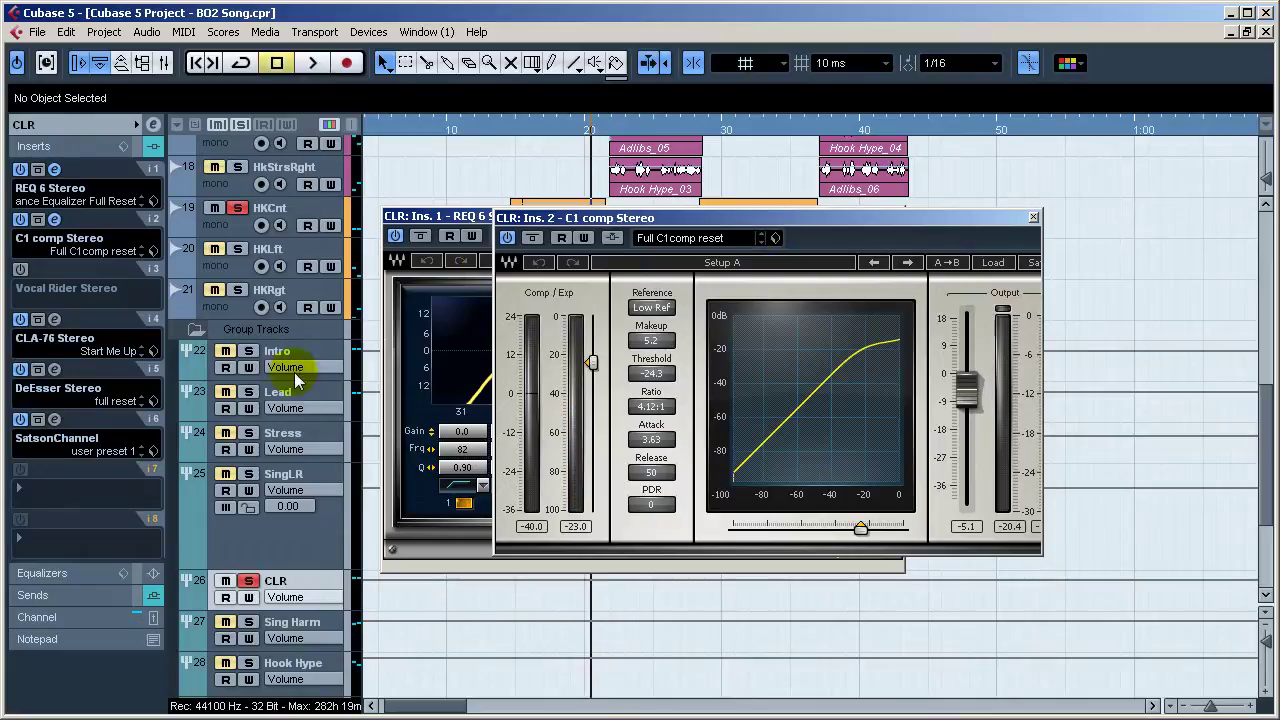
pyautogui.click(251, 582)
pyautogui.click(251, 582)
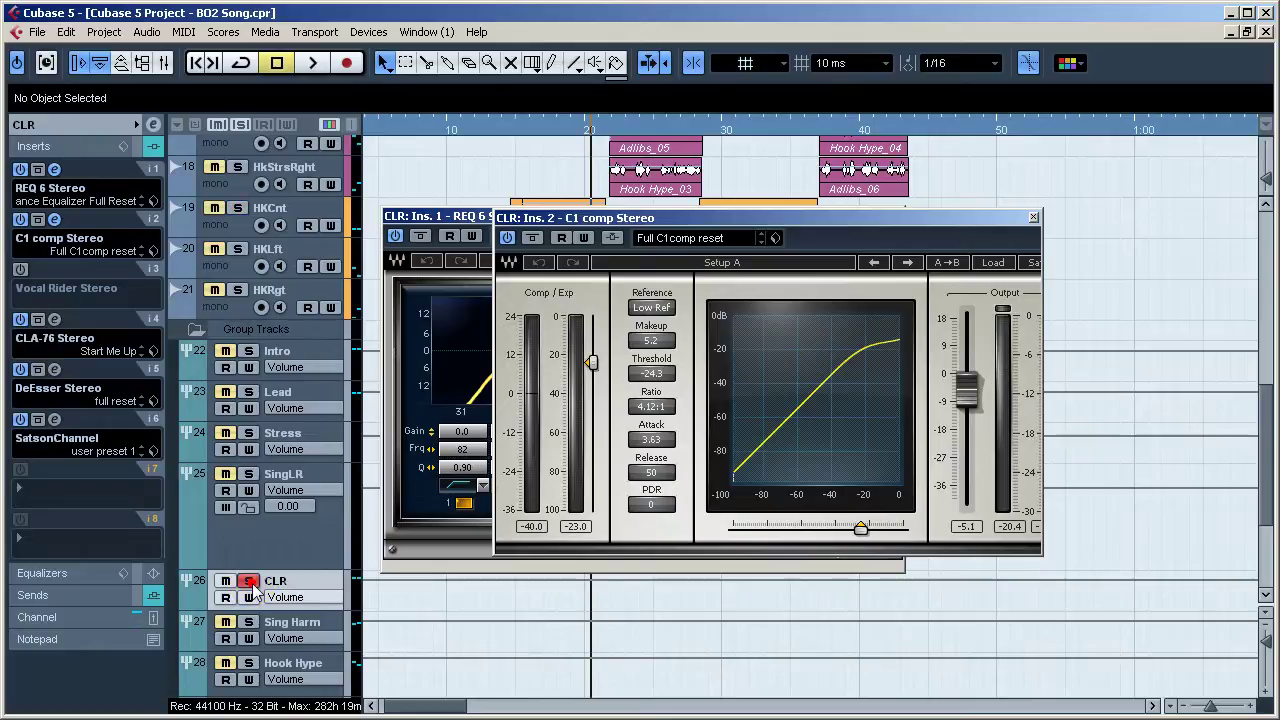
pyautogui.click(251, 582)
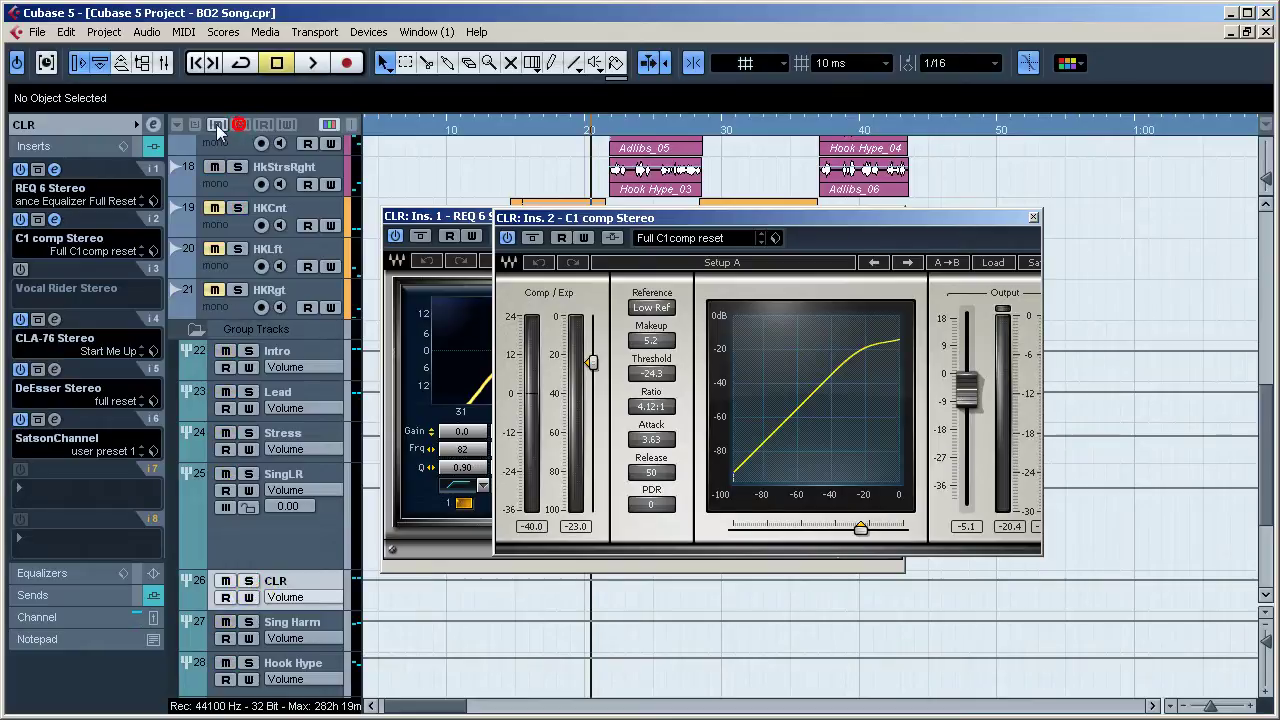
pyautogui.click(249, 581)
# Step: Play the CLR group from about 20 seconds twice while watching the C1 compressor, and close both plug-in windows
pyautogui.press('space')
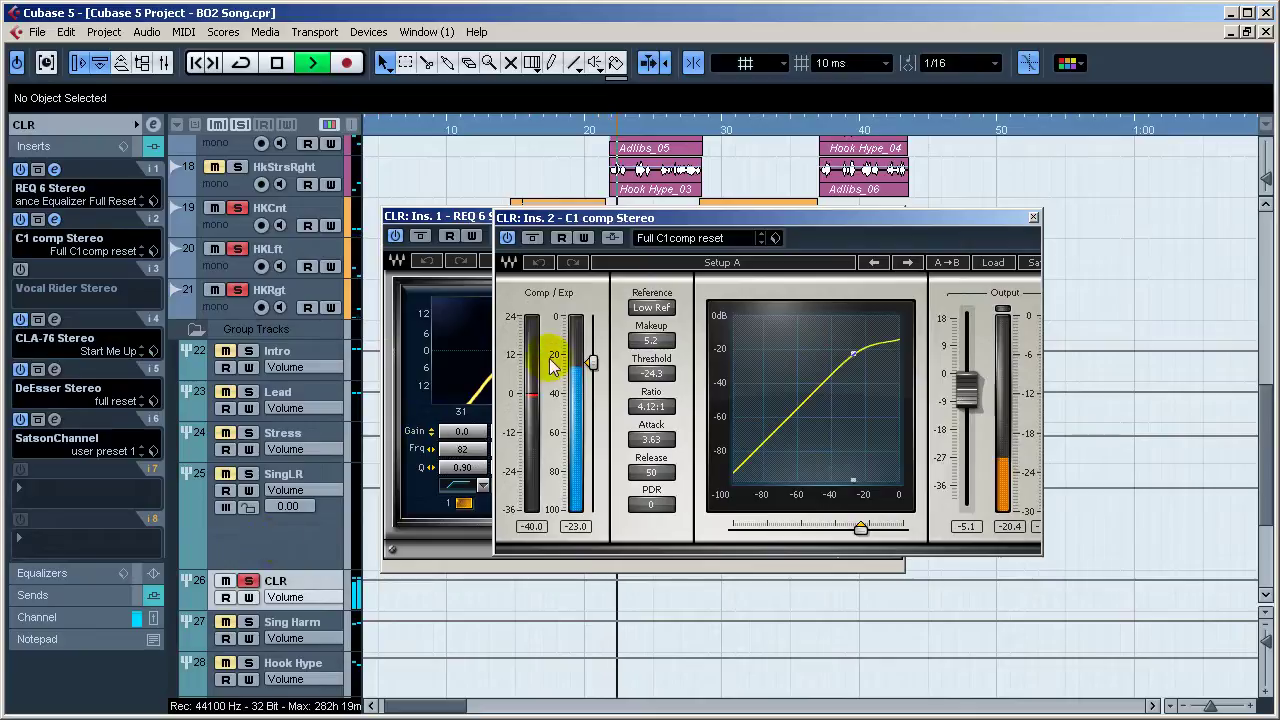
pyautogui.press('space')
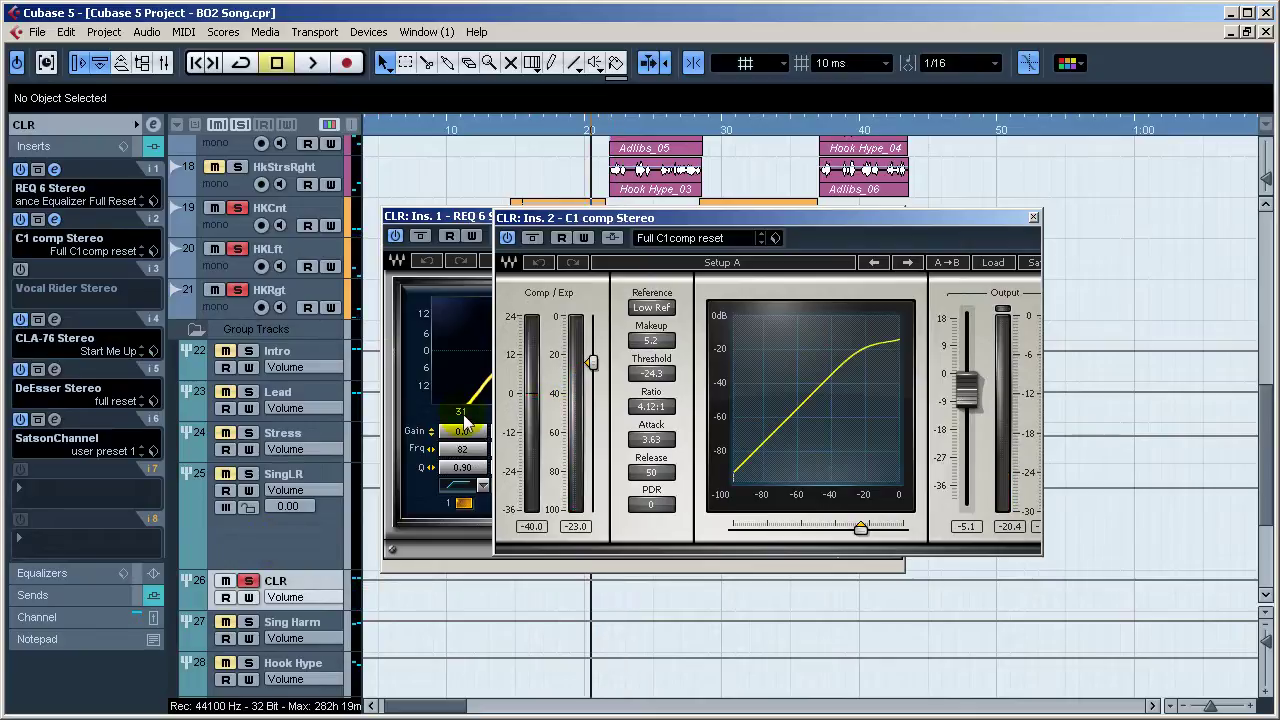
pyautogui.press('space')
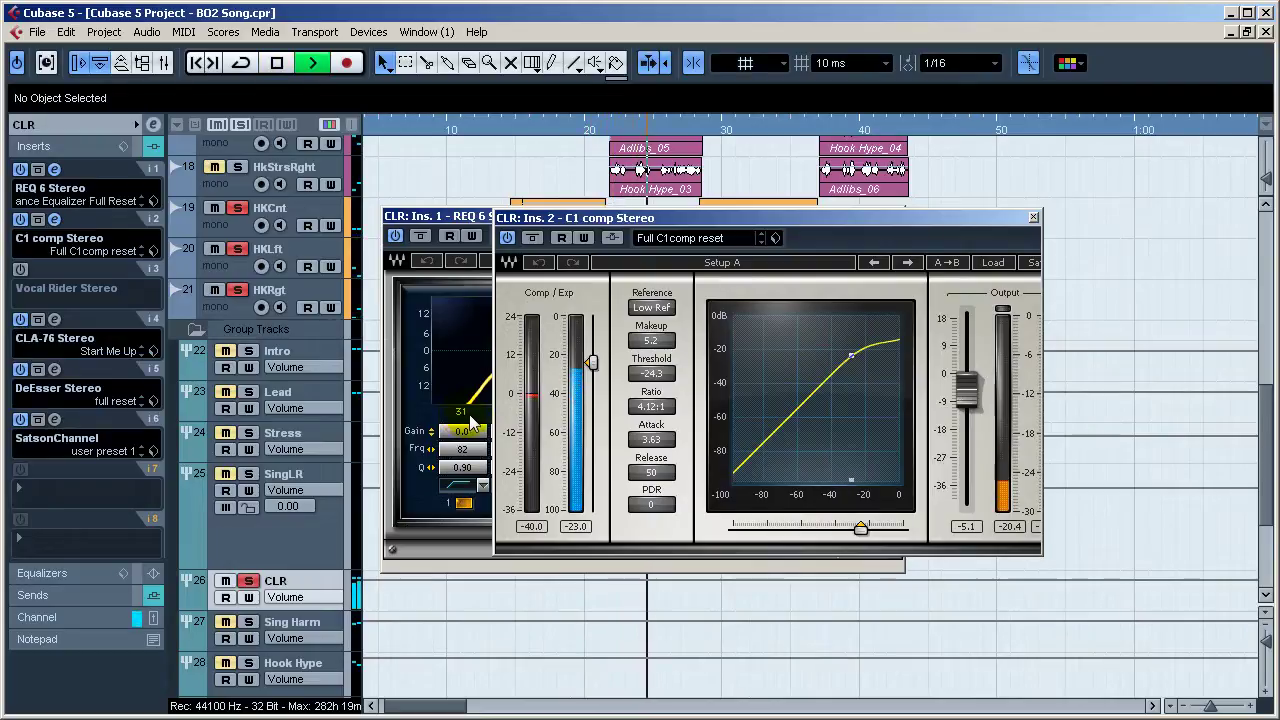
pyautogui.press('space')
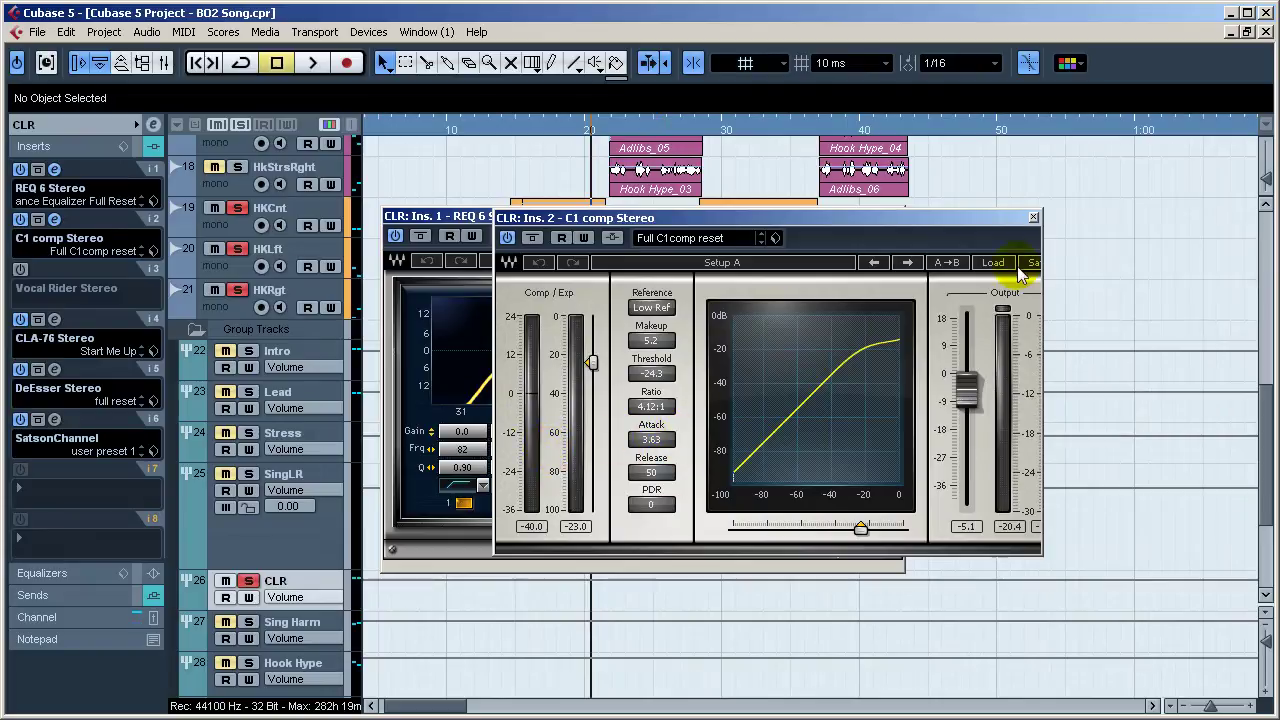
pyautogui.click(1034, 220)
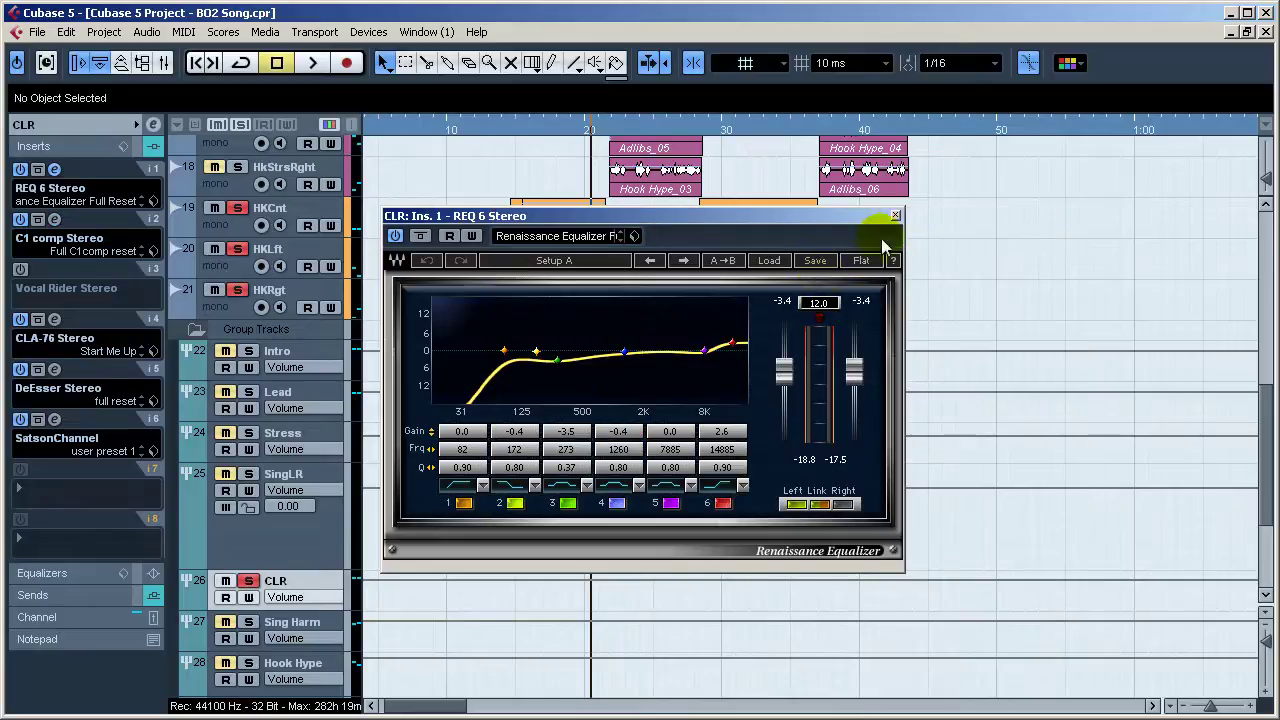
pyautogui.click(896, 216)
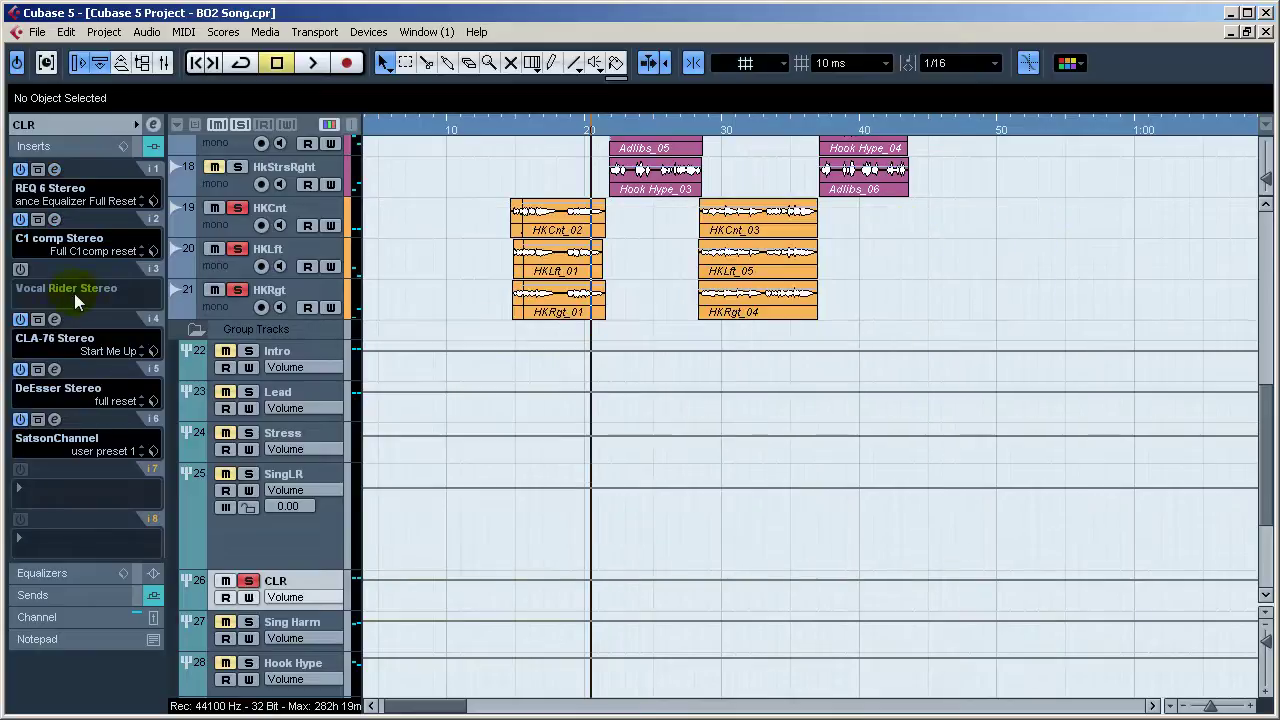
# Step: Open the CLR group's CLA-76 insert, play the group twice from about 20 seconds while watching its gain reduction meter, and close the plug-in
pyautogui.click(58, 320)
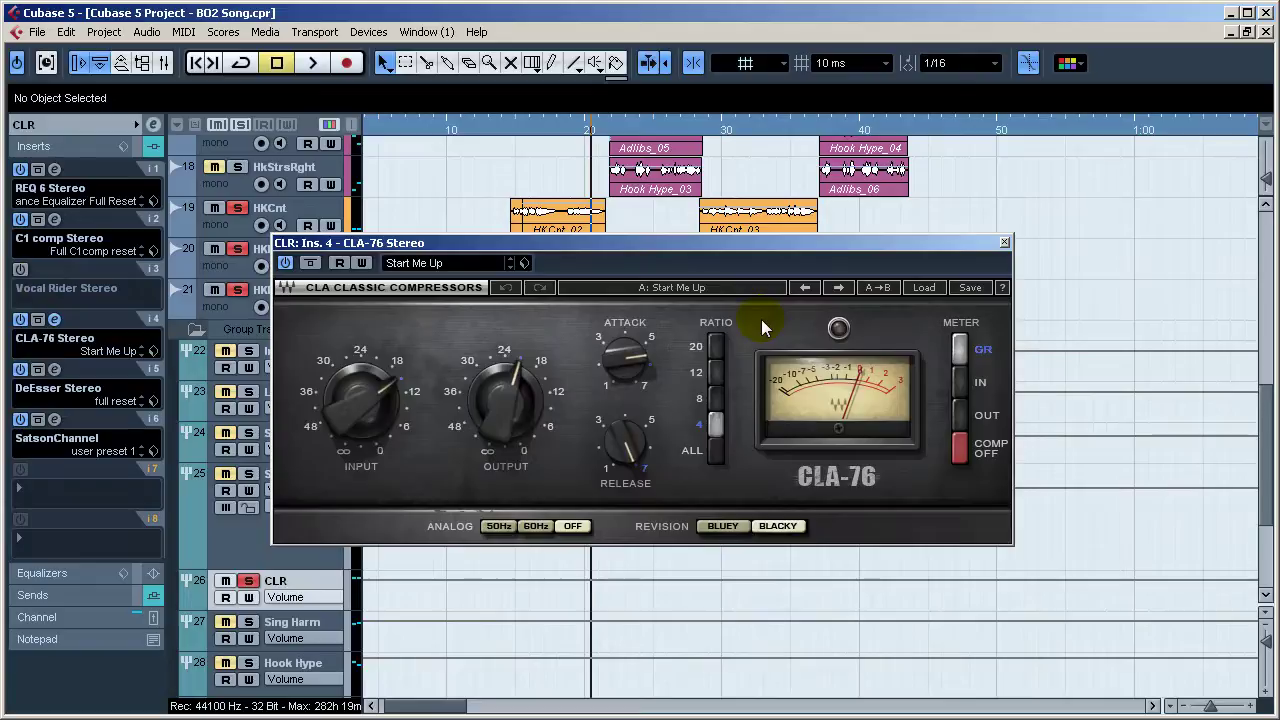
pyautogui.press('space')
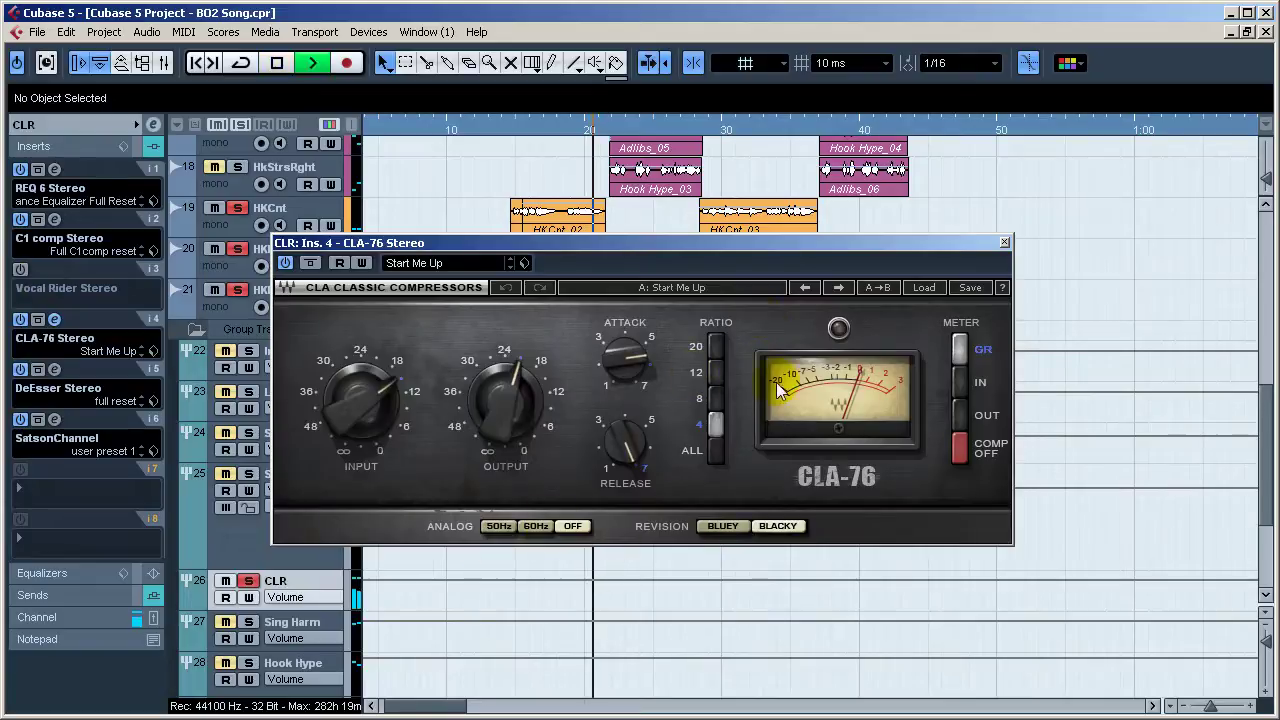
pyautogui.press('space')
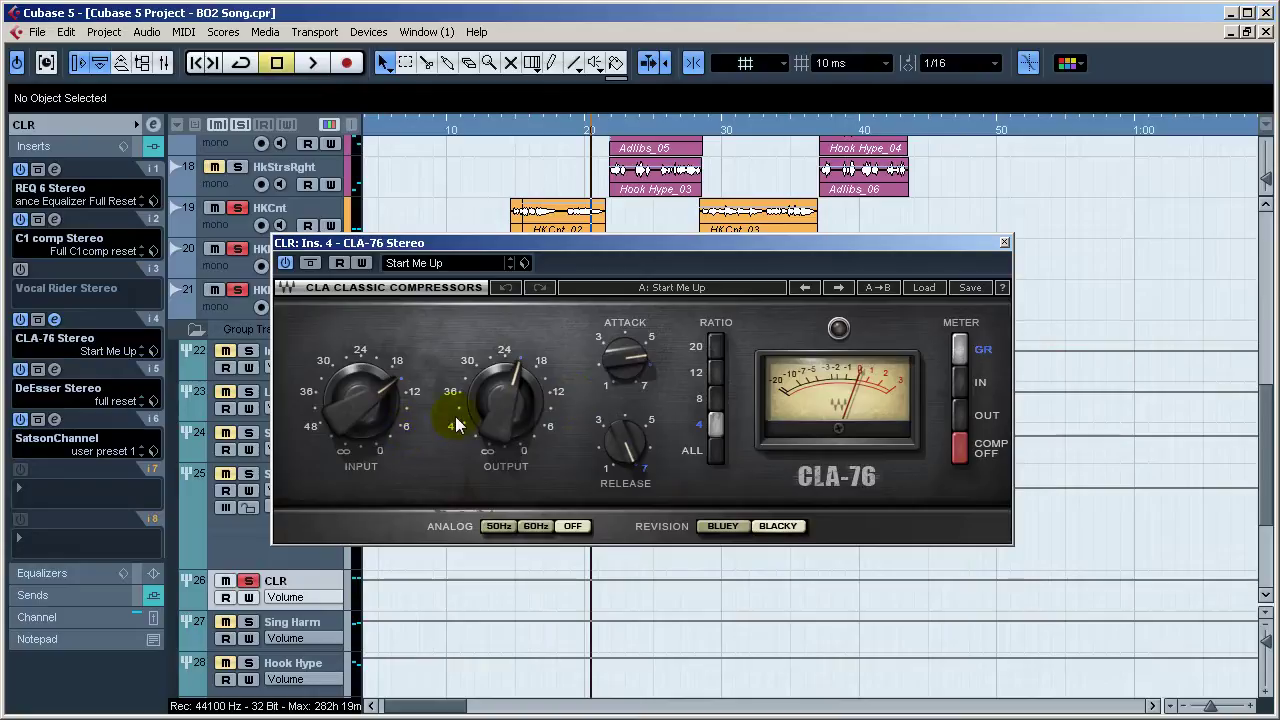
pyautogui.moveTo(470, 415)
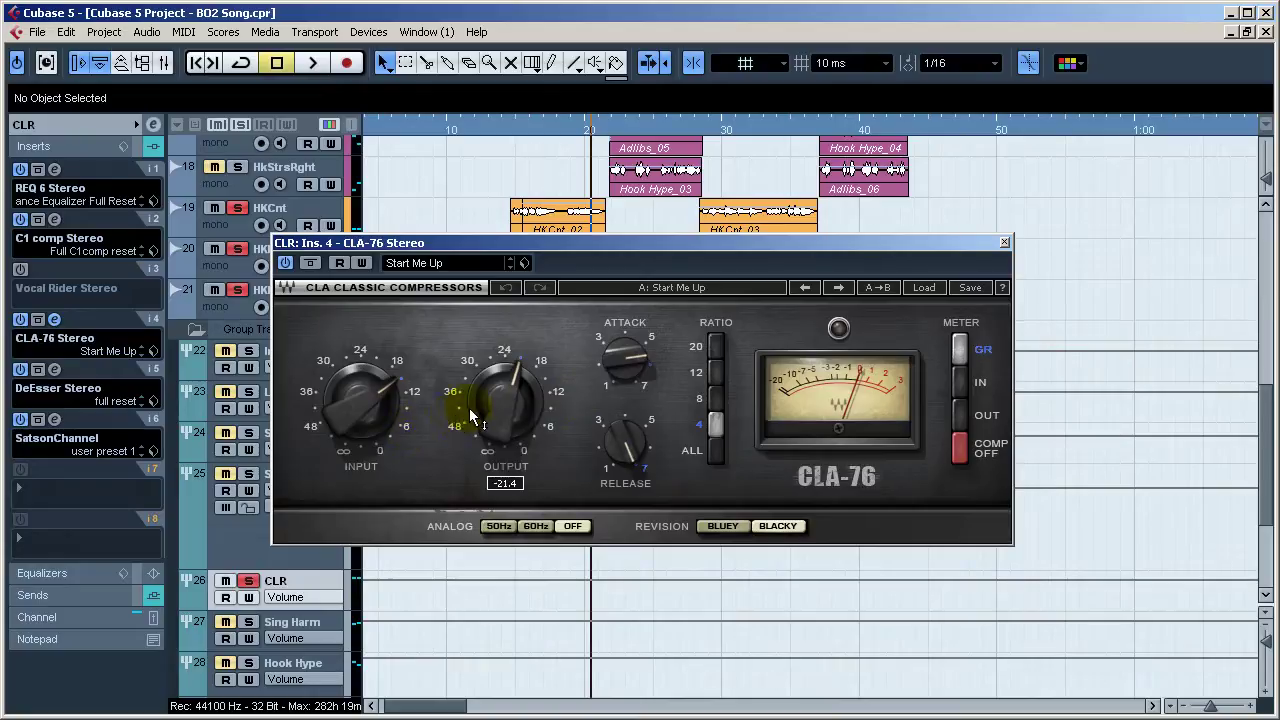
pyautogui.press('space')
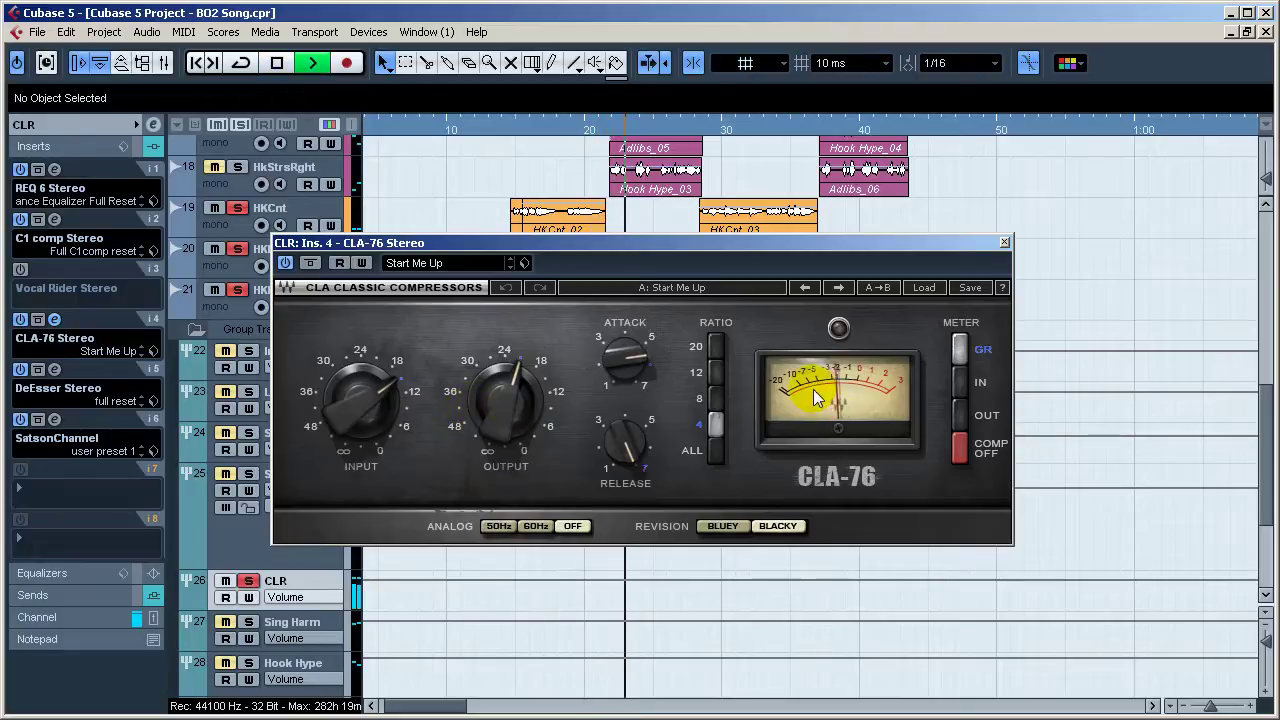
pyautogui.press('space')
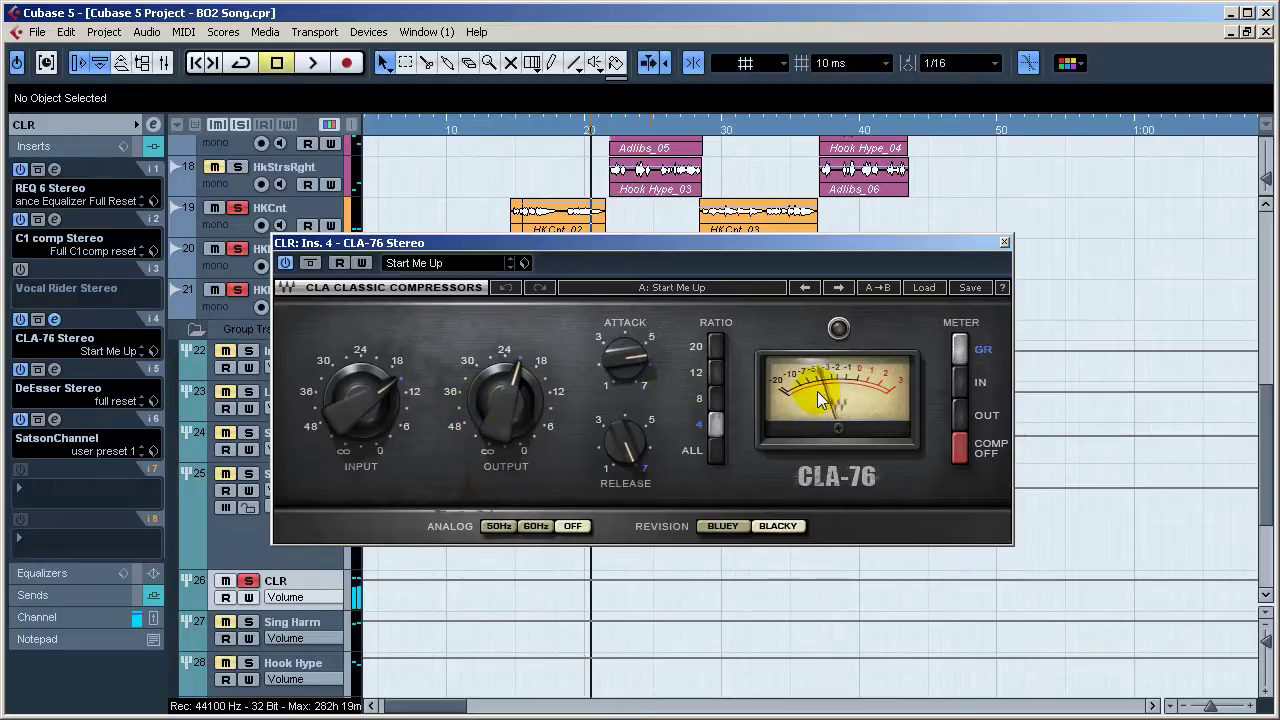
pyautogui.click(153, 147)
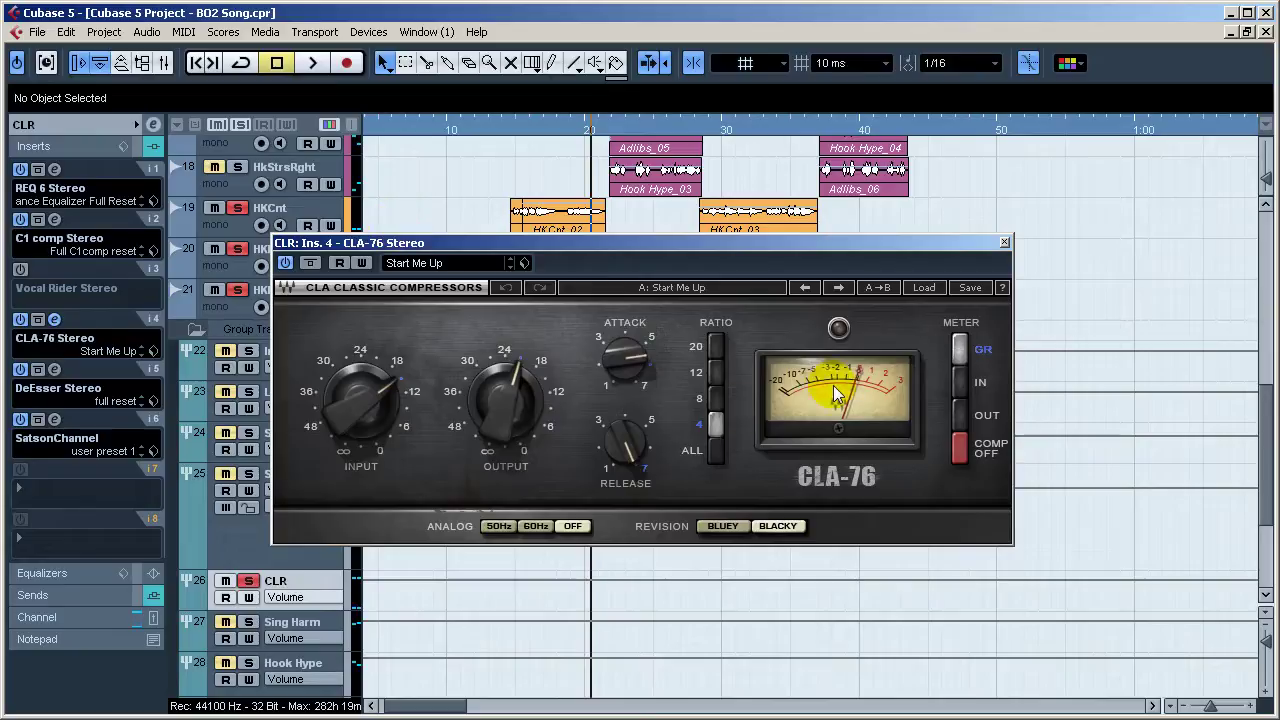
pyautogui.click(1004, 242)
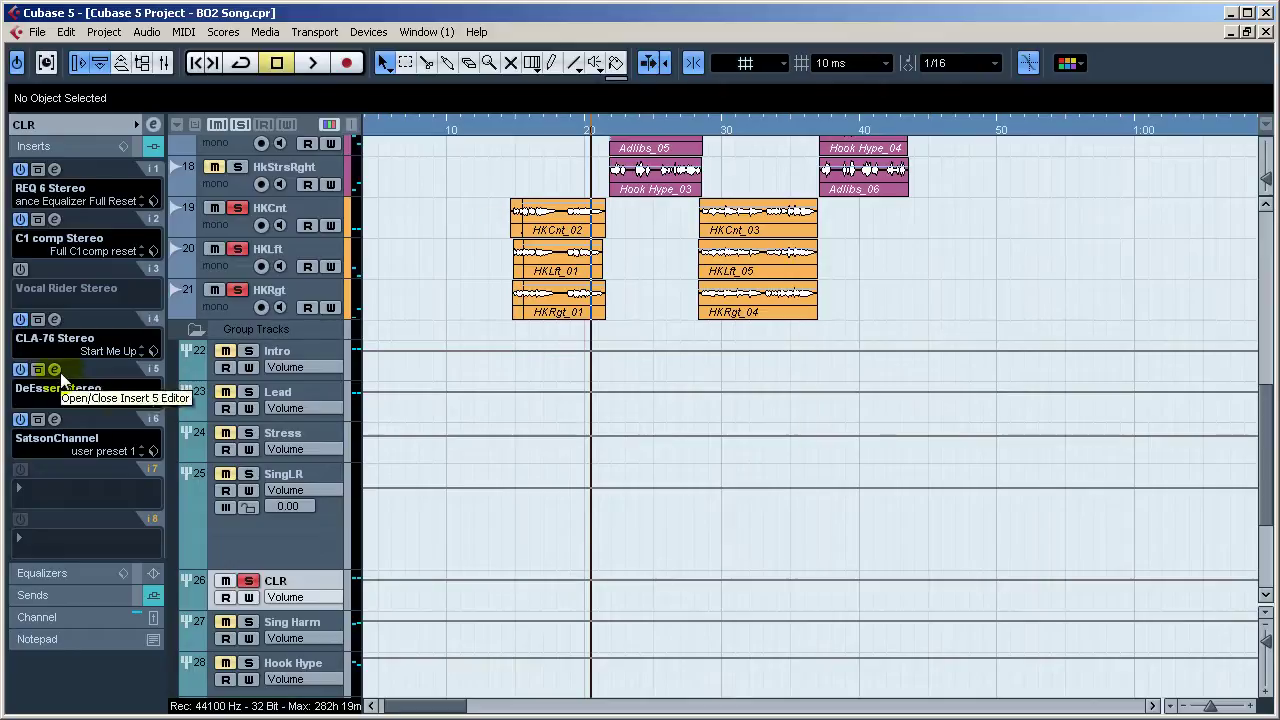
# Step: Open CLR's DeEsser insert, play the group while watching its attenuation meter, and close the plug-in
pyautogui.click(54, 369)
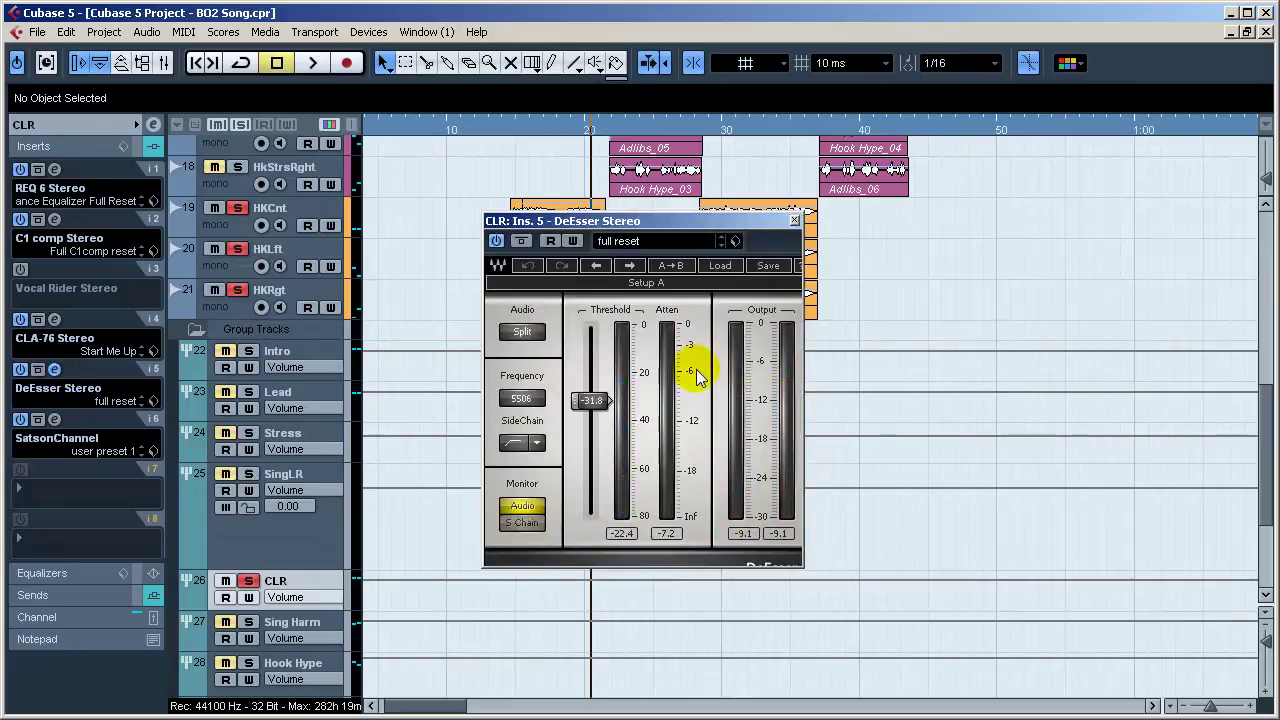
pyautogui.press('space')
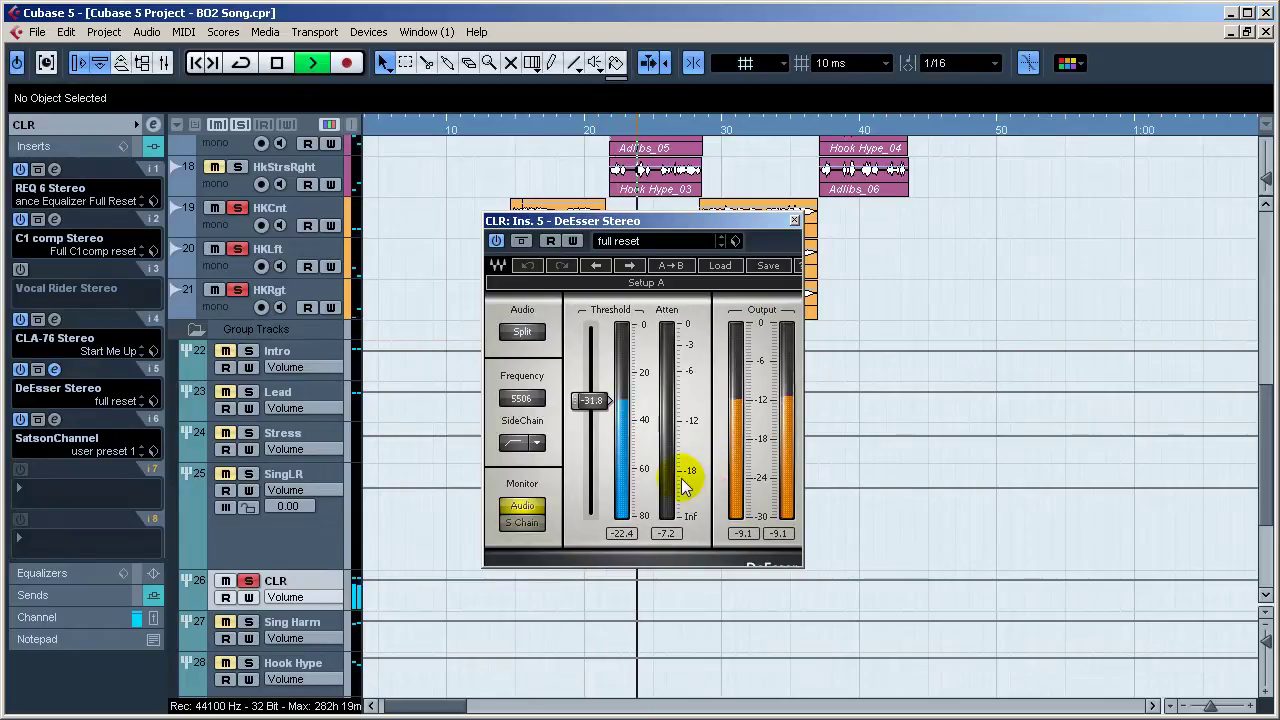
pyautogui.press('space')
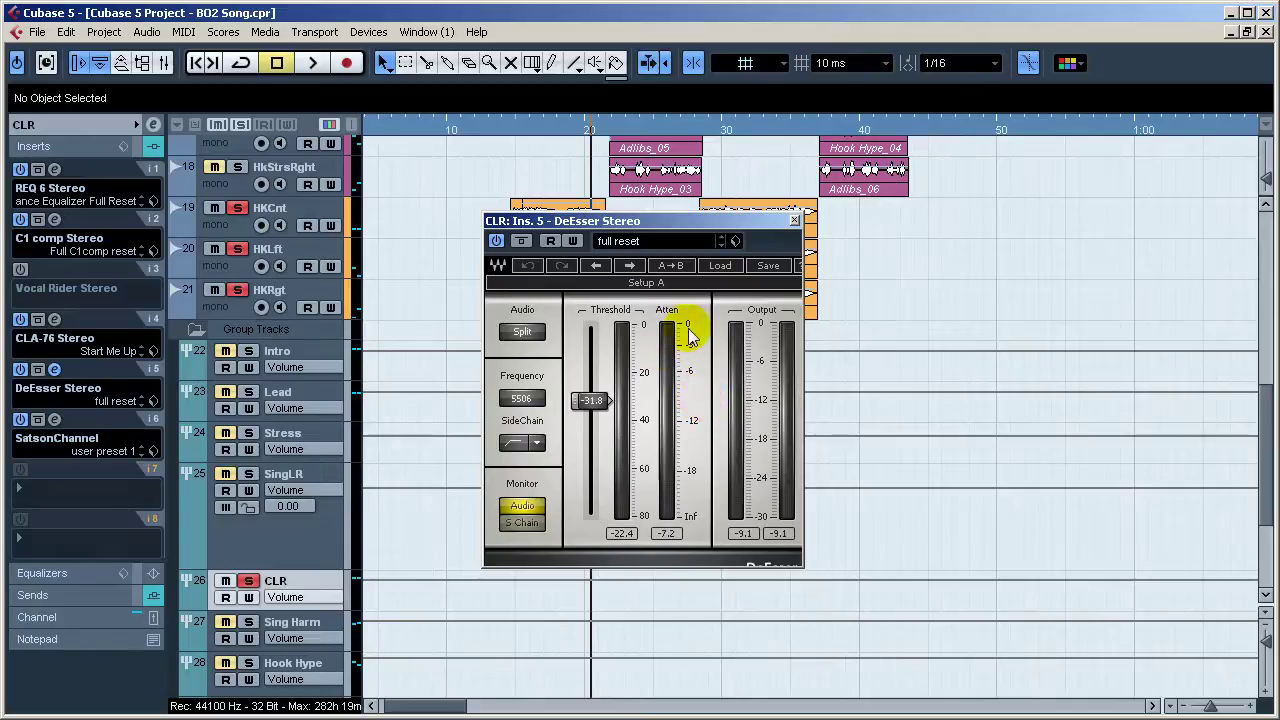
pyautogui.click(794, 221)
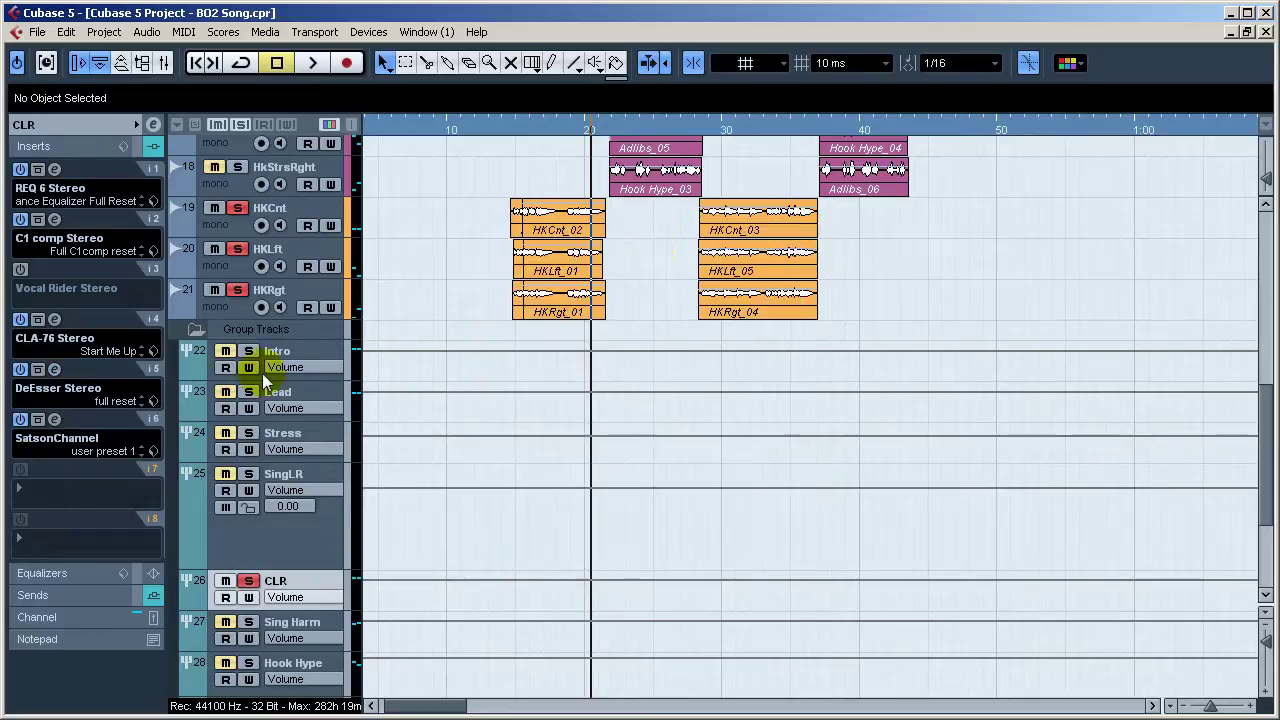
# Step: Open CLR's SatsonChannel insert, compare the playing group with the plug-in bypassed and active, and close it
pyautogui.click(54, 419)
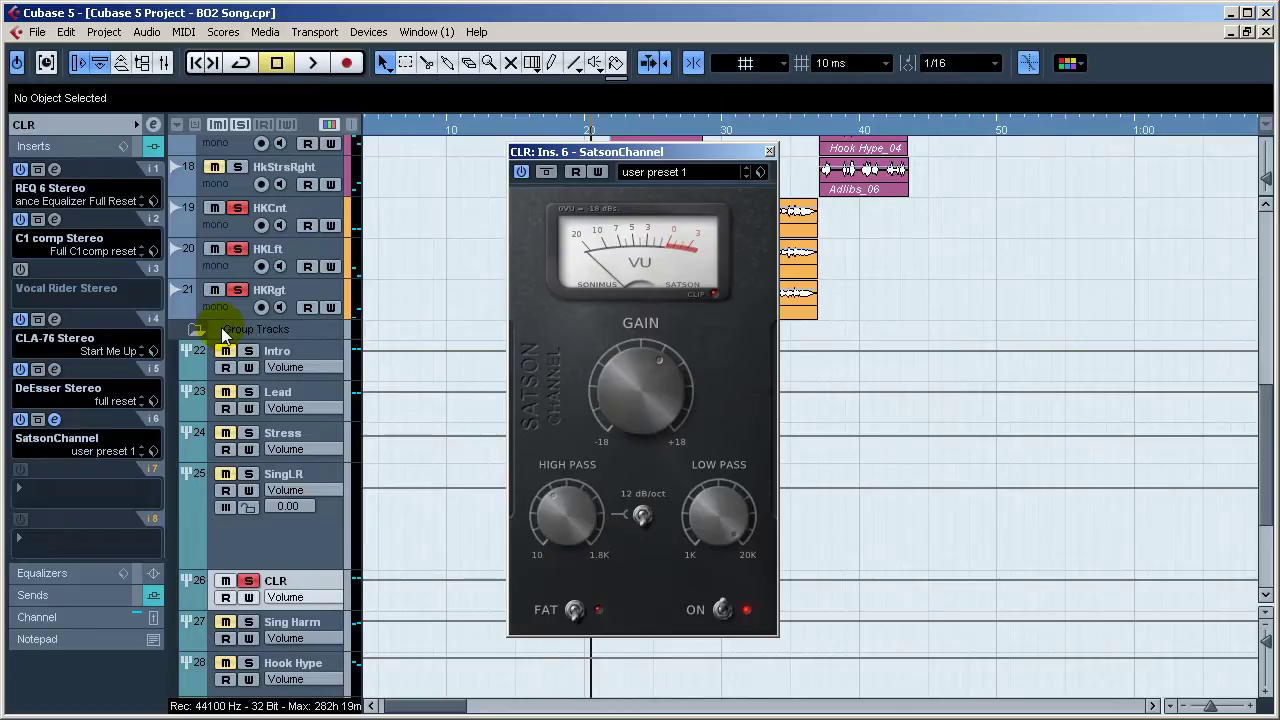
pyautogui.press('space')
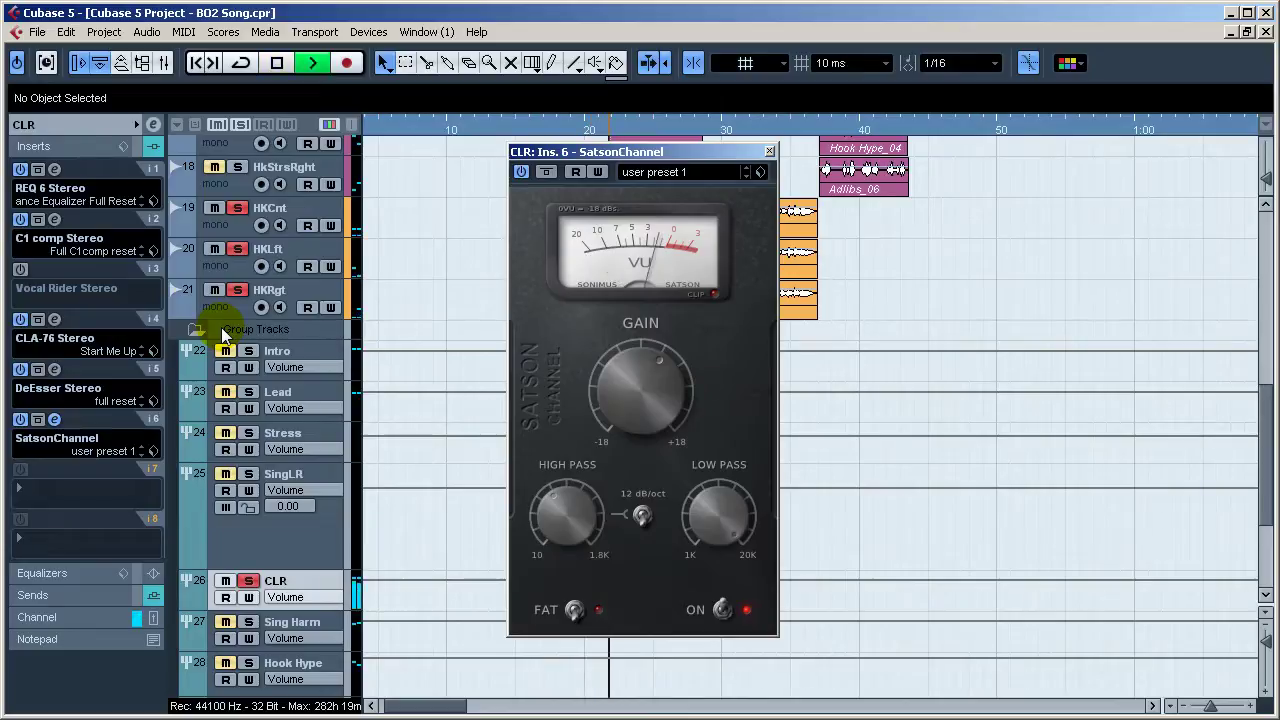
pyautogui.click(546, 172)
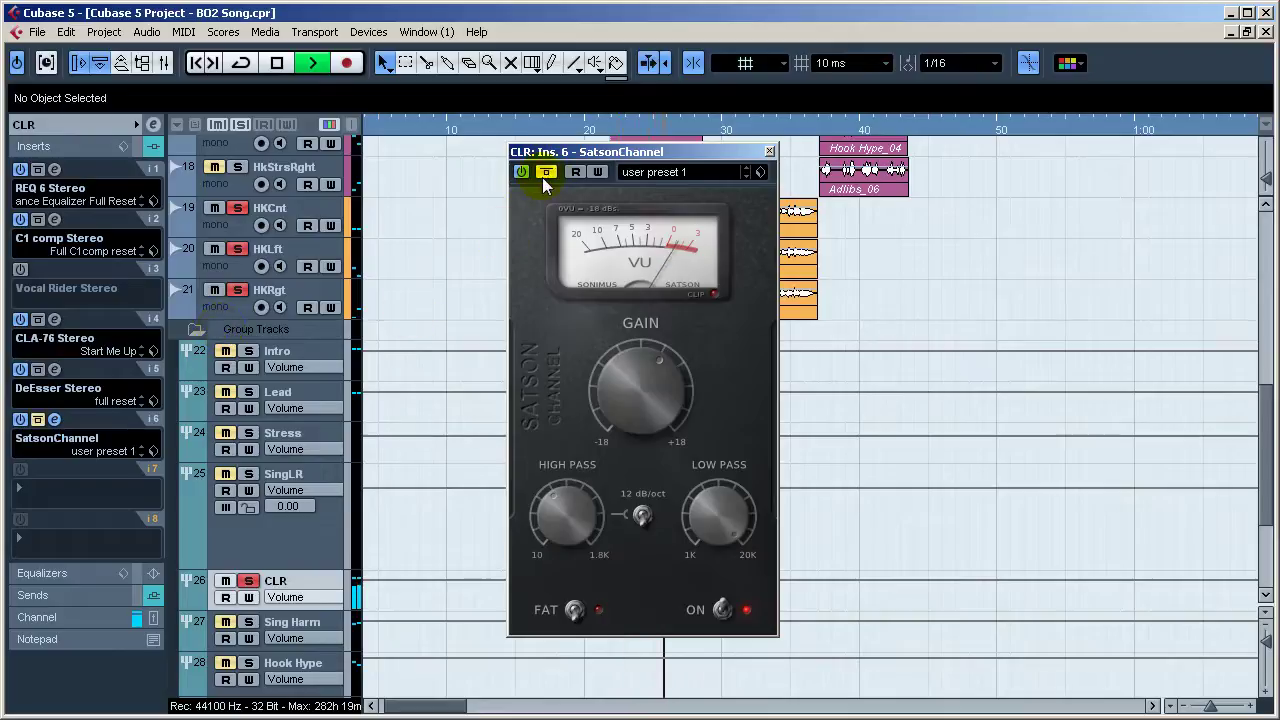
pyautogui.click(546, 172)
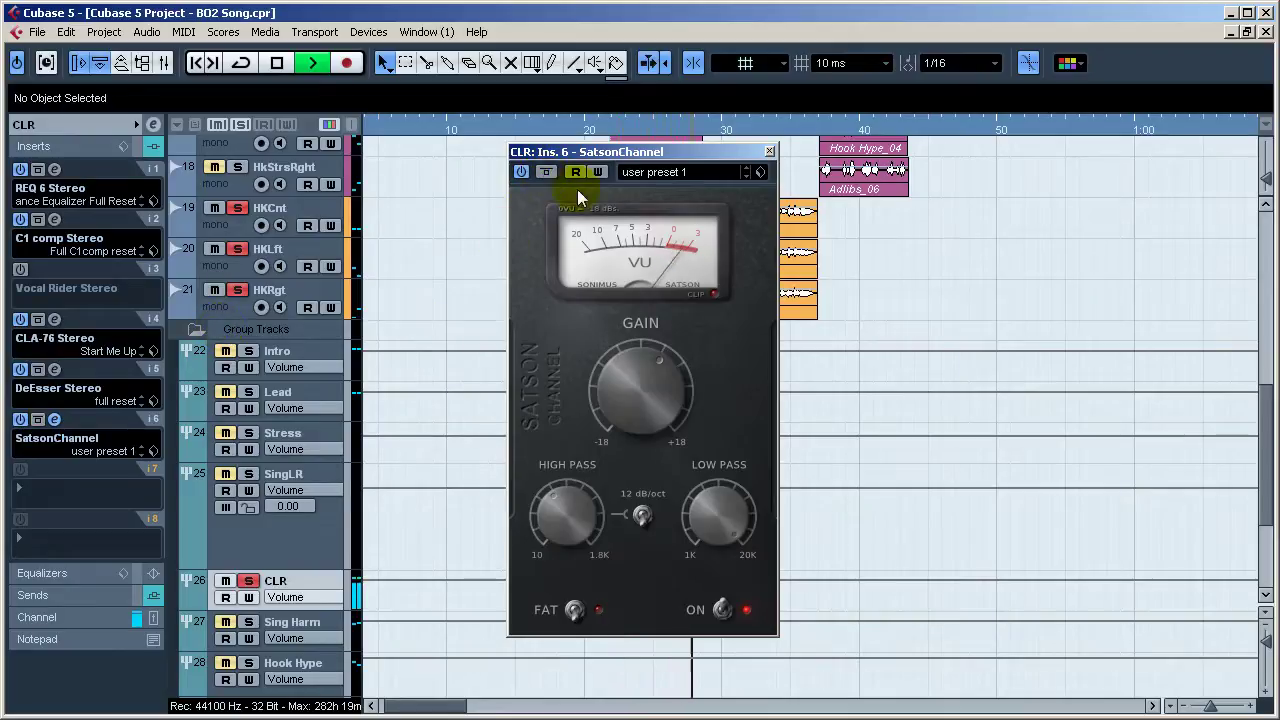
pyautogui.press('space')
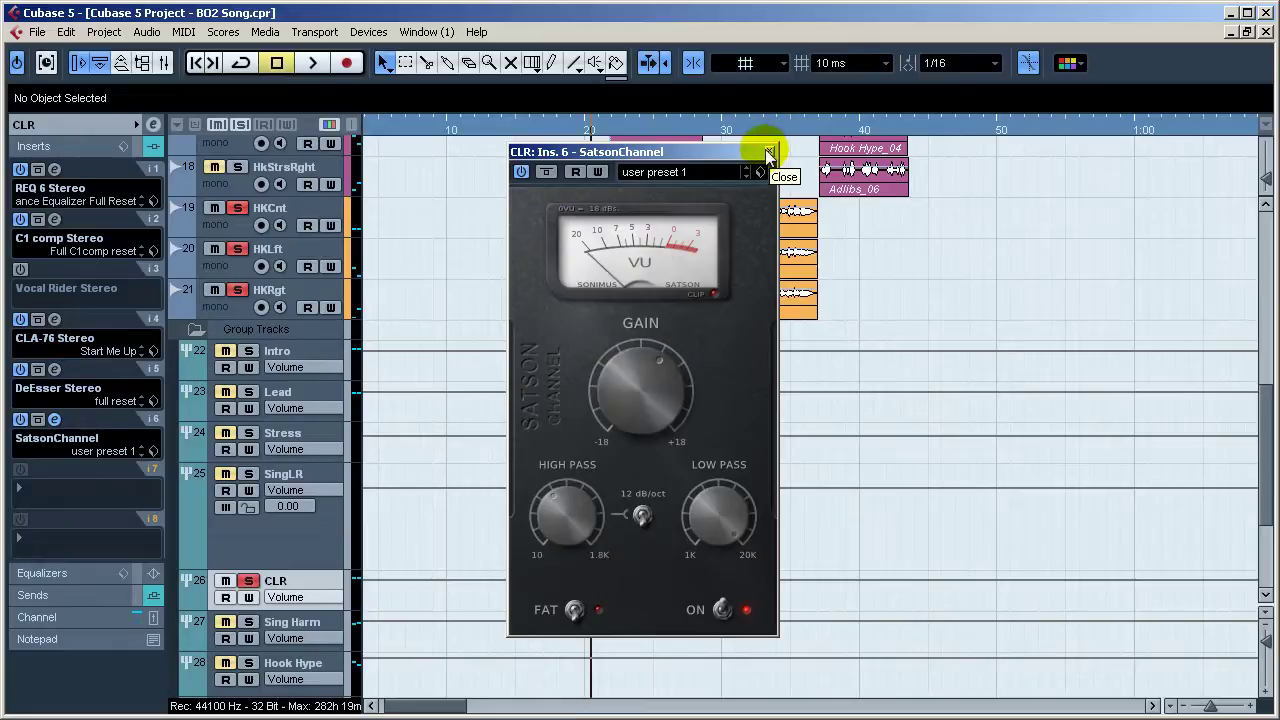
pyautogui.click(769, 152)
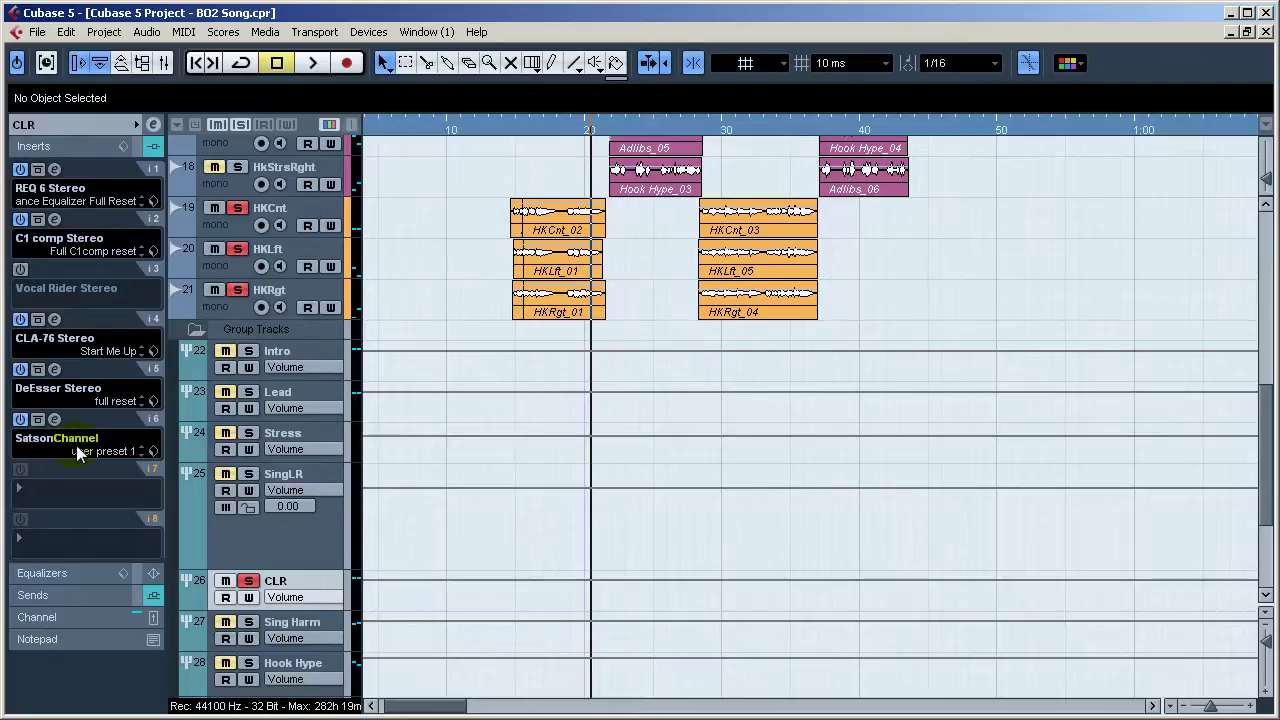
# Step: Show the CLR group's sends, inspect the Vintage Plate reverb behind the FrontRvb send, and close its window
pyautogui.click(92, 599)
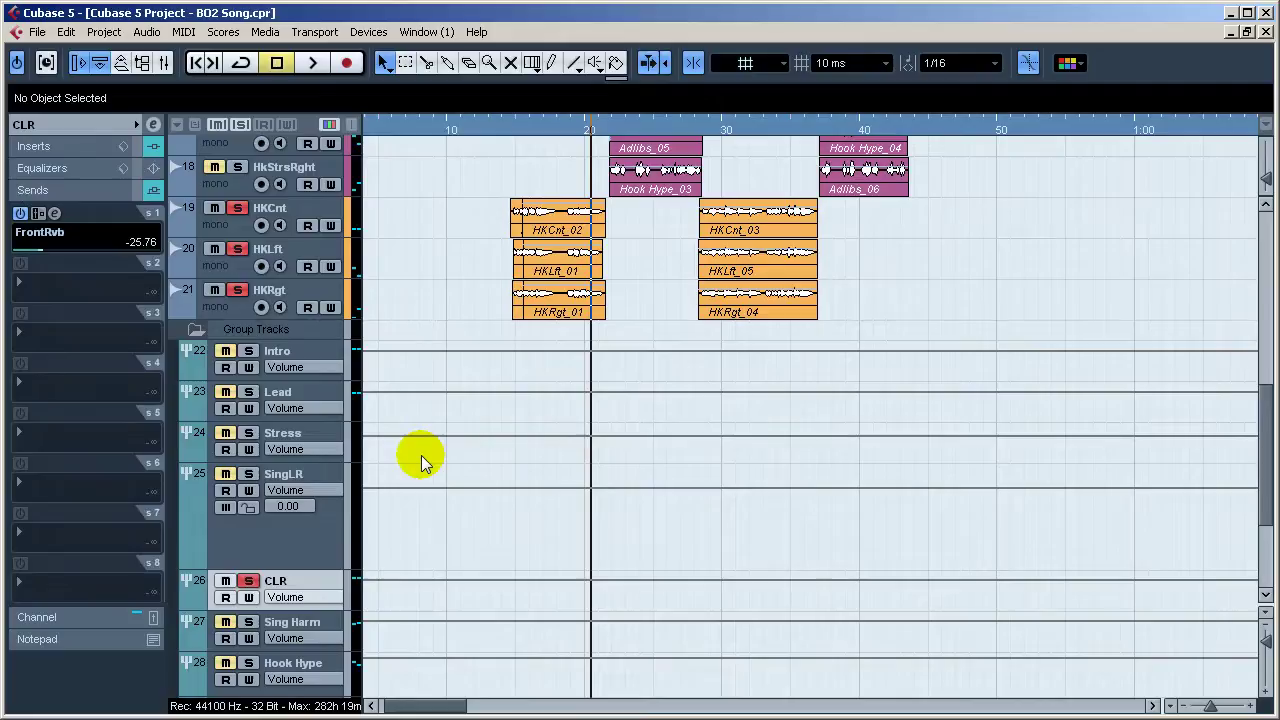
pyautogui.click(54, 214)
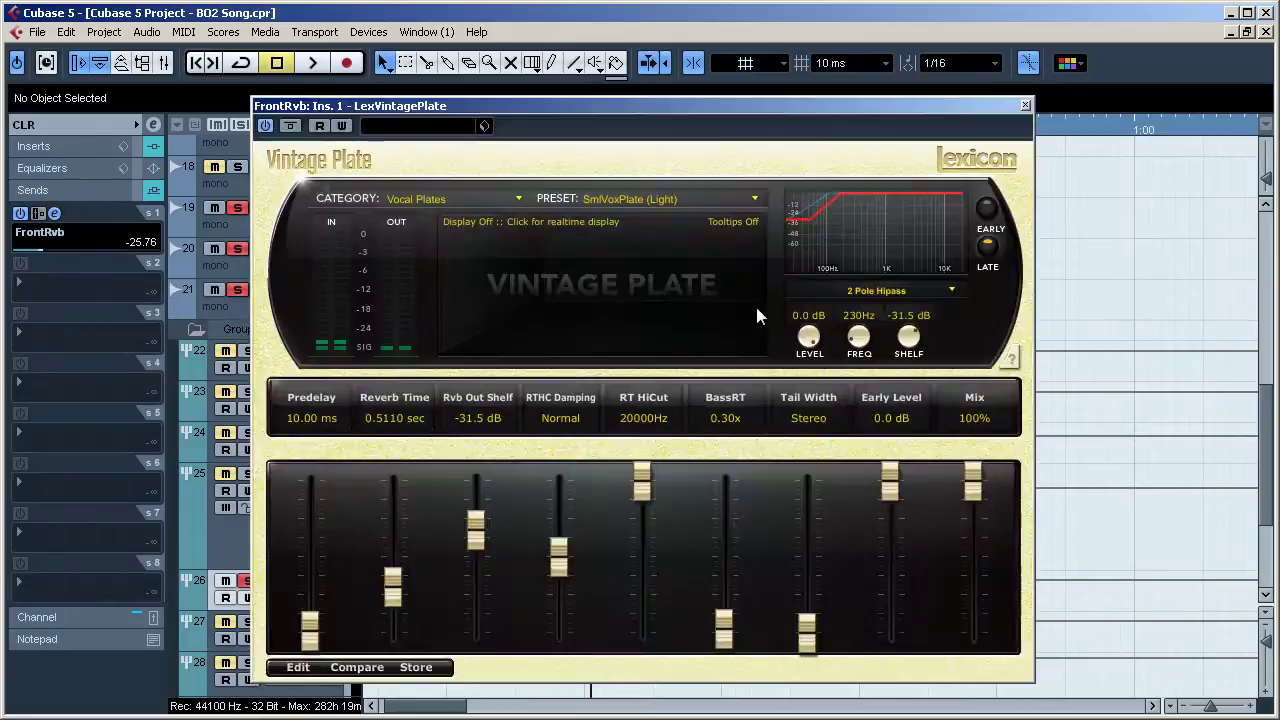
pyautogui.click(1024, 106)
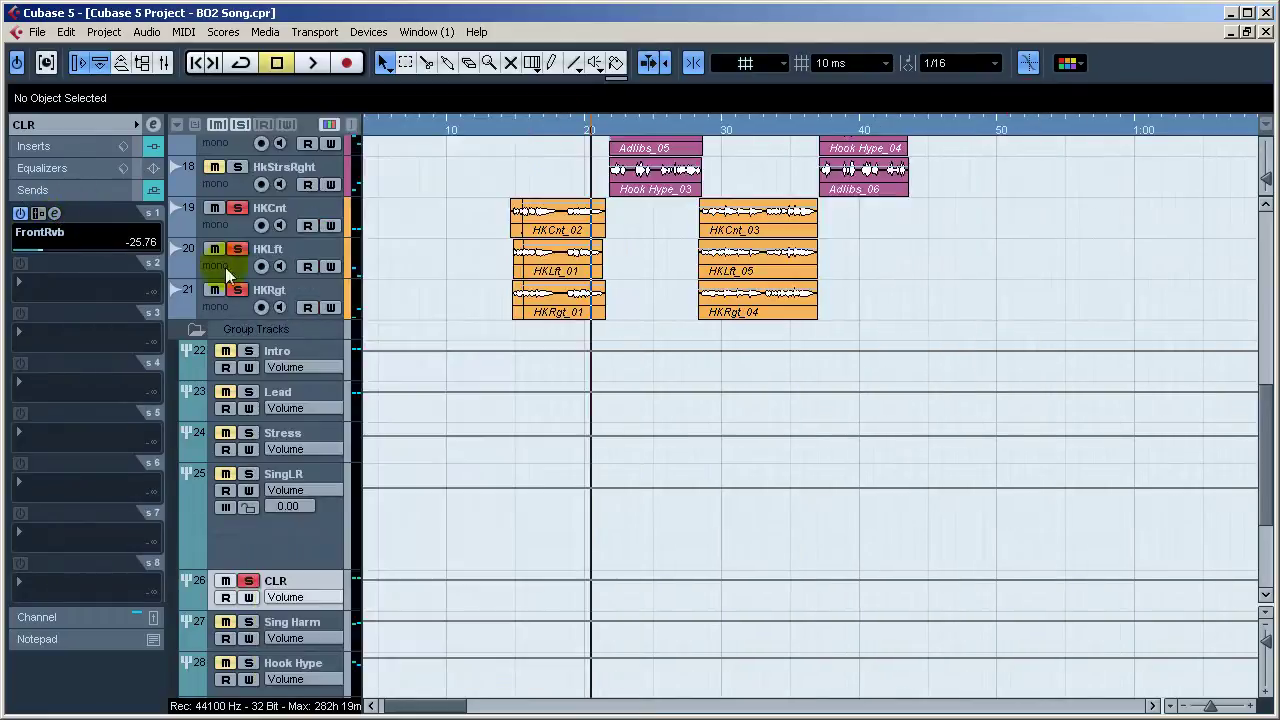
# Step: Raise CLR's FrontRvb send level to -15.85 while playing the group, and stop playback
pyautogui.press('space')
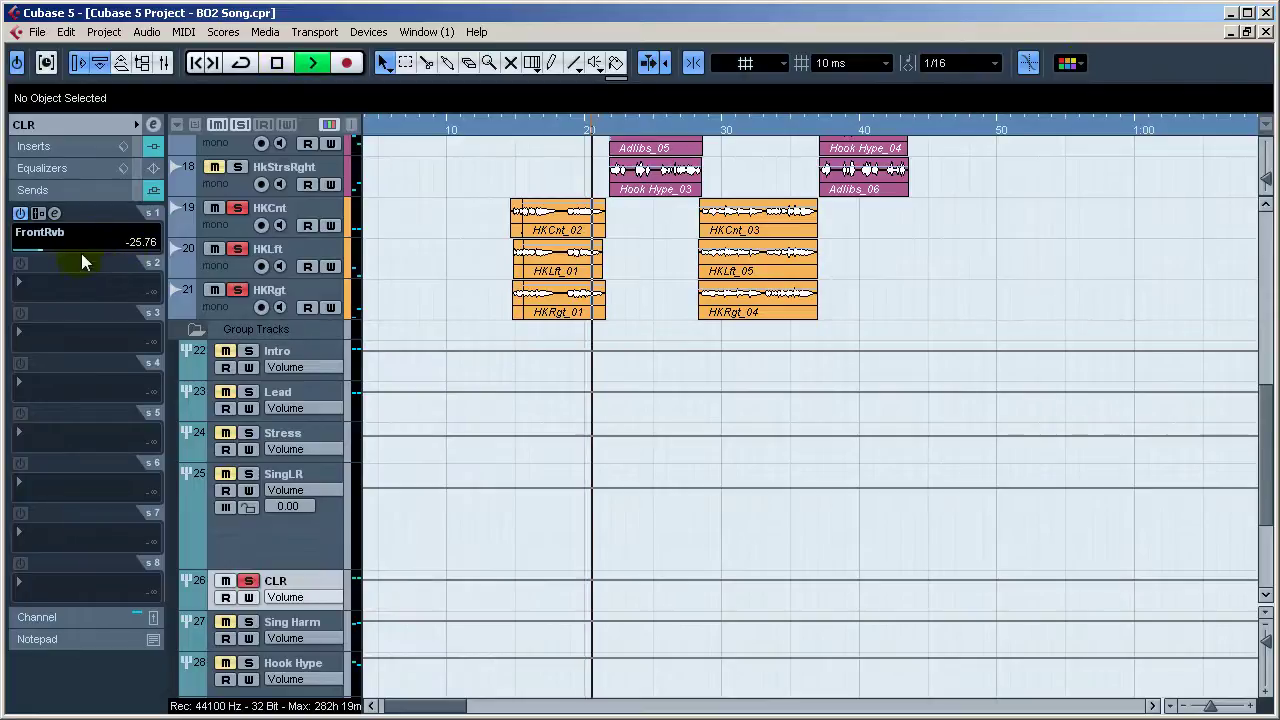
pyautogui.moveTo(81, 253)
pyautogui.mouseDown()
pyautogui.moveTo(123, 260)
pyautogui.moveTo(60, 257)
pyautogui.mouseUp()
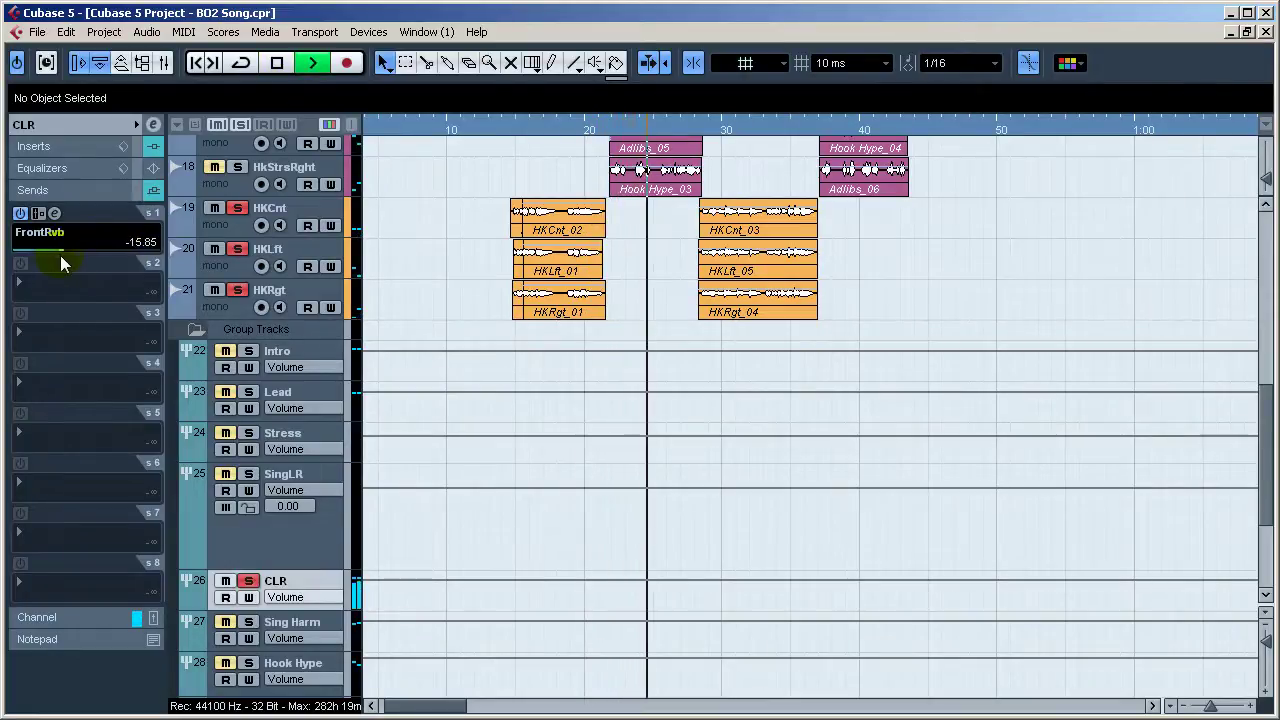
pyautogui.press('space')
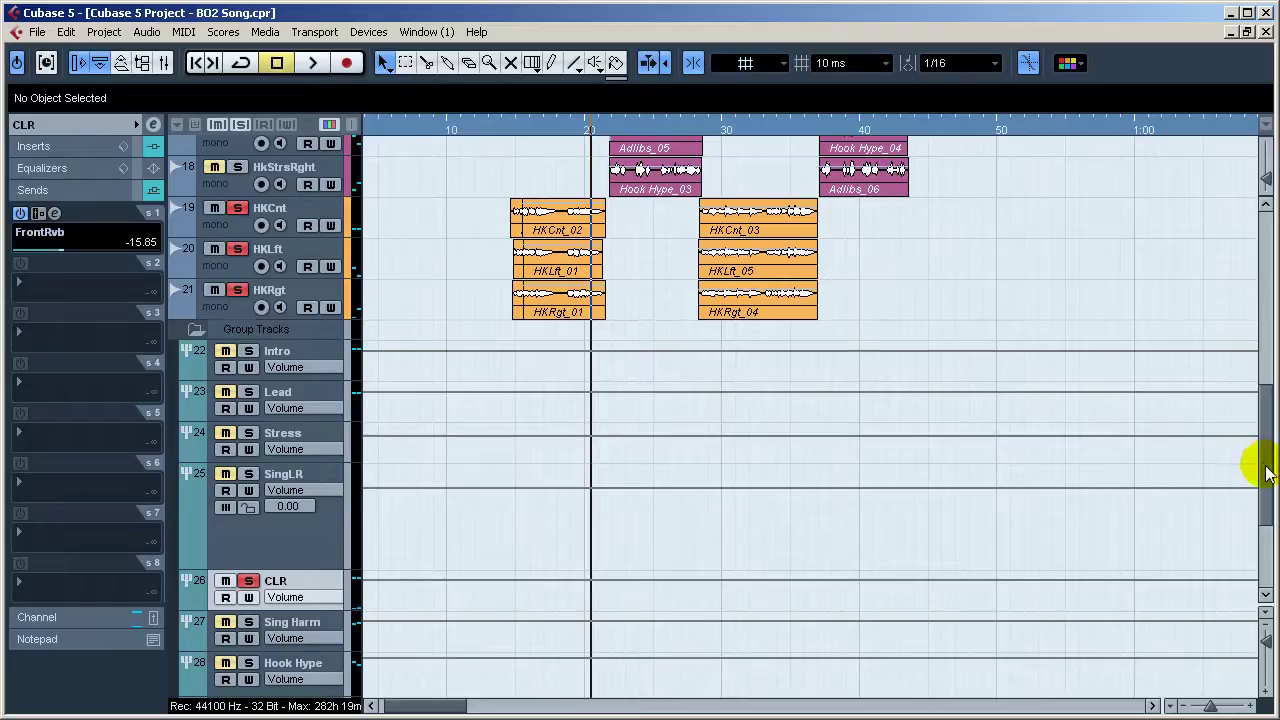
pyautogui.moveTo(1258, 468); pyautogui.dragTo(1262, 240)
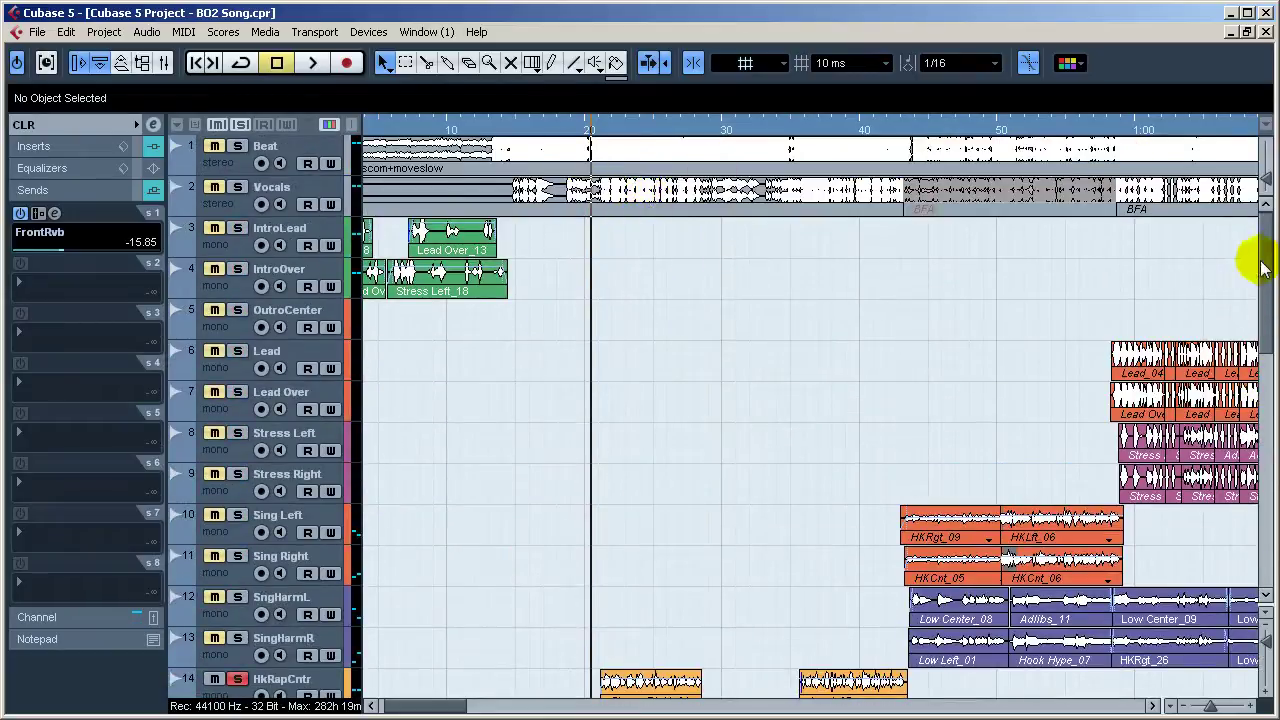
pyautogui.moveTo(1257, 257); pyautogui.dragTo(1262, 372)
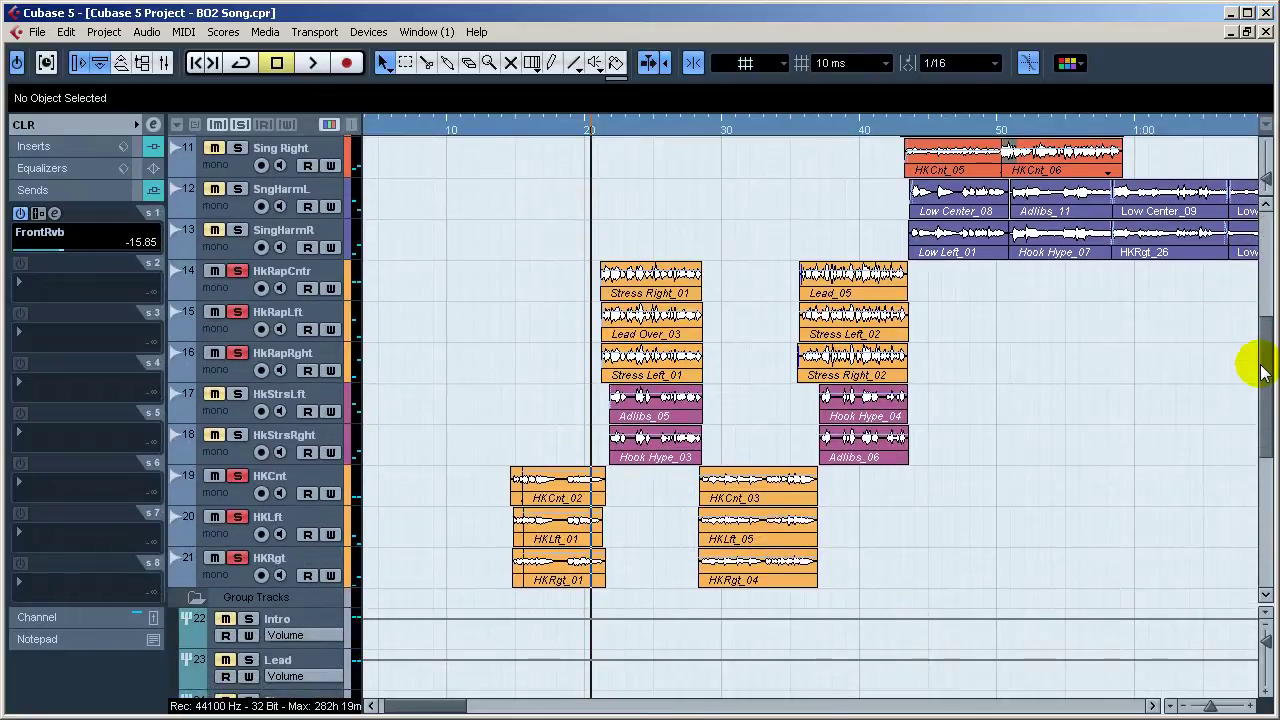